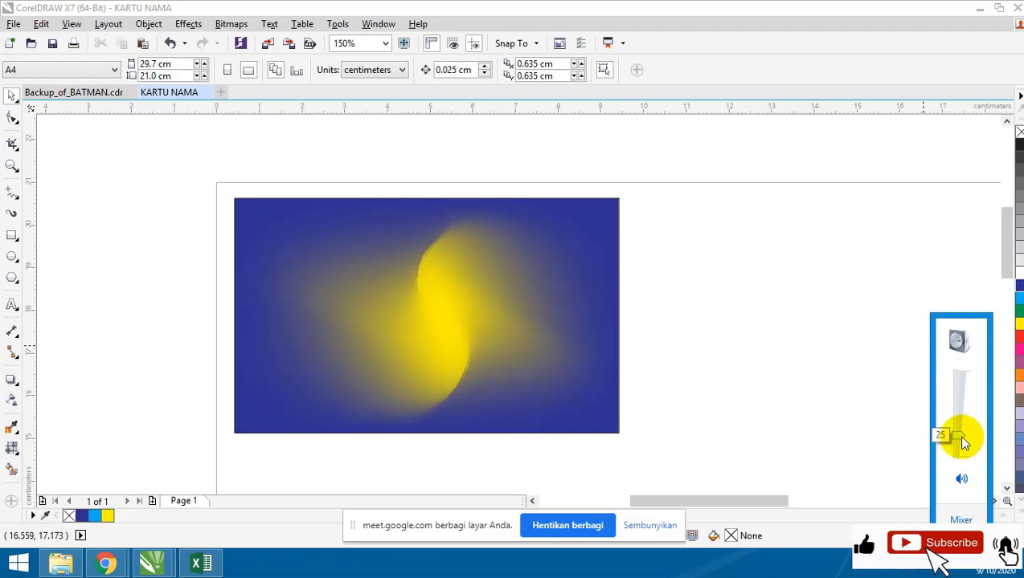
# Close the volume mixer and delete the old blue-and-yellow mesh-filled rectangle
pyautogui.click(740, 342)
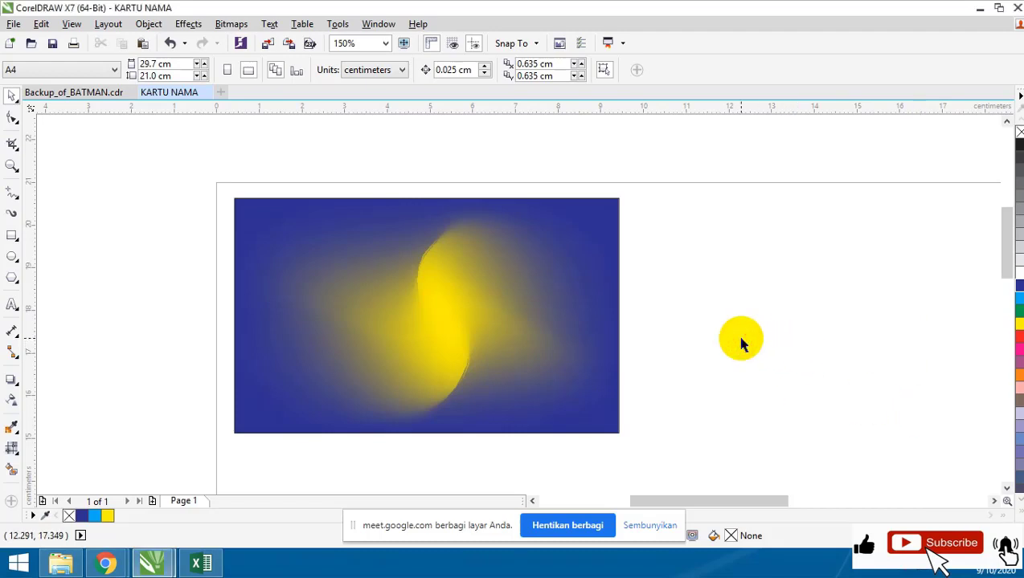
pyautogui.click(568, 273)
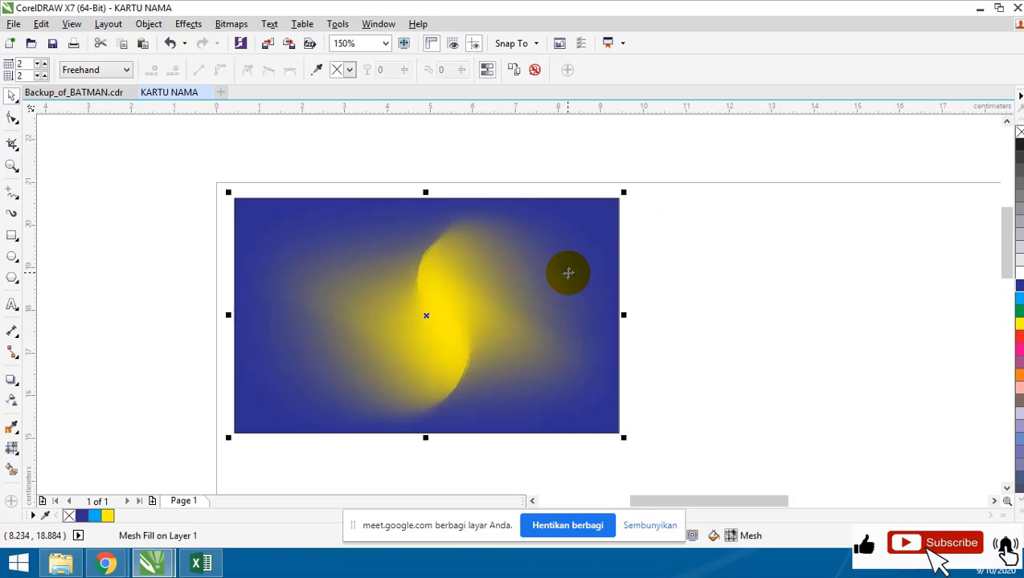
pyautogui.press('Delete')
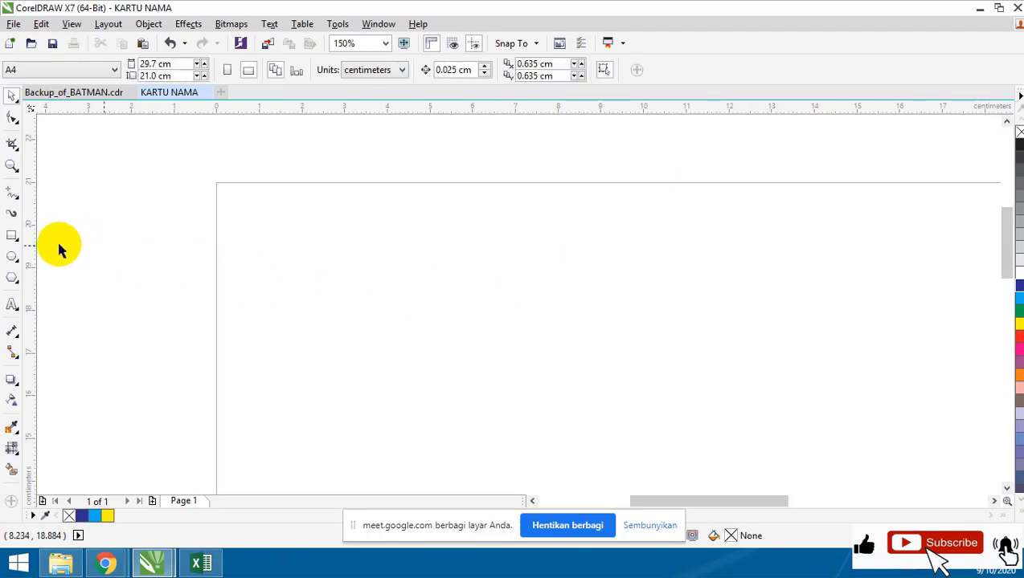
# Draw a new rectangle on the KARTU NAMA page with the Rectangle tool
pyautogui.click(11, 239)
pyautogui.moveTo(269, 220); pyautogui.dragTo(644, 415)
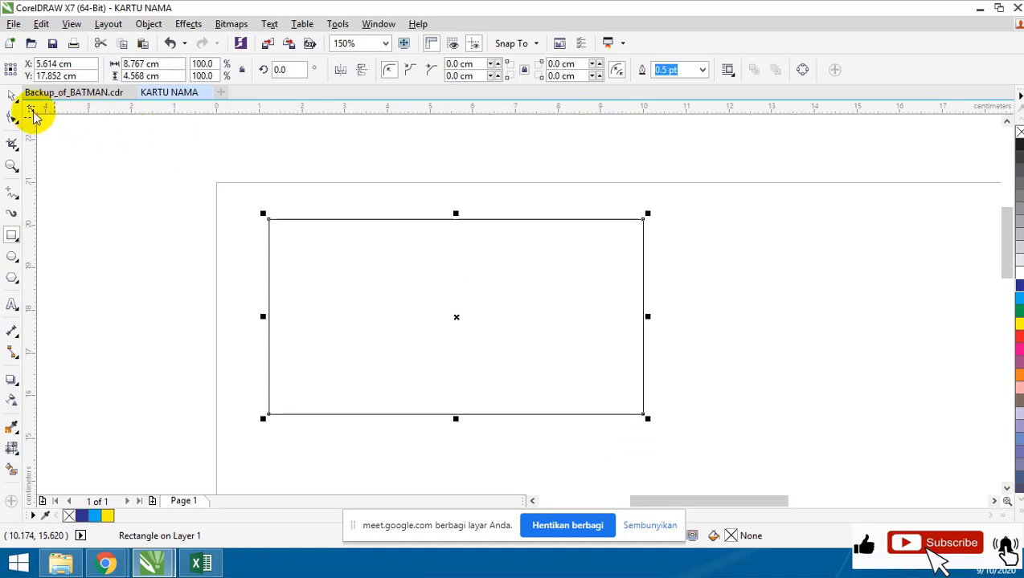
pyautogui.click(12, 96)
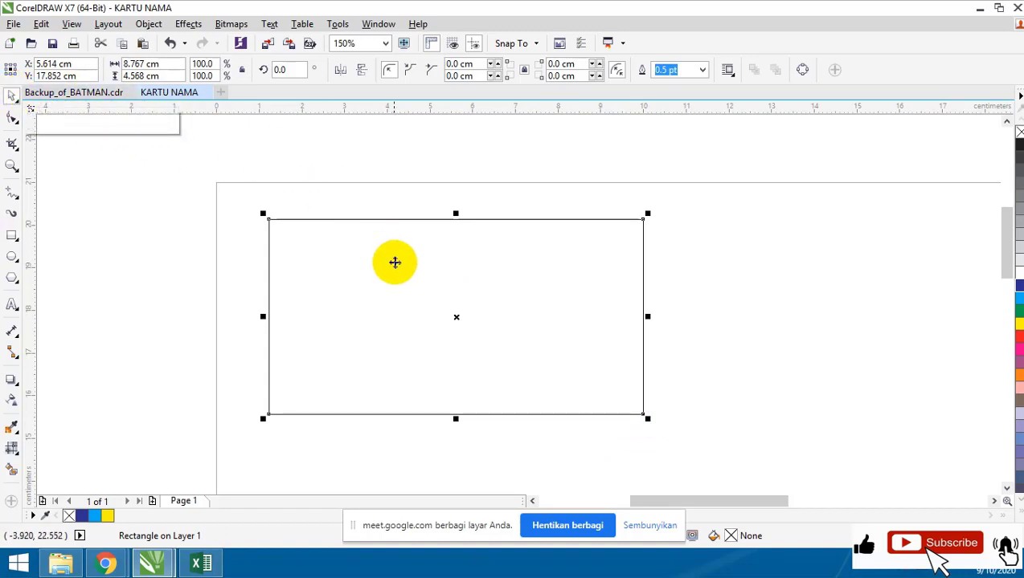
# Size the rectangle to 9.0 cm wide by 5.0 cm tall
pyautogui.click(164, 64)
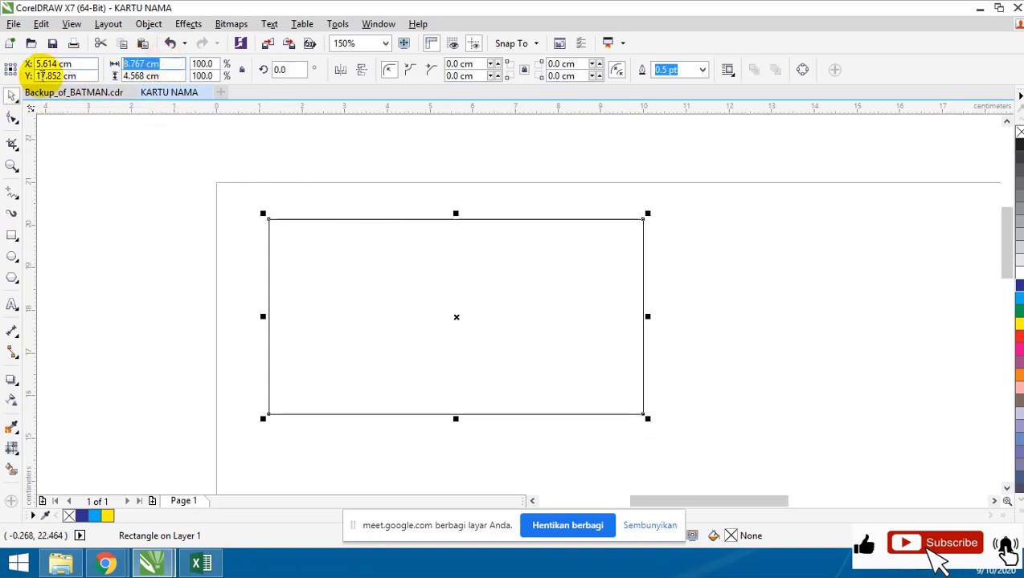
pyautogui.write('9')
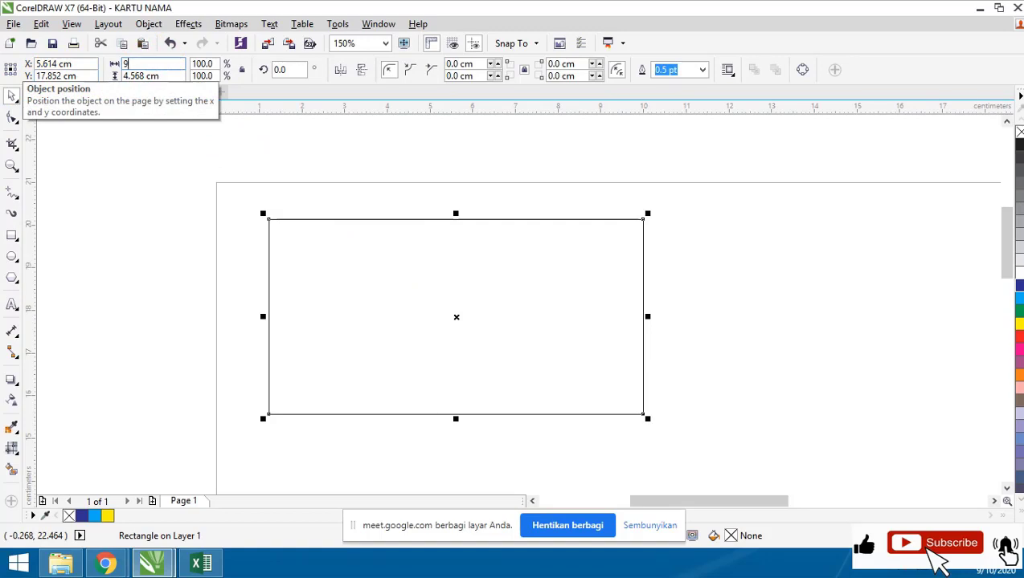
pyautogui.press('Return')
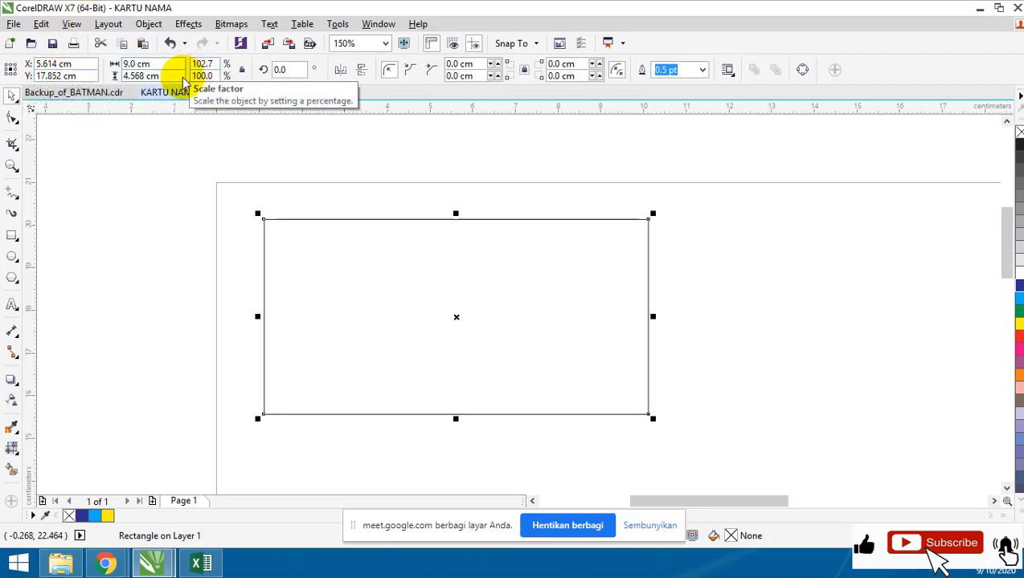
pyautogui.moveTo(177, 76); pyautogui.dragTo(116, 75)
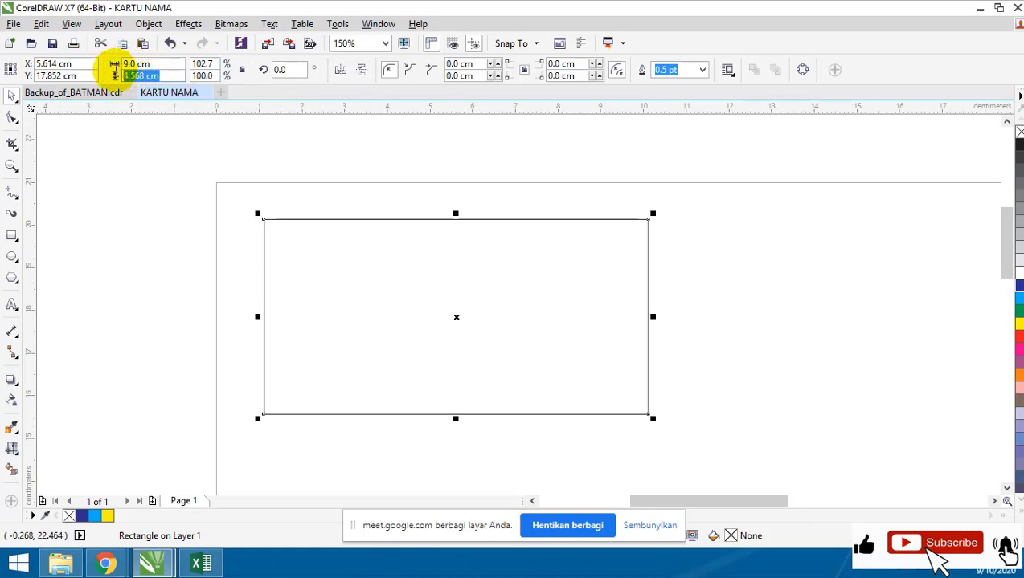
pyautogui.write('5')
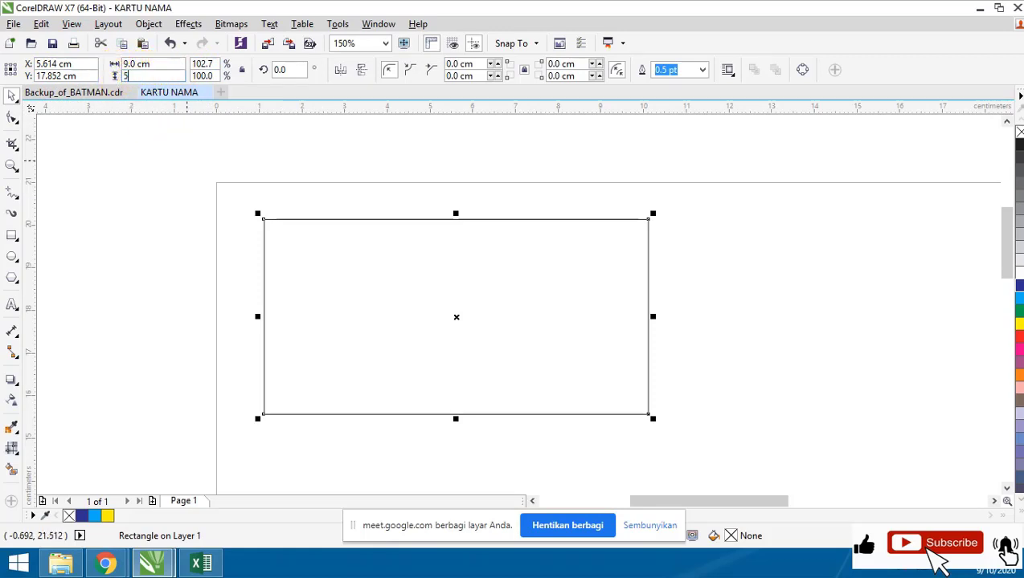
pyautogui.press('Return')
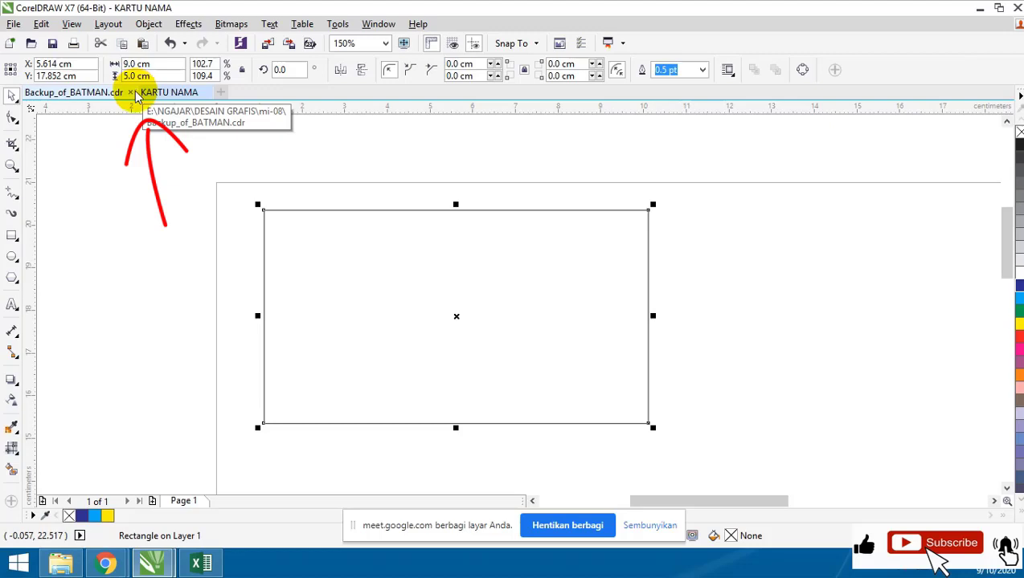
# Bring the Google Meet call forward and unmute the microphone
pyautogui.moveTo(104, 564)
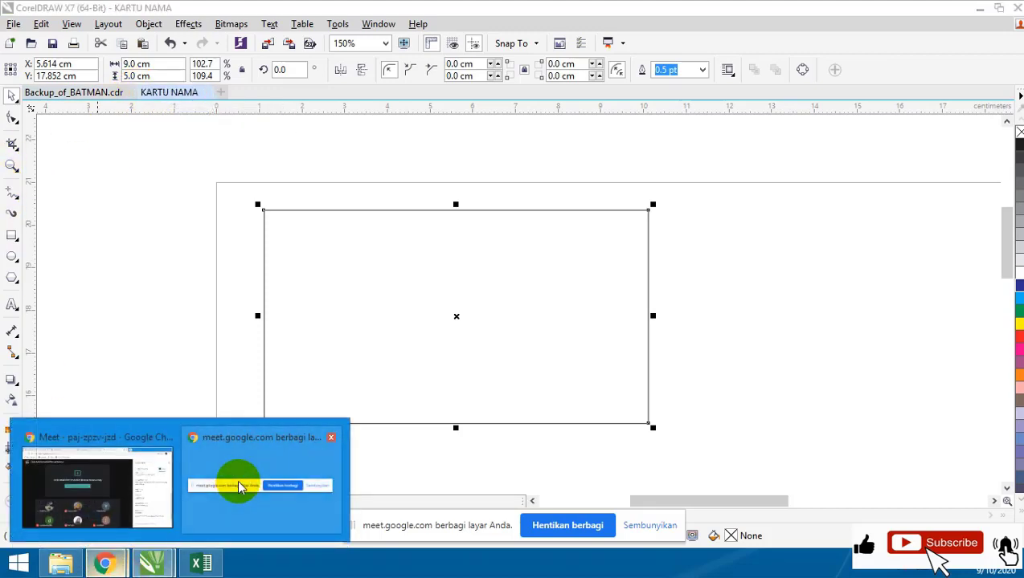
pyautogui.click(238, 487)
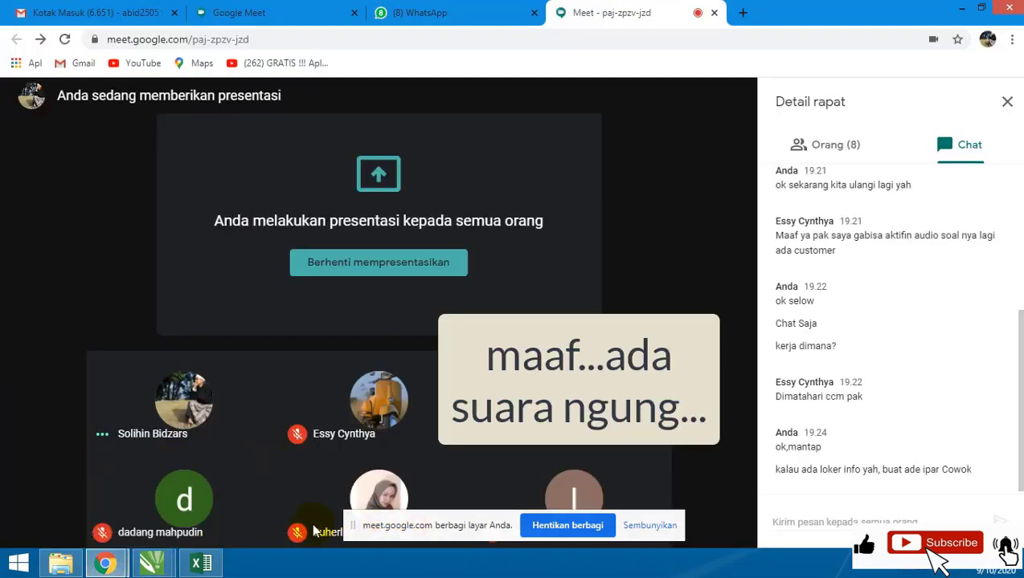
pyautogui.moveTo(322, 518)
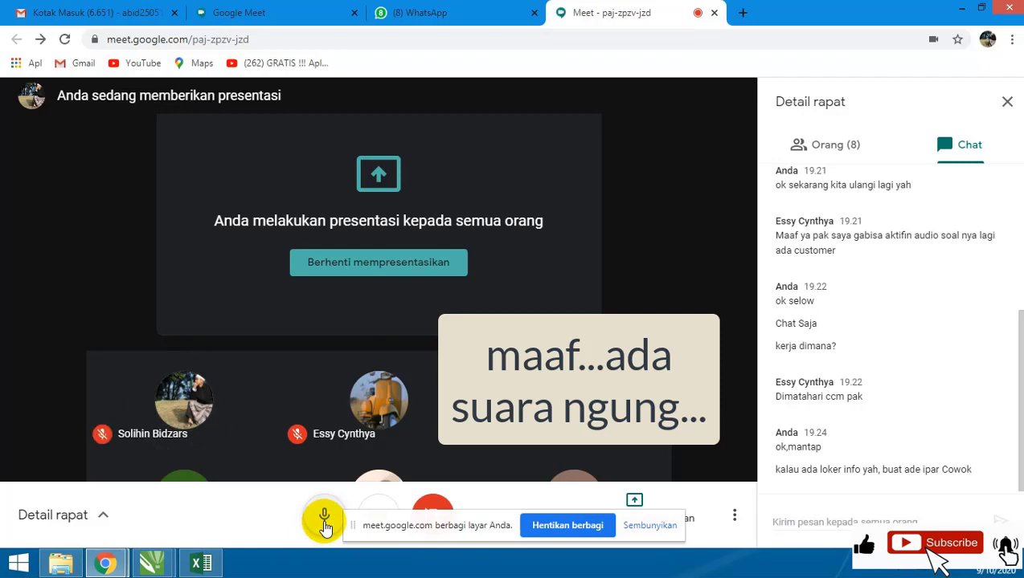
pyautogui.click(324, 519)
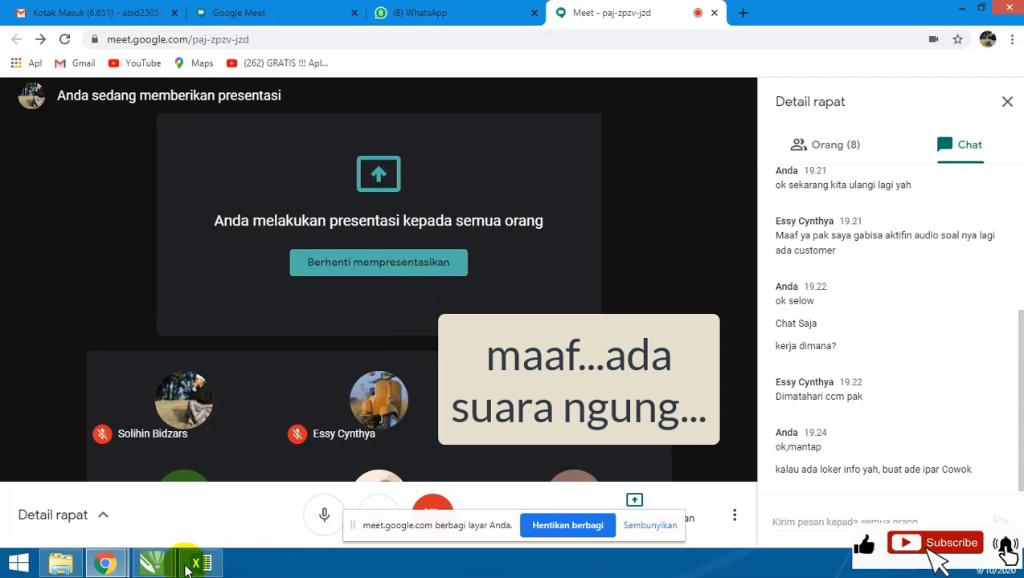
# Briefly switch to CorelDRAW, then return to the call and mute the microphone
pyautogui.moveTo(145, 561)
pyautogui.click(224, 498)
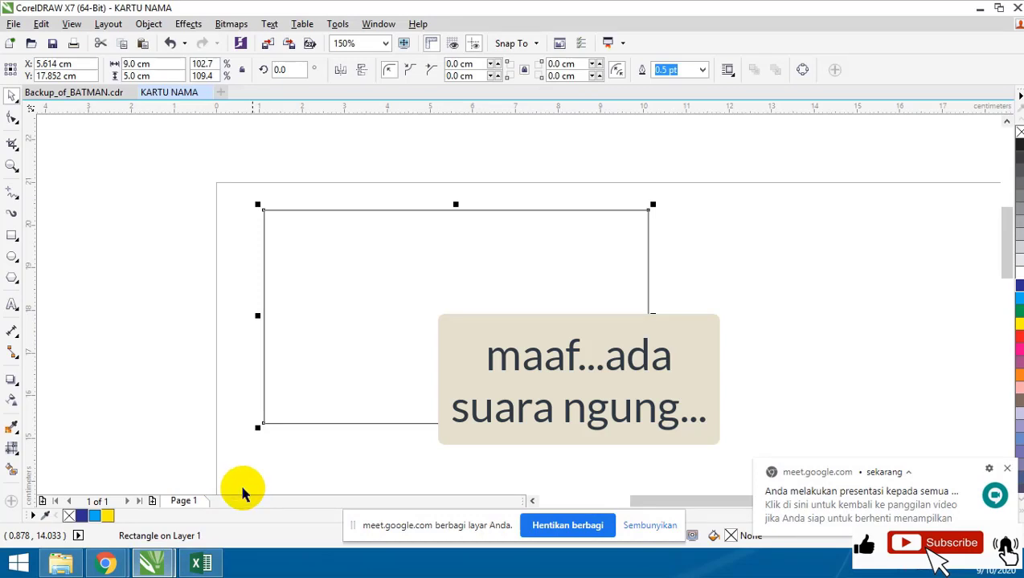
pyautogui.moveTo(104, 562)
pyautogui.click(138, 488)
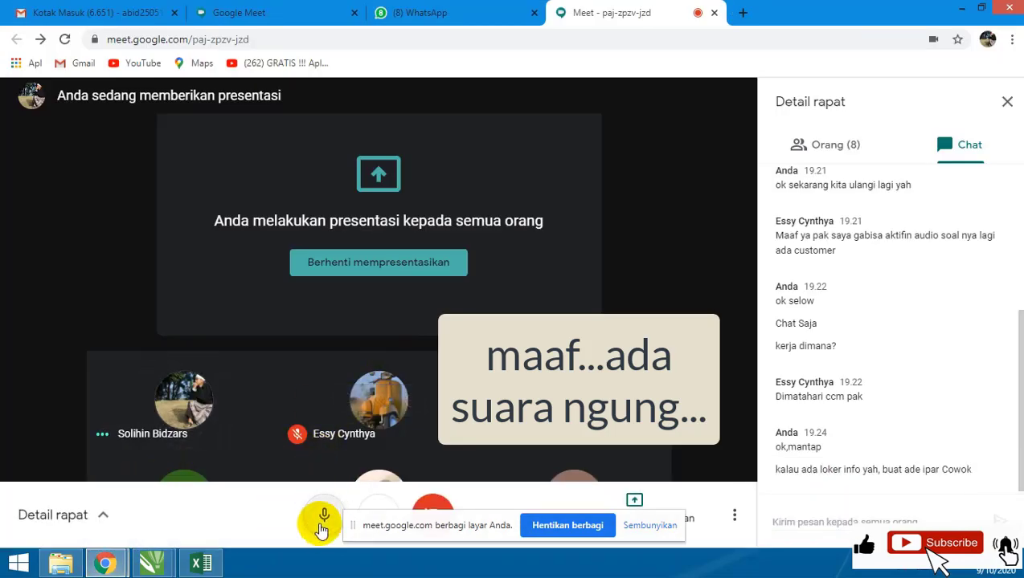
pyautogui.click(324, 515)
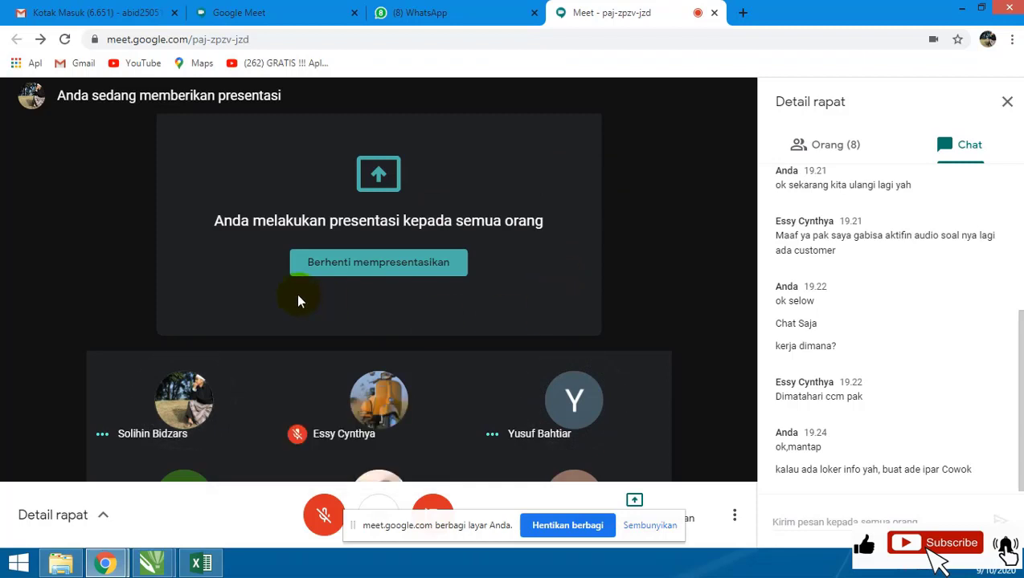
pyautogui.click(152, 561)
# Return to the KARTU NAMA drawing and reposition the rectangle on the page
pyautogui.click(251, 494)
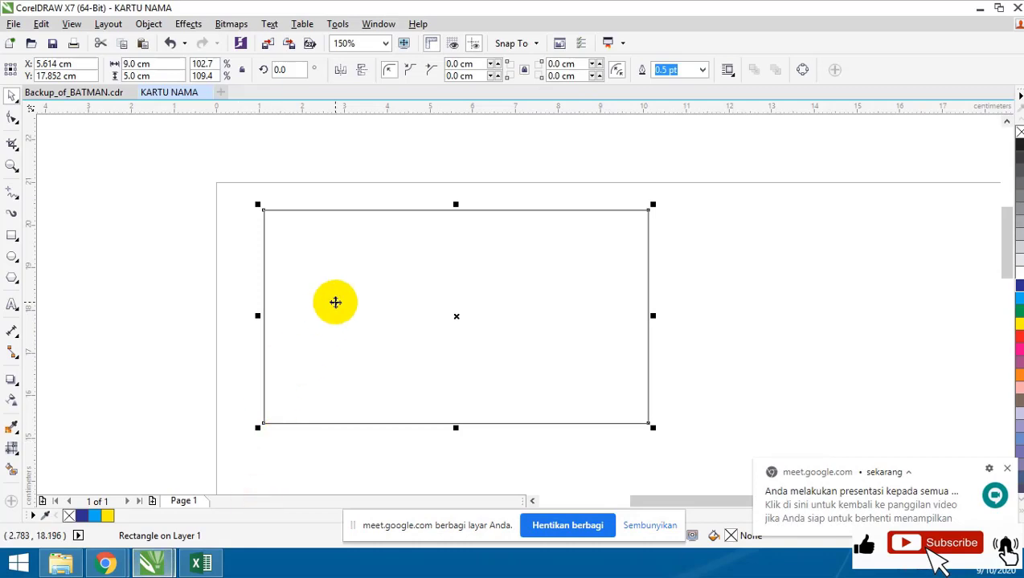
pyautogui.click(355, 280)
pyautogui.moveTo(355, 281); pyautogui.dragTo(372, 287)
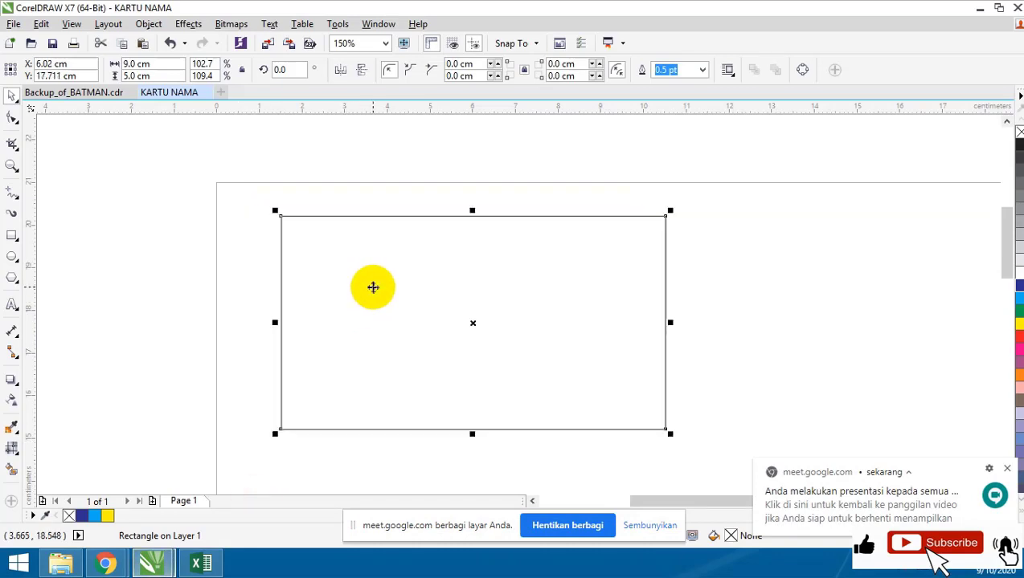
pyautogui.click(12, 235)
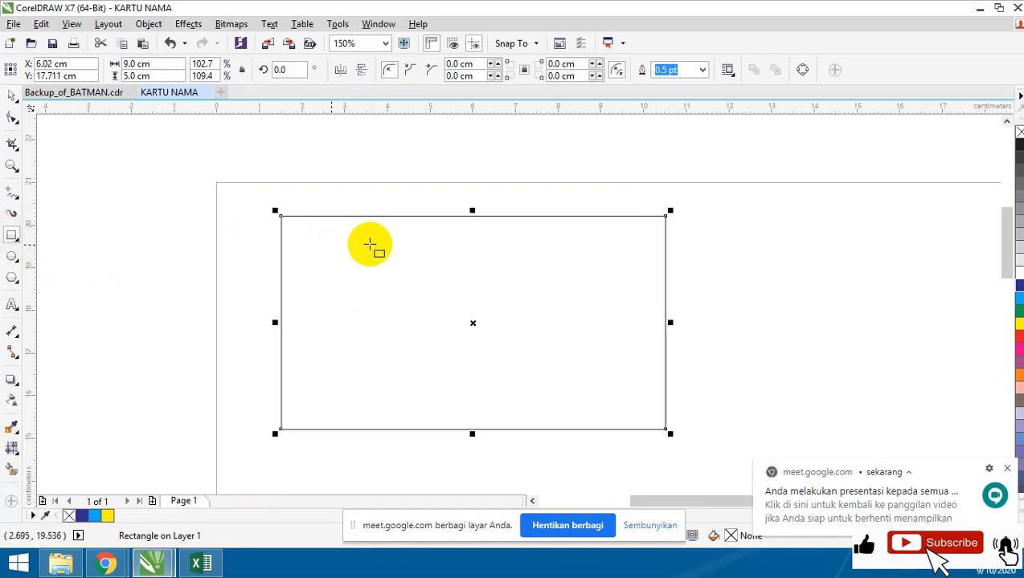
pyautogui.click(12, 98)
pyautogui.click(464, 330)
pyautogui.moveTo(464, 330); pyautogui.dragTo(438, 317)
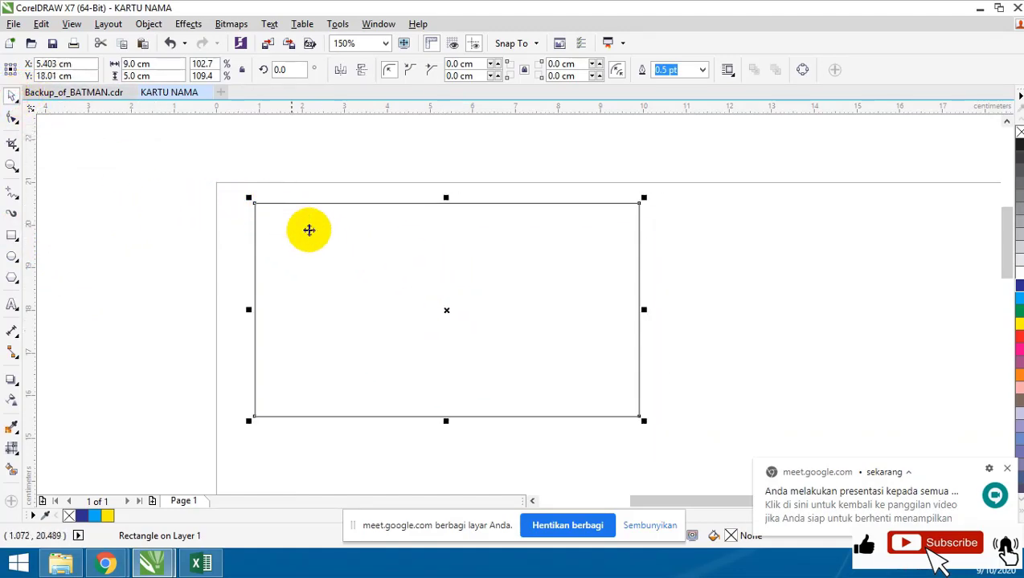
pyautogui.moveTo(392, 225); pyautogui.dragTo(390, 235)
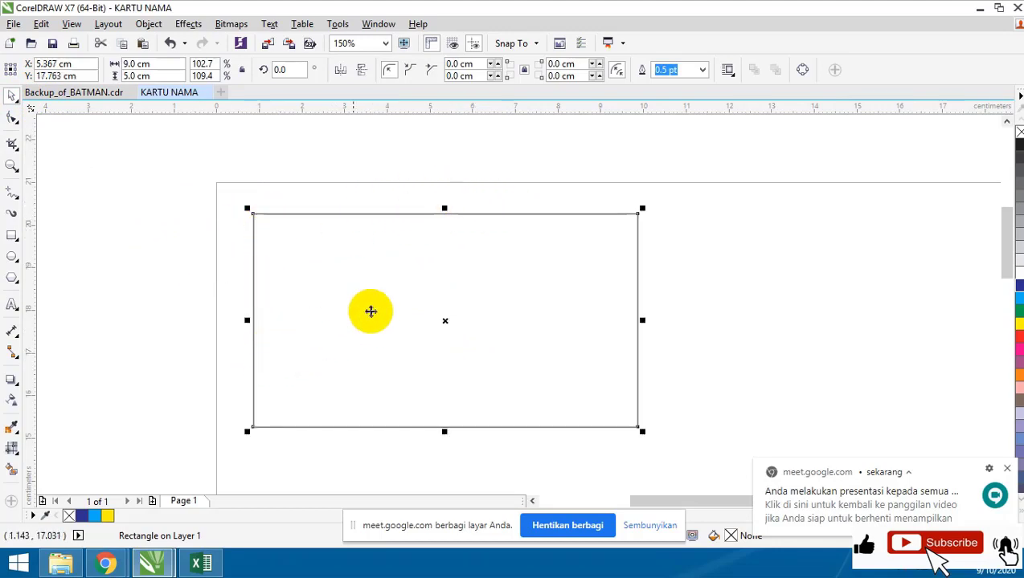
pyautogui.moveTo(370, 311); pyautogui.dragTo(364, 300)
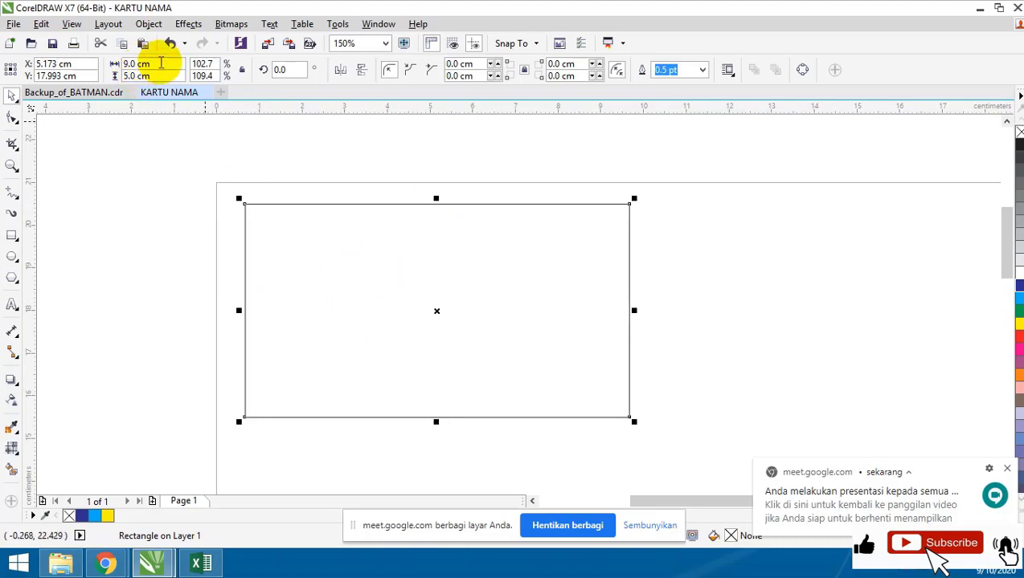
# Confirm the rectangle is 9.0 × 5.0 cm and fill it solid blue
pyautogui.click(133, 64)
pyautogui.click(135, 76)
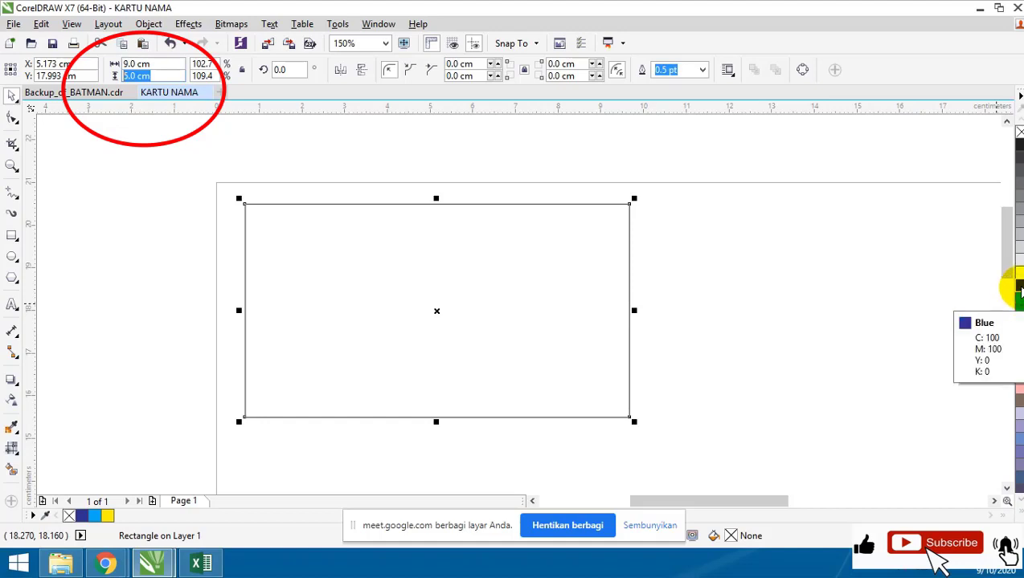
pyautogui.click(1018, 285)
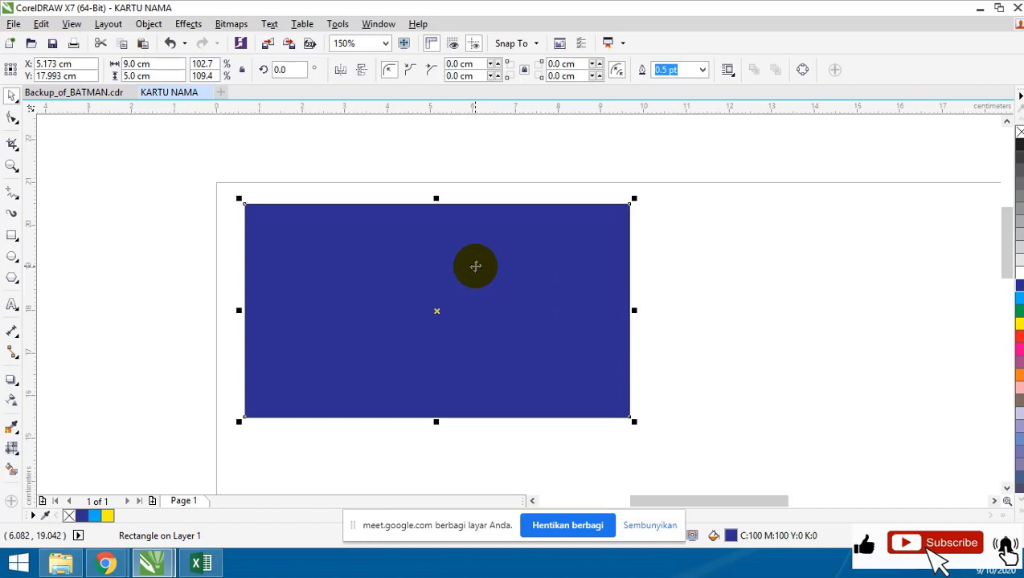
# Apply a mesh fill to the blue rectangle and bend its centre vertical line into an S-curve
pyautogui.click(23, 452)
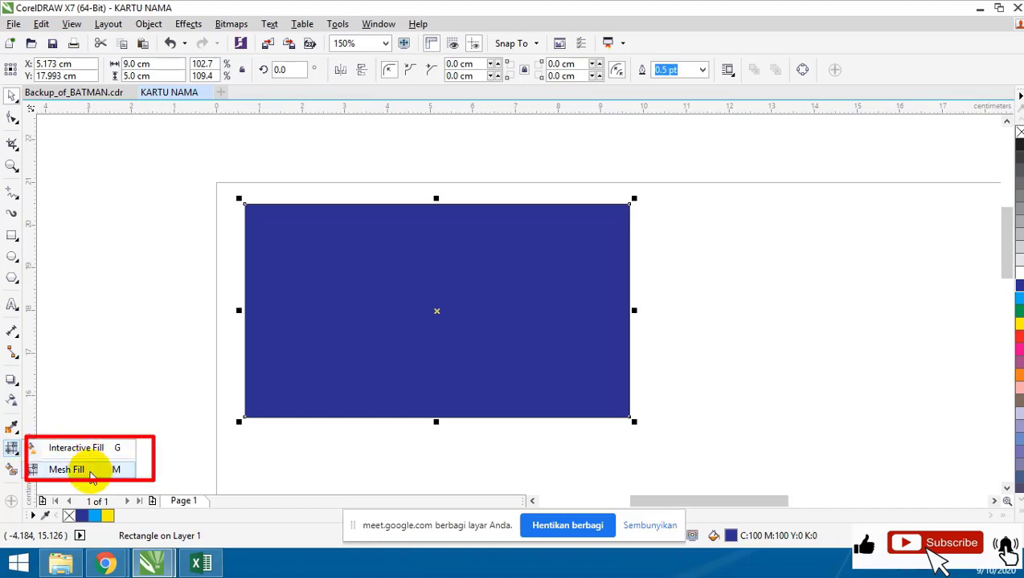
pyautogui.click(91, 474)
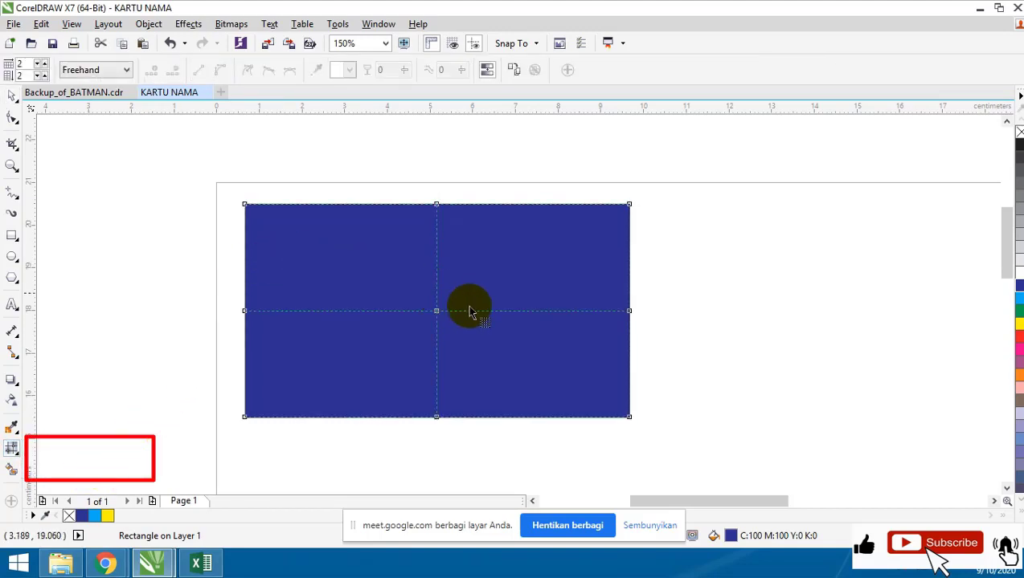
pyautogui.click(437, 315)
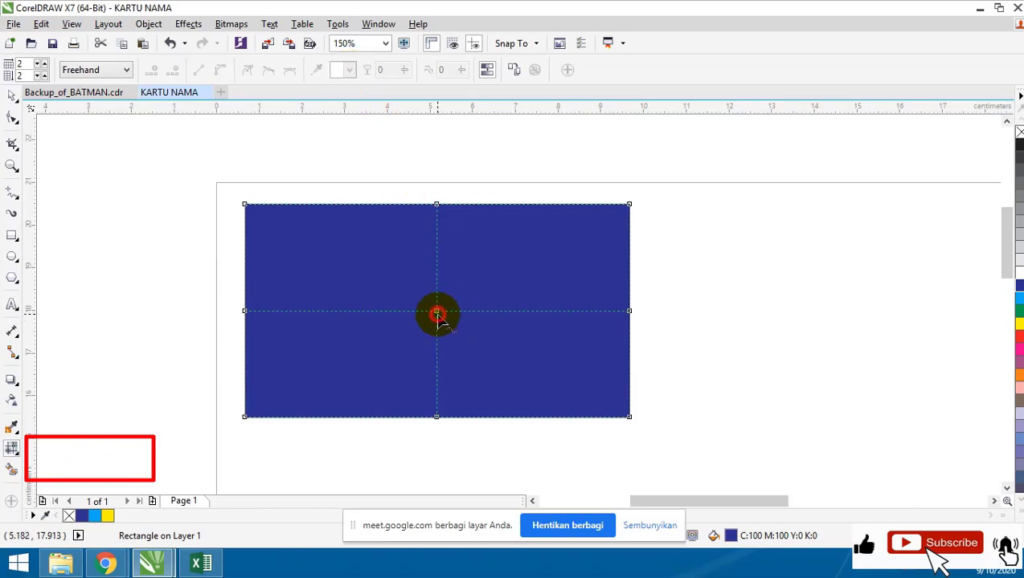
pyautogui.moveTo(437, 315)
pyautogui.mouseDown()
pyautogui.moveTo(450, 268)
pyautogui.moveTo(447, 318)
pyautogui.mouseUp()
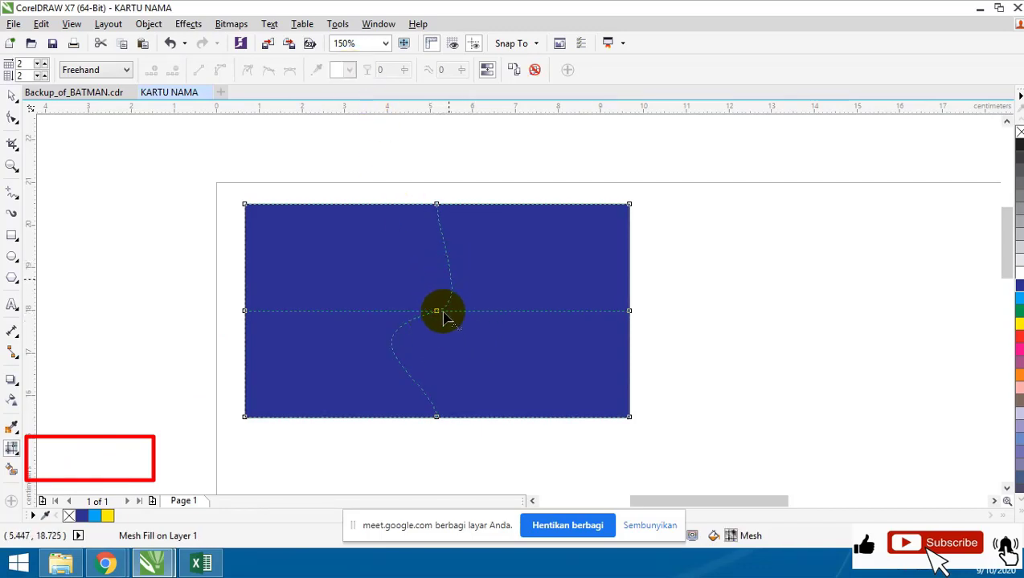
pyautogui.click(436, 313)
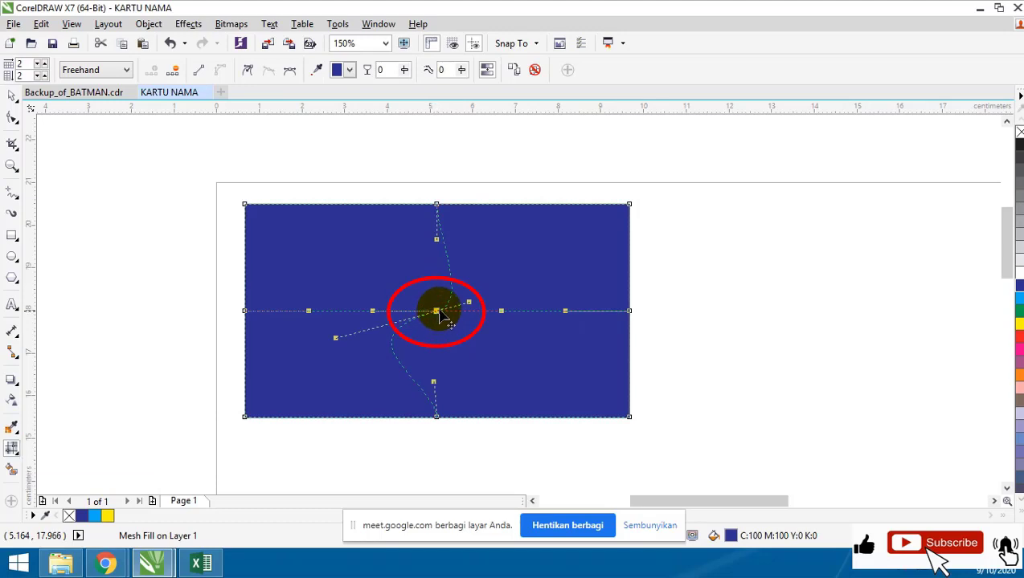
pyautogui.click(350, 70)
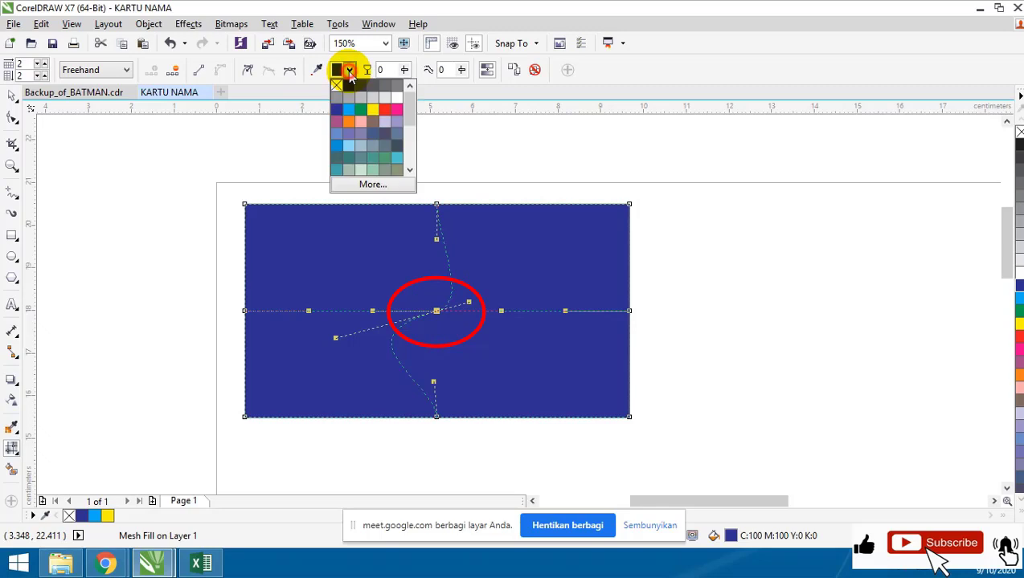
# Colour the mesh centre node yellow and drag its handles to shift the glow
pyautogui.click(374, 112)
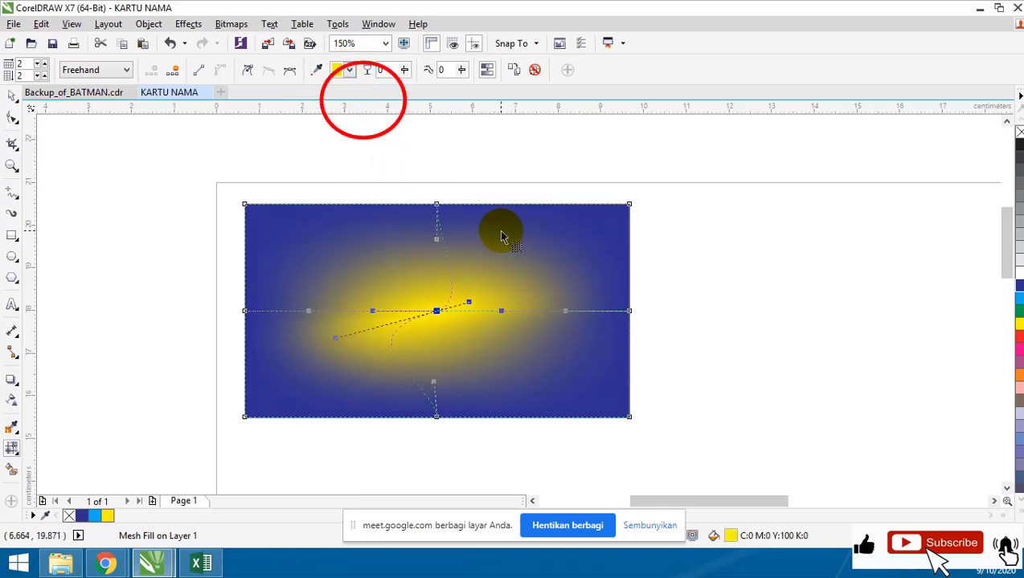
pyautogui.click(470, 303)
pyautogui.moveTo(475, 286); pyautogui.dragTo(331, 274)
pyautogui.moveTo(371, 311); pyautogui.dragTo(321, 393)
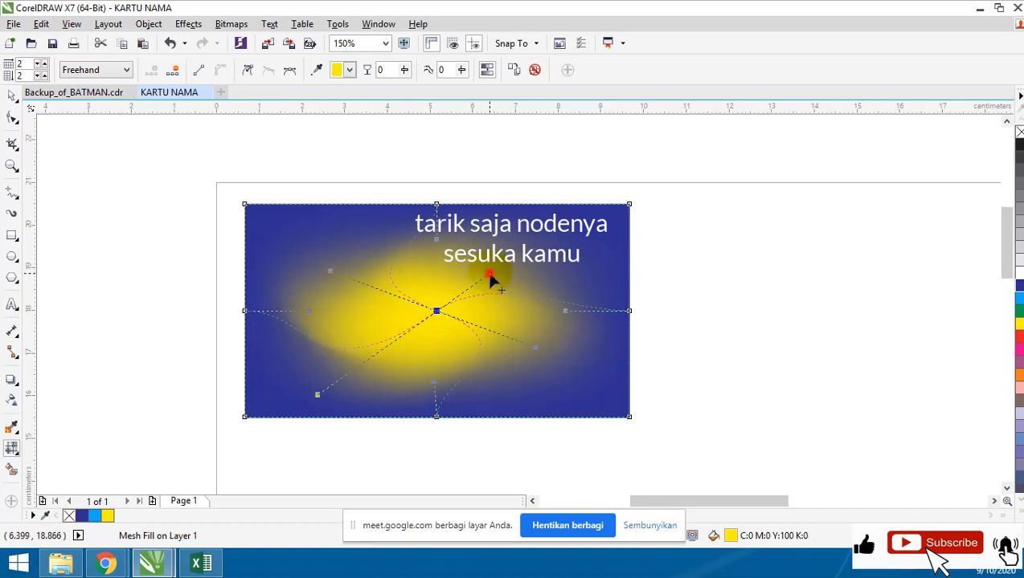
# Stretch the remaining mesh handles to twist the yellow glow into a swirl
pyautogui.moveTo(493, 280); pyautogui.dragTo(350, 214)
pyautogui.moveTo(341, 281); pyautogui.dragTo(273, 231)
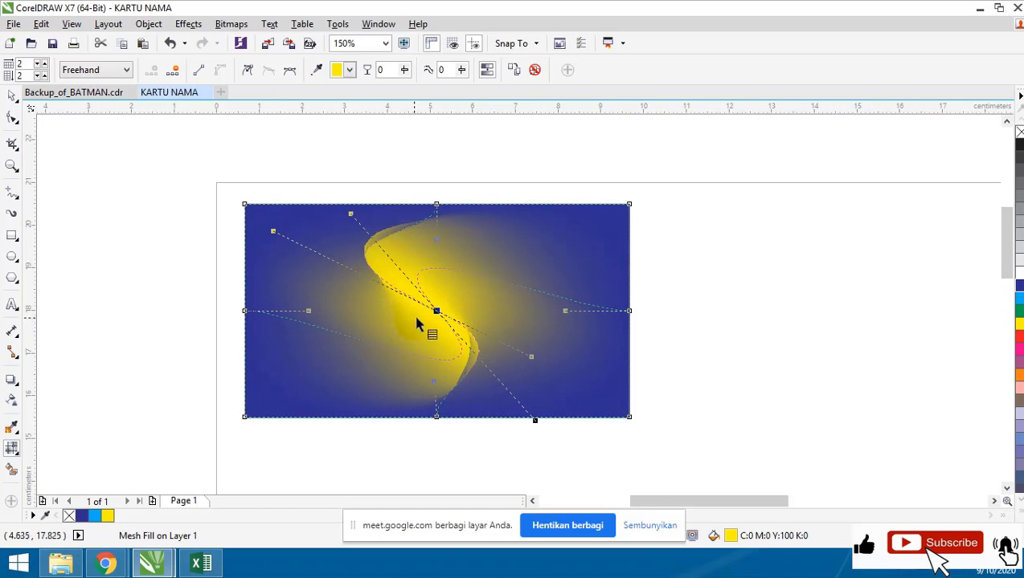
pyautogui.moveTo(531, 356); pyautogui.dragTo(597, 250)
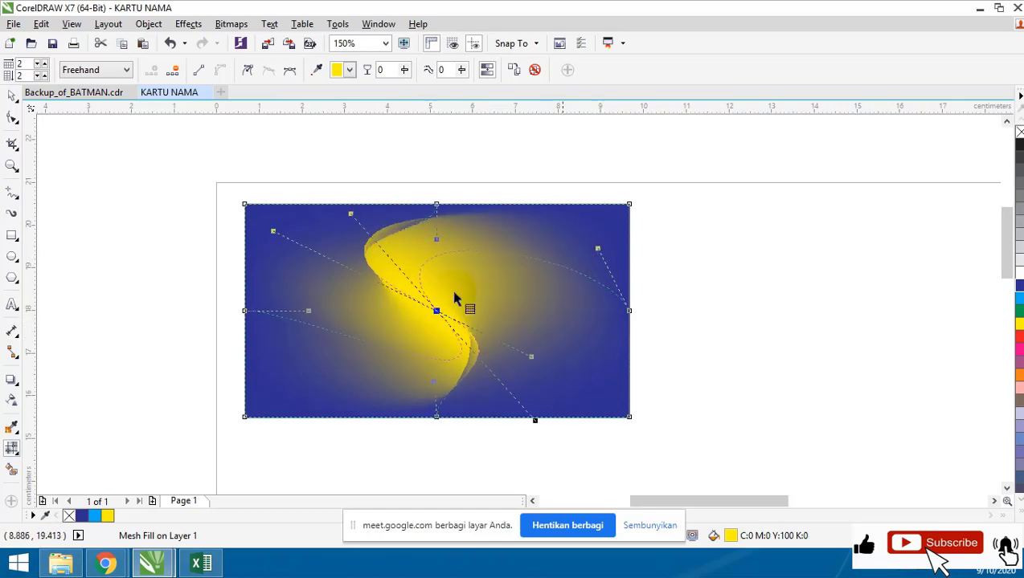
pyautogui.moveTo(313, 321); pyautogui.dragTo(274, 391)
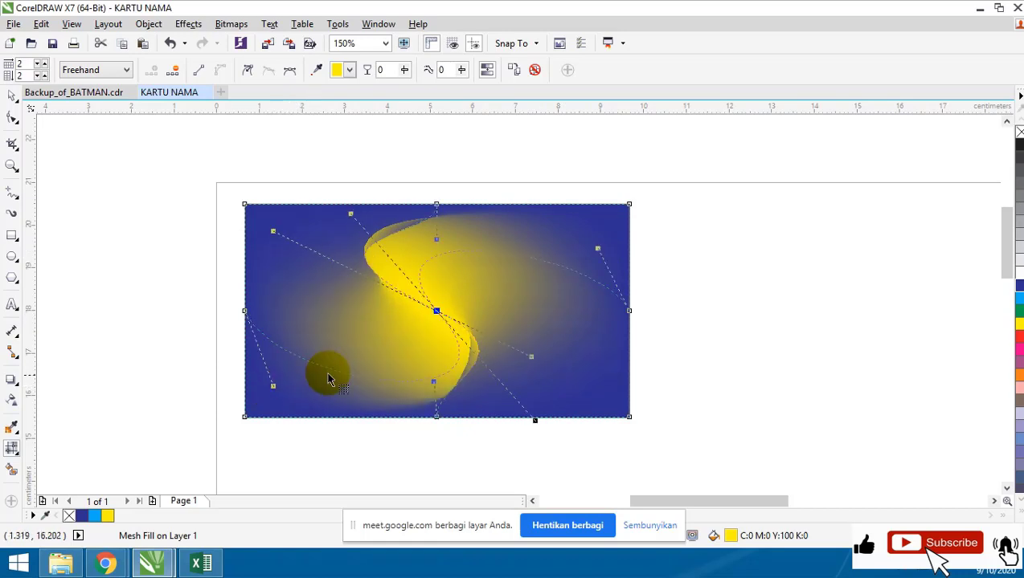
pyautogui.moveTo(550, 315); pyautogui.dragTo(589, 324)
pyautogui.click(441, 240)
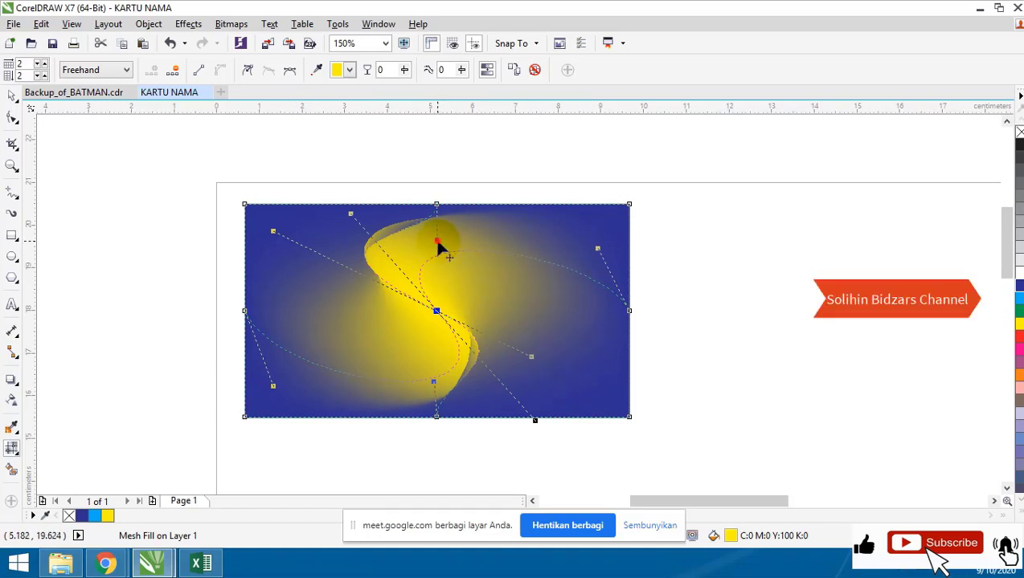
pyautogui.moveTo(473, 304); pyautogui.dragTo(474, 302)
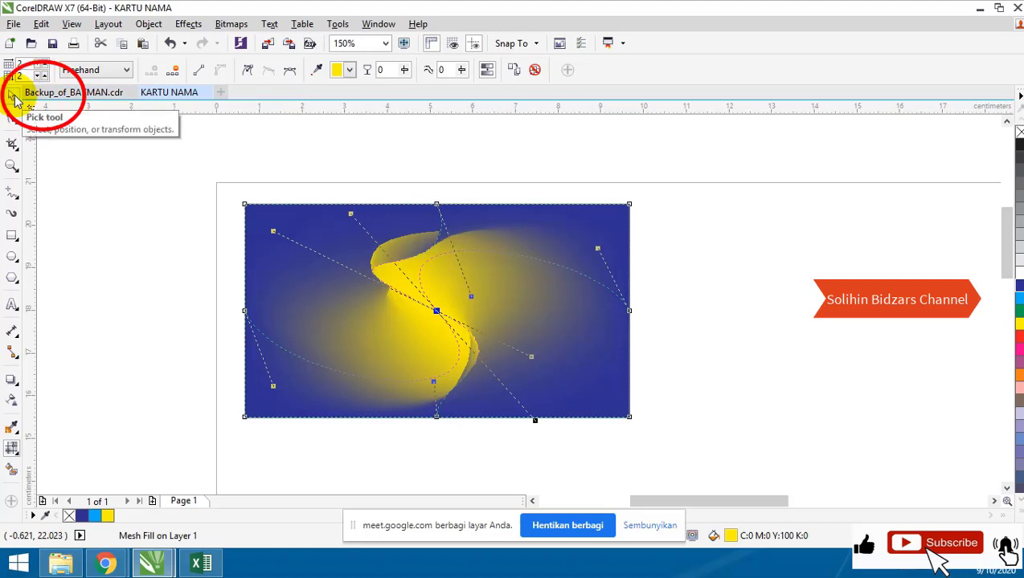
# Deselect the card and zoom in and out to inspect the yellow swirl
pyautogui.click(14, 98)
pyautogui.click(769, 265)
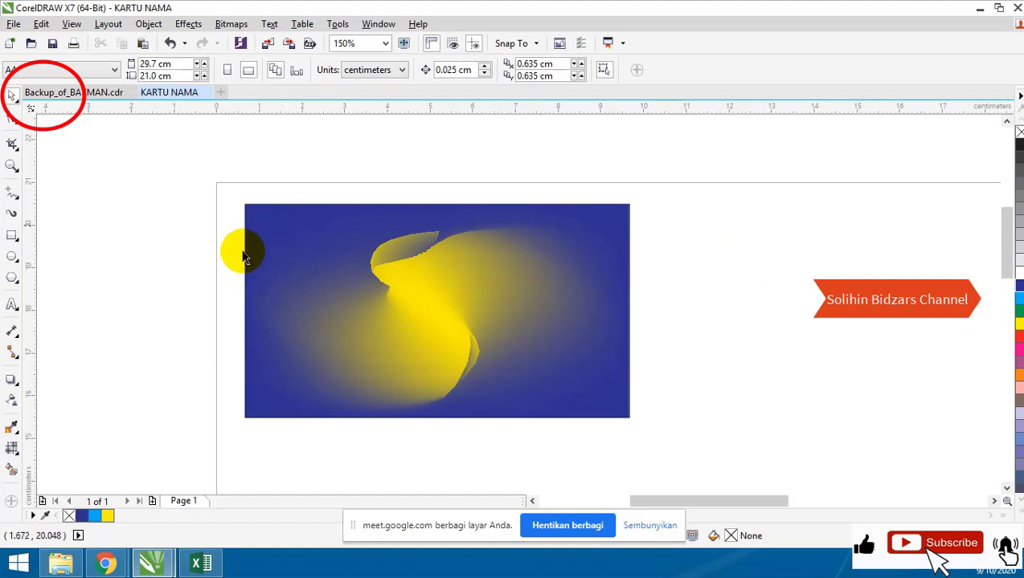
pyautogui.scroll(1, 273, 233)
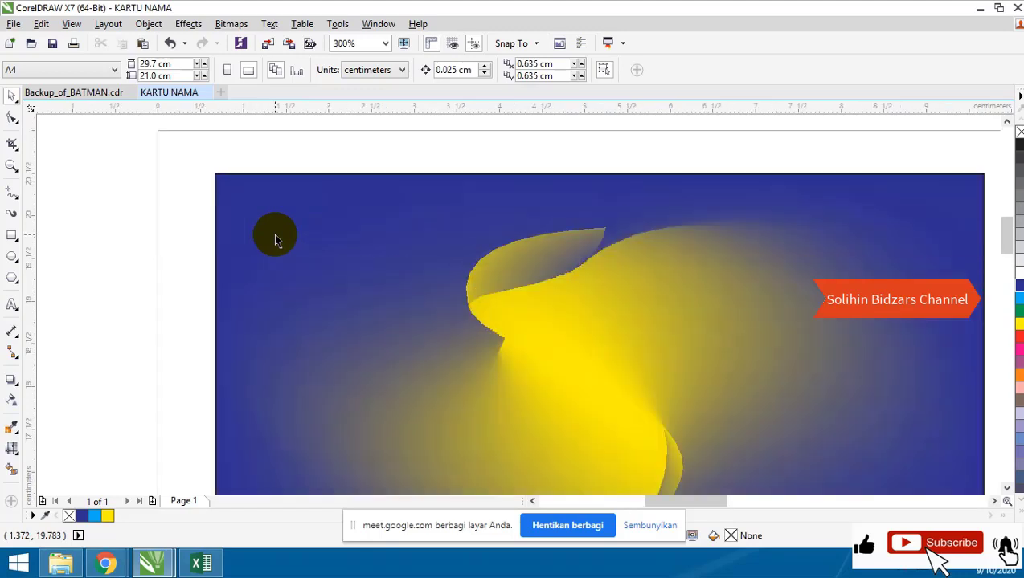
pyautogui.scroll(-1, 273, 234)
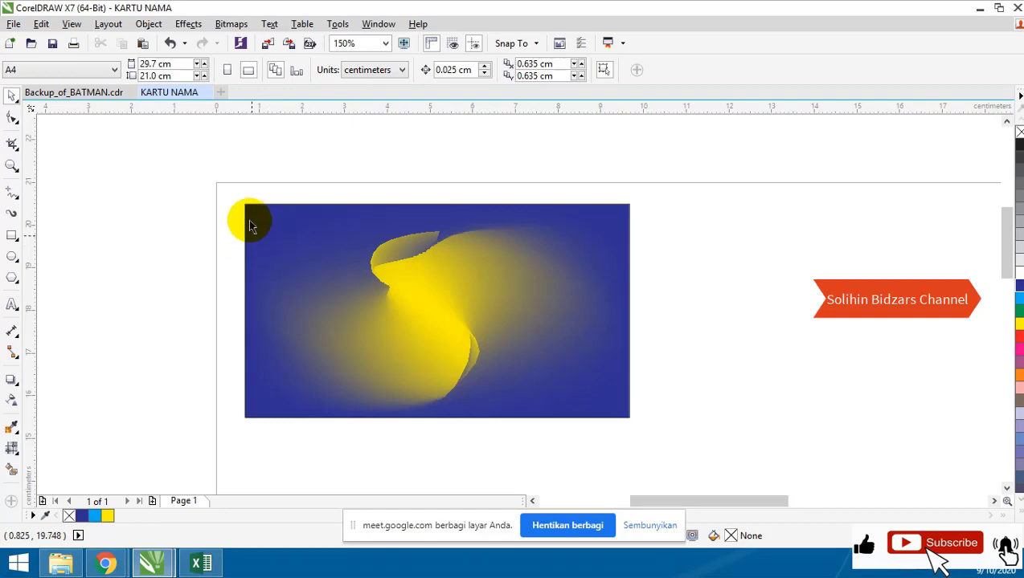
# Open BATMAN from DESAIN GRAFIS > mi-08 with CorelDRAW X7 (64-Bit)
pyautogui.click(64, 565)
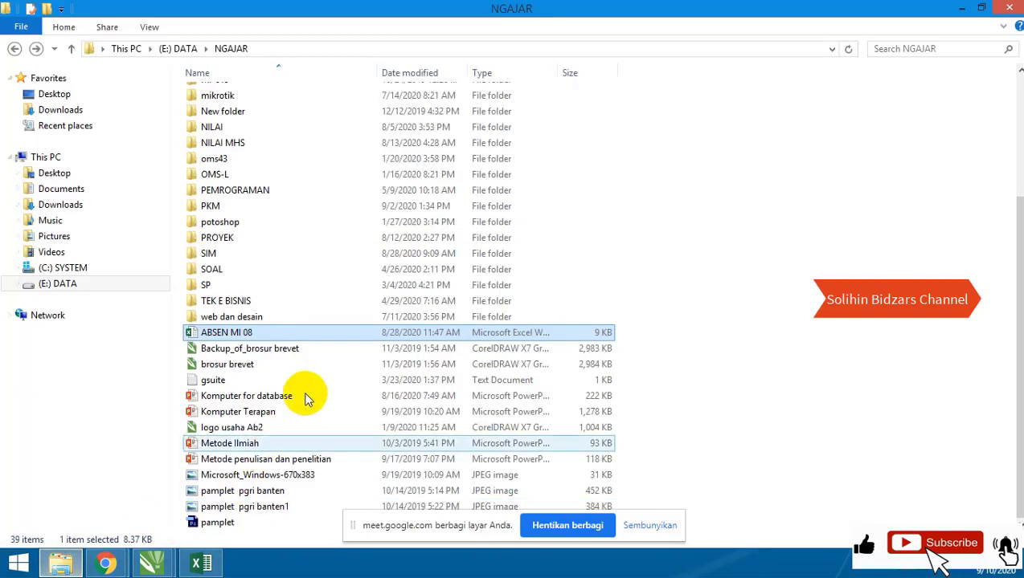
pyautogui.scroll(3, 245, 161)
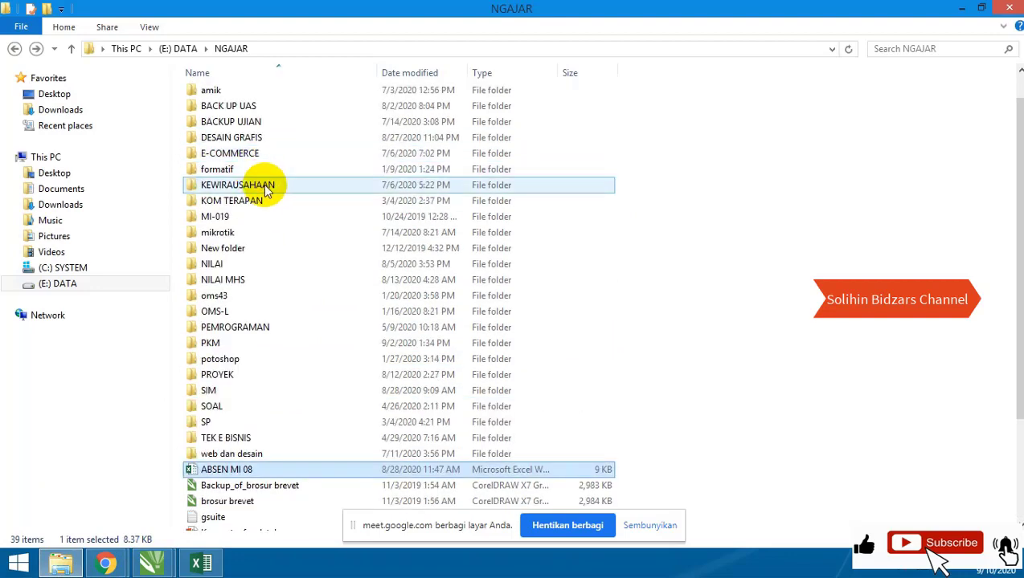
pyautogui.doubleClick(241, 142)
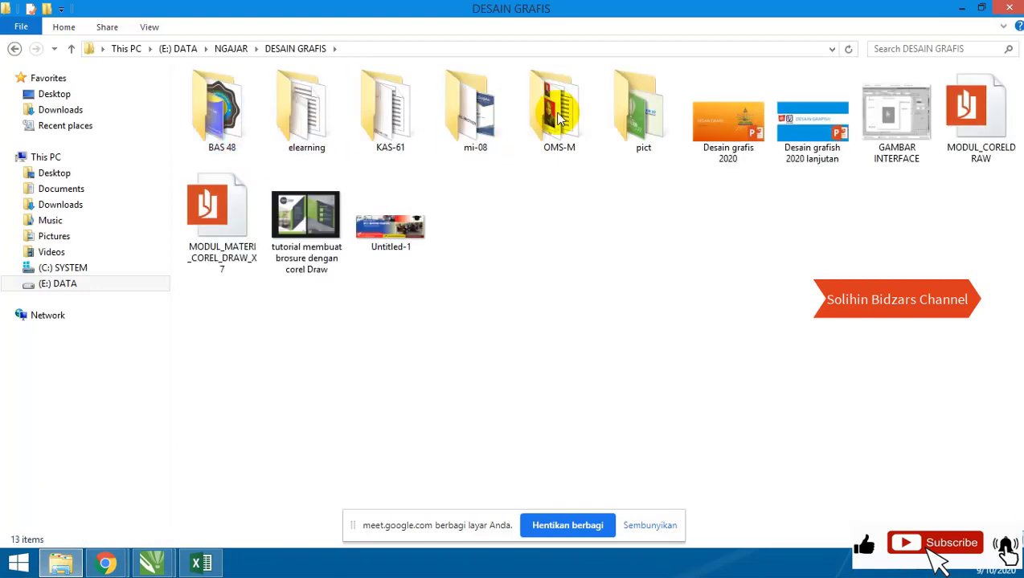
pyautogui.click(461, 111)
pyautogui.doubleClick(461, 111)
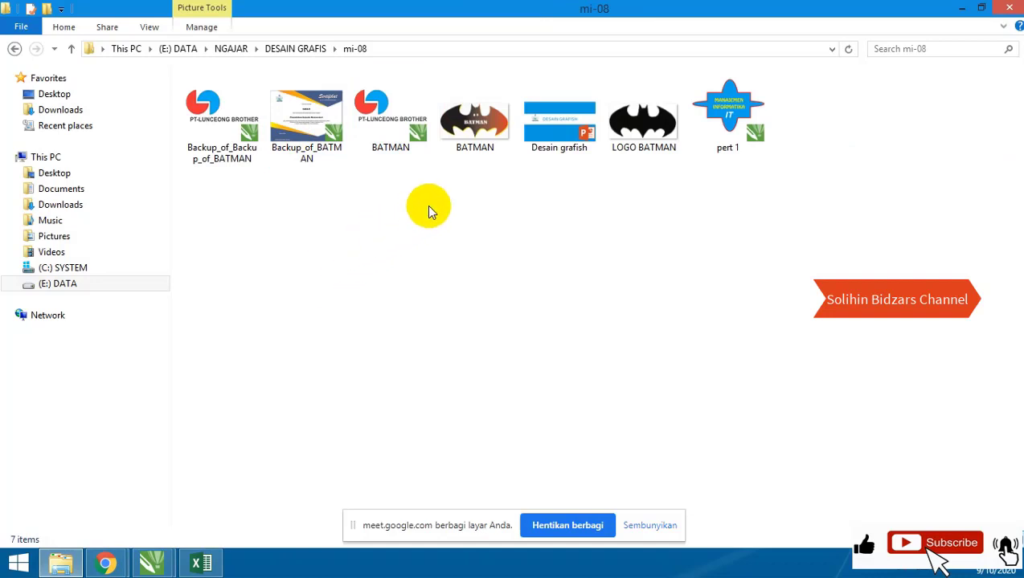
pyautogui.click(398, 127)
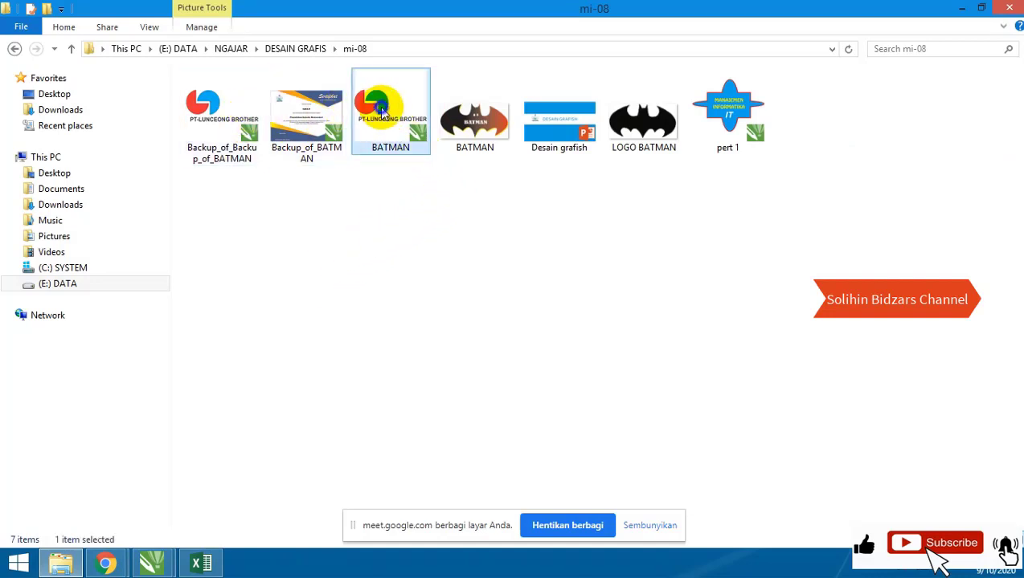
pyautogui.rightClick(382, 113)
pyautogui.moveTo(601, 191)
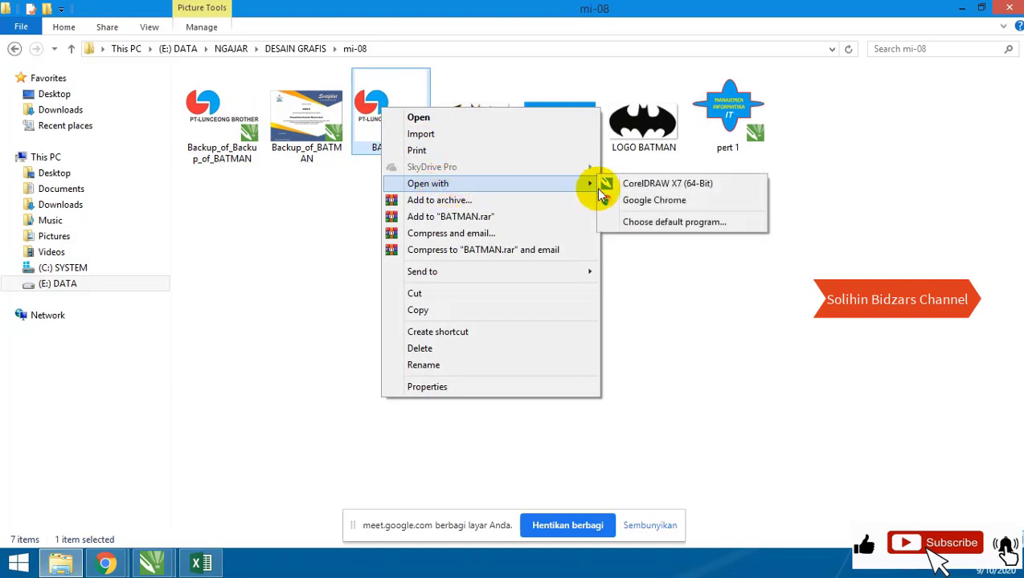
pyautogui.click(664, 185)
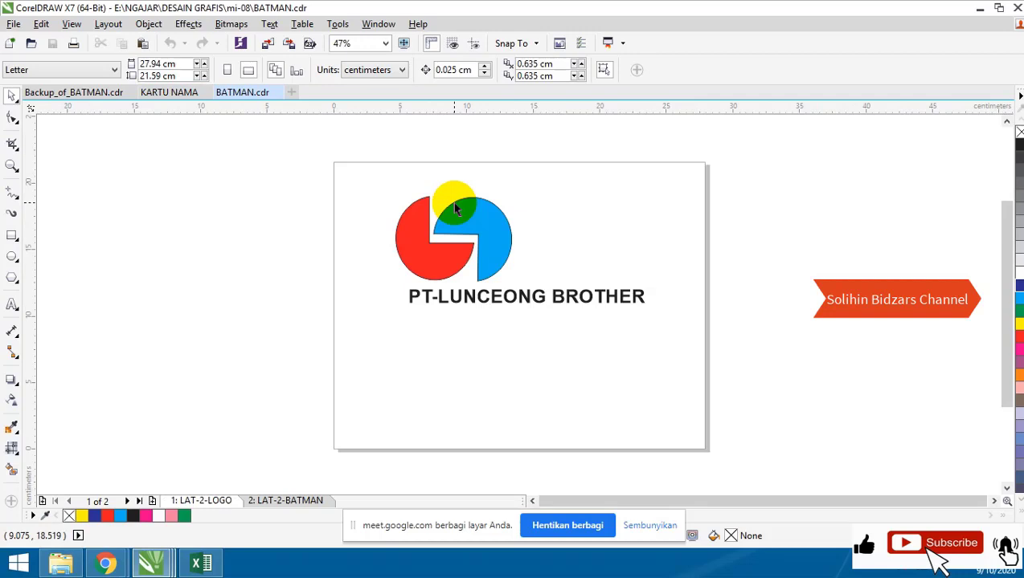
# Select the BATMAN logo, dismiss its context menu, and switch to the KARTU NAMA drawing
pyautogui.moveTo(351, 174); pyautogui.dragTo(697, 361)
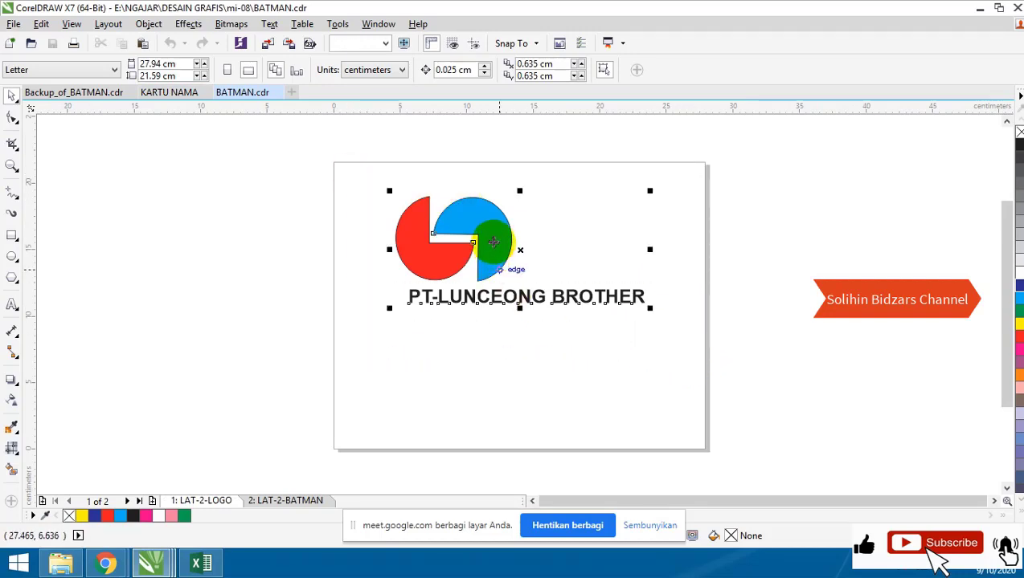
pyautogui.rightClick(493, 241)
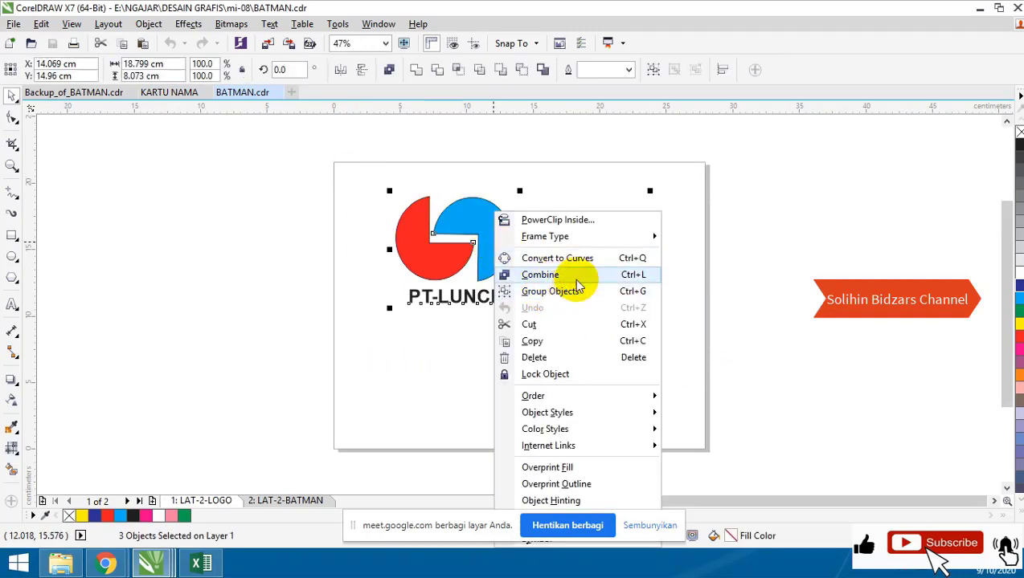
pyautogui.click(611, 167)
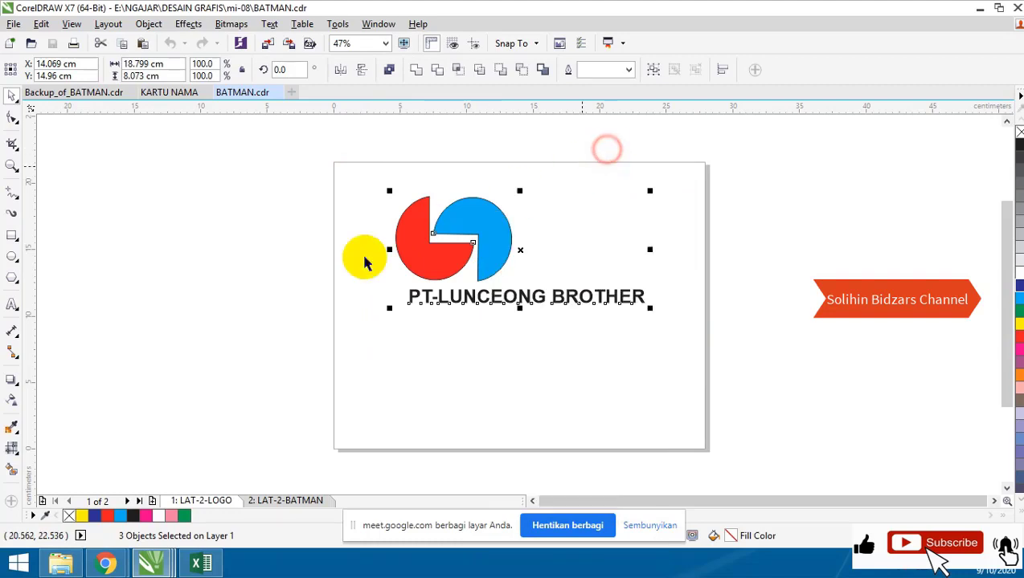
pyautogui.click(306, 184)
pyautogui.moveTo(480, 251); pyautogui.dragTo(434, 255)
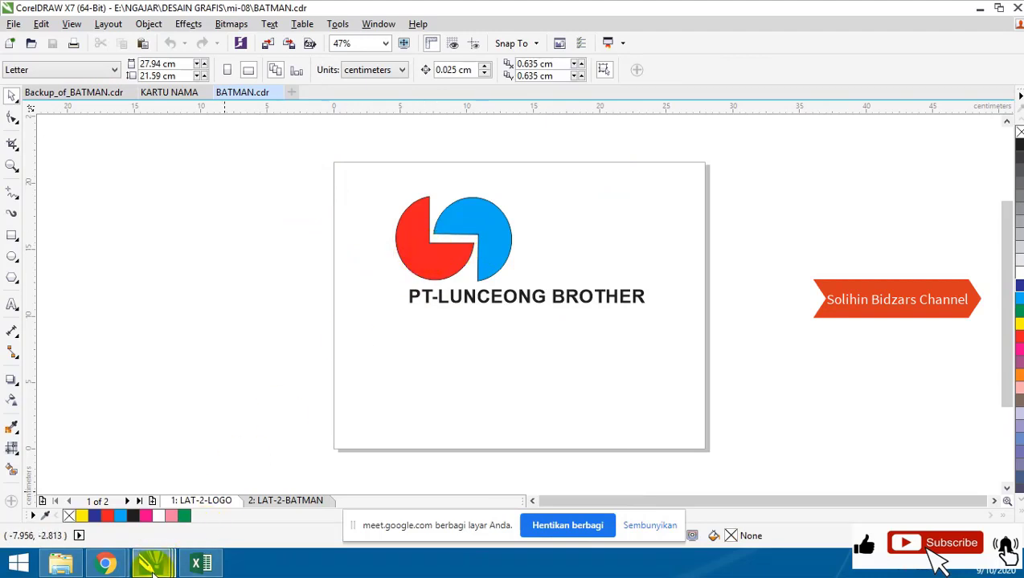
pyautogui.moveTo(153, 566)
pyautogui.click(252, 496)
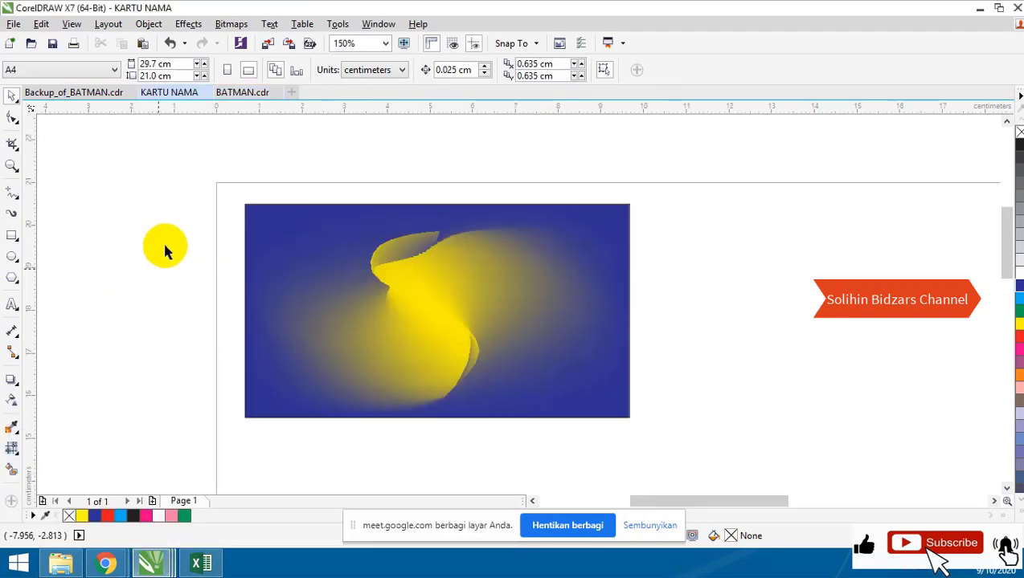
# Import the LOGO POLTEK 2016 NEW(1)x image from (E:) DATA > logo
pyautogui.click(14, 23)
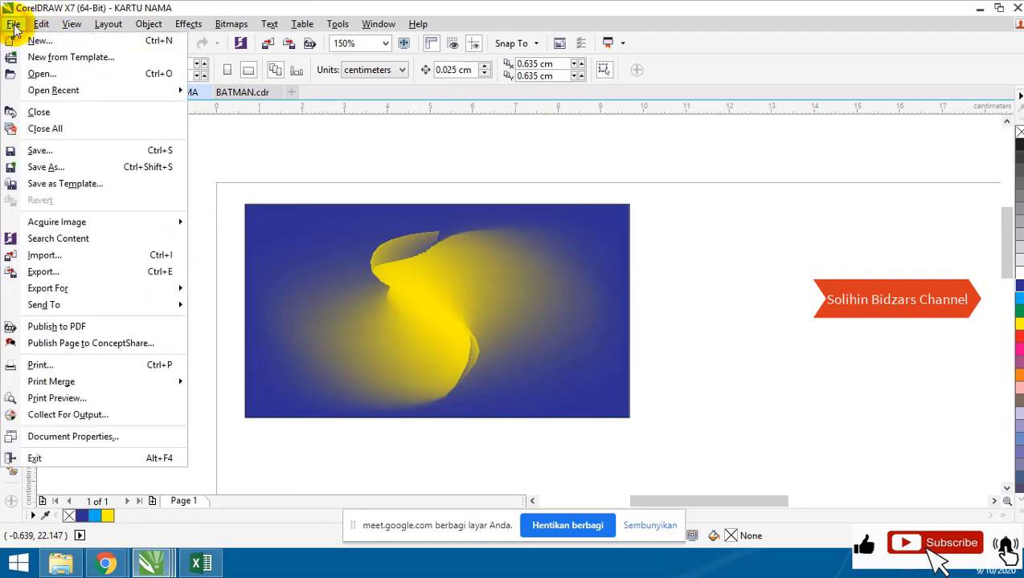
pyautogui.click(58, 255)
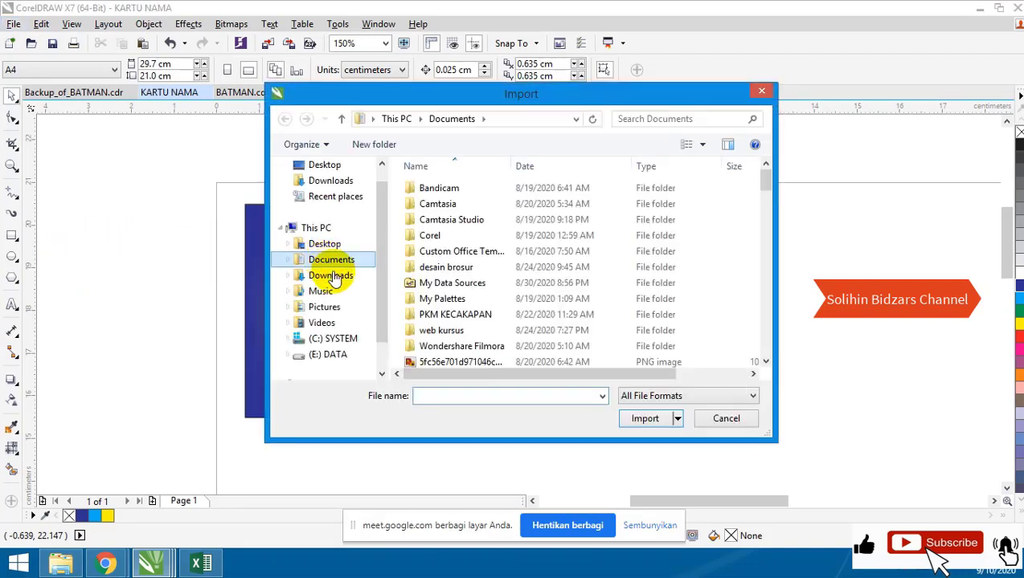
pyautogui.scroll(-1, 383, 285)
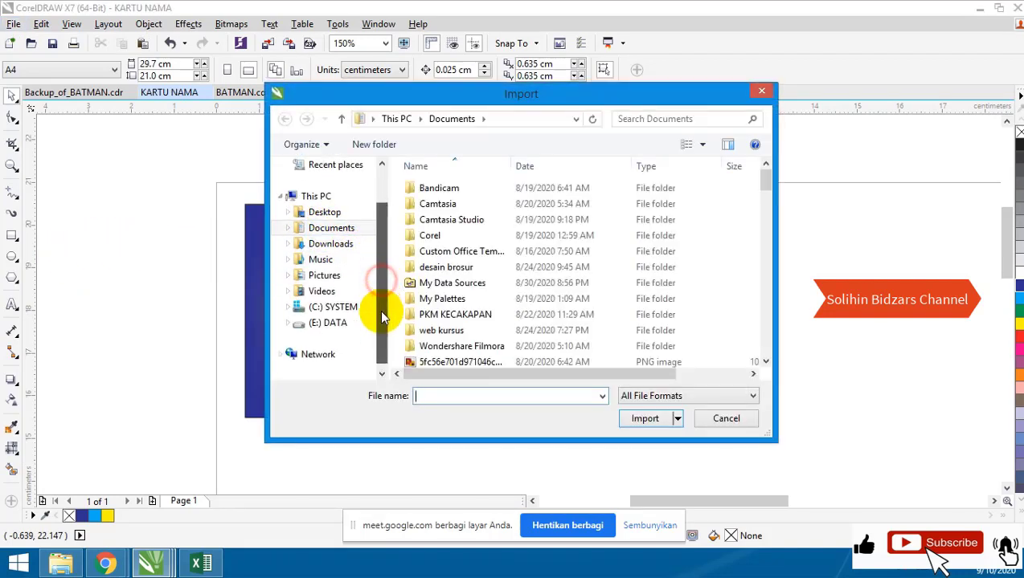
pyautogui.click(342, 329)
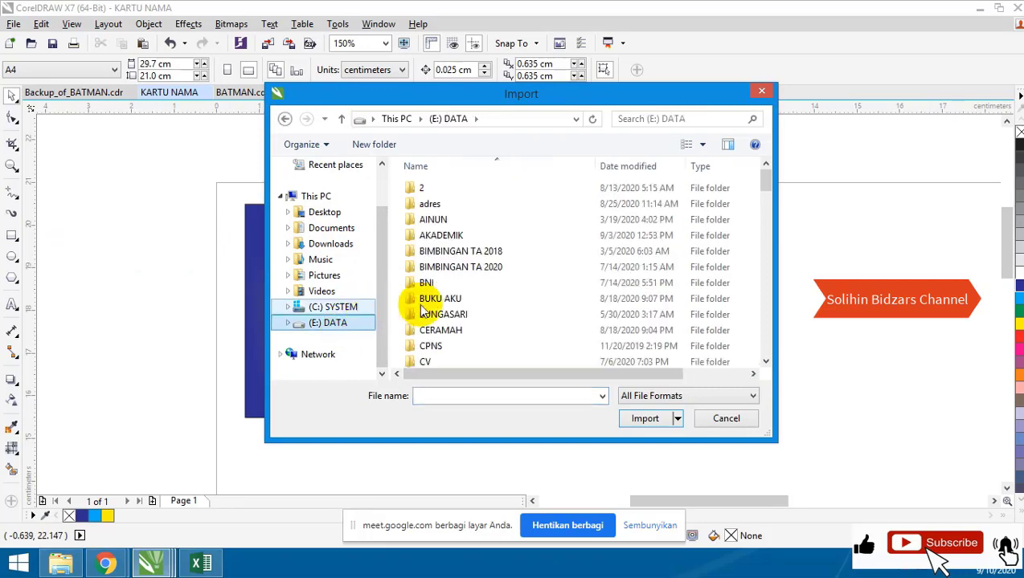
pyautogui.click(438, 306)
pyautogui.press('l')
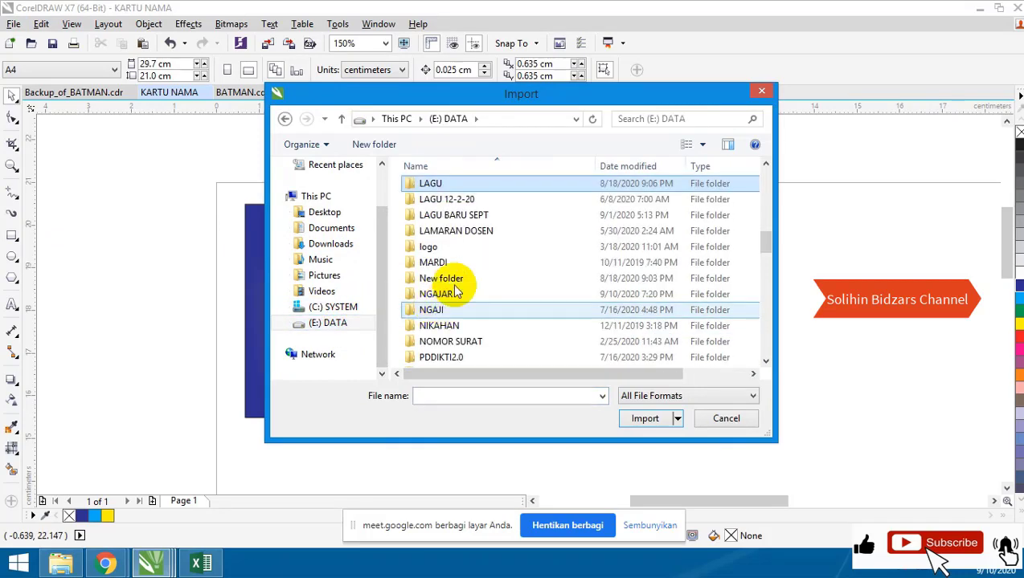
pyautogui.doubleClick(451, 254)
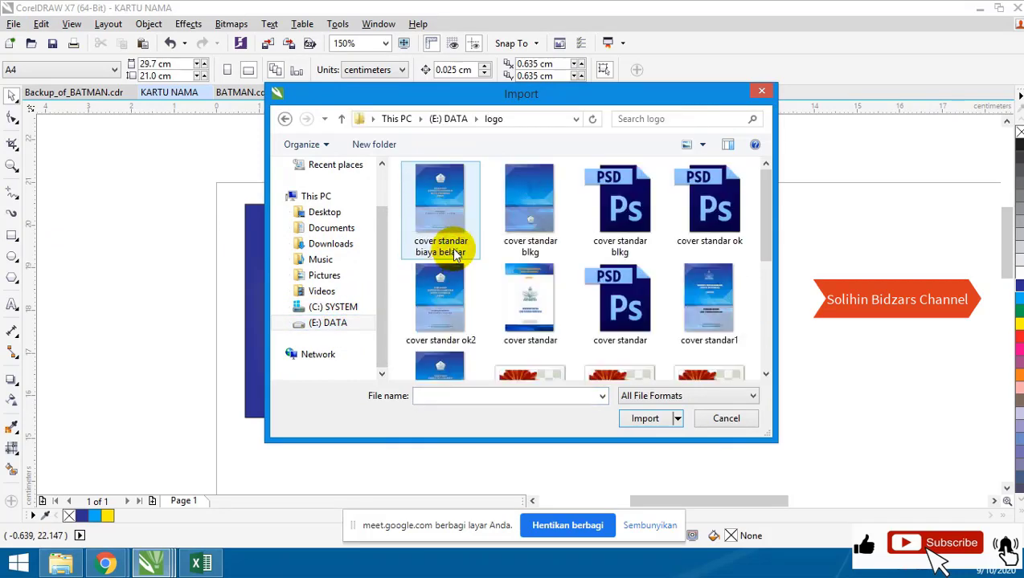
pyautogui.click(643, 305)
pyautogui.scroll(-1, 642, 312)
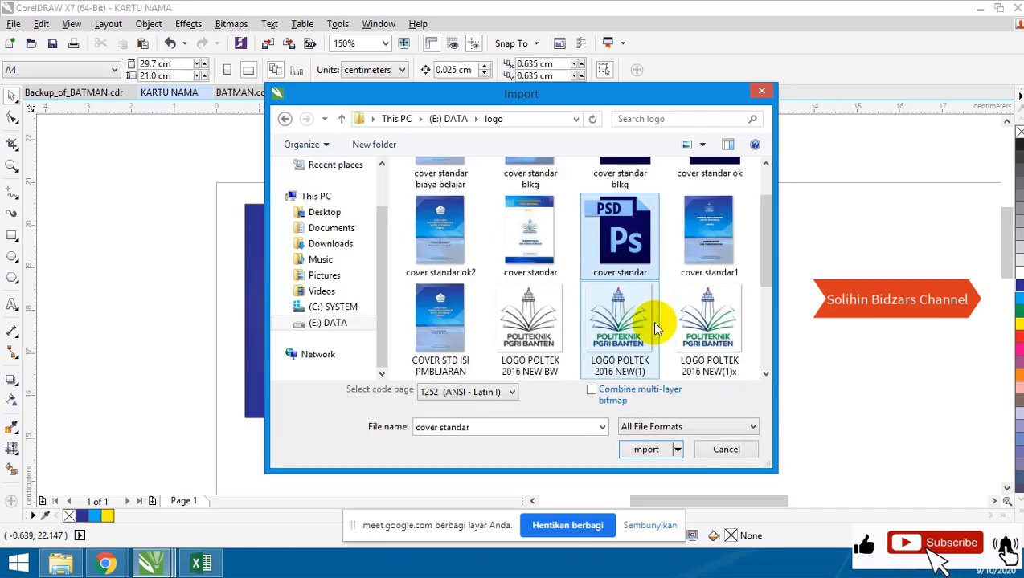
pyautogui.click(707, 330)
pyautogui.click(645, 419)
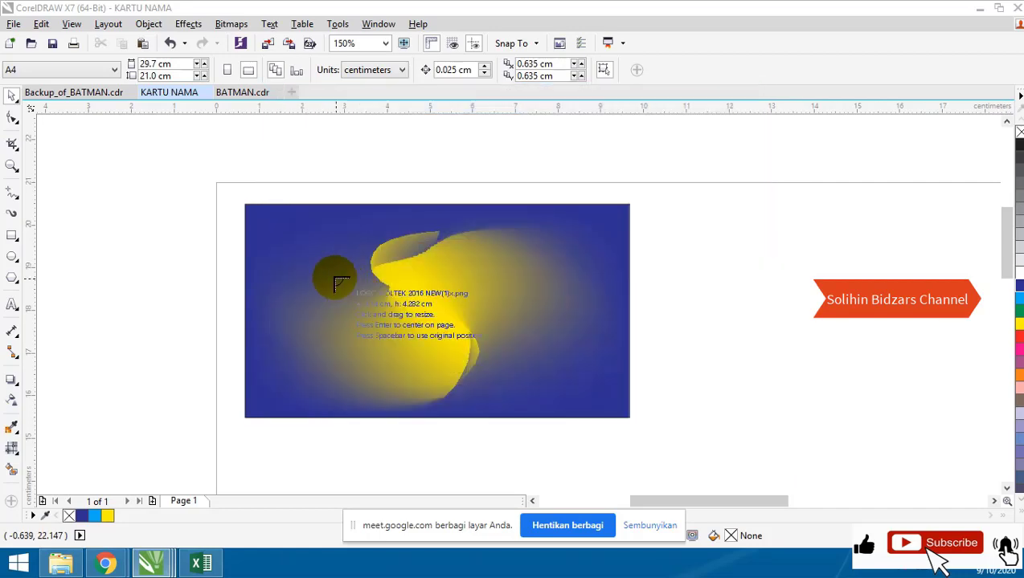
# Place the POLTEK logo at the card's top-left and enlarge it to 38.5%
pyautogui.moveTo(265, 213); pyautogui.dragTo(319, 267)
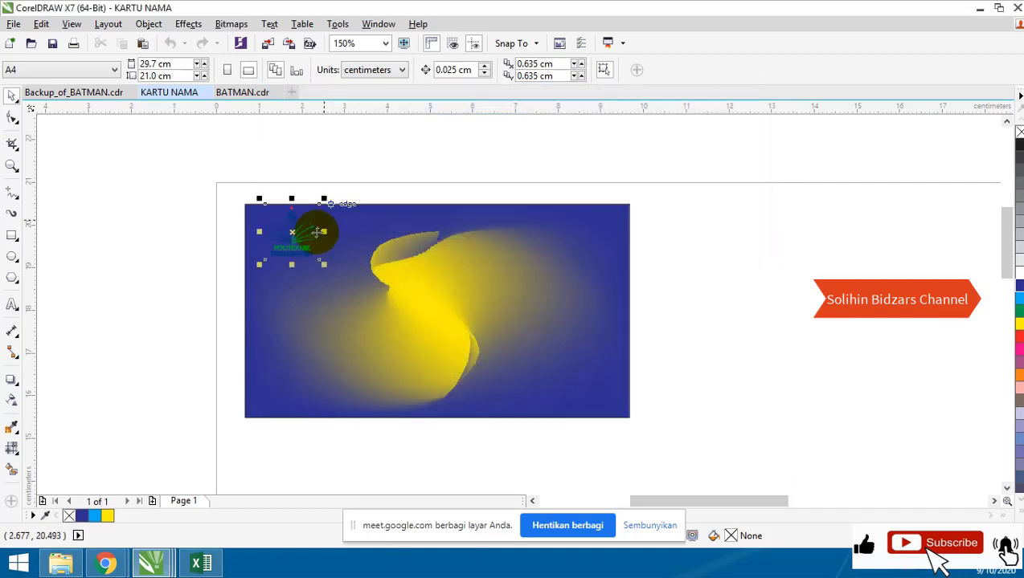
pyautogui.click(300, 247)
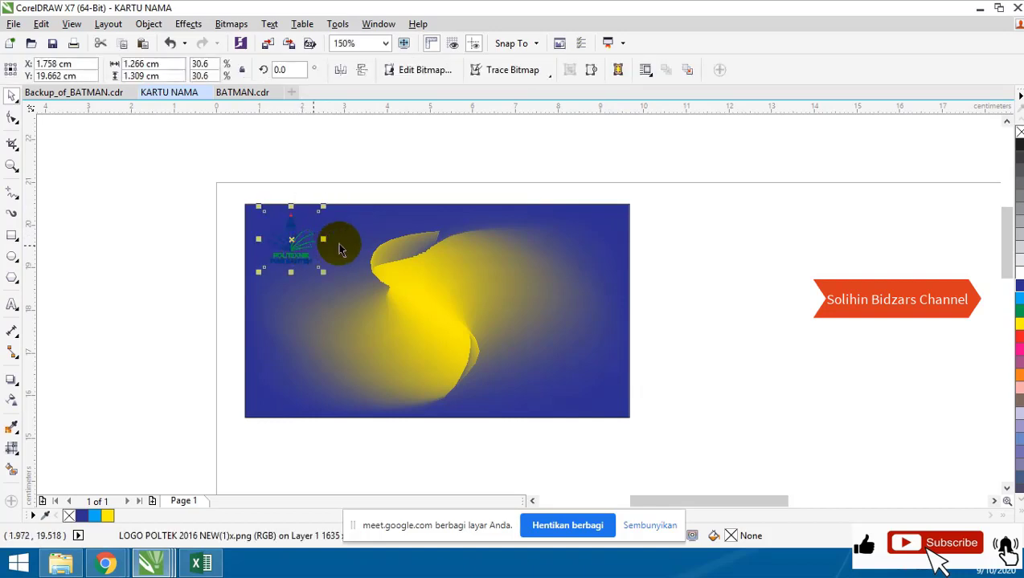
pyautogui.click(379, 222)
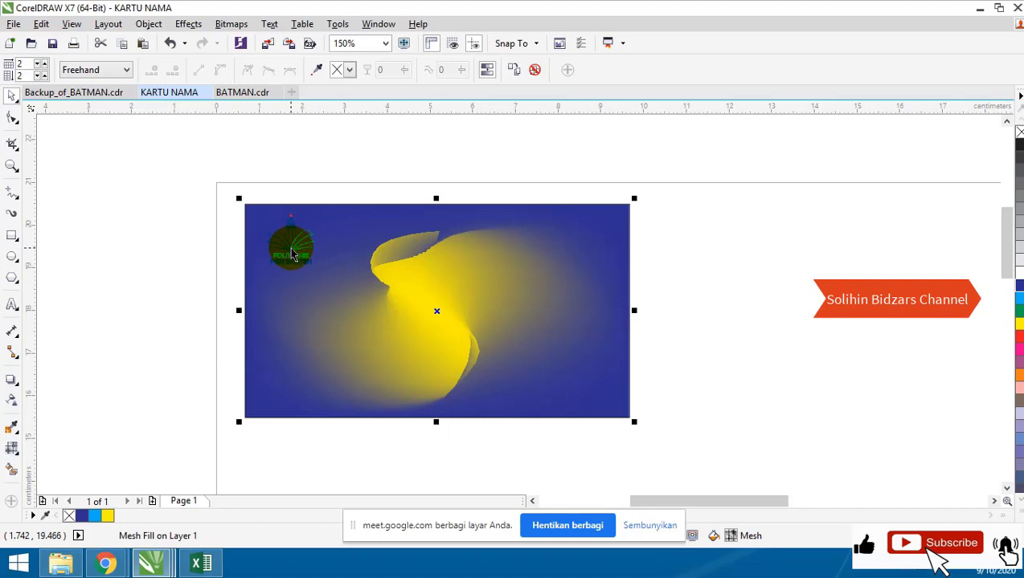
pyautogui.moveTo(292, 255); pyautogui.dragTo(479, 260)
pyautogui.moveTo(431, 306); pyautogui.dragTo(288, 249)
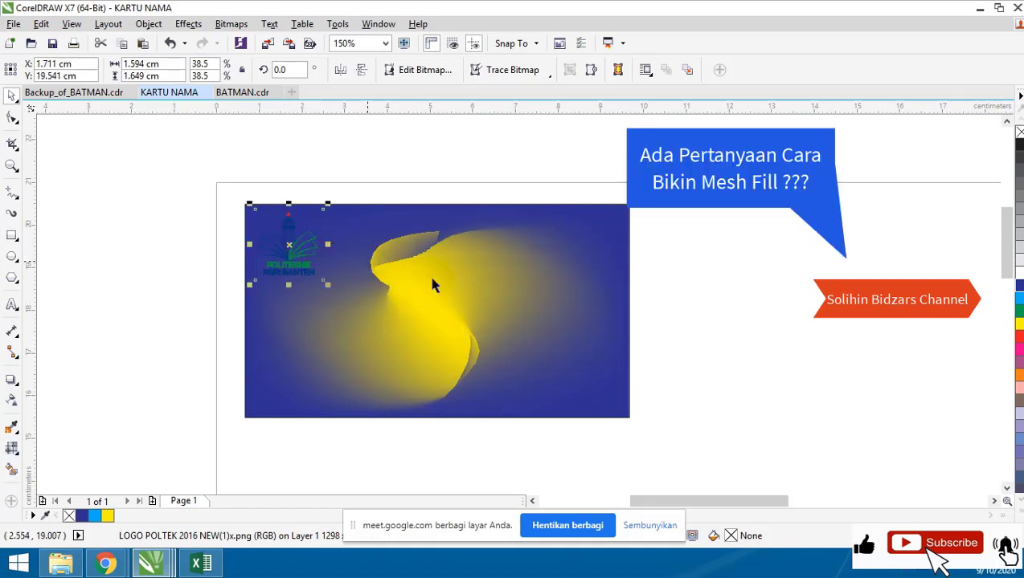
# Marquee-select the card and logo together and move them to the right
pyautogui.click(455, 296)
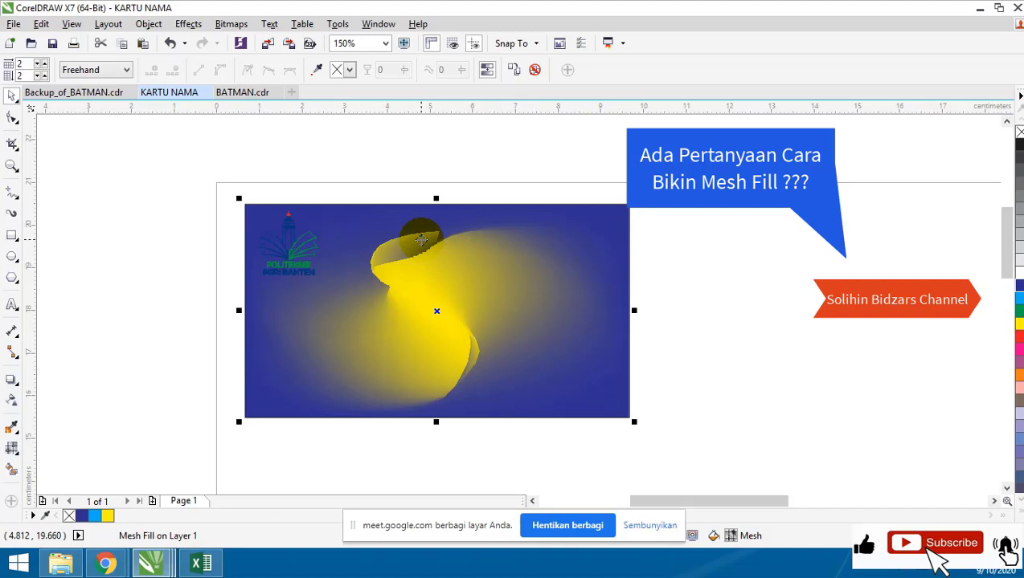
pyautogui.moveTo(189, 160); pyautogui.dragTo(709, 484)
pyautogui.moveTo(486, 284); pyautogui.dragTo(893, 280)
# Drop the first card on the right and draw a new cyan card-sized rectangle on the left
pyautogui.click(378, 290)
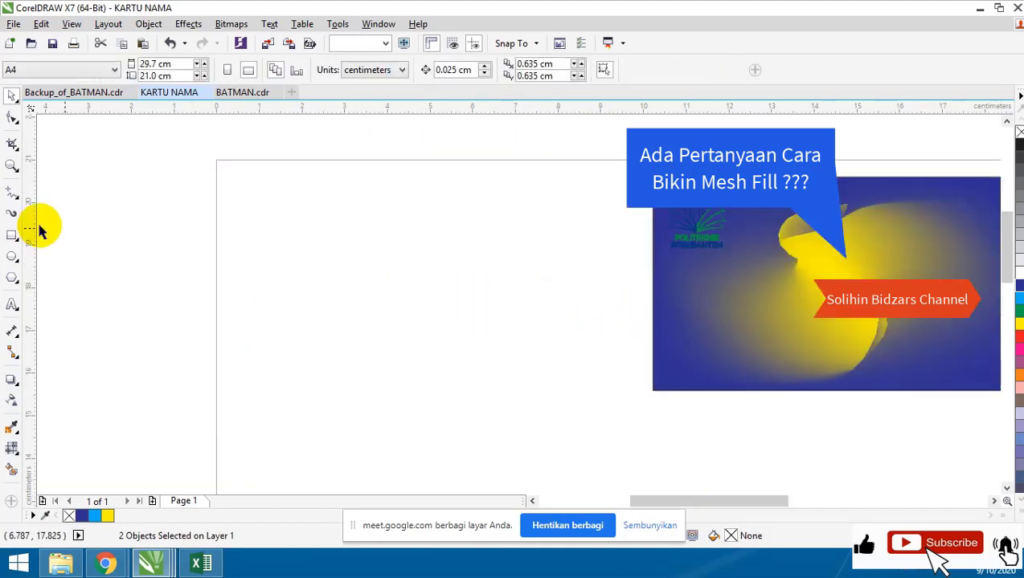
pyautogui.click(12, 234)
pyautogui.moveTo(234, 184); pyautogui.dragTo(576, 376)
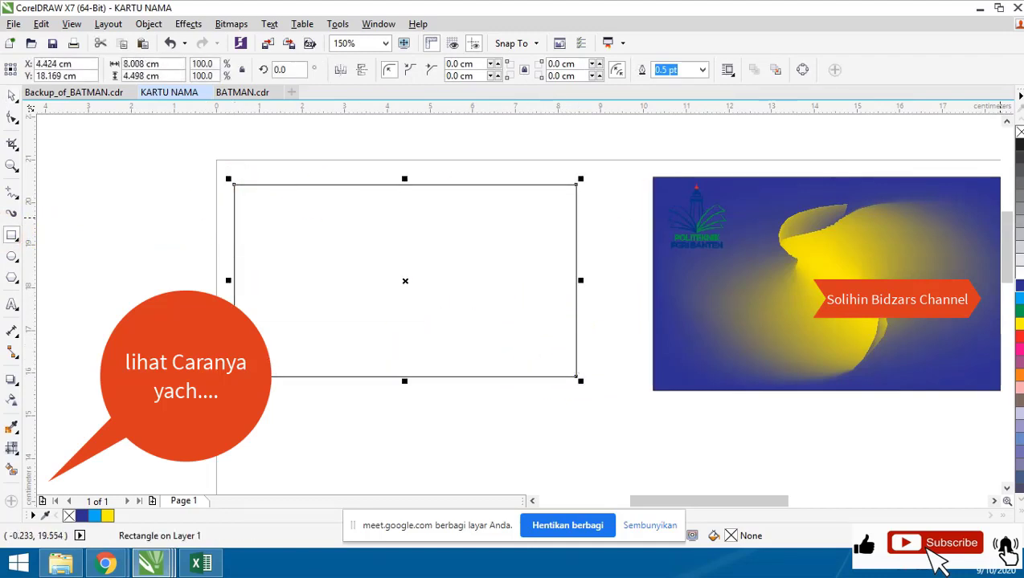
pyautogui.click(1018, 298)
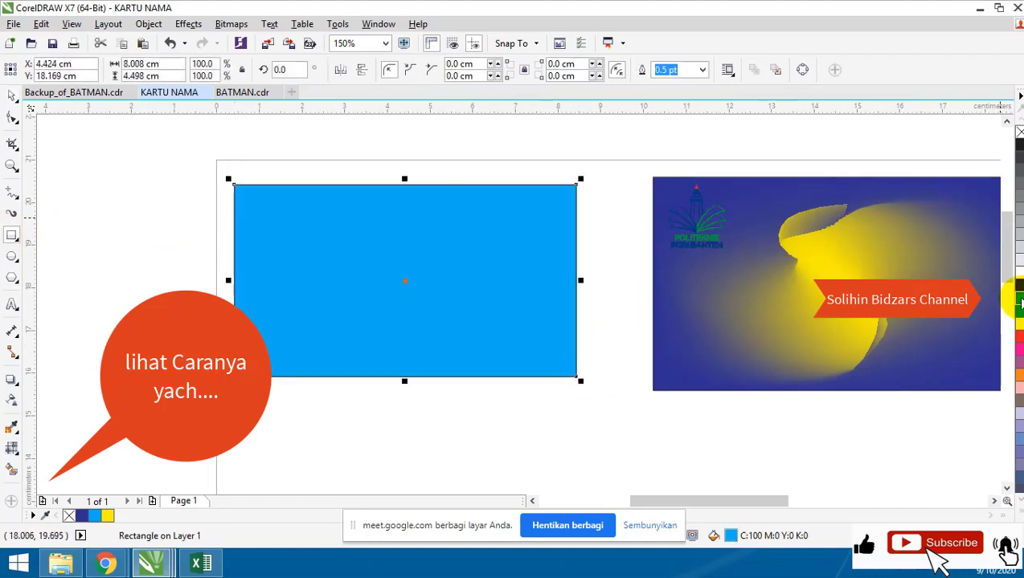
pyautogui.click(12, 95)
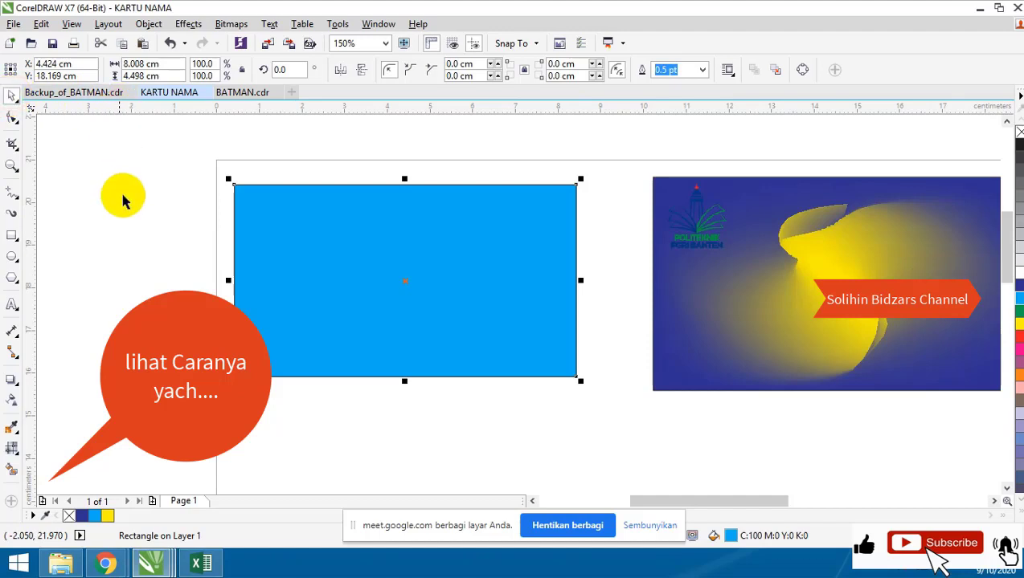
pyautogui.moveTo(358, 272); pyautogui.dragTo(322, 265)
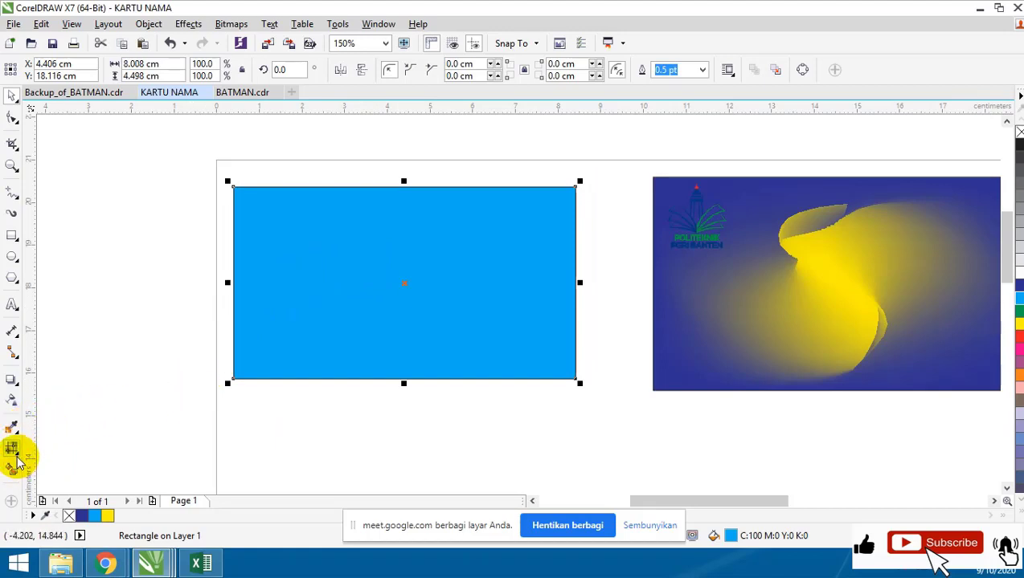
# Browse the fill tool options in the toolbox without applying one
pyautogui.click(17, 454)
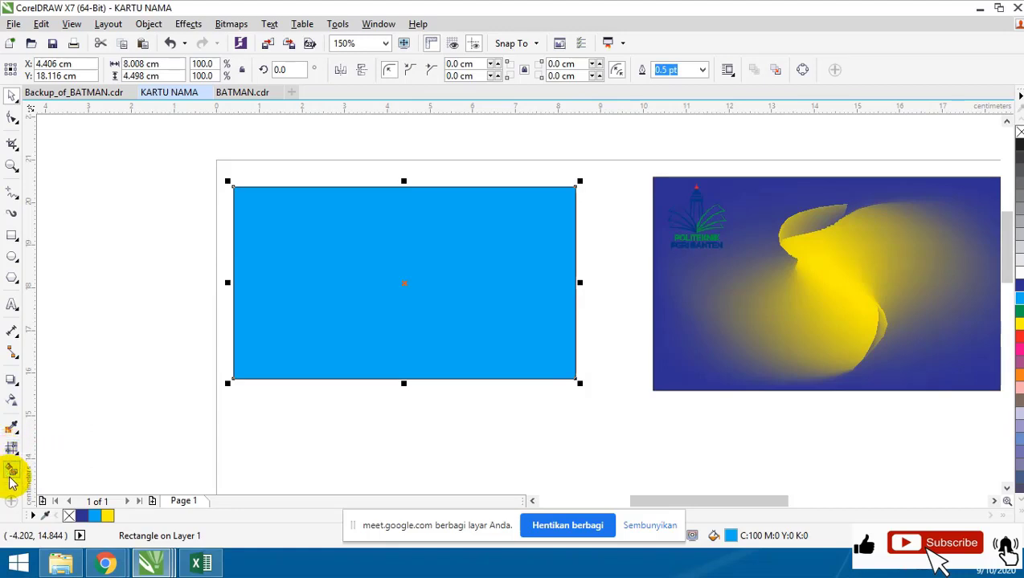
pyautogui.click(18, 454)
pyautogui.click(18, 456)
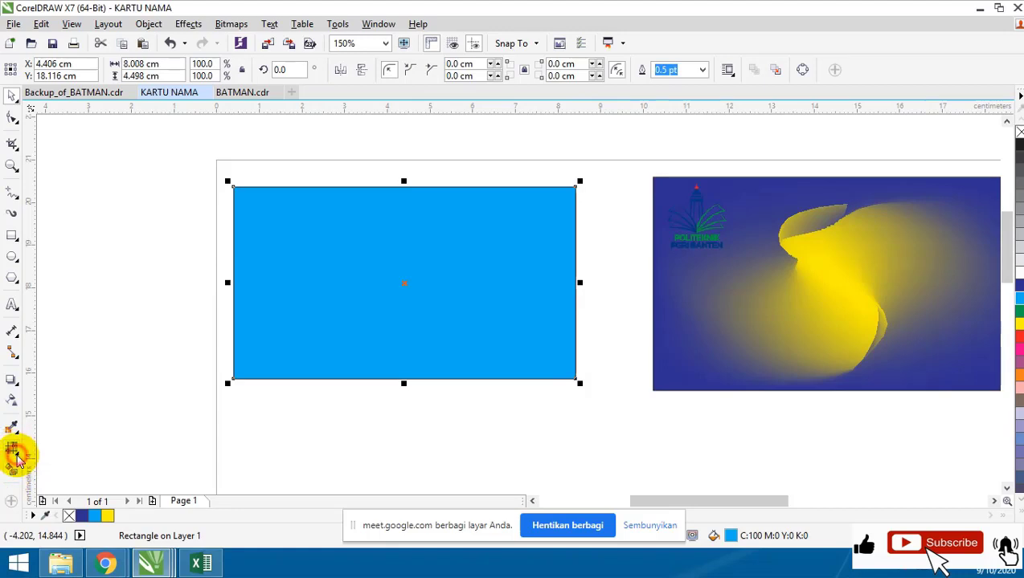
pyautogui.click(19, 458)
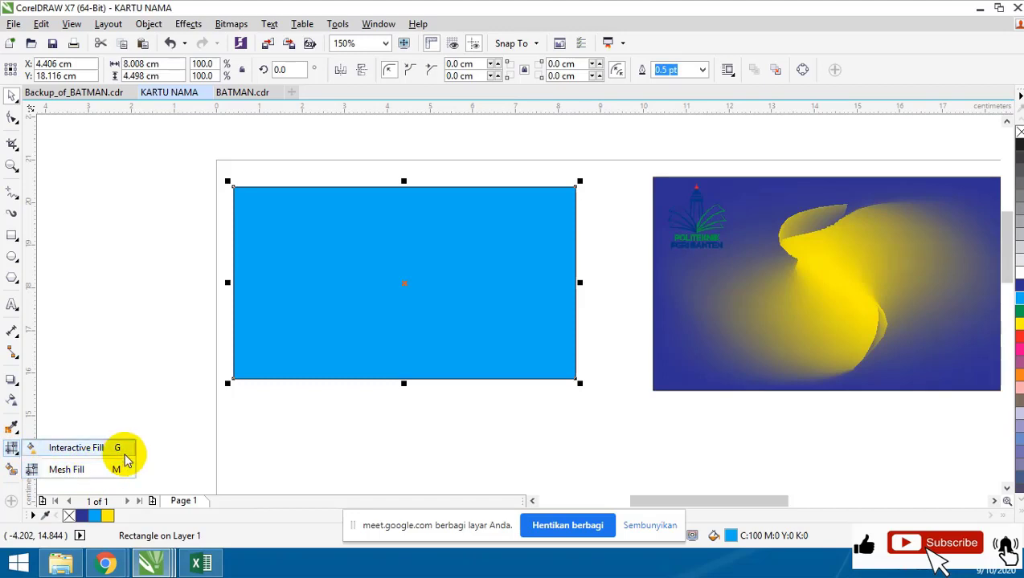
pyautogui.click(247, 431)
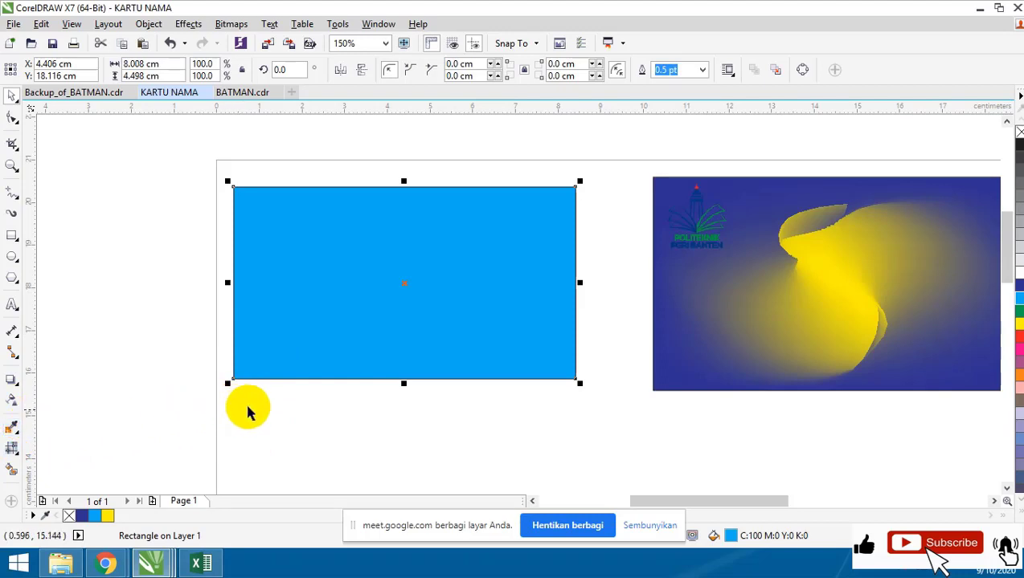
# Give the rectangle a mesh fill with its centre node coloured yellow
pyautogui.press('m')
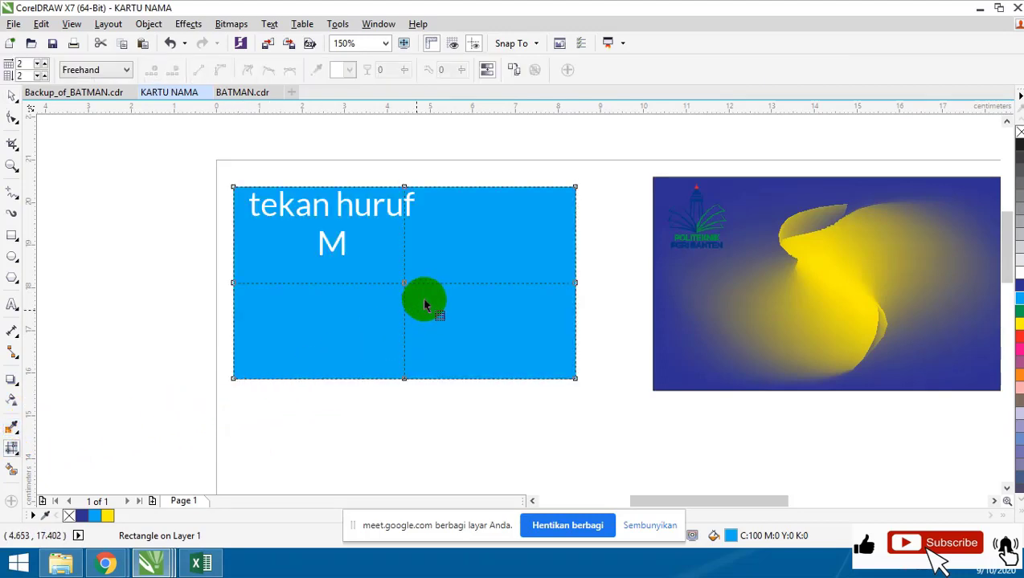
pyautogui.click(401, 299)
pyautogui.scroll(2, 403, 301)
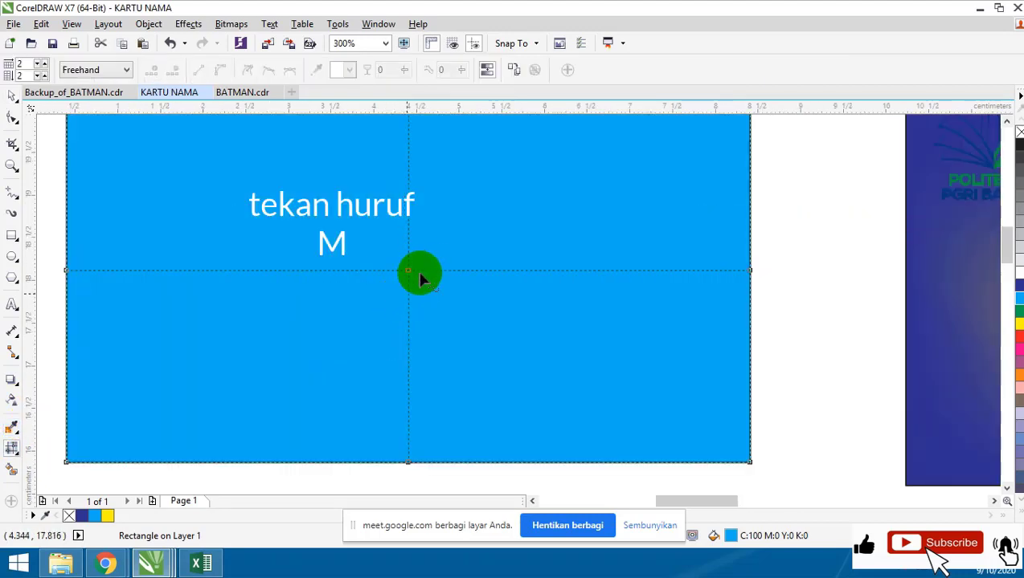
pyautogui.scroll(-2, 413, 270)
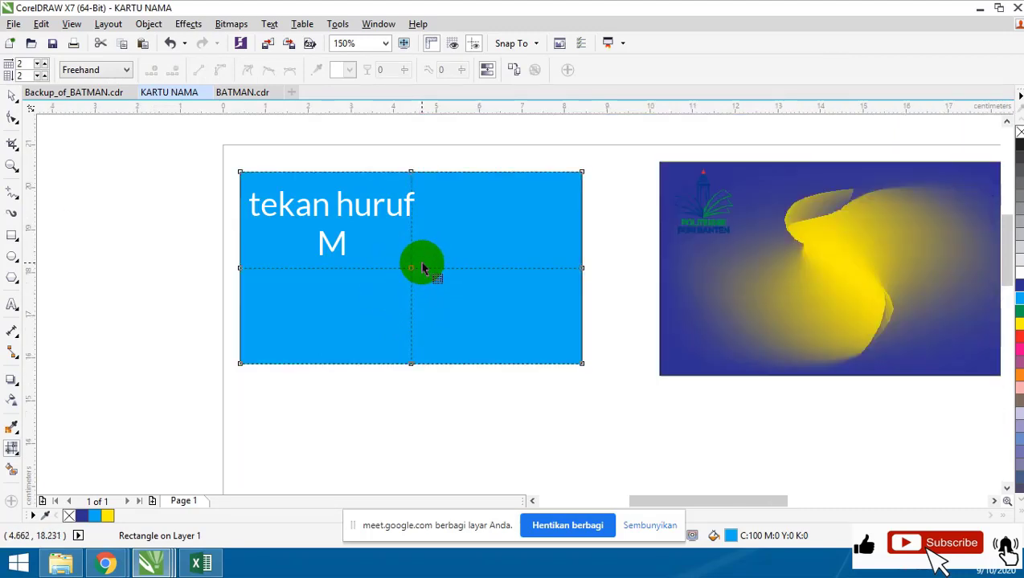
pyautogui.click(410, 269)
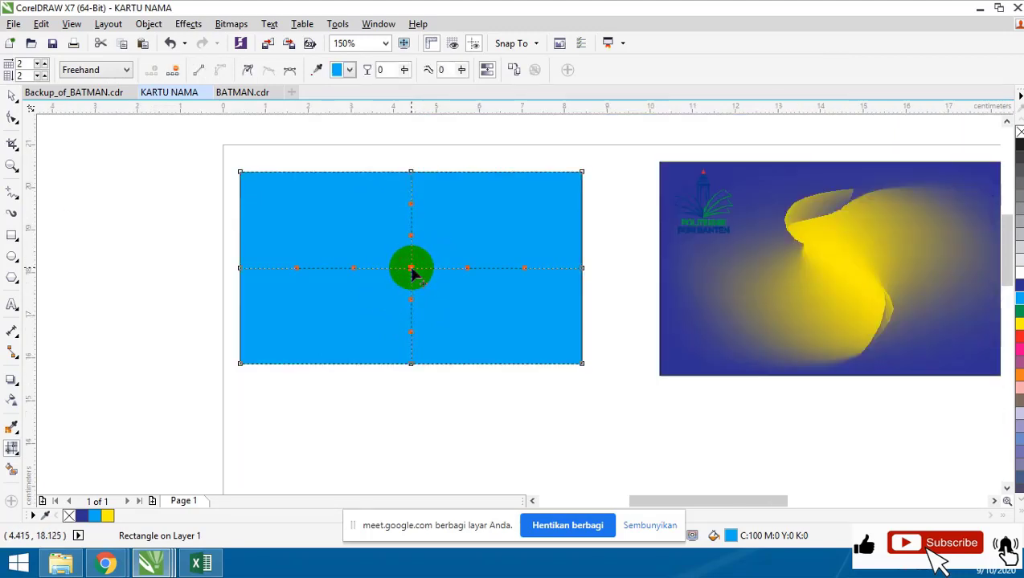
pyautogui.click(348, 70)
pyautogui.click(348, 122)
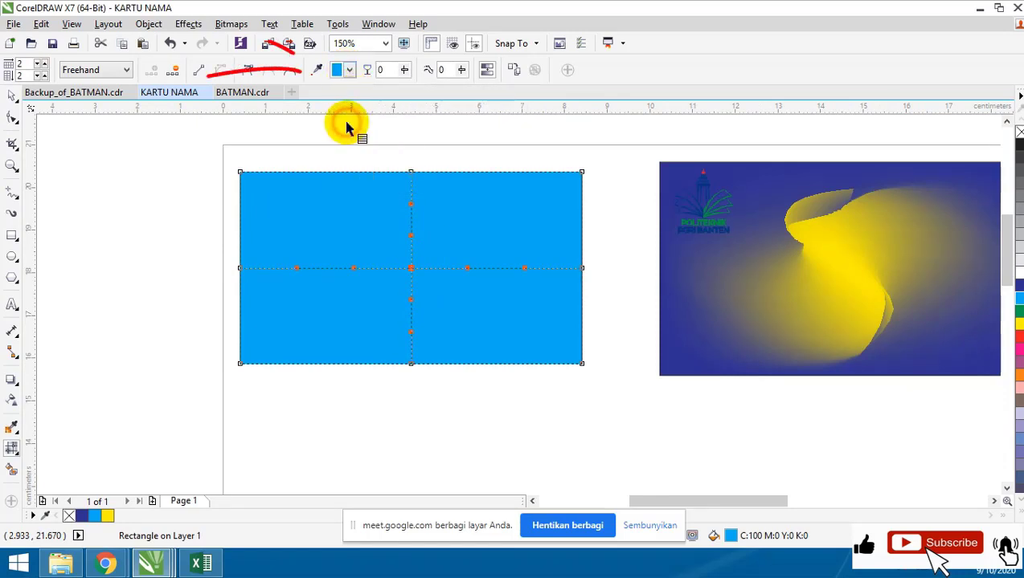
pyautogui.click(349, 70)
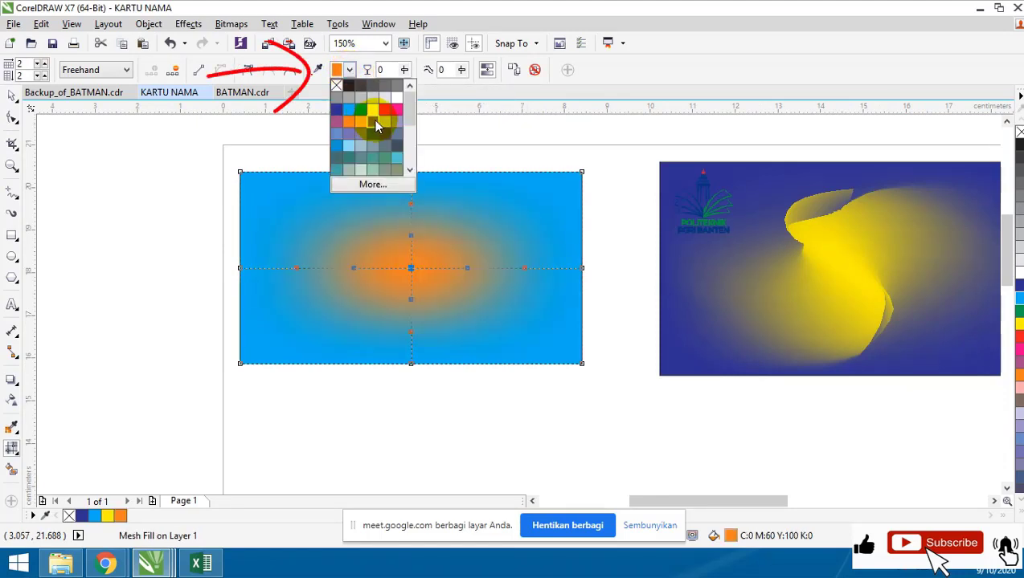
pyautogui.click(375, 111)
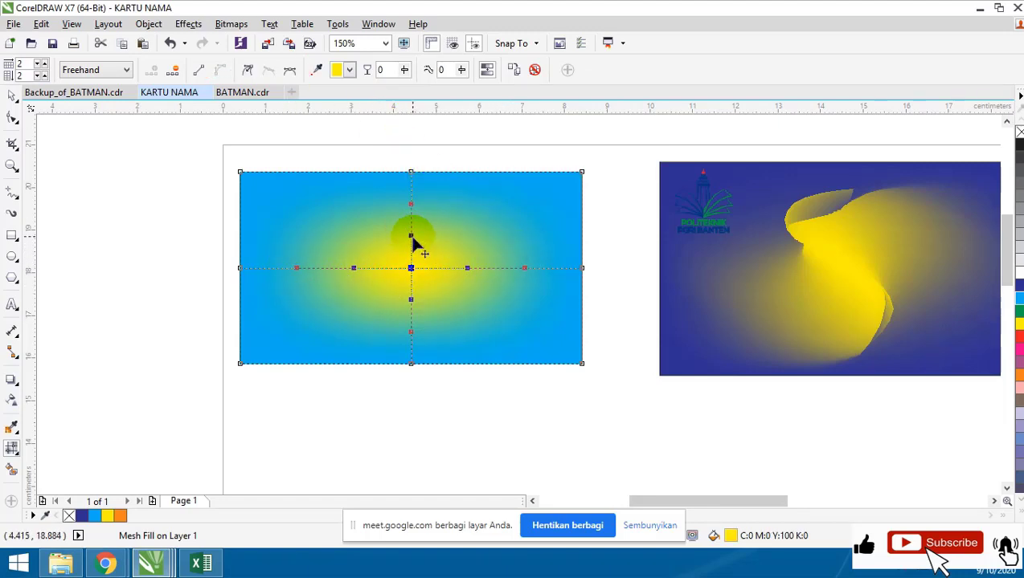
# Bend the mesh lines to twist the yellow into a swirl, undoing an accidental right-edge dent
pyautogui.moveTo(410, 238); pyautogui.dragTo(339, 217)
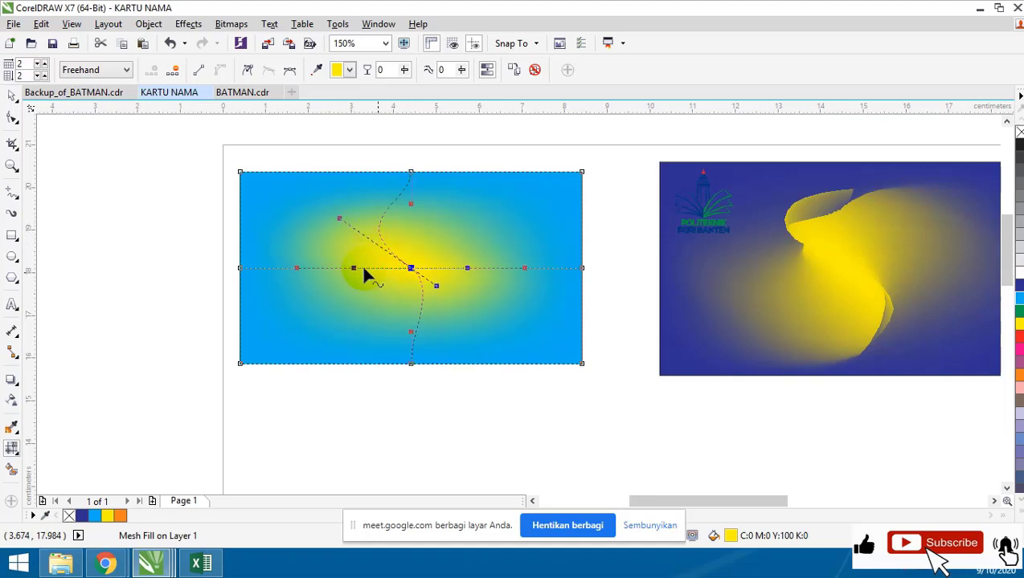
pyautogui.moveTo(353, 269); pyautogui.dragTo(345, 313)
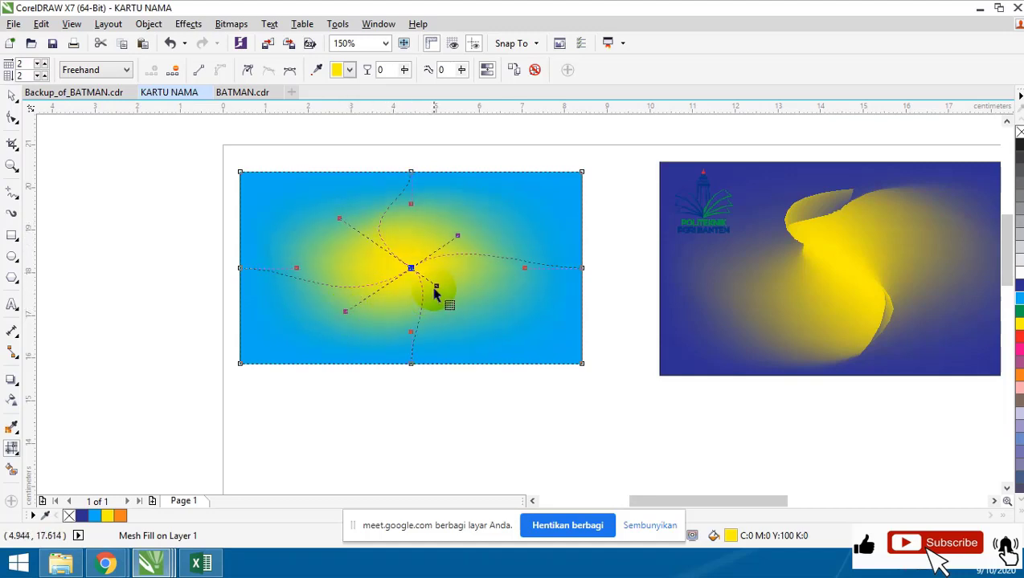
pyautogui.moveTo(446, 300); pyautogui.dragTo(499, 304)
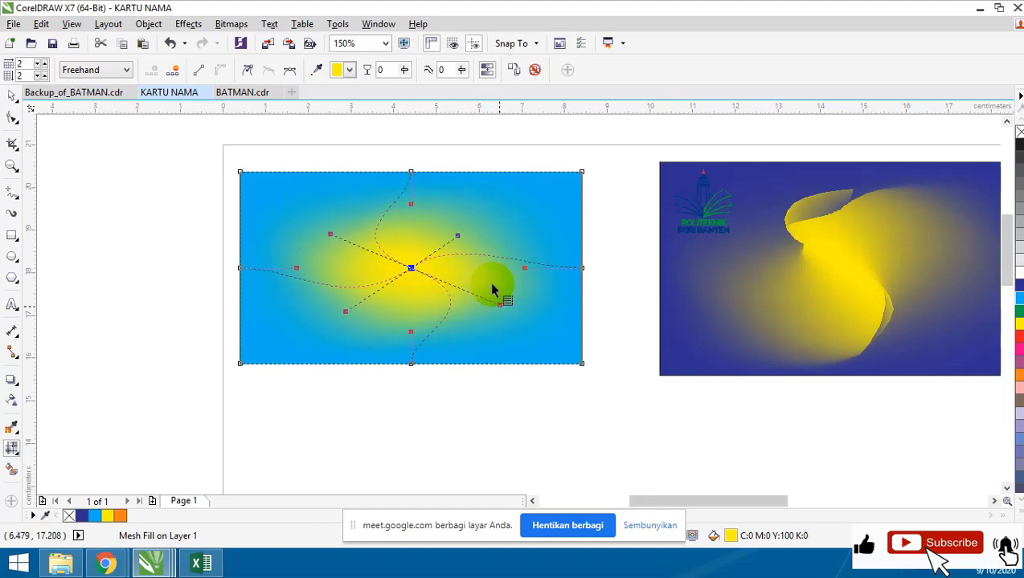
pyautogui.moveTo(456, 200); pyautogui.dragTo(451, 188)
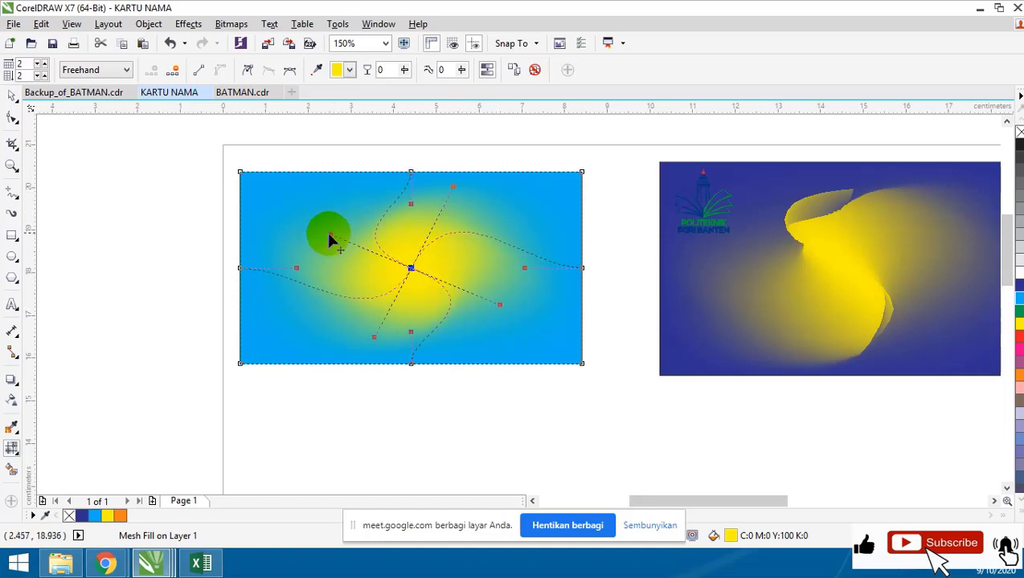
pyautogui.moveTo(327, 238); pyautogui.dragTo(263, 237)
pyautogui.click(507, 282)
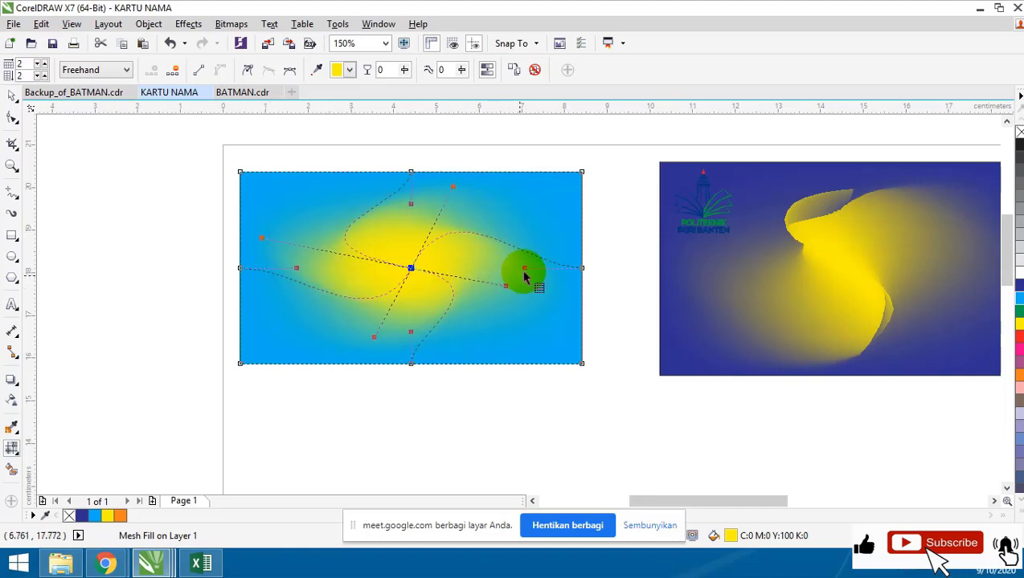
pyautogui.moveTo(523, 277); pyautogui.dragTo(556, 230)
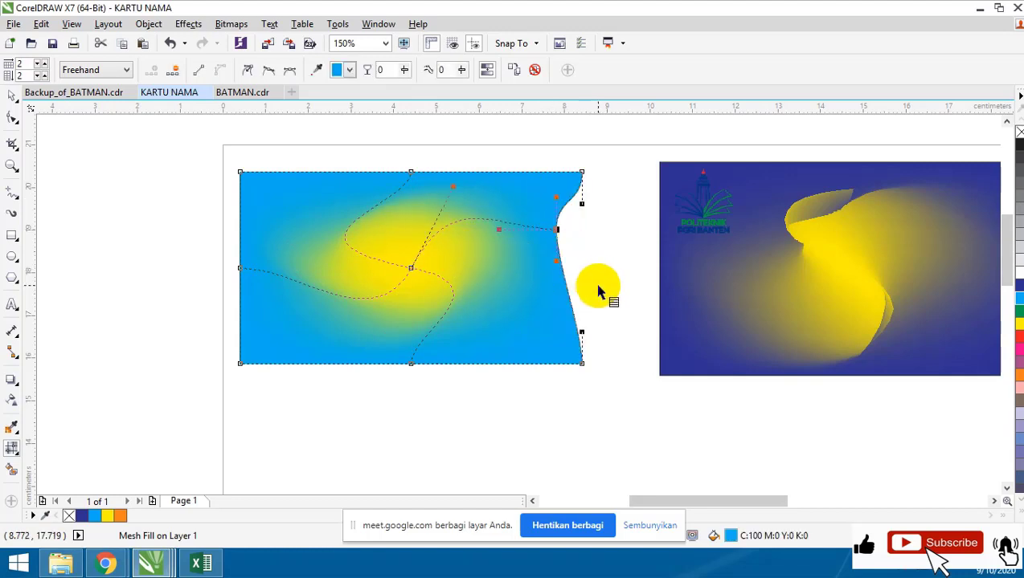
pyautogui.hotkey('ctrl', 'z')
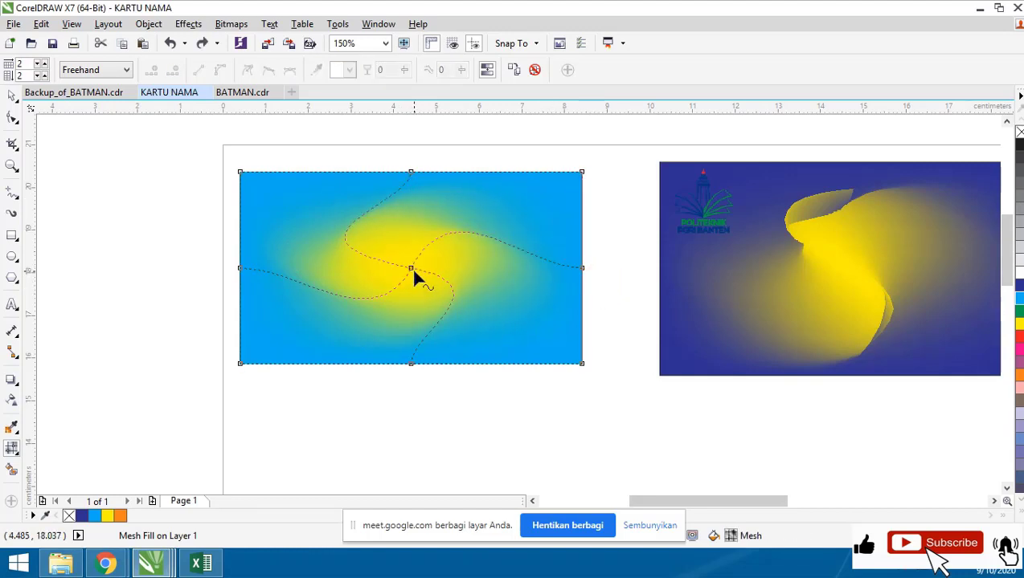
# Stretch the centre node's handles toward the top, bottom-right and upper-left edges, then deselect
pyautogui.click(411, 267)
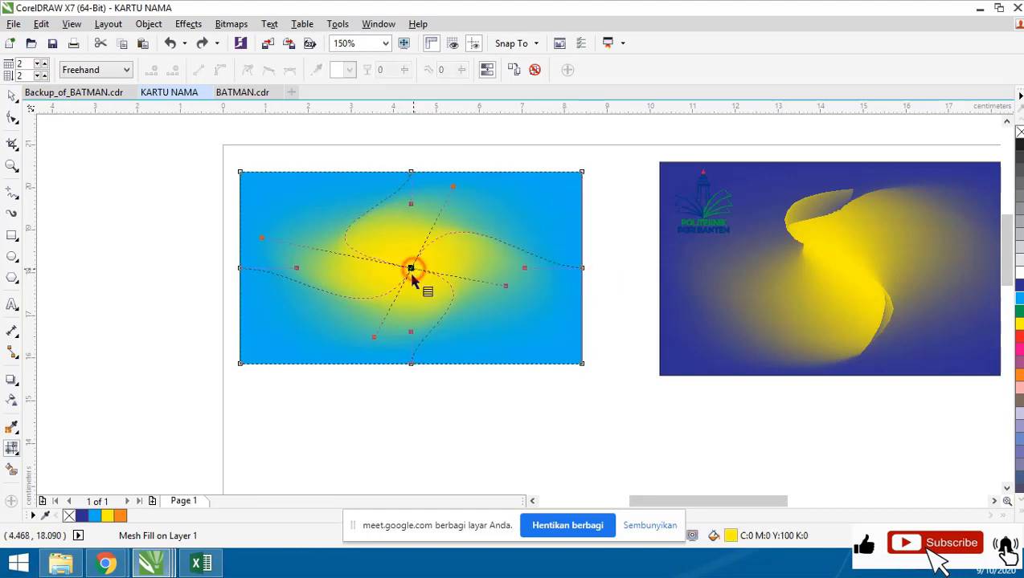
pyautogui.click(453, 190)
pyautogui.moveTo(538, 193); pyautogui.dragTo(545, 159)
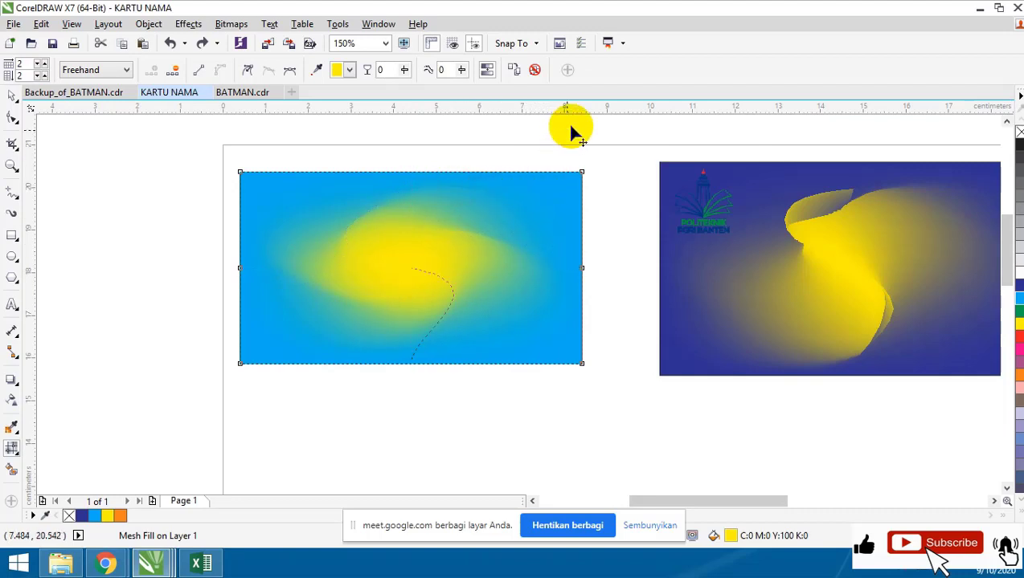
pyautogui.moveTo(571, 126); pyautogui.dragTo(570, 124)
pyautogui.click(505, 288)
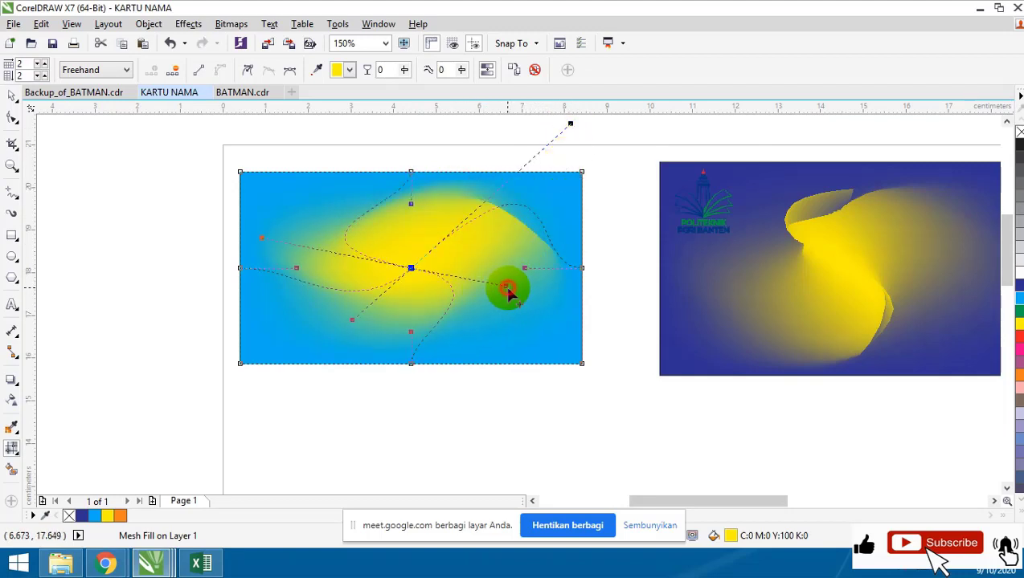
pyautogui.moveTo(508, 291); pyautogui.dragTo(568, 348)
pyautogui.click(274, 203)
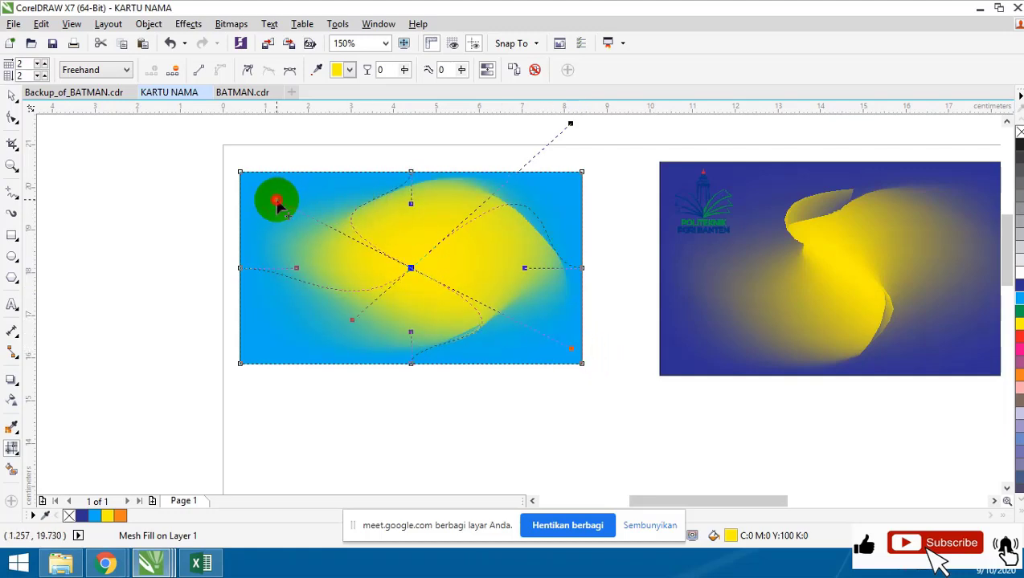
pyautogui.moveTo(276, 206); pyautogui.dragTo(46, 146)
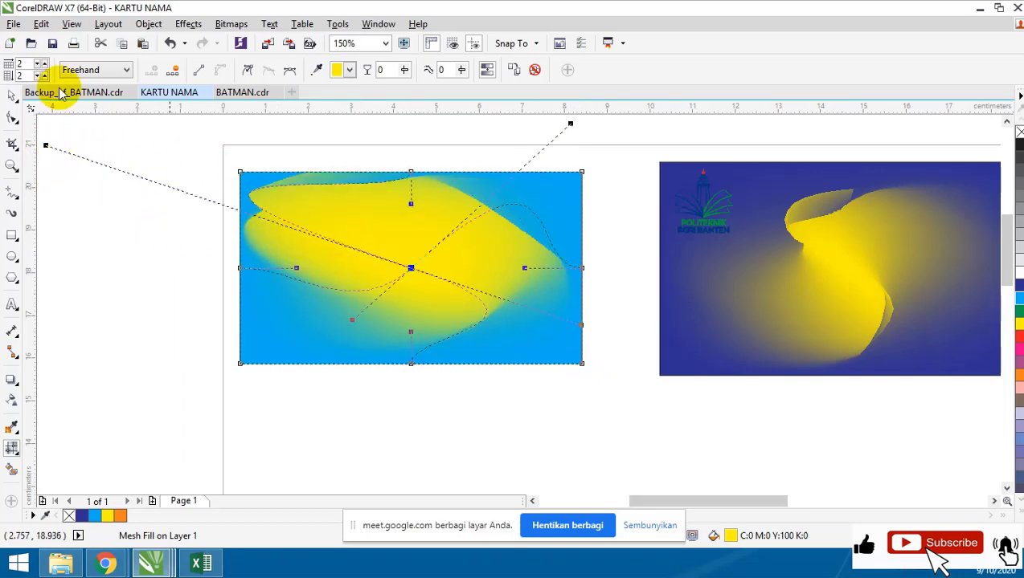
pyautogui.click(11, 94)
pyautogui.click(143, 274)
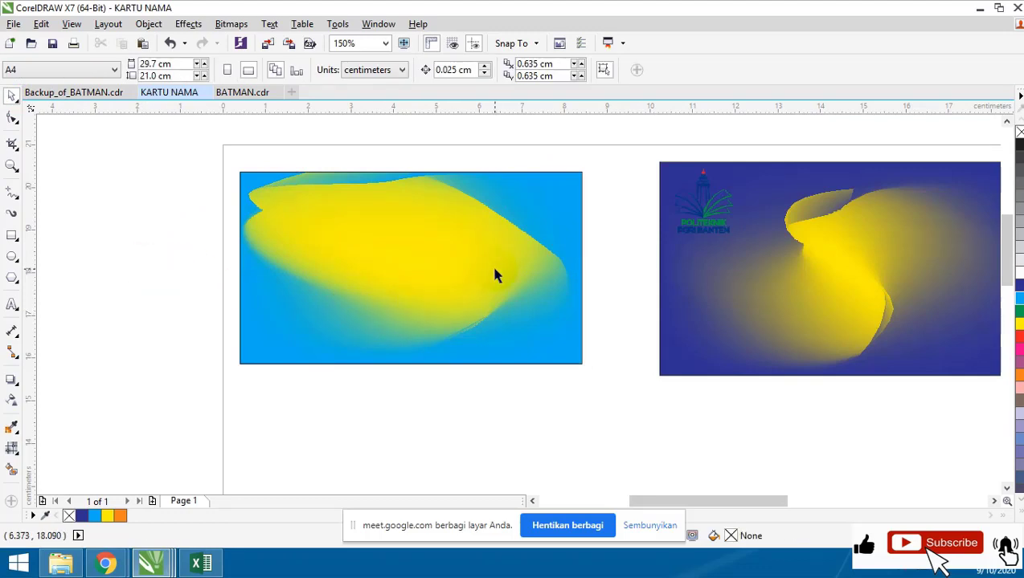
# Move the sample design's logo onto the left card and select the old sample
pyautogui.click(702, 217)
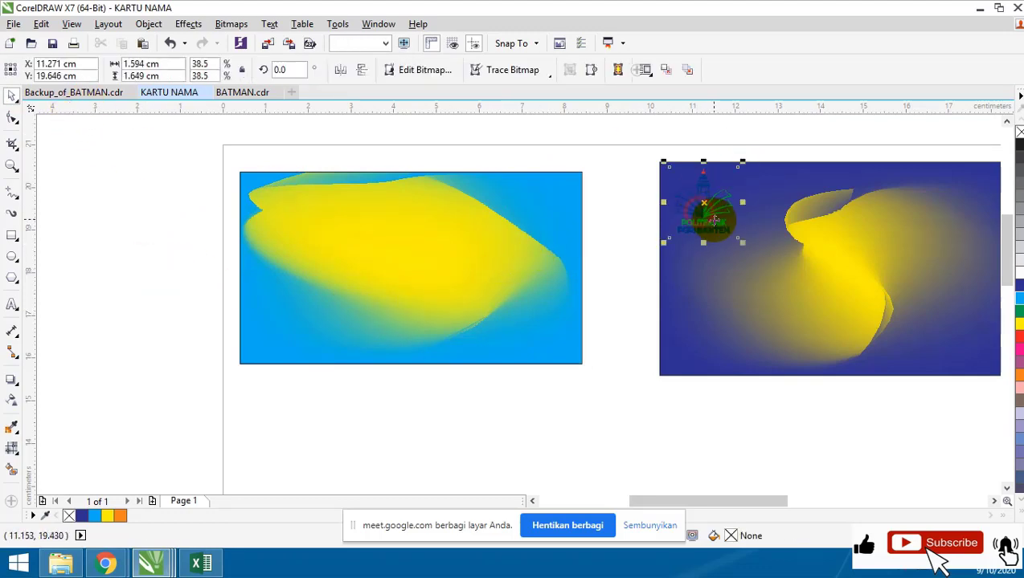
pyautogui.moveTo(701, 217); pyautogui.dragTo(298, 242)
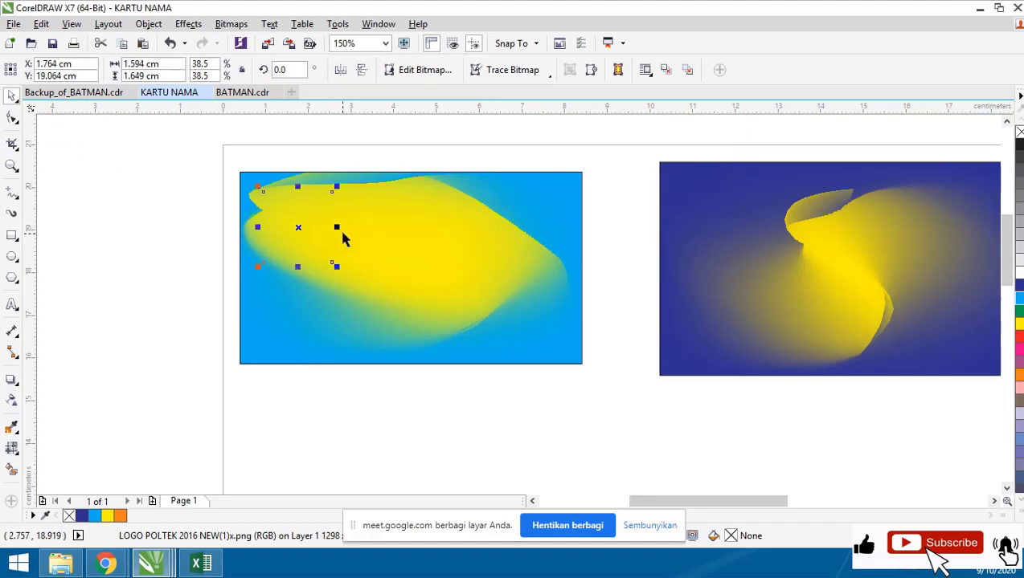
pyautogui.click(343, 236)
pyautogui.click(537, 212)
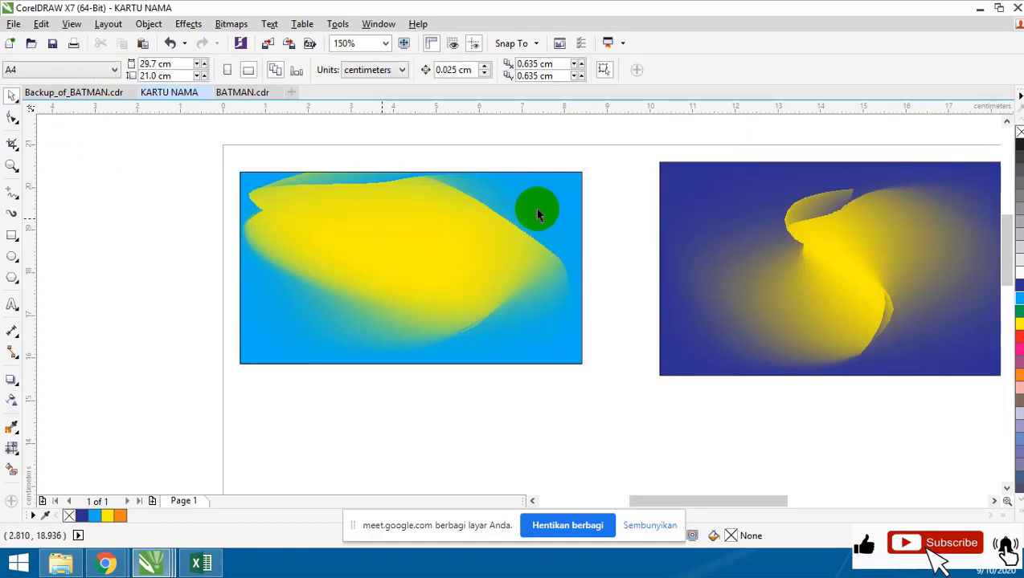
pyautogui.click(741, 218)
# Import LOGO POLTEK 2016 NEW(1) and place it at the cyan card's top-left
pyautogui.click(14, 23)
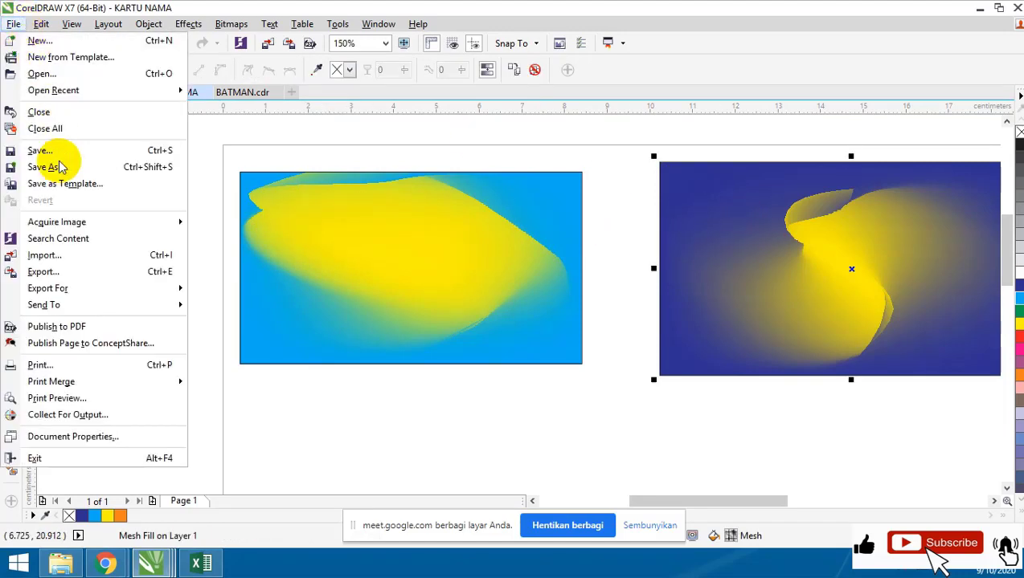
pyautogui.click(50, 255)
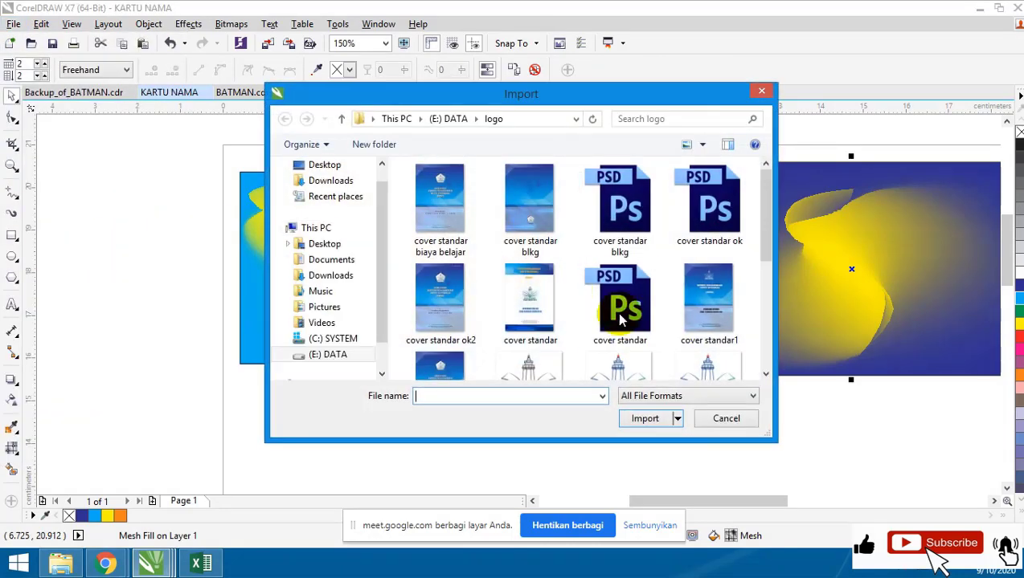
pyautogui.click(620, 319)
pyautogui.scroll(-2, 634, 330)
pyautogui.doubleClick(695, 329)
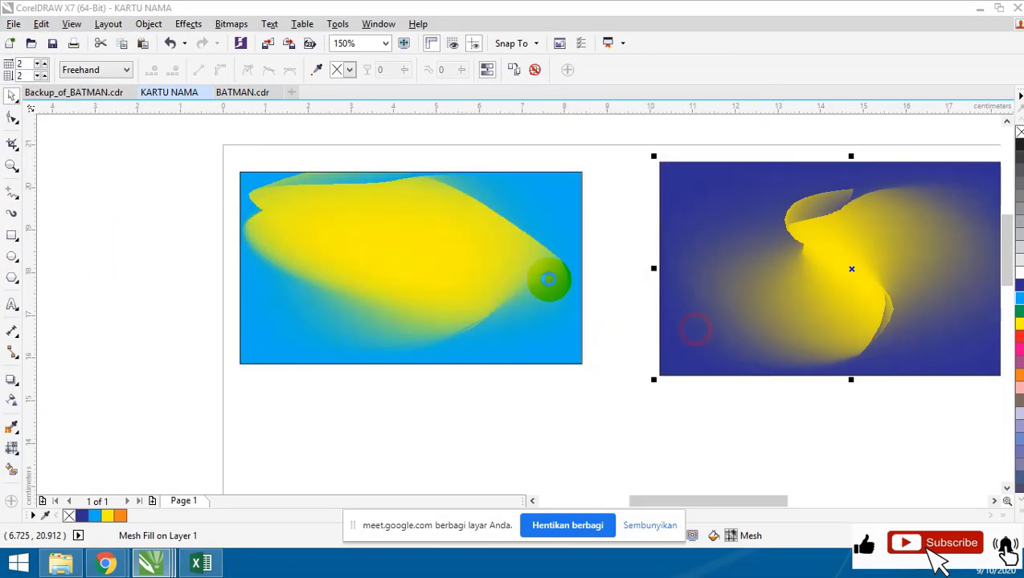
pyautogui.click(306, 185)
# Delete the old sample design on the right and zoom in on the card
pyautogui.click(805, 245)
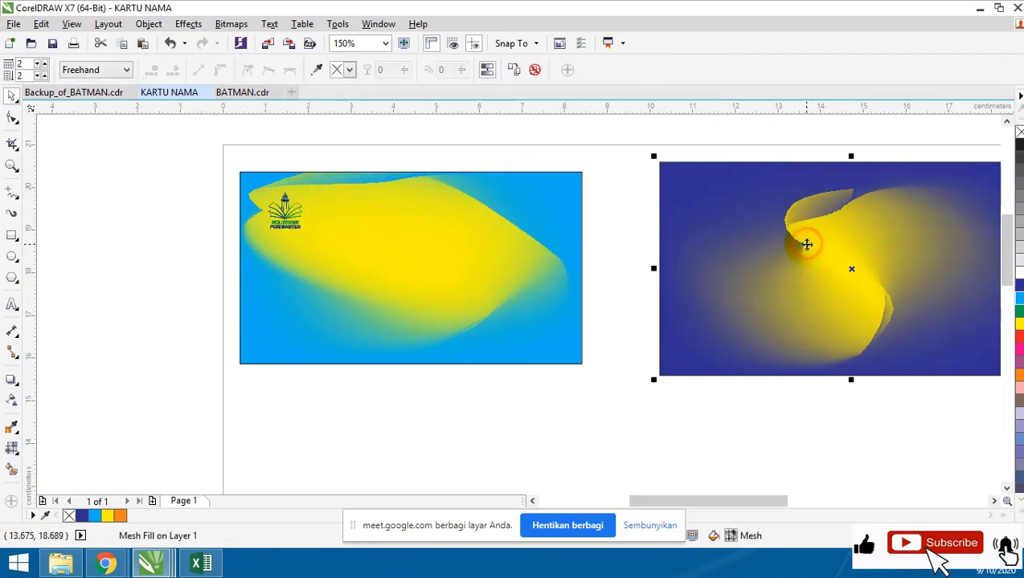
pyautogui.press('Delete')
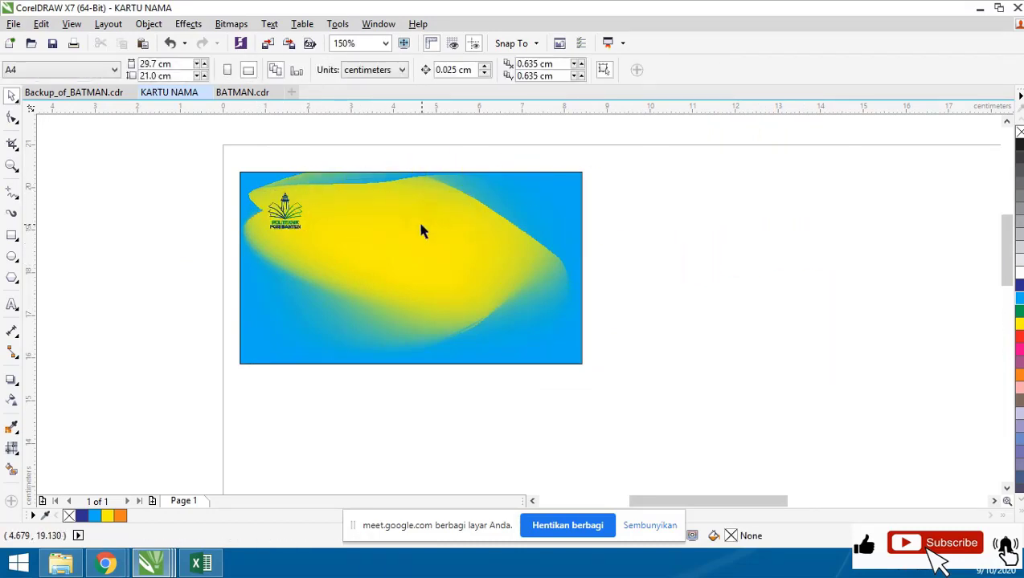
pyautogui.press('F4')
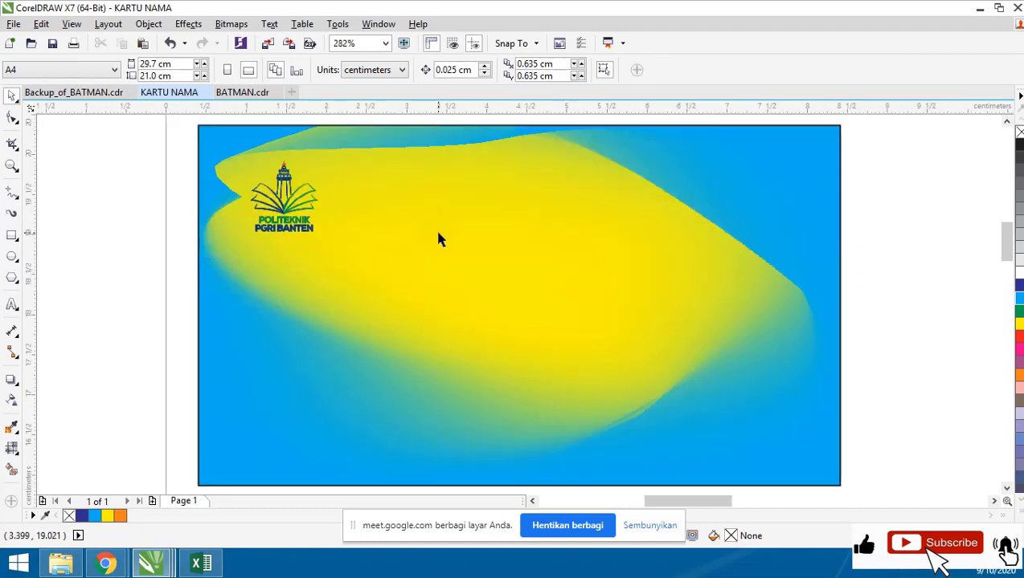
# Enlarge the logo slightly to 27.5% over the yellow swirl
pyautogui.click(292, 213)
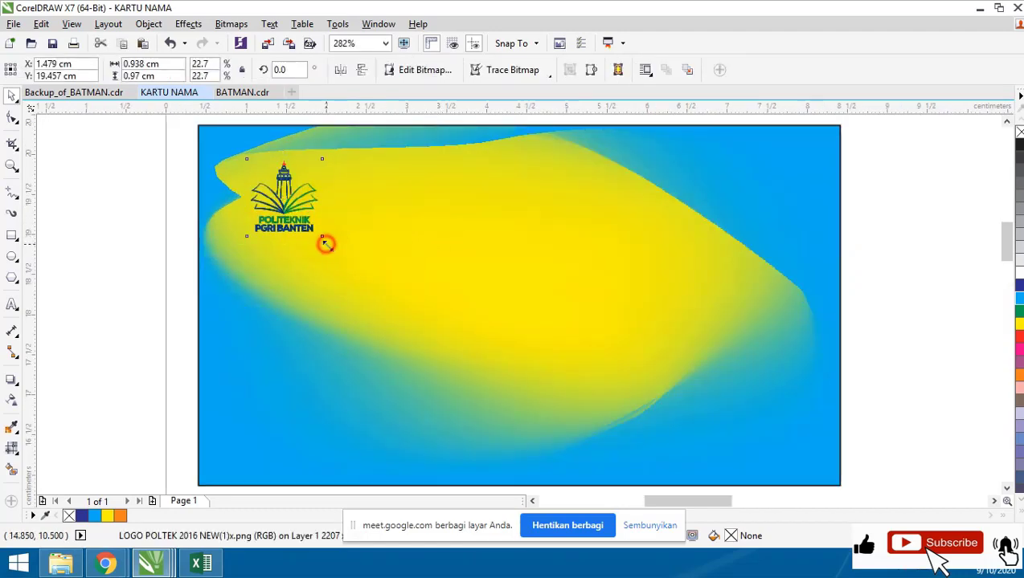
pyautogui.moveTo(324, 244); pyautogui.dragTo(340, 257)
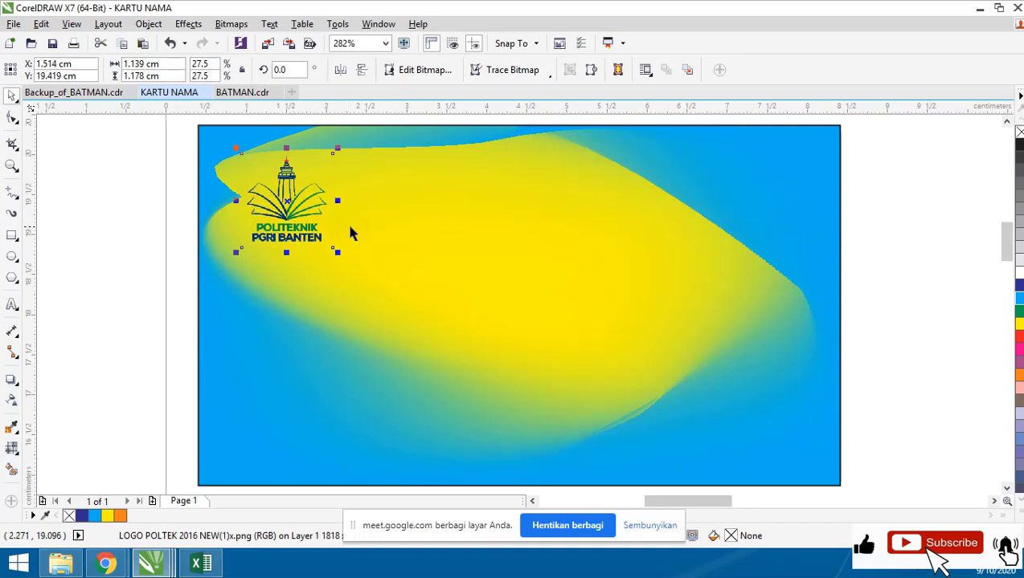
pyautogui.click(128, 191)
pyautogui.click(301, 231)
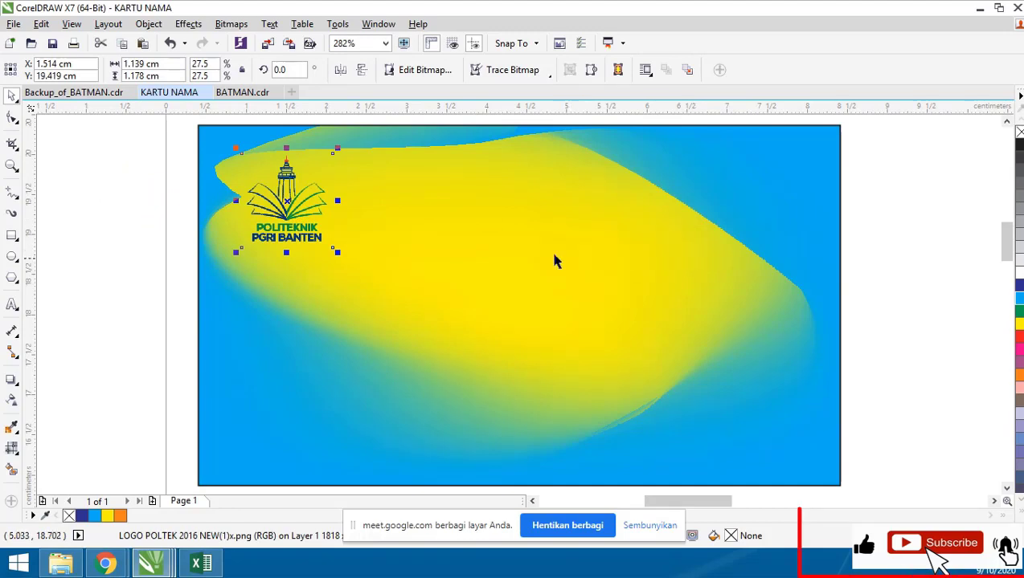
pyautogui.click(128, 217)
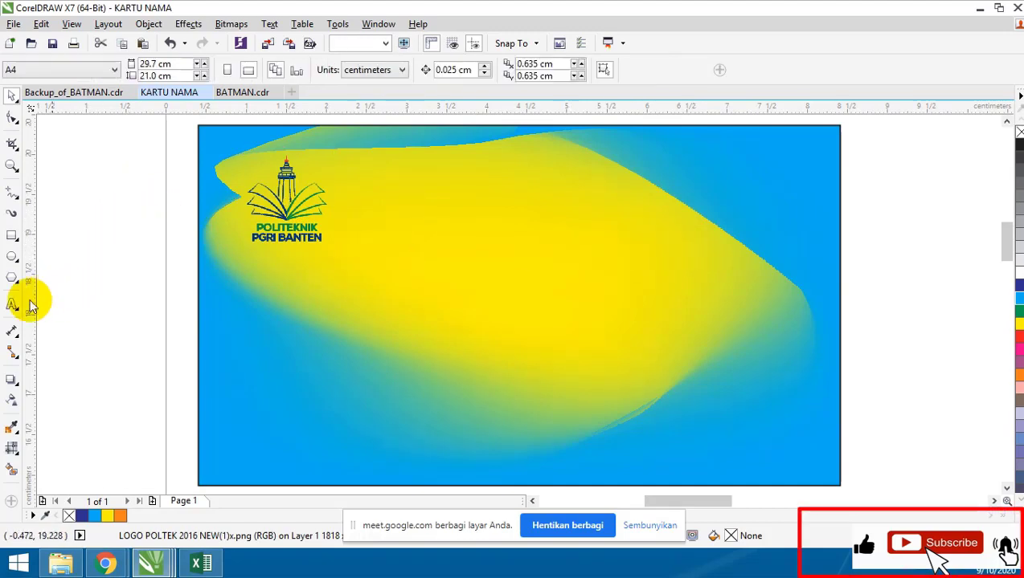
# Add 24 pt Arial artistic text 'Politeknik PGRI Banten' across the card's top beside the logo
pyautogui.click(12, 305)
pyautogui.click(362, 199)
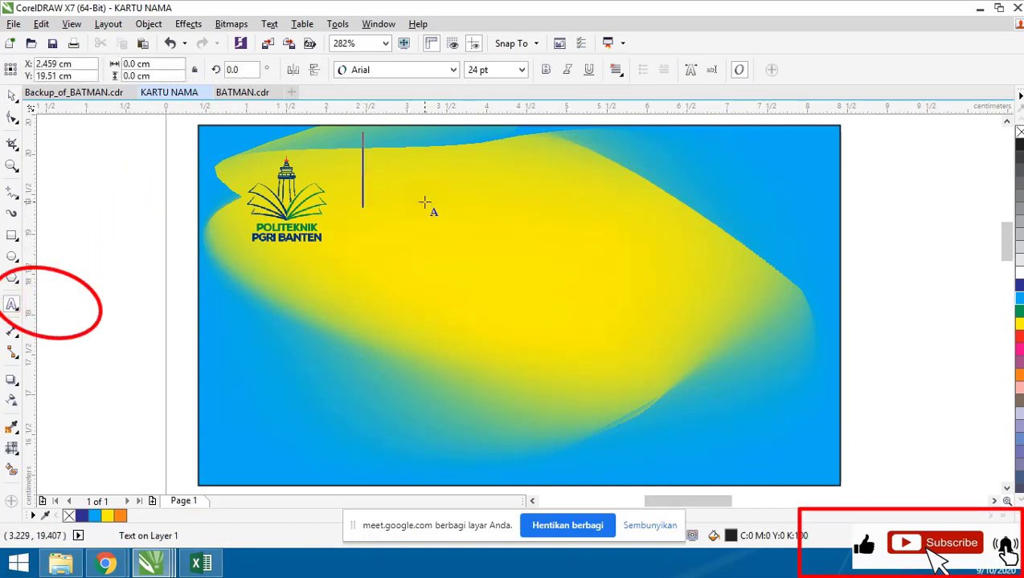
pyautogui.write('pOL')
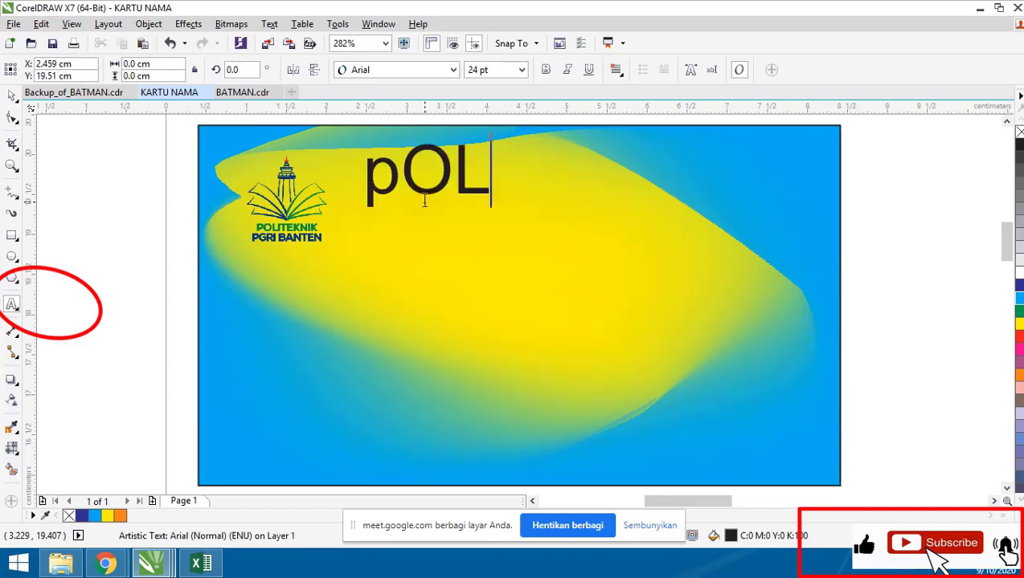
pyautogui.press('BackSpace')
pyautogui.press('BackSpace')
pyautogui.write('Poli')
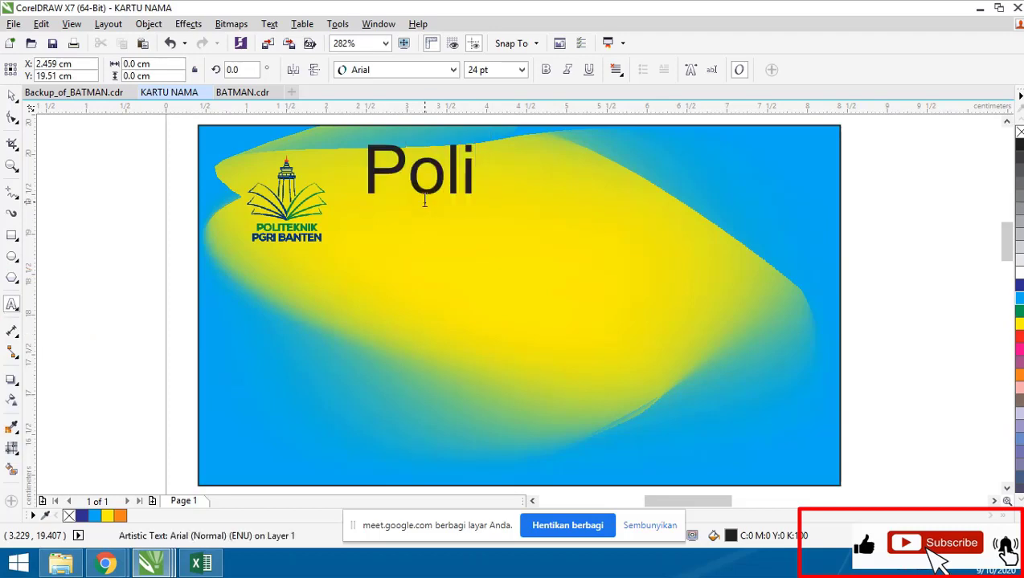
pyautogui.write('teknik P')
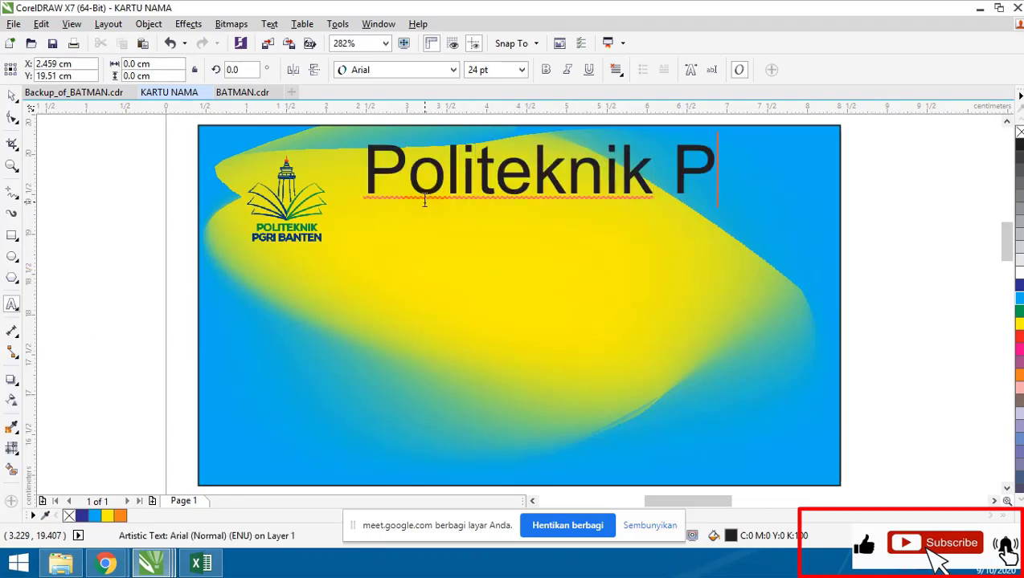
pyautogui.write('GRI Banten')
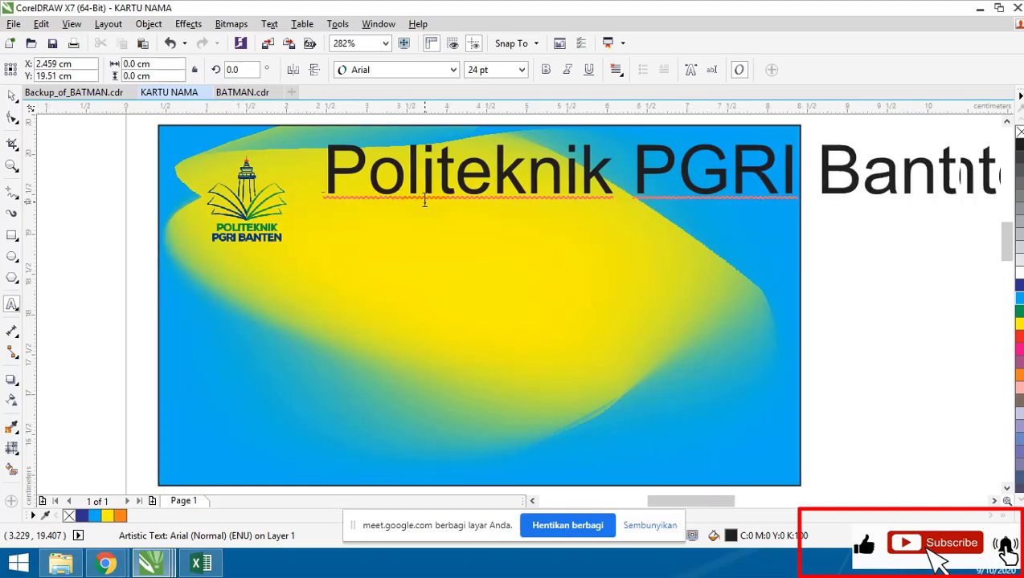
pyautogui.click(12, 95)
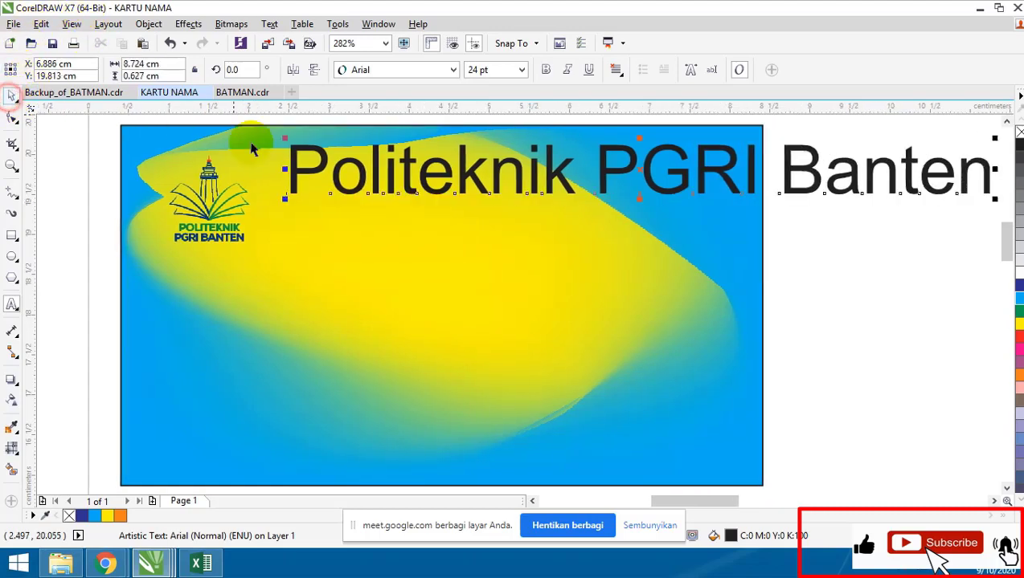
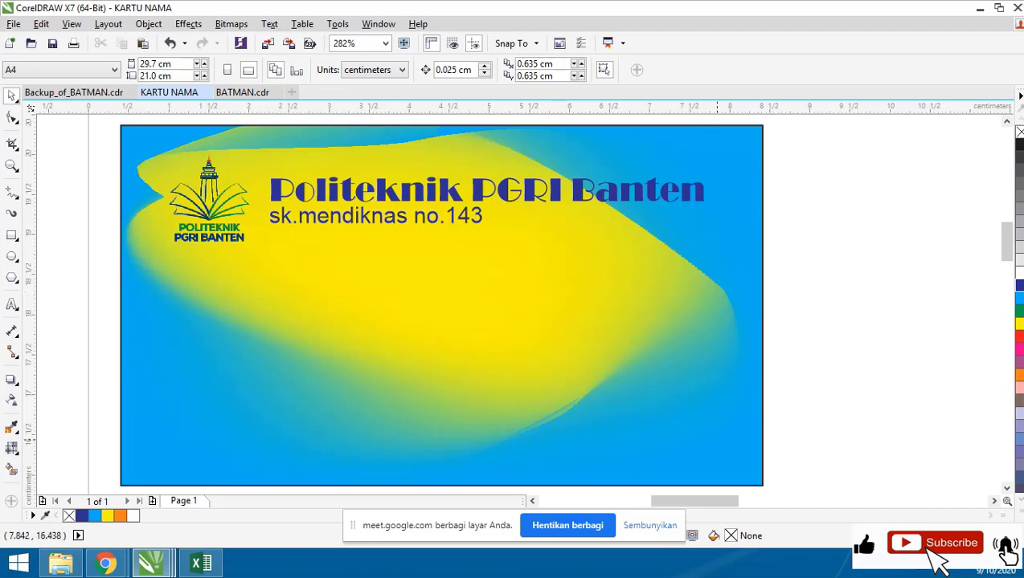
# Lay out the blended blue-and-yellow background, Politeknik PGRI Banten logo, title and 'sk.mendiknas no.143' line
pyautogui.moveTo(1022, 2)
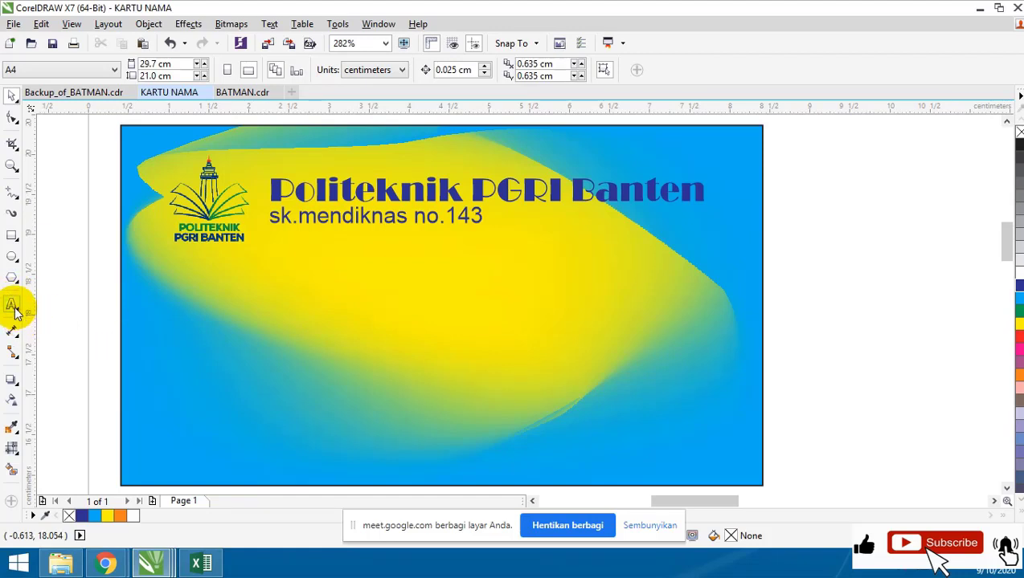
pyautogui.click(203, 325)
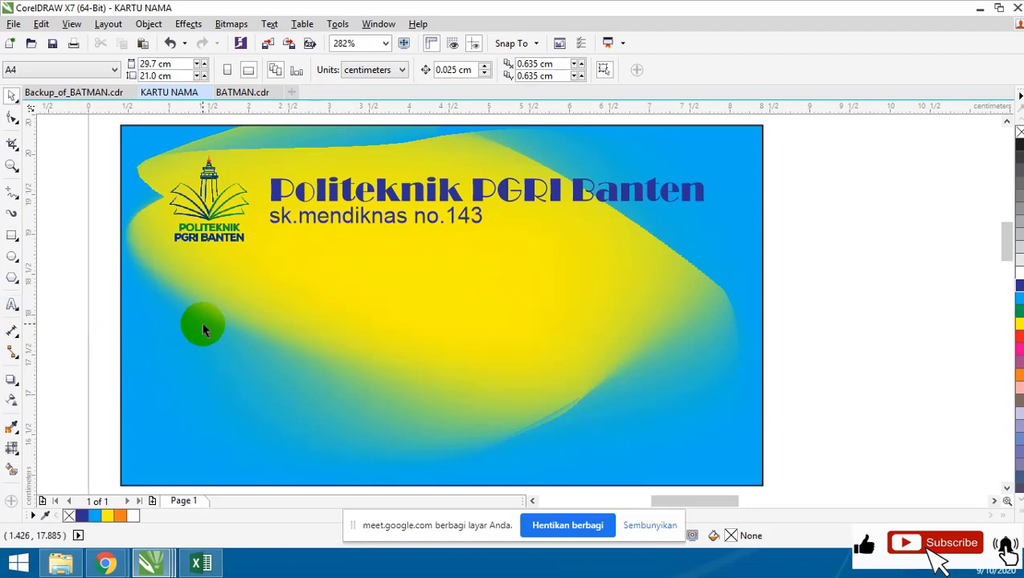
# Type the card holder's full name as a new Arial text line under the registration line
pyautogui.press('F8')
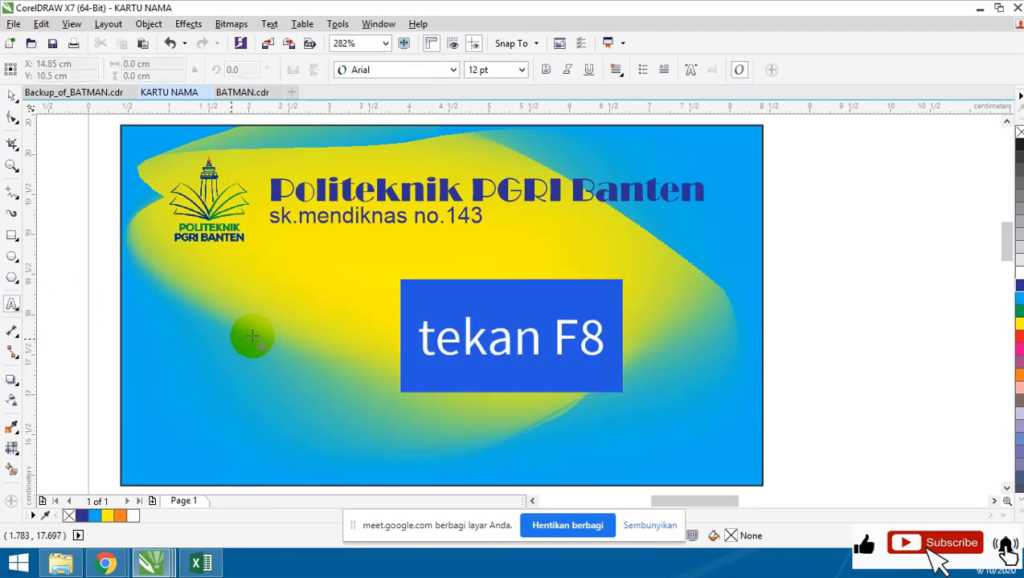
pyautogui.click(333, 299)
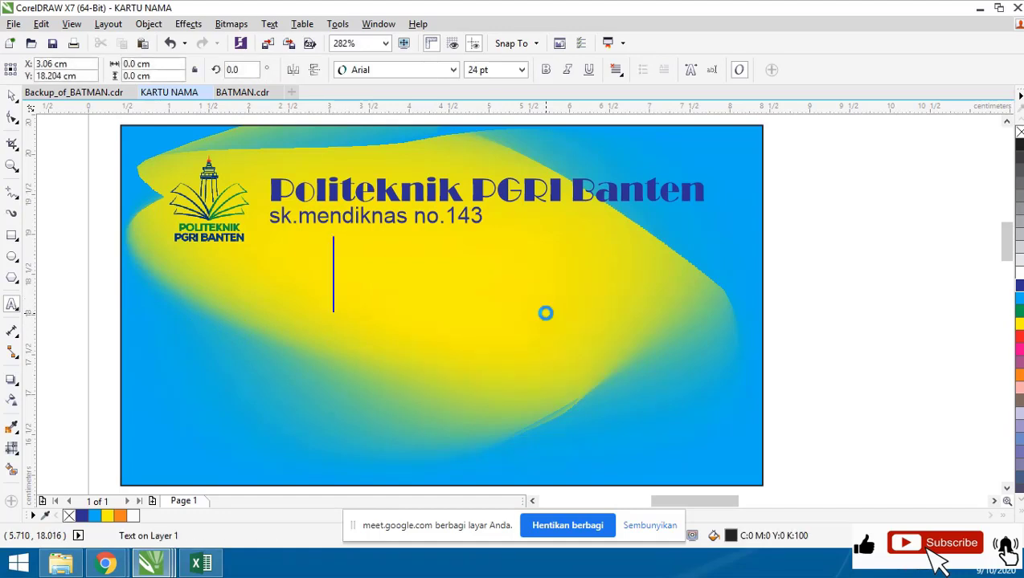
pyautogui.write('d')
pyautogui.press('BackSpace')
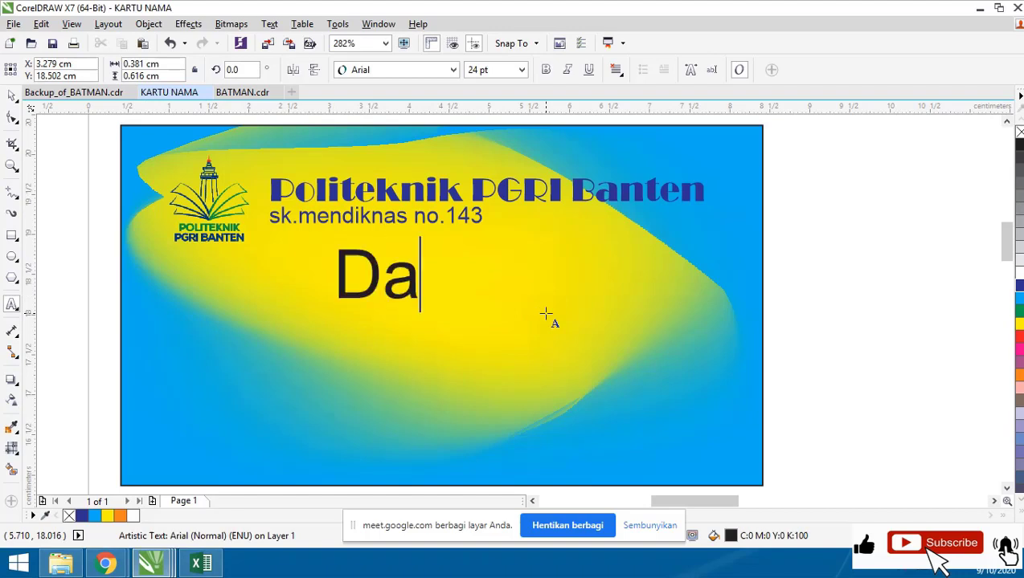
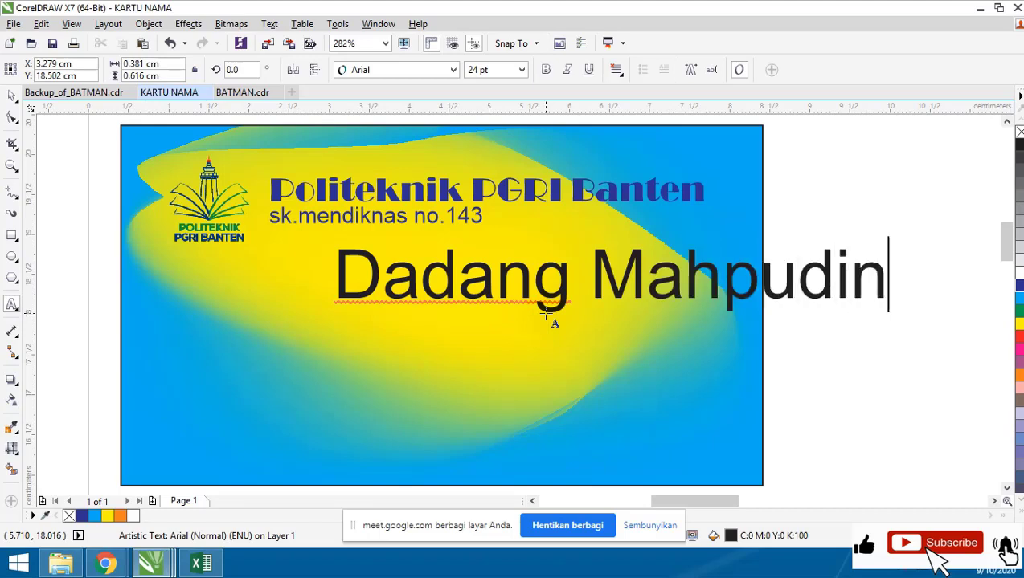
pyautogui.hotkey('ctrl', 'space')
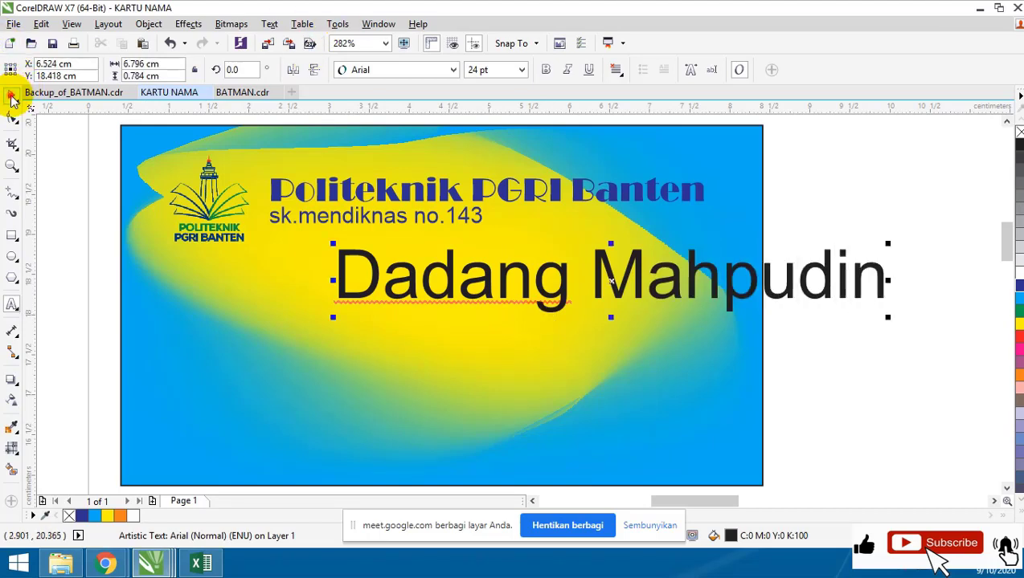
# Make the name text 10 pt bold
pyautogui.click(522, 70)
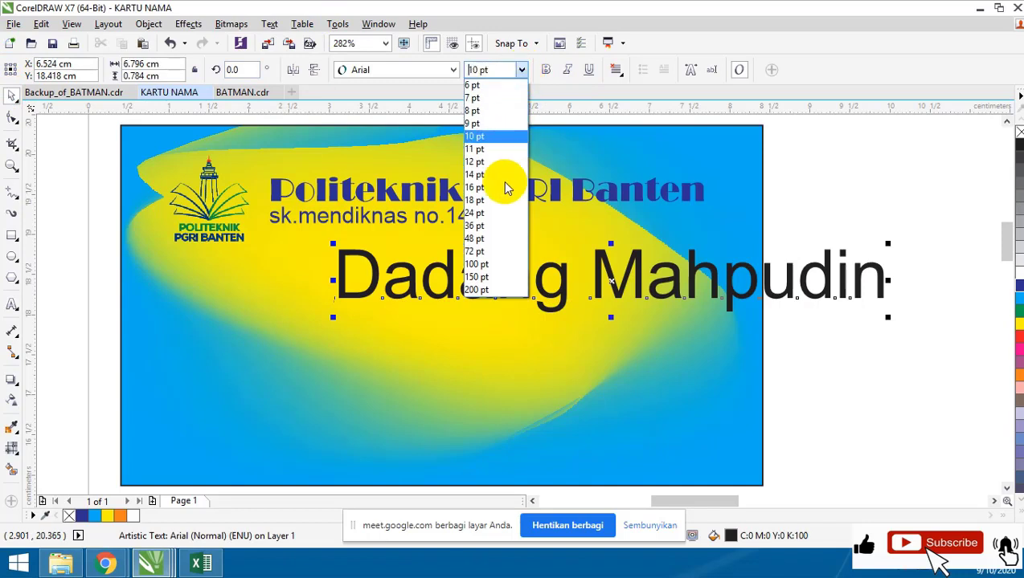
pyautogui.click(501, 180)
pyautogui.click(521, 70)
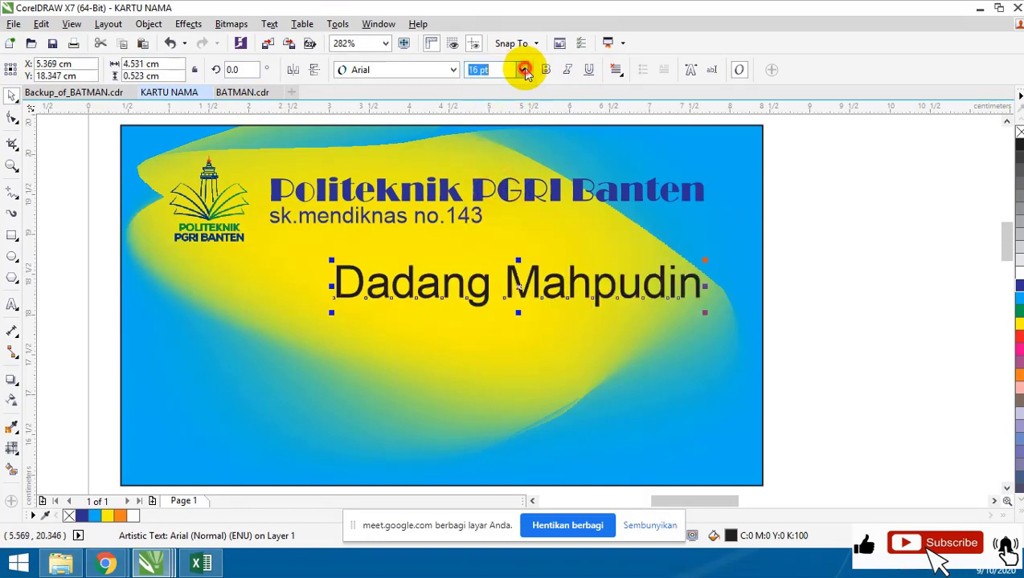
pyautogui.click(480, 162)
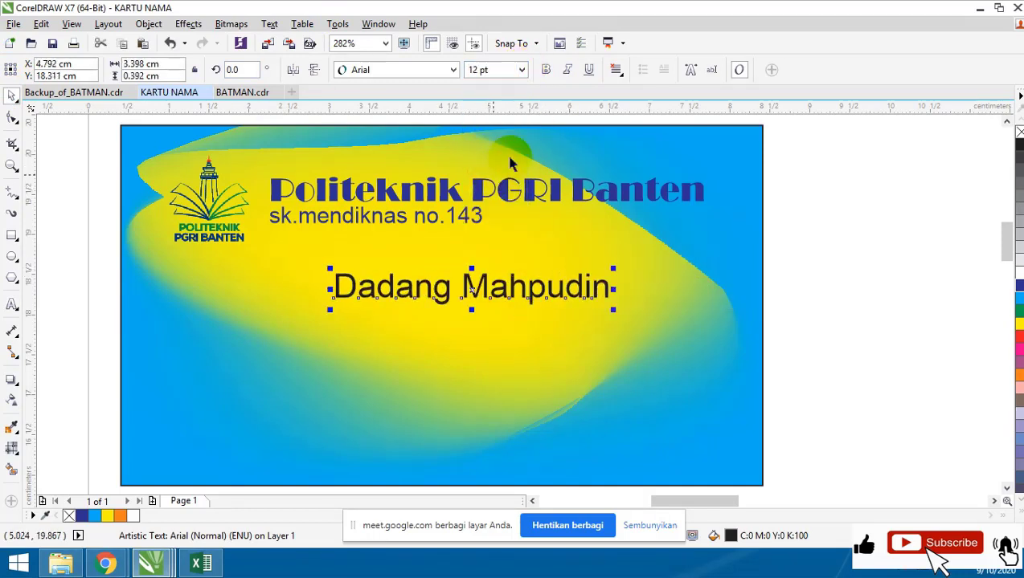
pyautogui.click(546, 70)
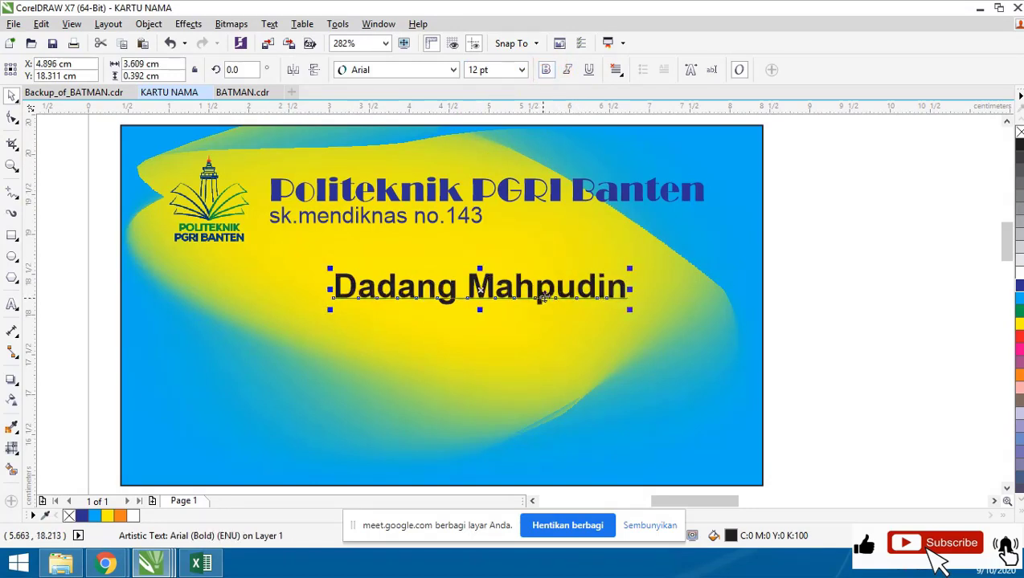
pyautogui.click(521, 70)
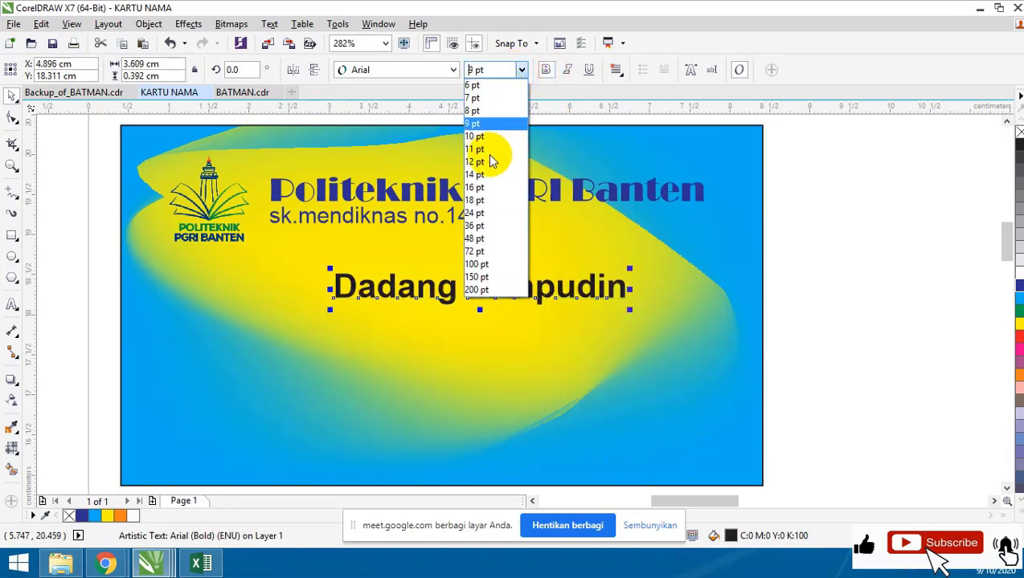
pyautogui.click(474, 137)
# Move the name beneath the end of 'PGRI Banten' and fill it dark blue
pyautogui.moveTo(522, 291); pyautogui.dragTo(664, 292)
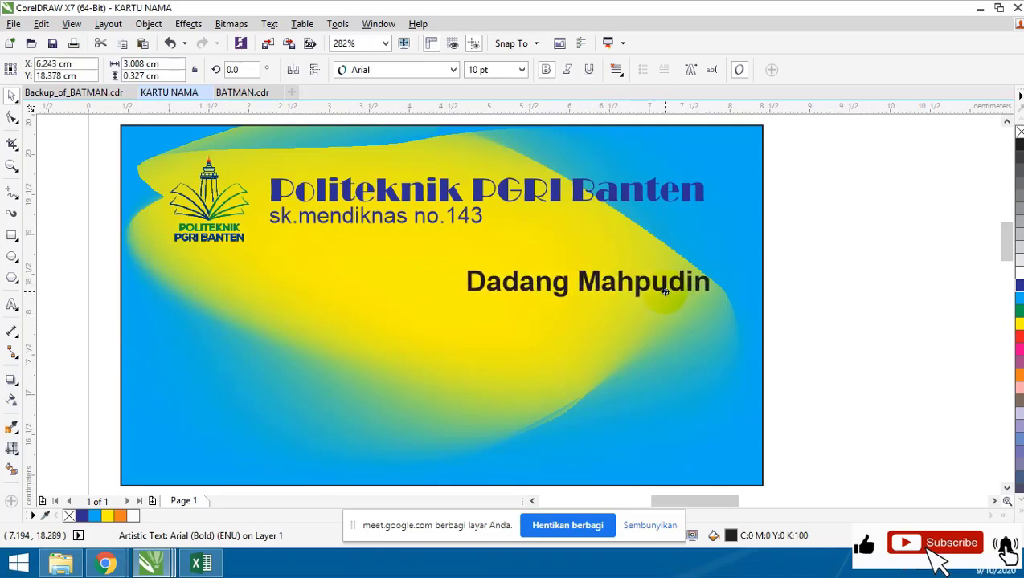
pyautogui.moveTo(665, 292); pyautogui.dragTo(664, 292)
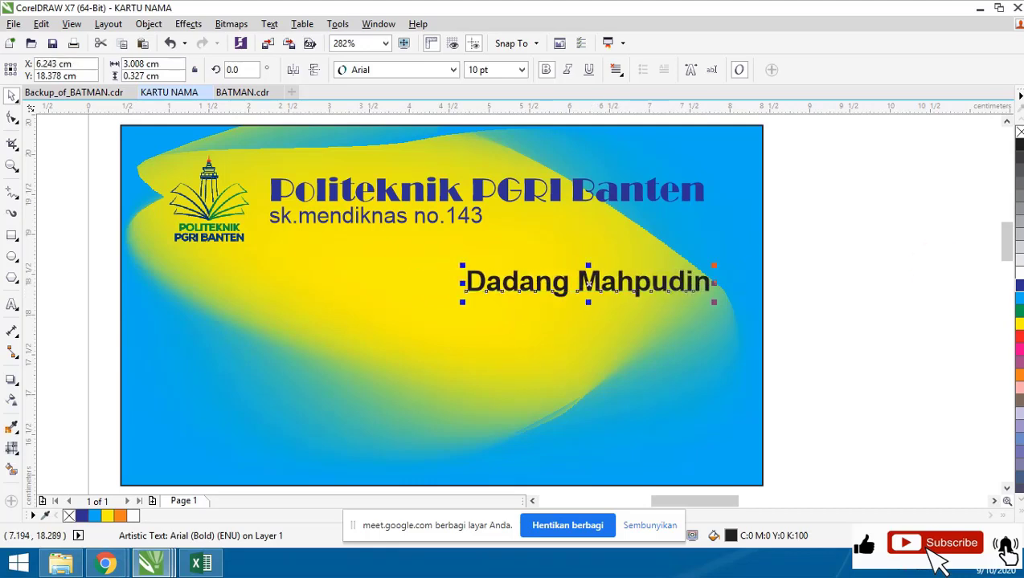
pyautogui.click(1015, 337)
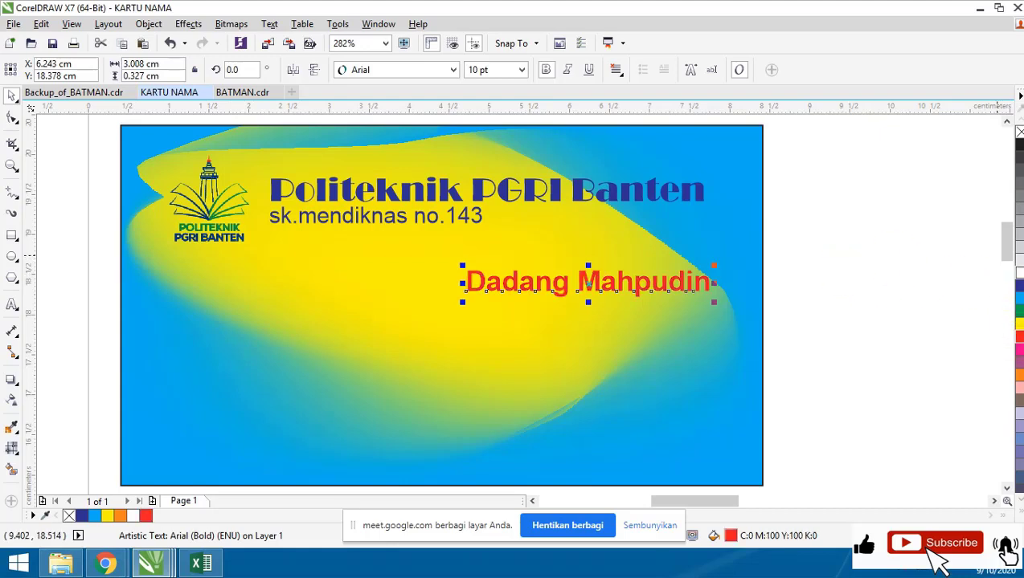
pyautogui.click(1017, 297)
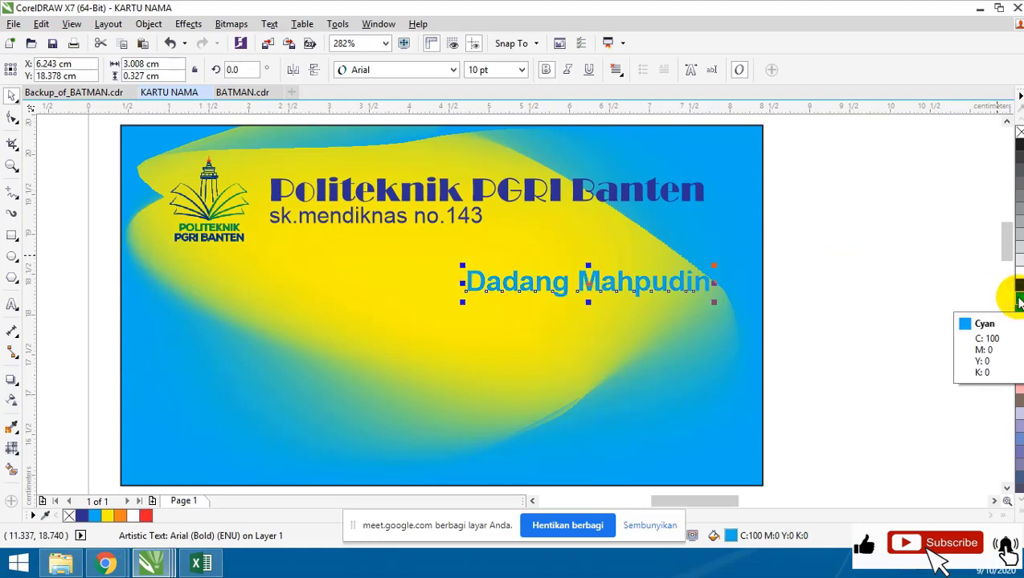
pyautogui.click(1017, 306)
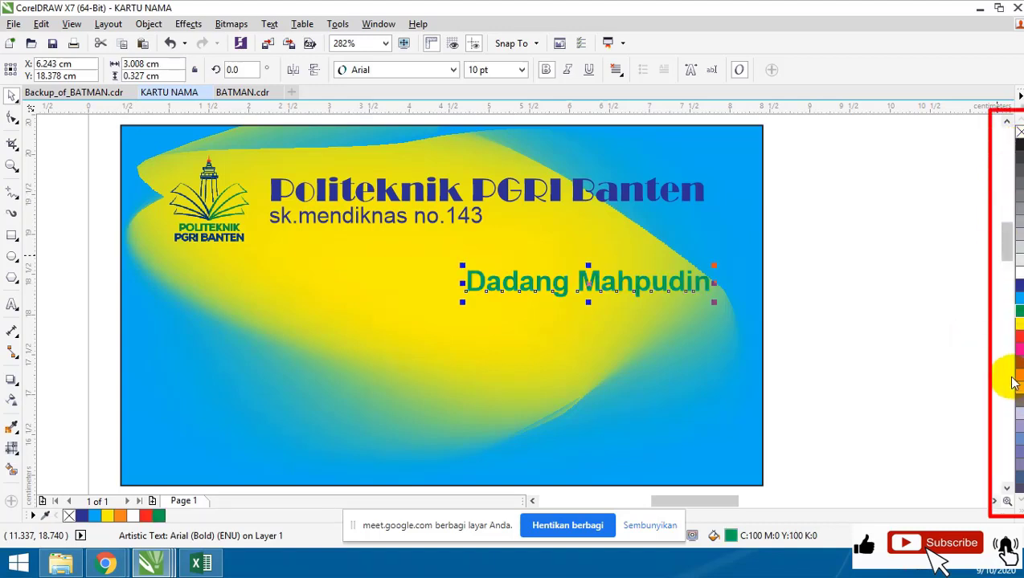
pyautogui.click(1016, 375)
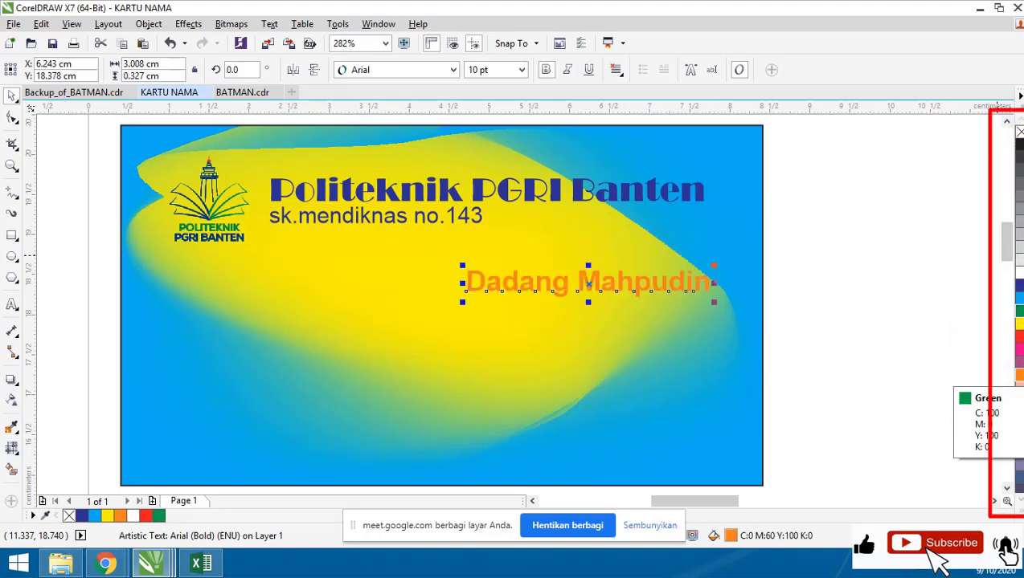
pyautogui.click(1017, 286)
pyautogui.click(830, 306)
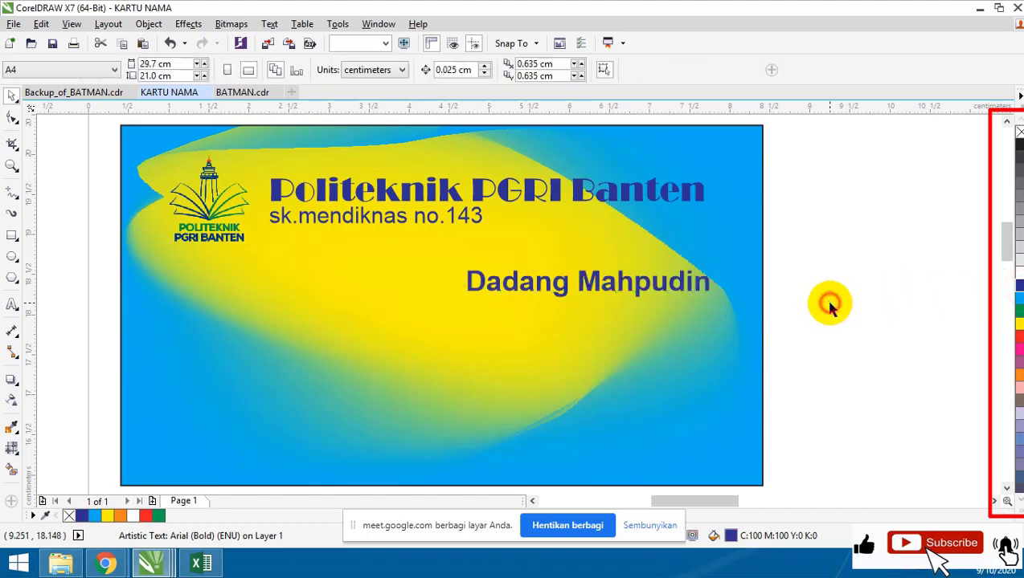
pyautogui.click(635, 285)
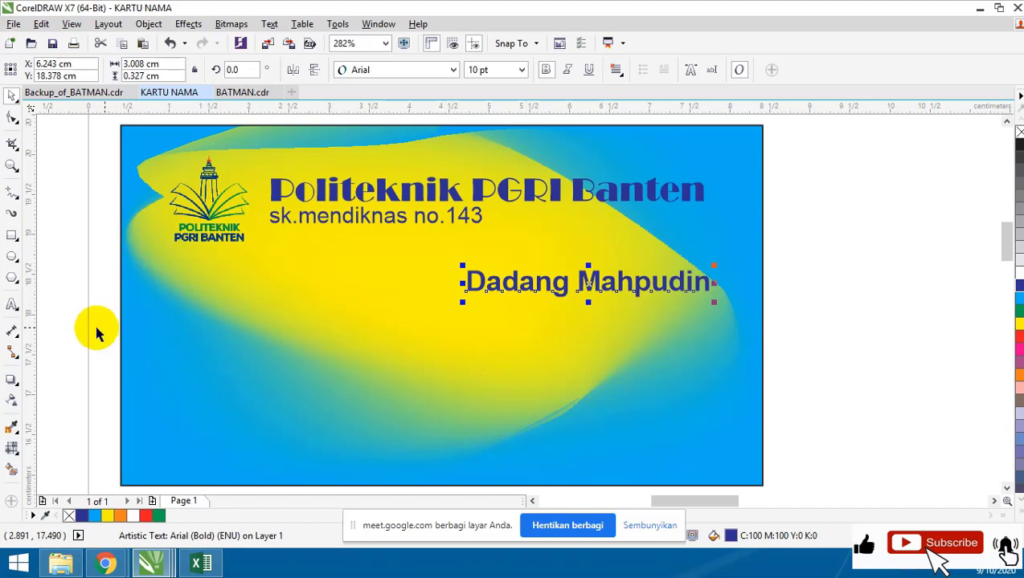
# Add a 'Kepala Akademik' text line below the name
pyautogui.click(12, 304)
pyautogui.click(492, 347)
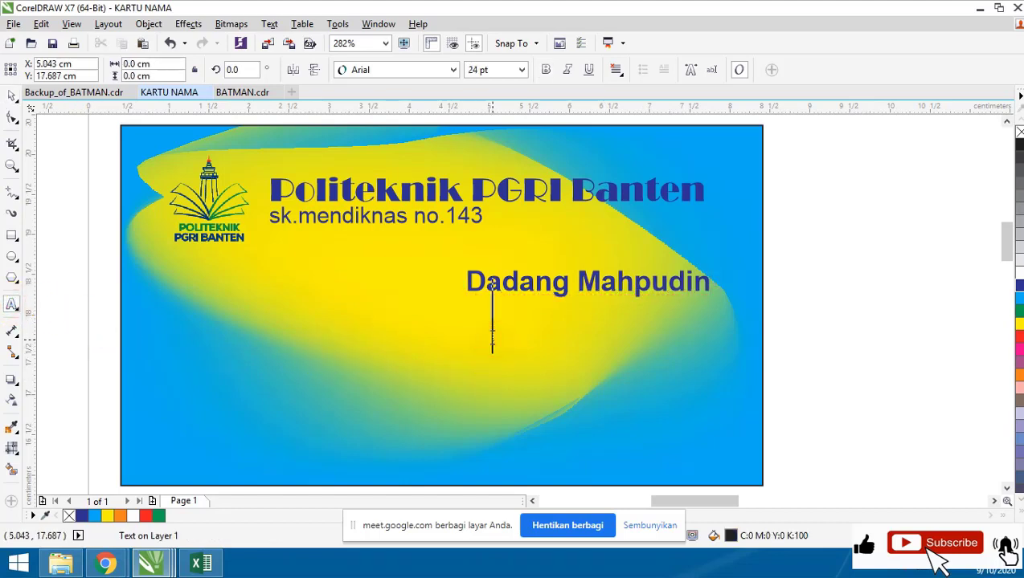
pyautogui.write('Kepa')
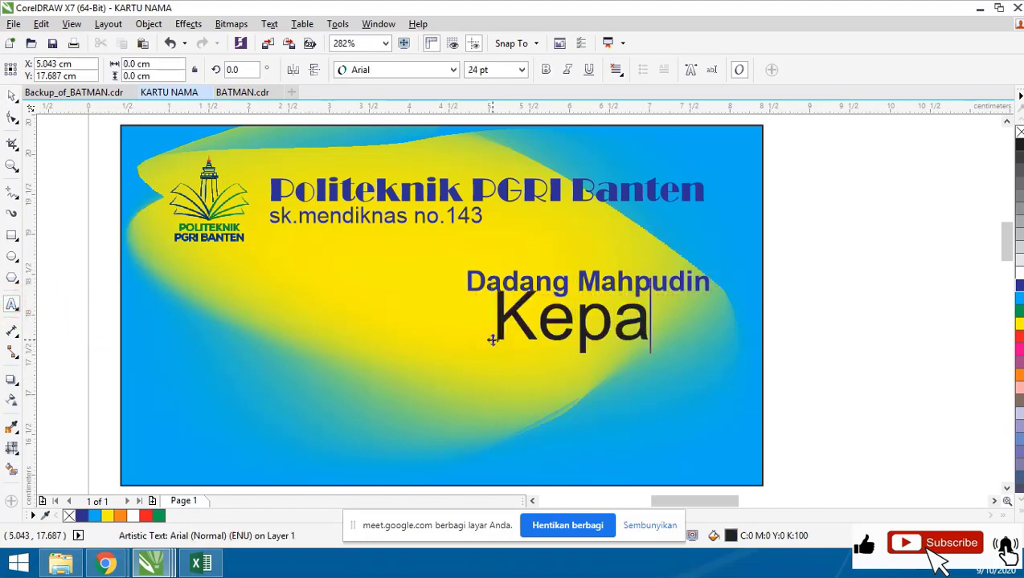
pyautogui.write('la Akademik')
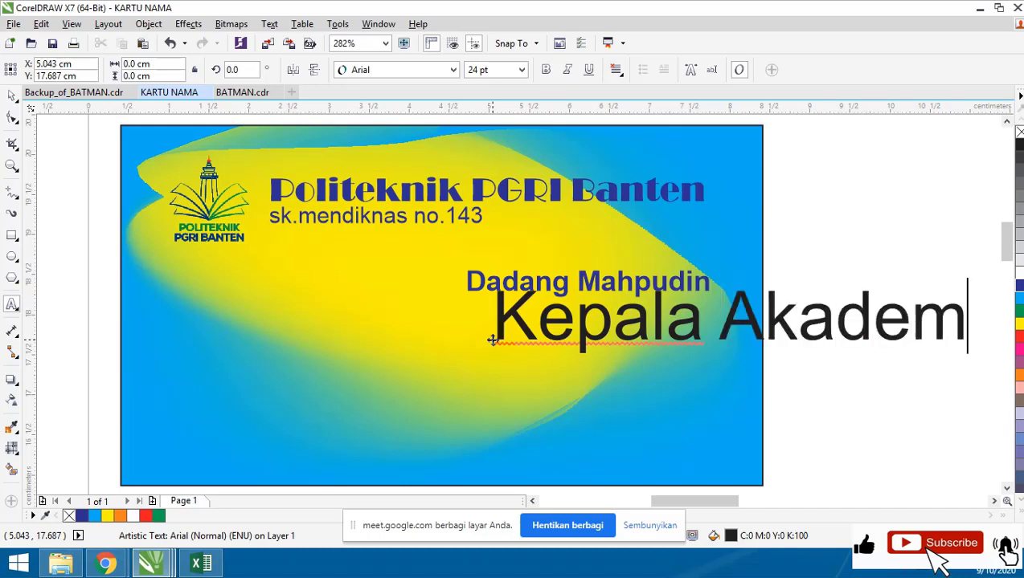
pyautogui.click(12, 95)
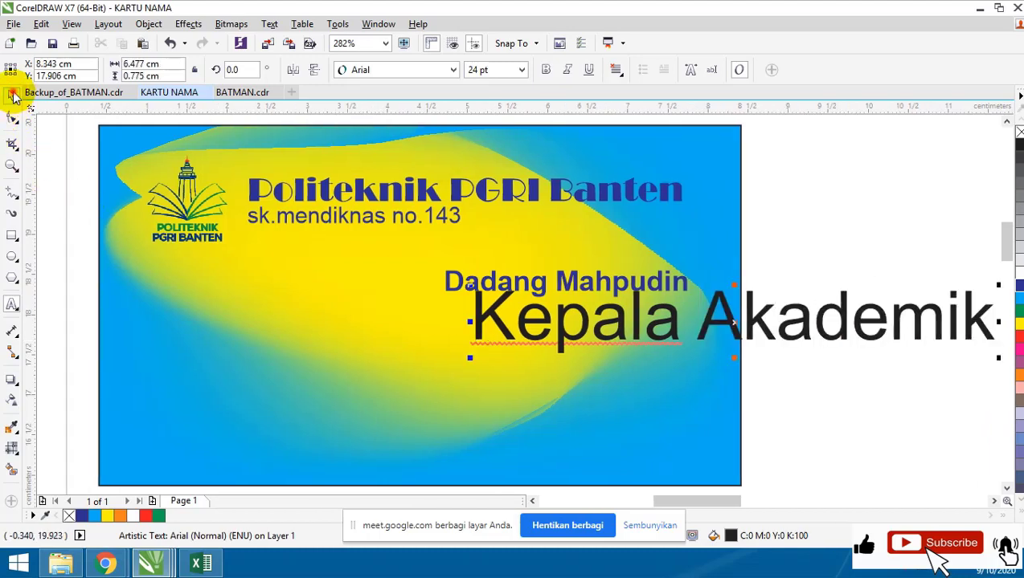
# Make 'Kepala Akademik' 9 pt dark-blue bold italic Arial
pyautogui.click(522, 70)
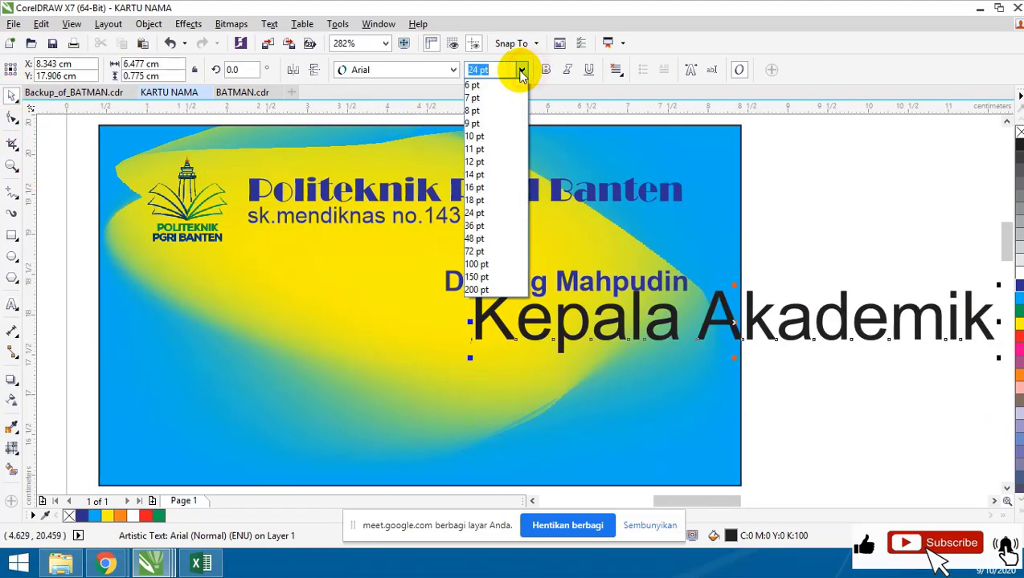
pyautogui.click(475, 135)
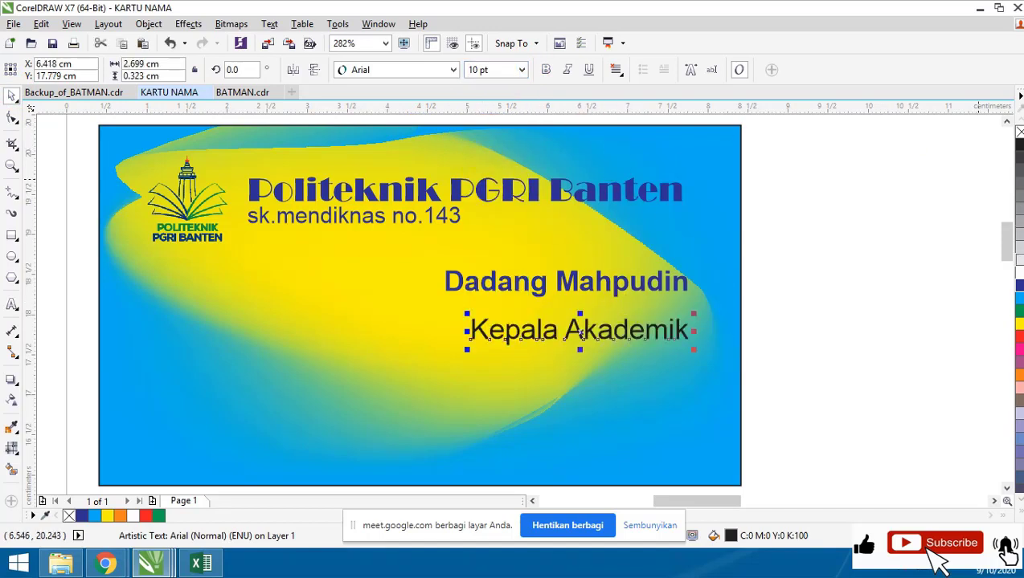
pyautogui.click(1018, 286)
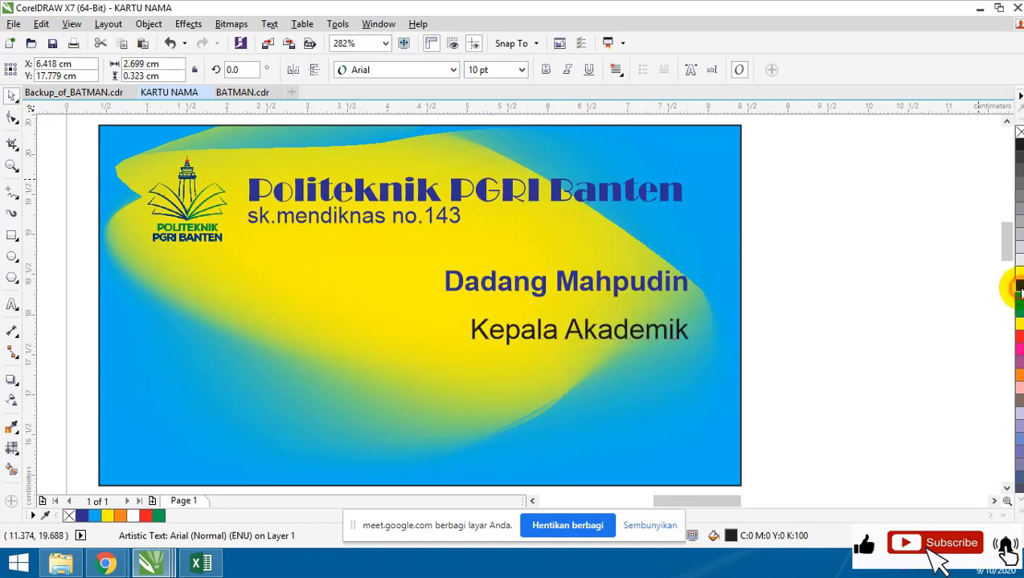
pyautogui.click(521, 70)
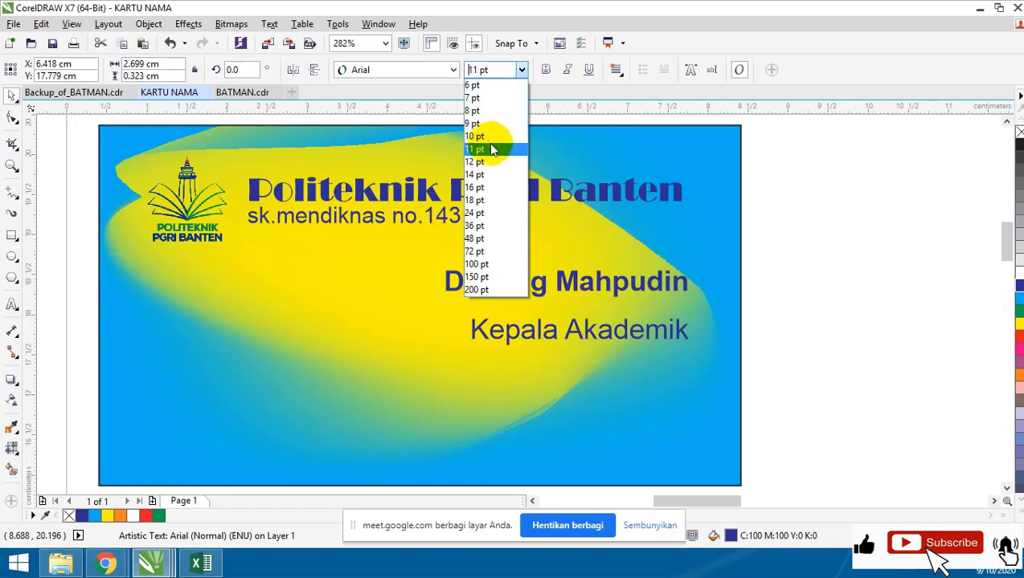
pyautogui.click(500, 125)
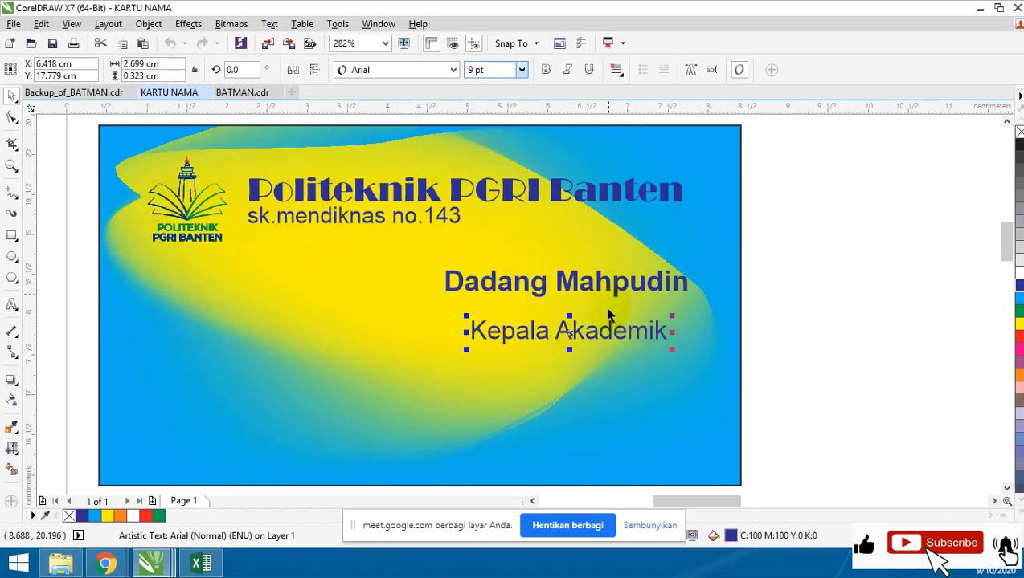
pyautogui.click(547, 70)
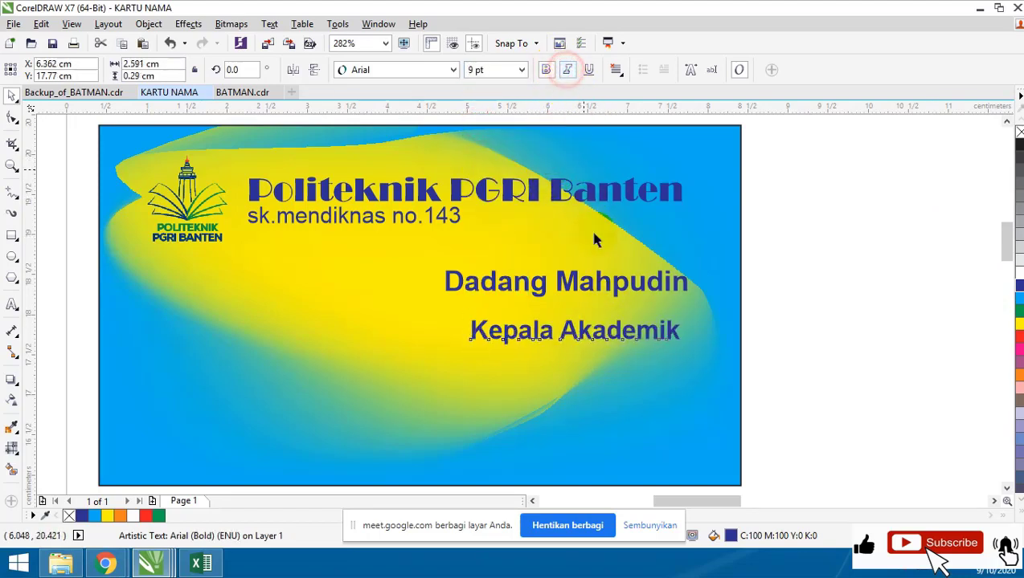
pyautogui.click(567, 71)
pyautogui.click(520, 71)
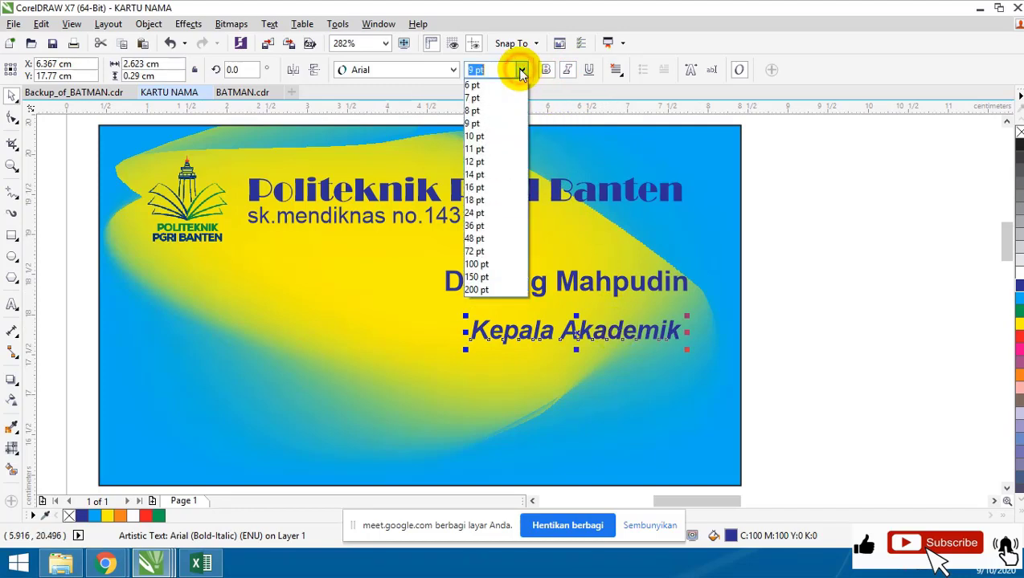
# Make 'Kepala Akademik' 8 pt red and move it just under the name
pyautogui.click(474, 98)
pyautogui.moveTo(620, 332); pyautogui.dragTo(643, 306)
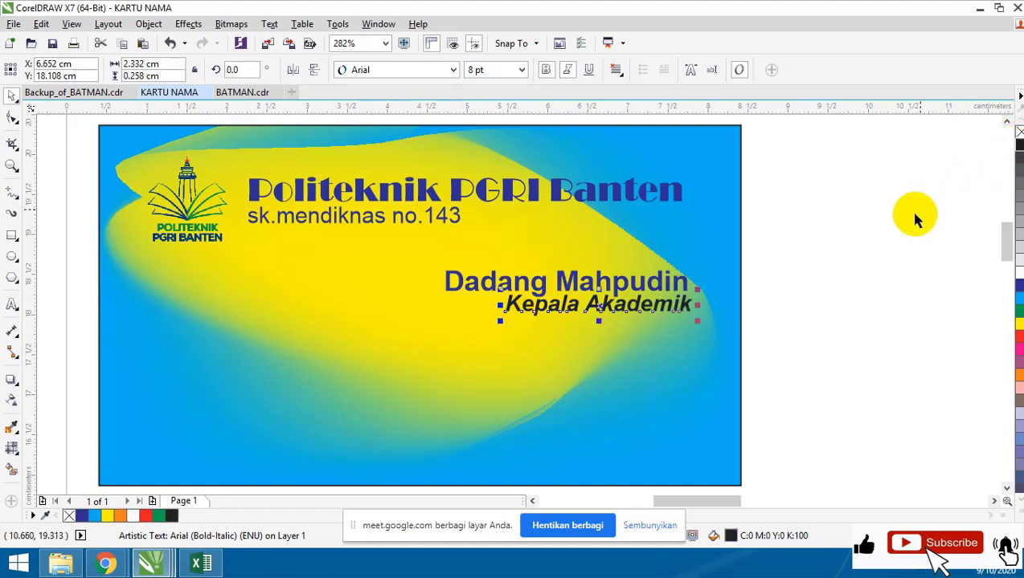
pyautogui.click(1016, 272)
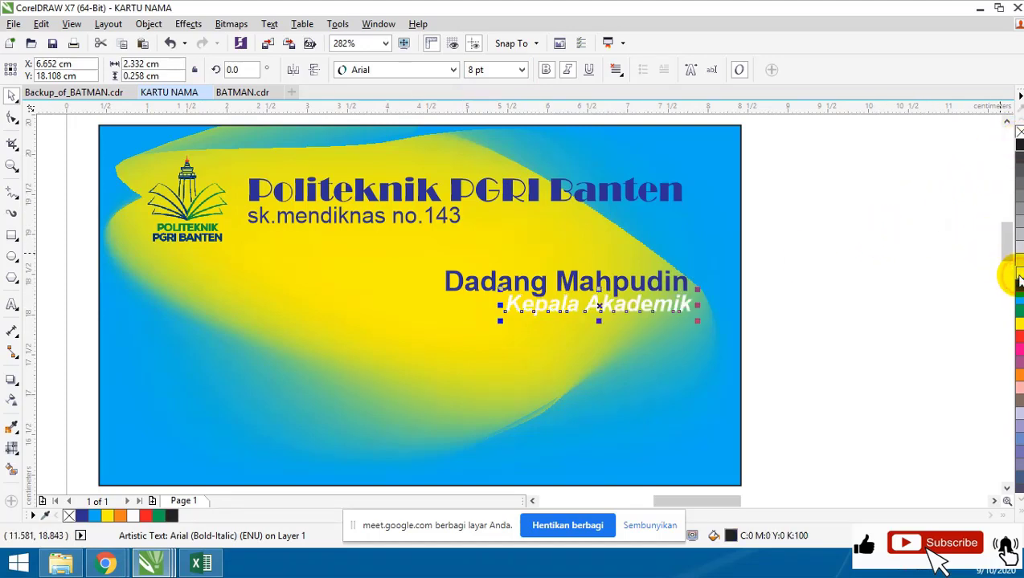
pyautogui.click(1017, 336)
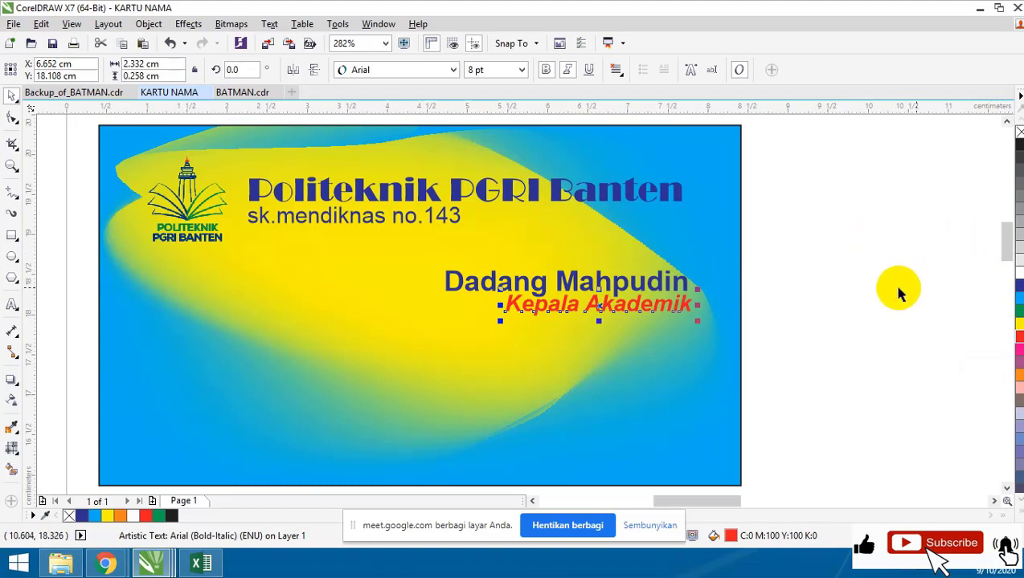
# Nudge 'Kepala Akademik' down slightly and place a duplicate copy below it
pyautogui.press('Down')
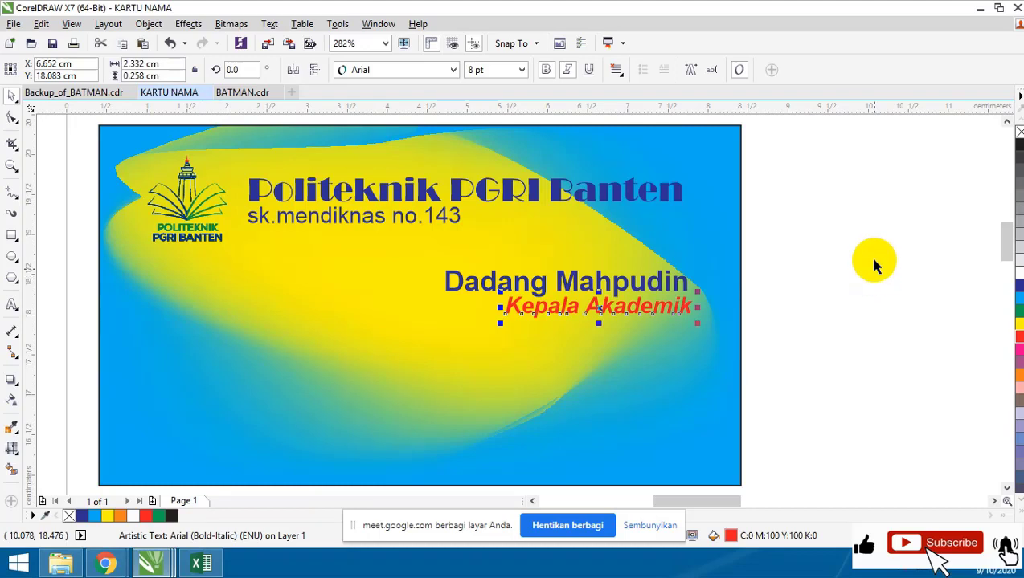
pyautogui.click(537, 313)
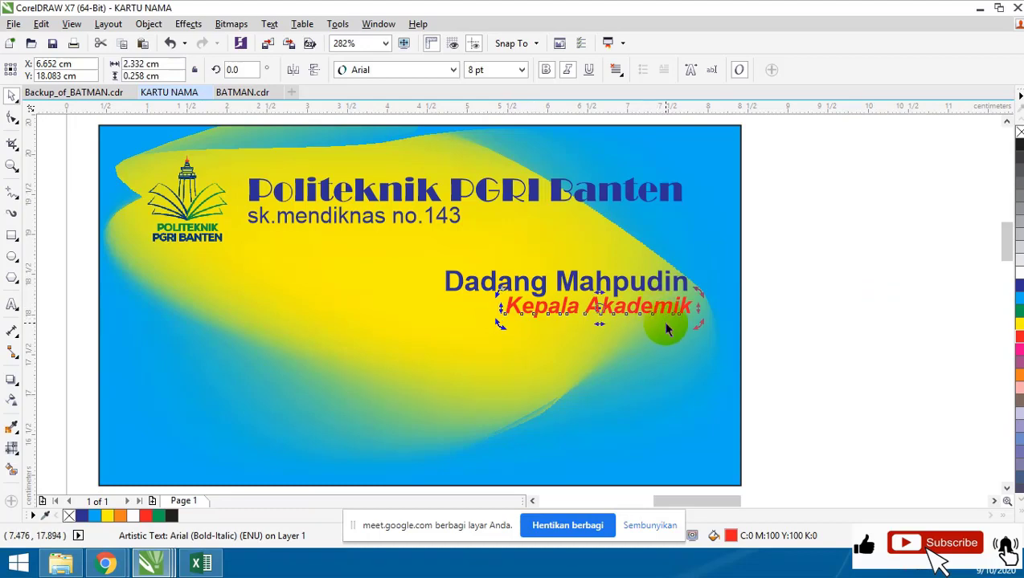
pyautogui.press('Down')
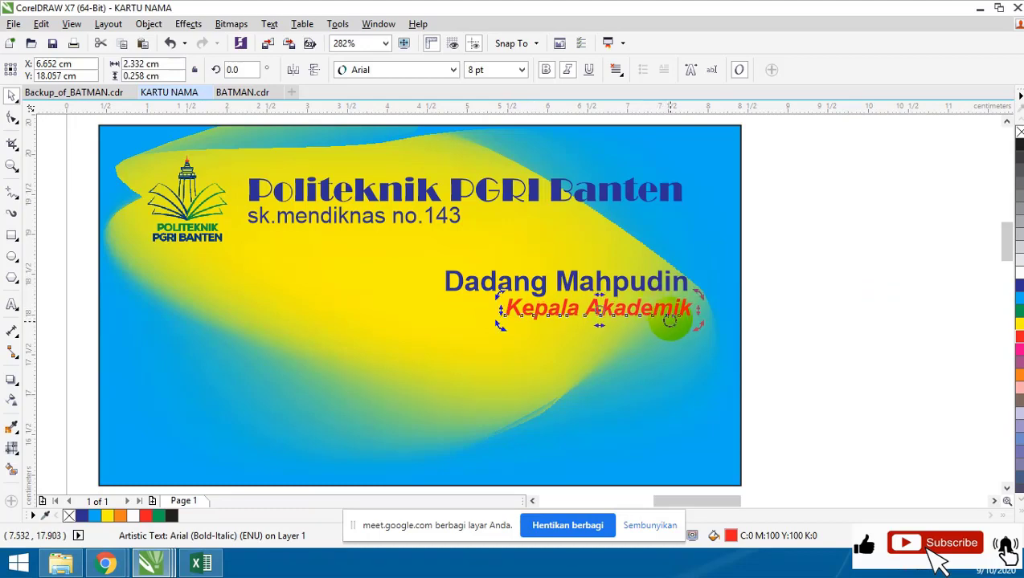
pyautogui.click(765, 284)
pyautogui.click(674, 309)
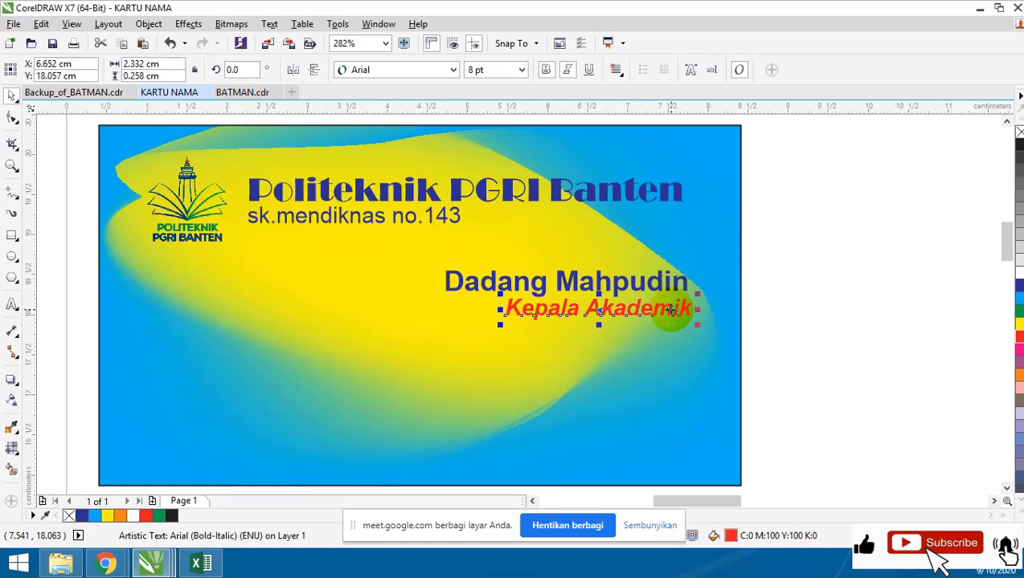
pyautogui.press('Down')
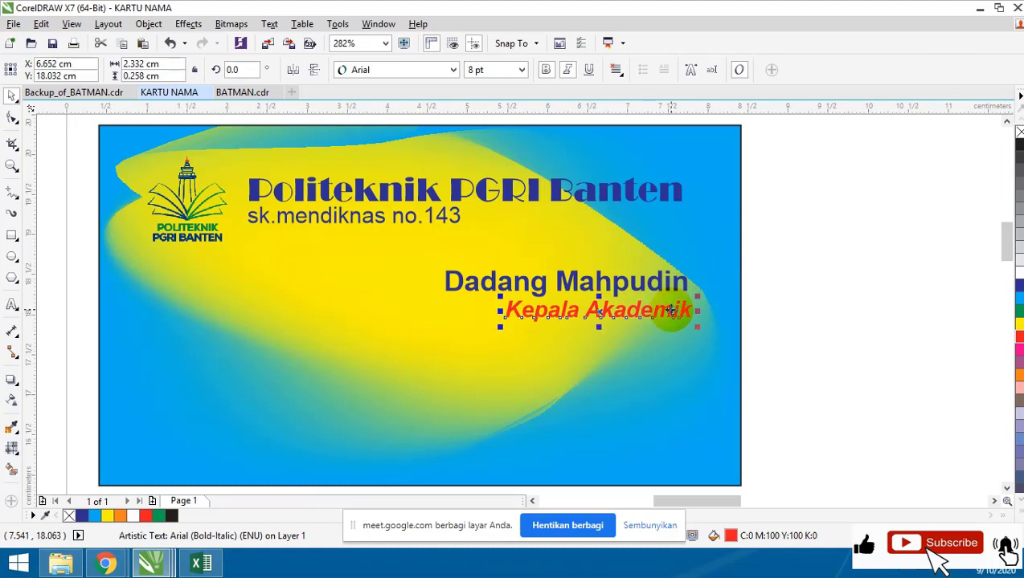
pyautogui.hotkey('ctrl', 'd')
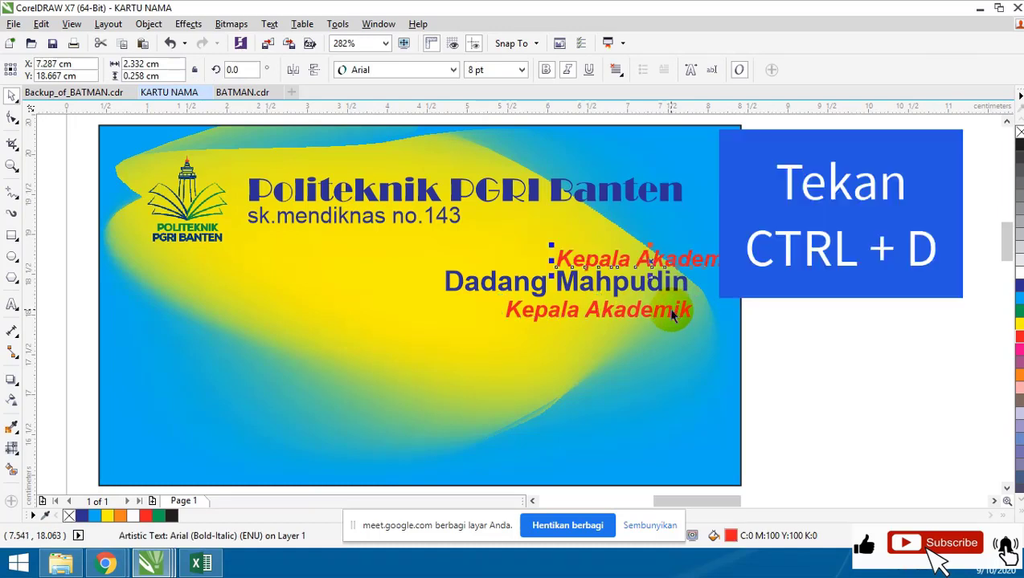
pyautogui.moveTo(662, 246); pyautogui.dragTo(613, 343)
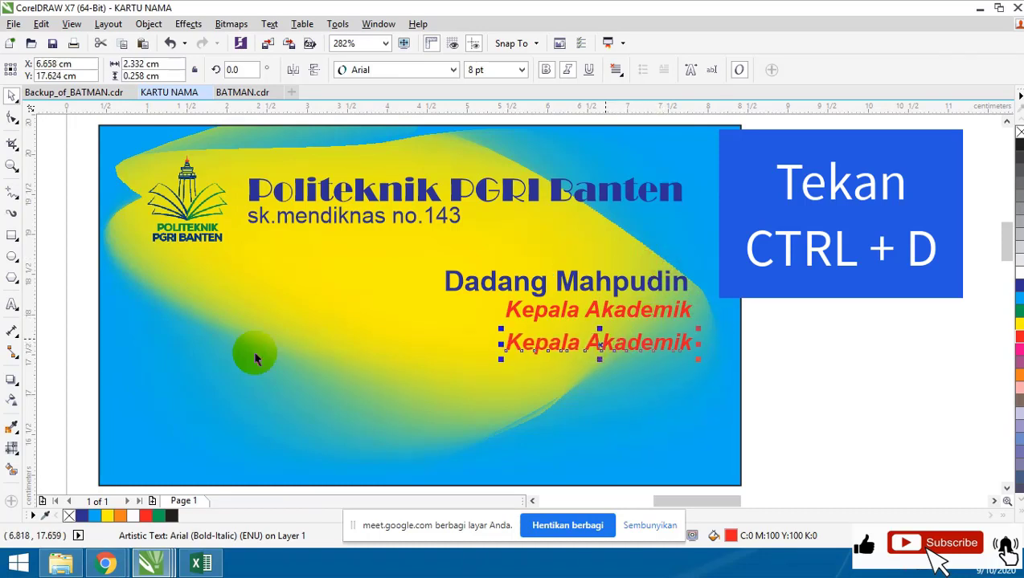
# Replace the duplicate's text with the phone number and move it under the title
pyautogui.click(12, 304)
pyautogui.press('BackSpace')
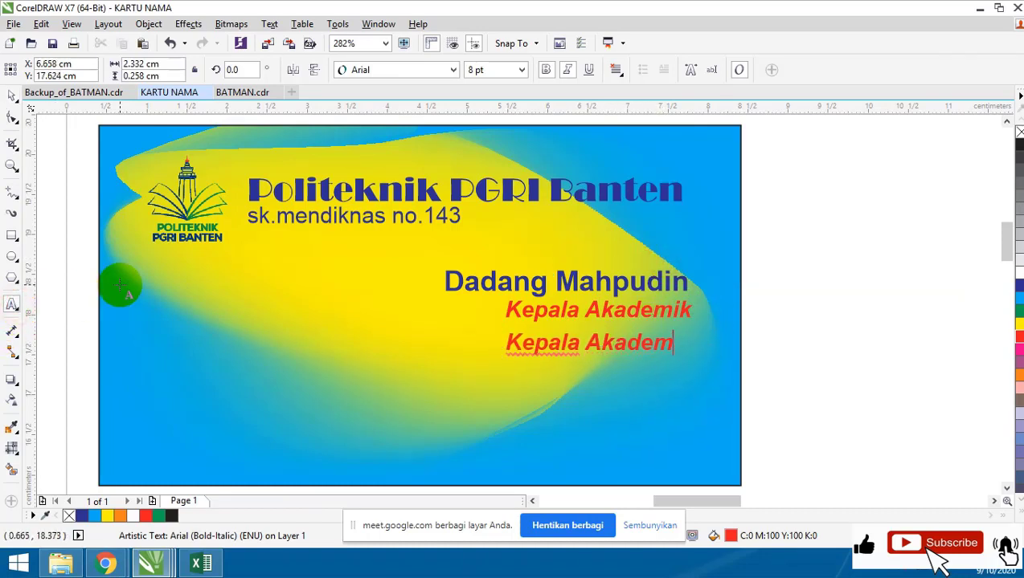
pyautogui.press('BackSpace')
pyautogui.press('BackSpace')
pyautogui.press('BackSpace')
pyautogui.press('BackSpace')
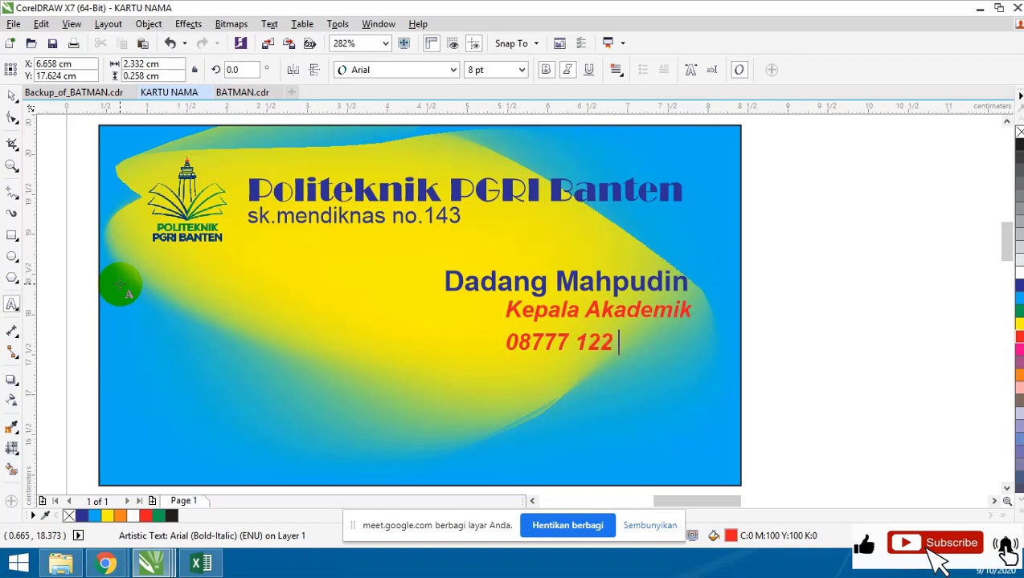
pyautogui.click(13, 96)
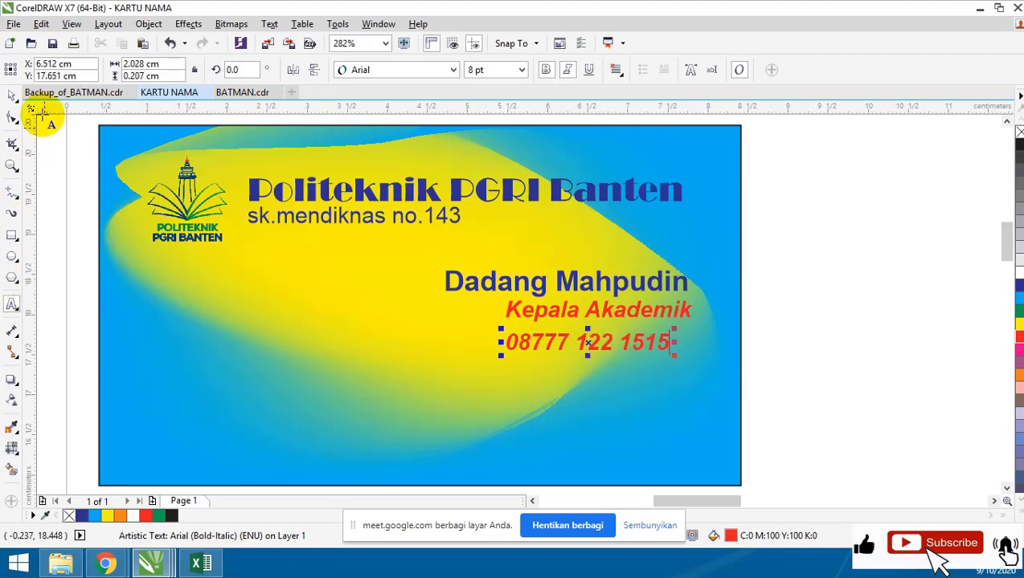
pyautogui.click(675, 357)
pyautogui.moveTo(675, 358)
pyautogui.mouseDown()
pyautogui.moveTo(664, 350)
pyautogui.moveTo(688, 349)
pyautogui.moveTo(689, 360)
pyautogui.mouseUp()
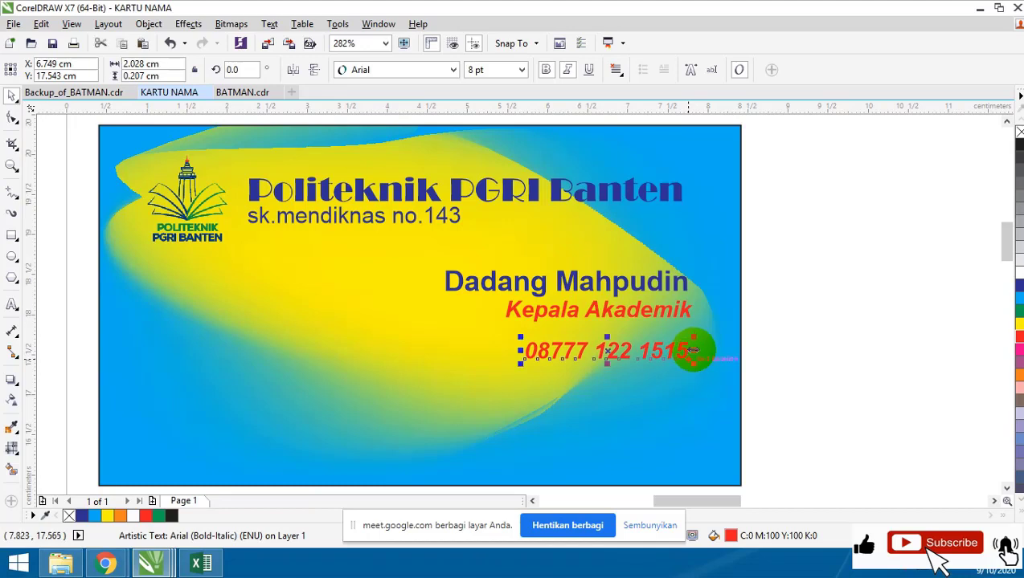
# Set the phone number to 7 pt dark blue and drag a copy below it
pyautogui.click(482, 70)
pyautogui.write('7')
pyautogui.press('Return')
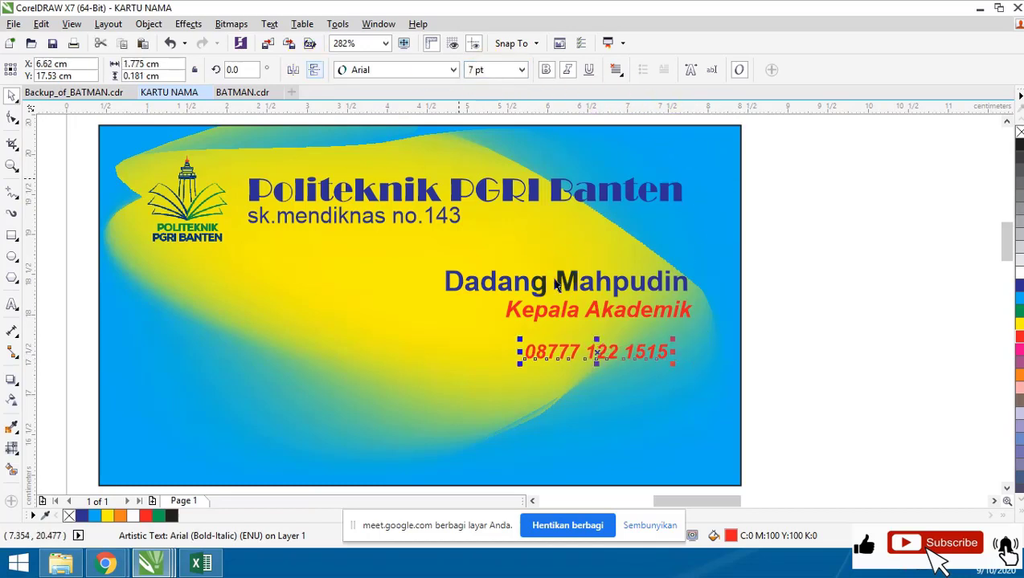
pyautogui.click(632, 352)
pyautogui.moveTo(632, 352); pyautogui.dragTo(647, 348)
pyautogui.click(1017, 284)
pyautogui.click(783, 331)
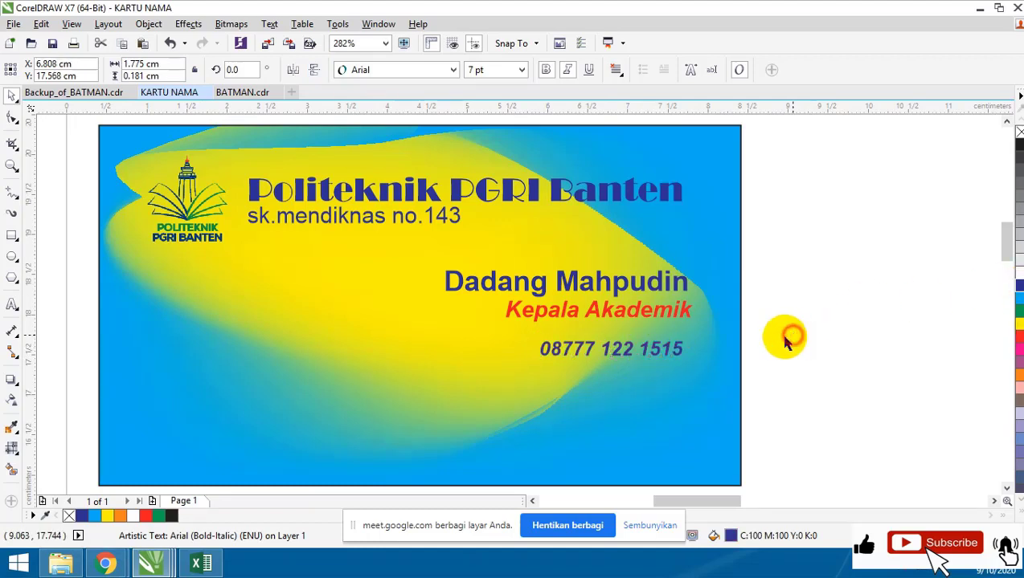
pyautogui.click(658, 352)
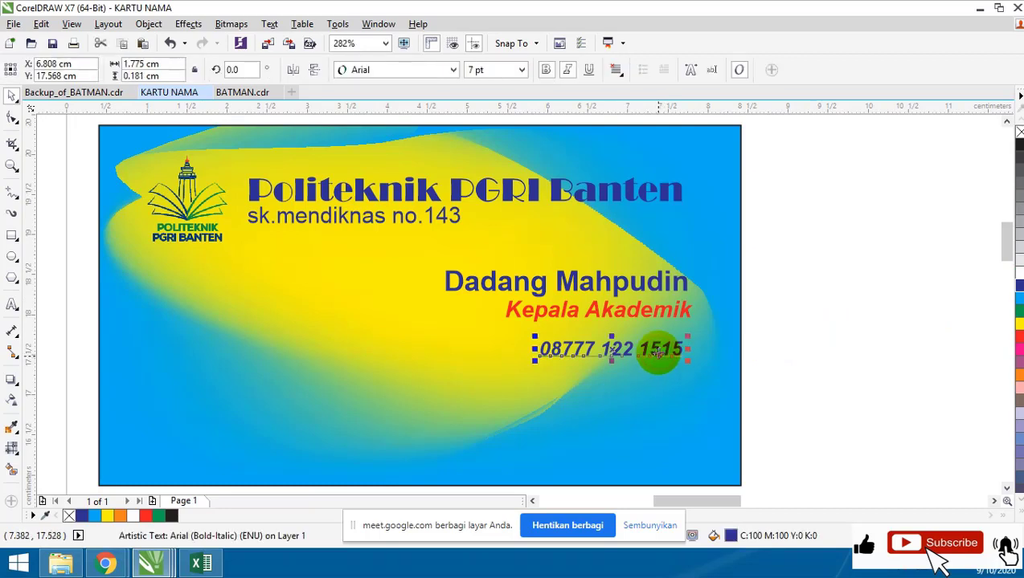
pyautogui.moveTo(658, 352); pyautogui.dragTo(630, 373)
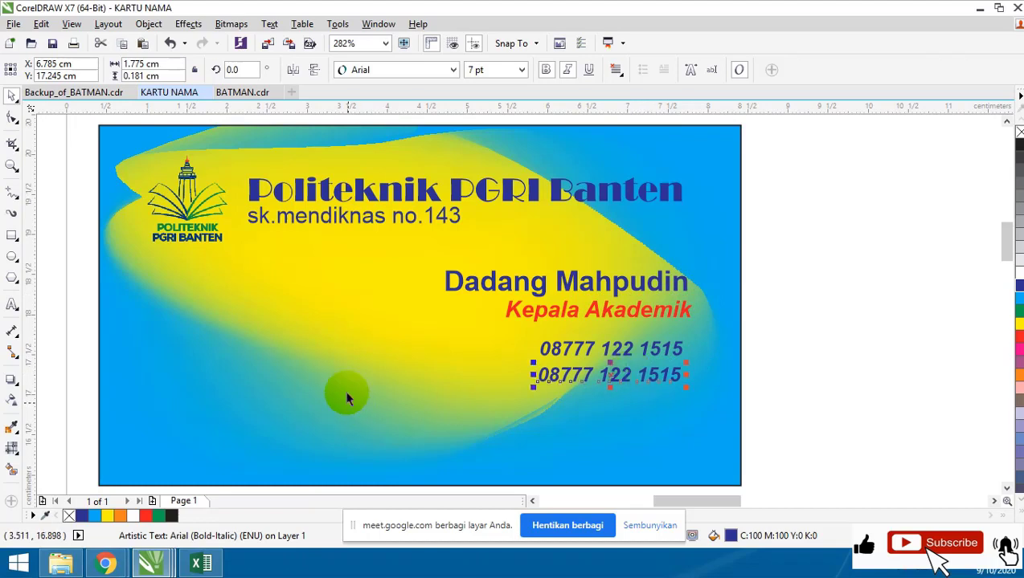
# Enter the e-mail address on the second copy and set it to 6 pt
pyautogui.click(11, 305)
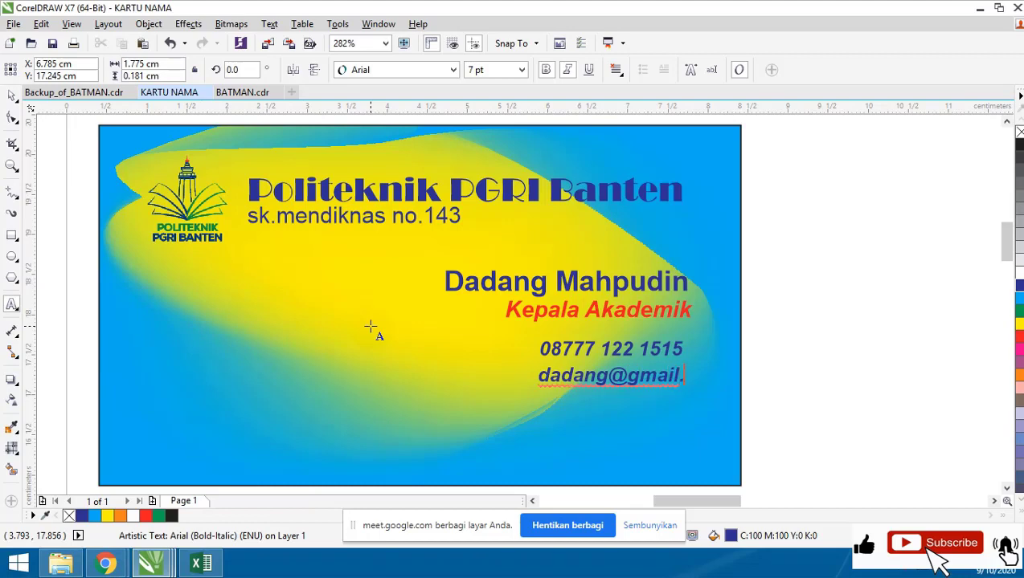
pyautogui.click(12, 95)
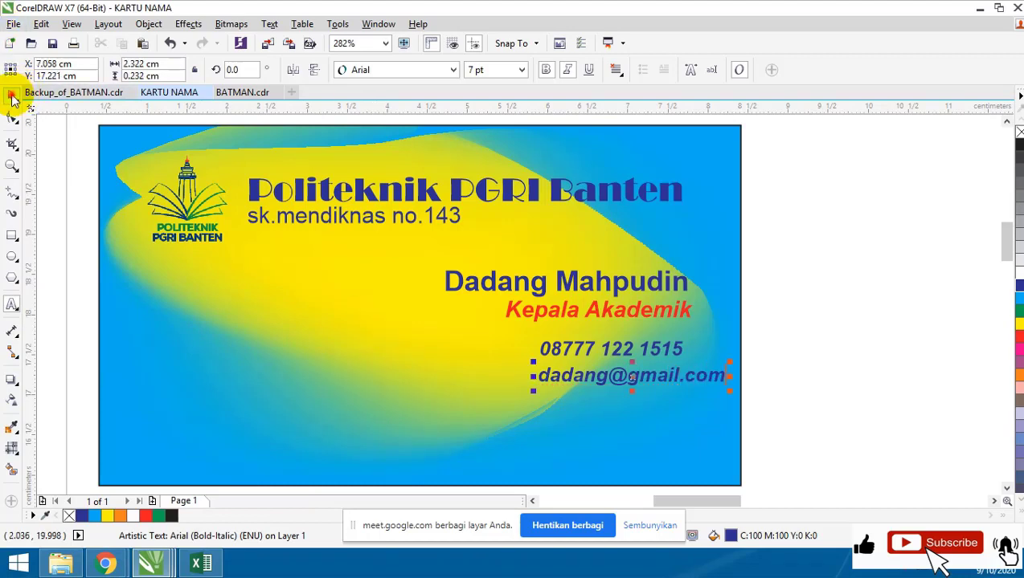
pyautogui.write('6')
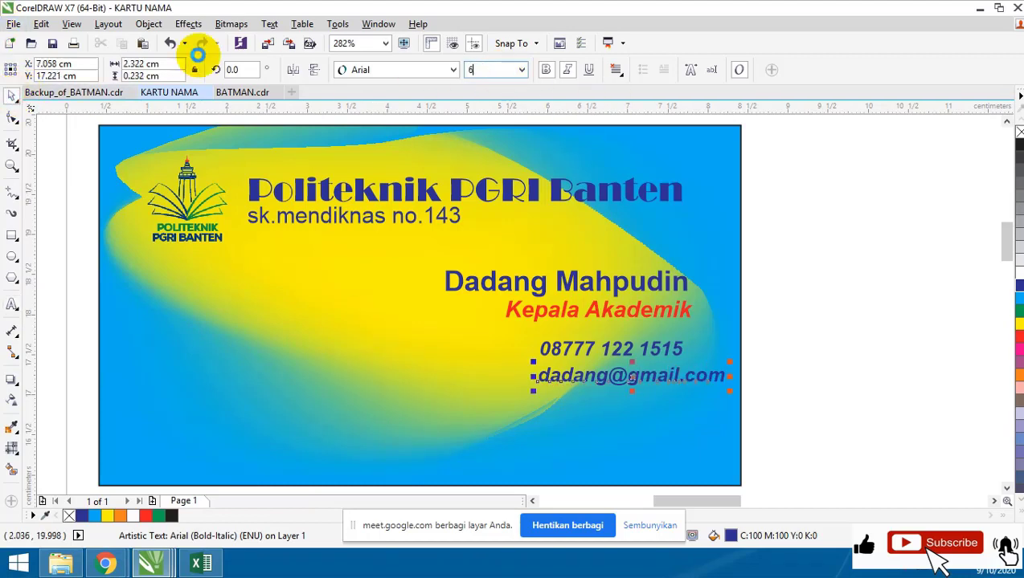
pyautogui.press('Return')
# Right-align the name, title, phone and e-mail, then nudge the e-mail up under the phone
pyautogui.moveTo(797, 225); pyautogui.dragTo(386, 428)
pyautogui.press('l')
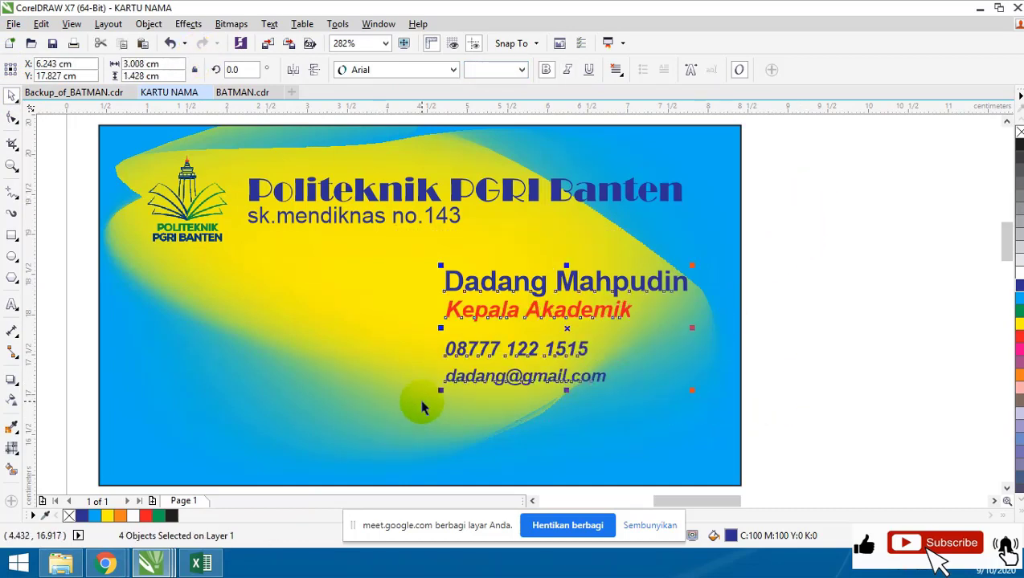
pyautogui.press('r')
pyautogui.click(791, 313)
pyautogui.click(671, 378)
pyautogui.press('Up')
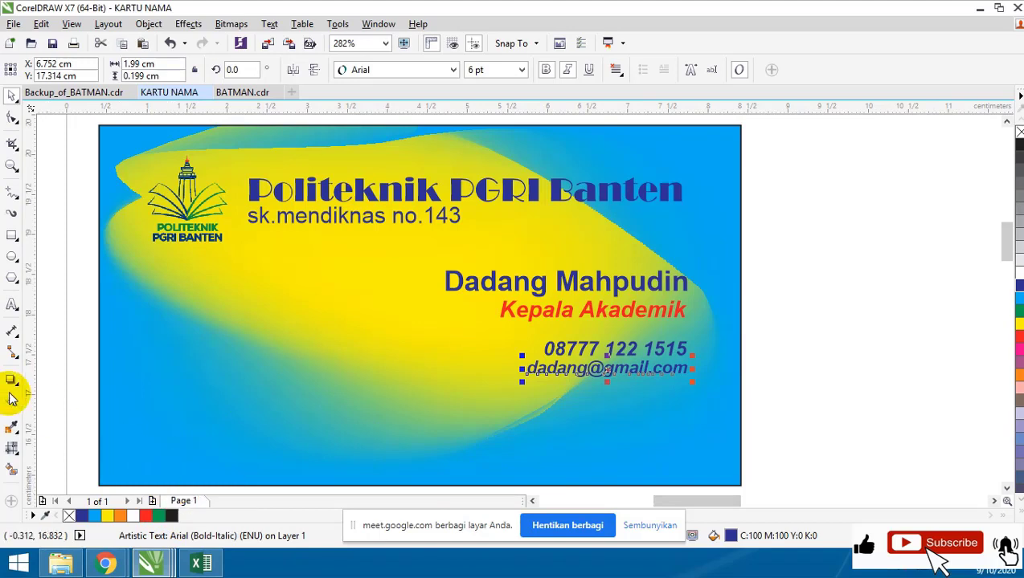
# Draw a thin white, outline-free strip across the full width of the card's bottom
pyautogui.click(13, 237)
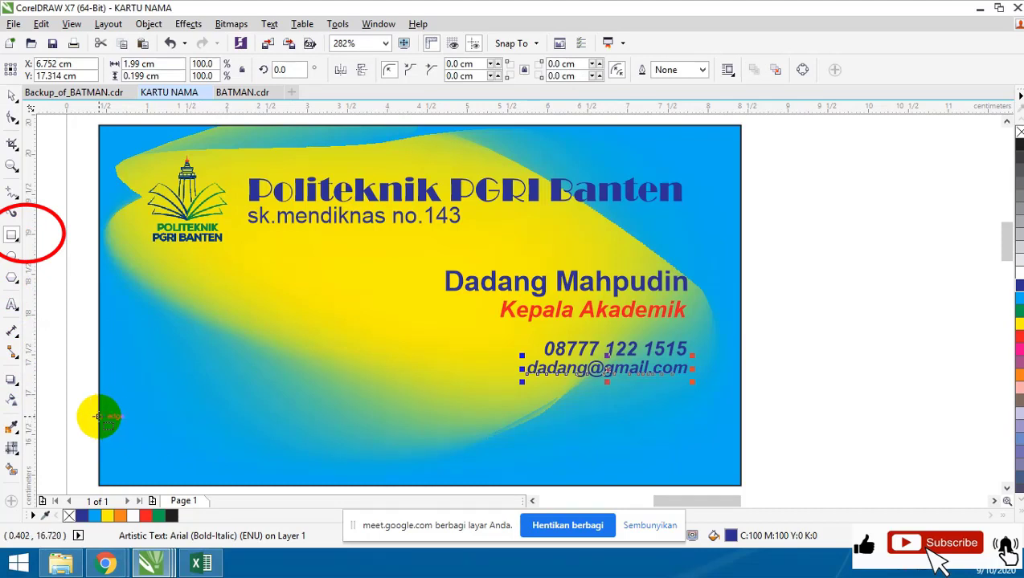
pyautogui.moveTo(99, 416); pyautogui.dragTo(741, 454)
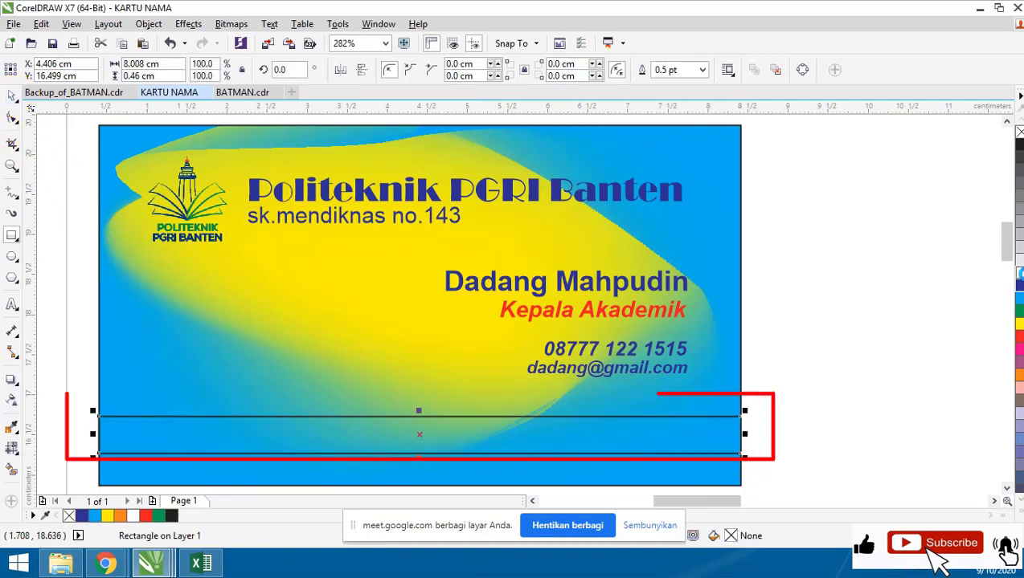
pyautogui.click(1018, 273)
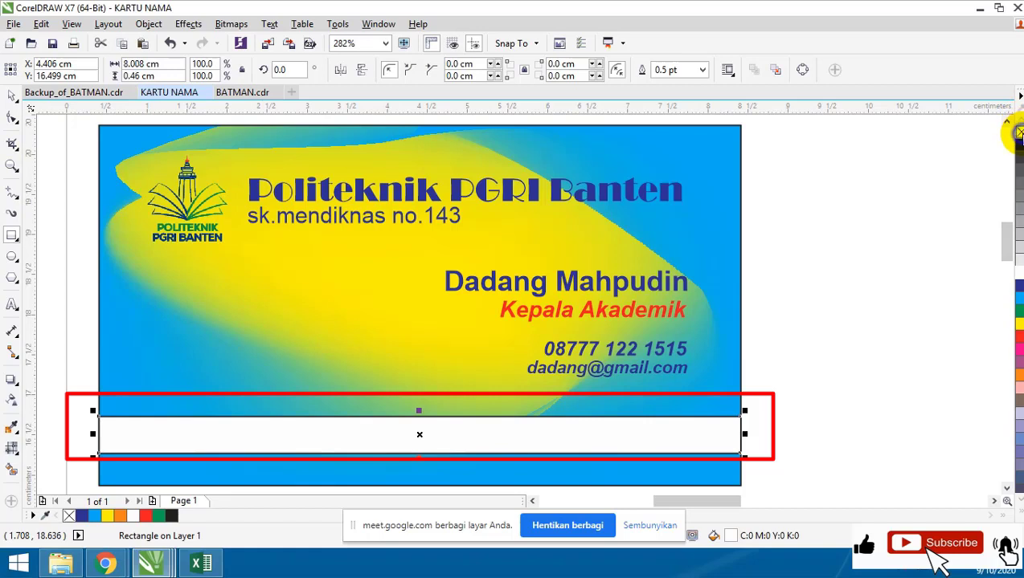
pyautogui.rightClick(1018, 131)
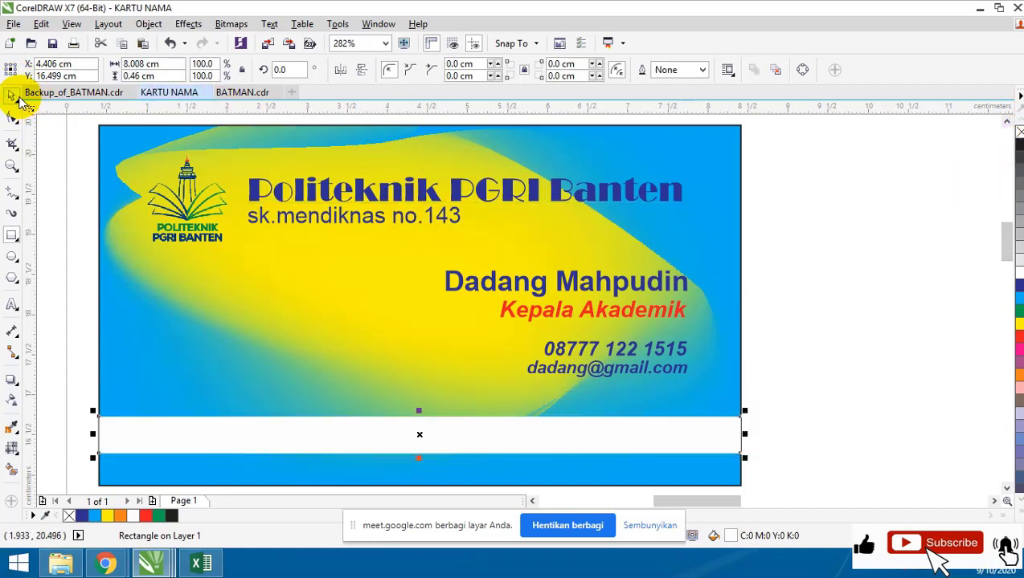
pyautogui.click(205, 422)
pyautogui.click(164, 376)
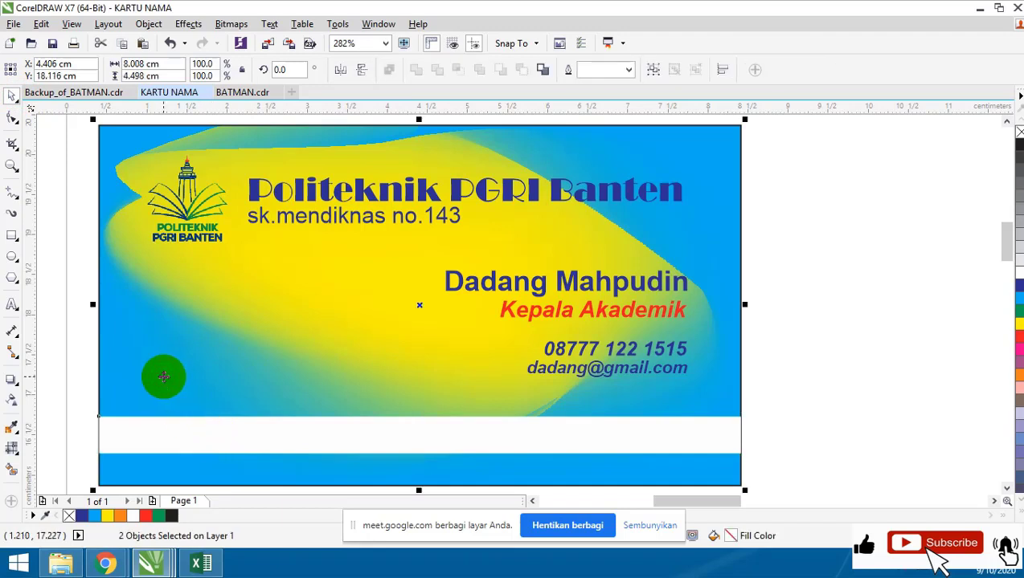
pyautogui.click(846, 412)
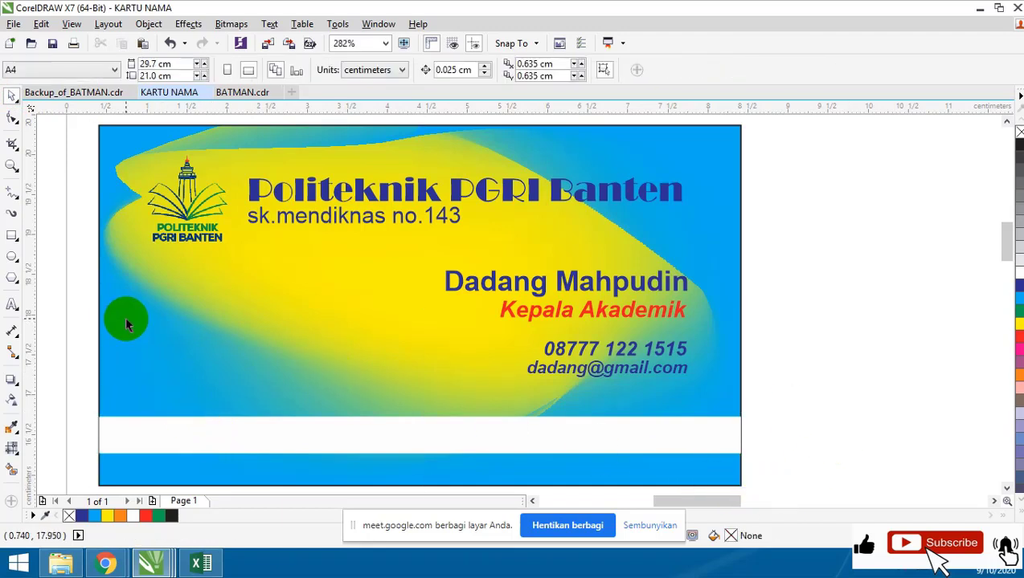
pyautogui.click(12, 307)
pyautogui.click(641, 371)
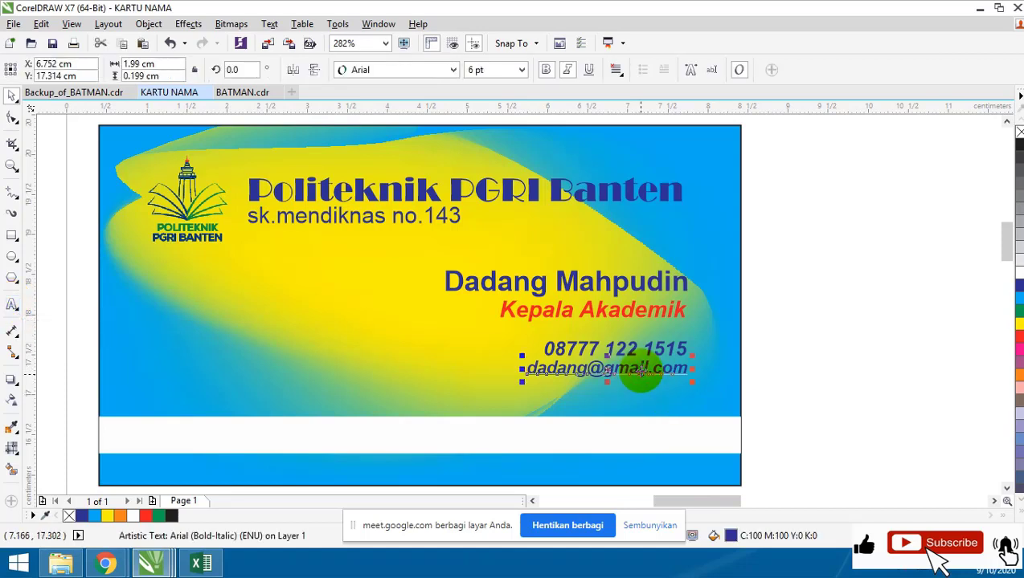
pyautogui.moveTo(641, 371); pyautogui.dragTo(208, 440)
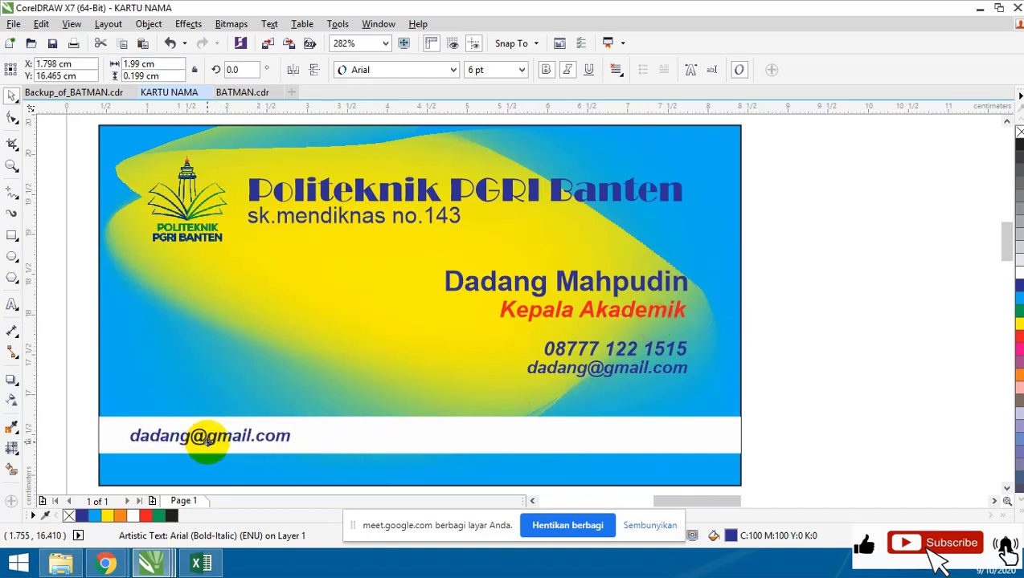
pyautogui.moveTo(207, 440)
pyautogui.mouseDown()
pyautogui.moveTo(577, 434)
pyautogui.moveTo(188, 450)
pyautogui.moveTo(224, 433)
pyautogui.moveTo(190, 432)
pyautogui.mouseUp()
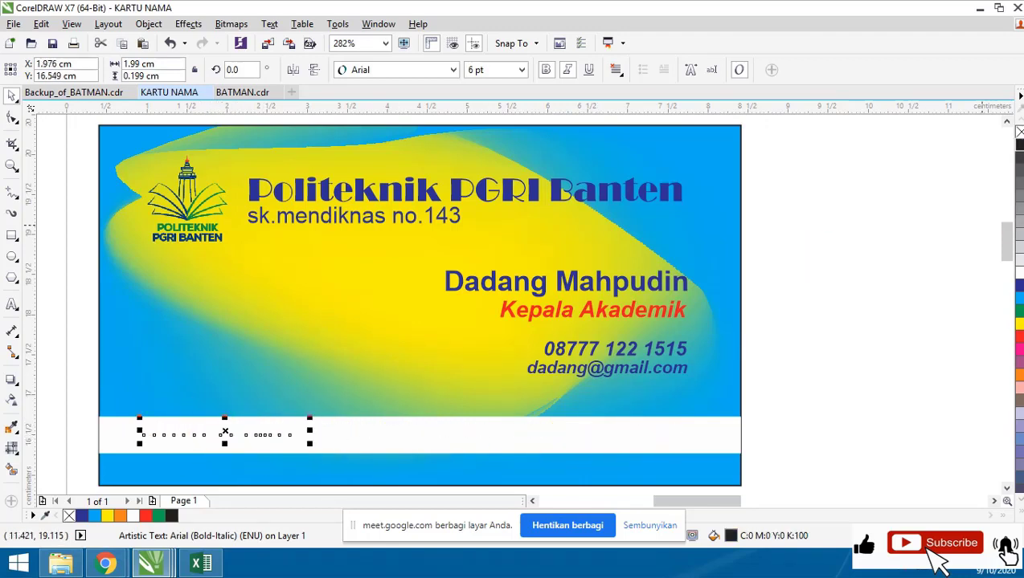
pyautogui.click(569, 382)
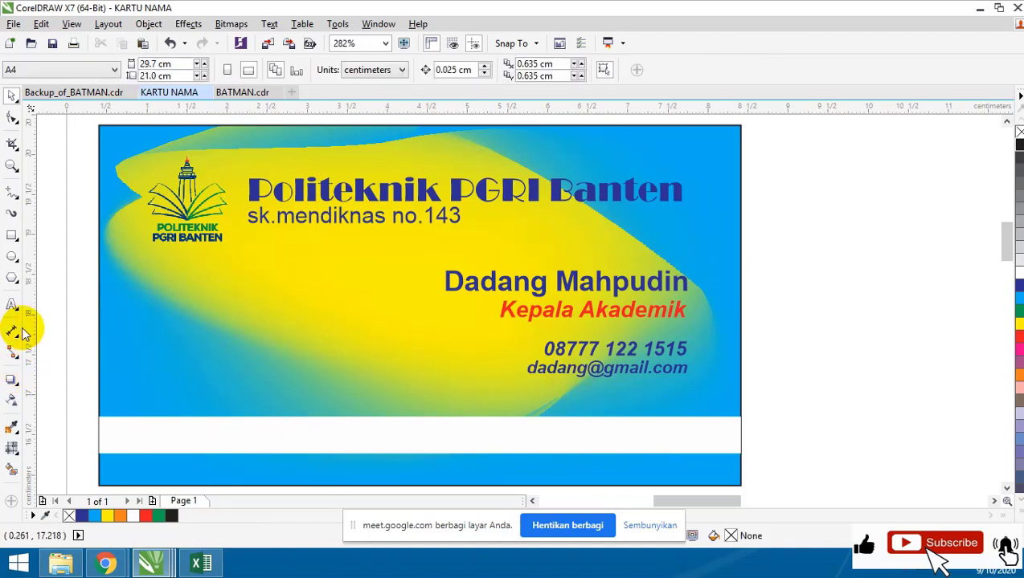
pyautogui.click(12, 306)
pyautogui.click(236, 440)
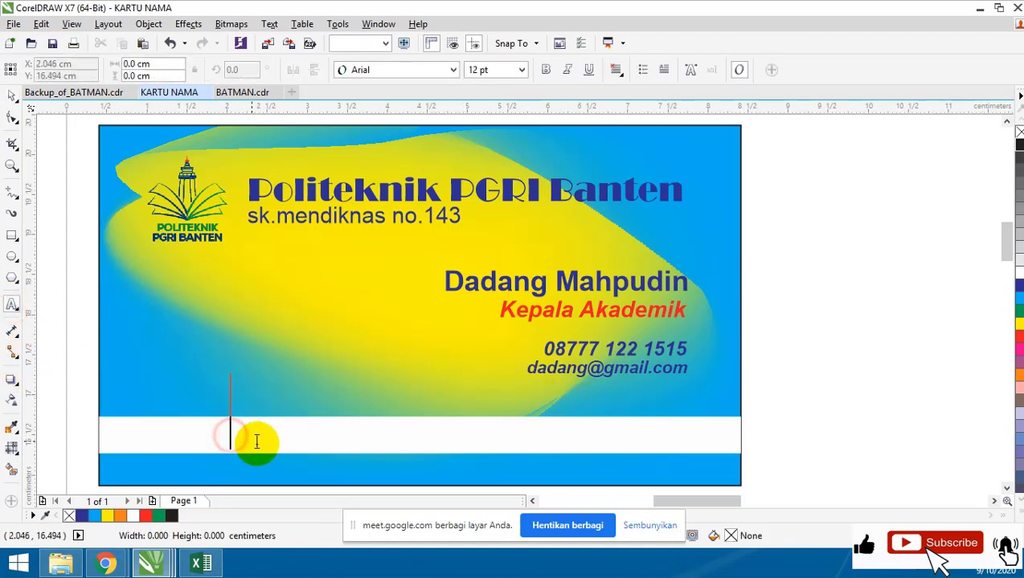
# Type the campus address as two lines of 6 pt text in the white strip
pyautogui.click(503, 70)
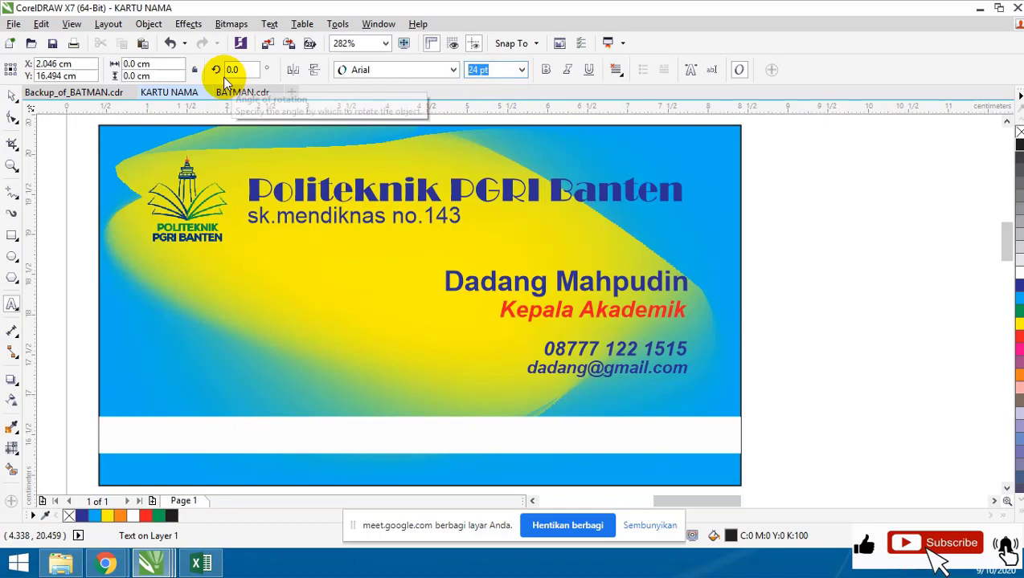
pyautogui.write('6')
pyautogui.press('Return')
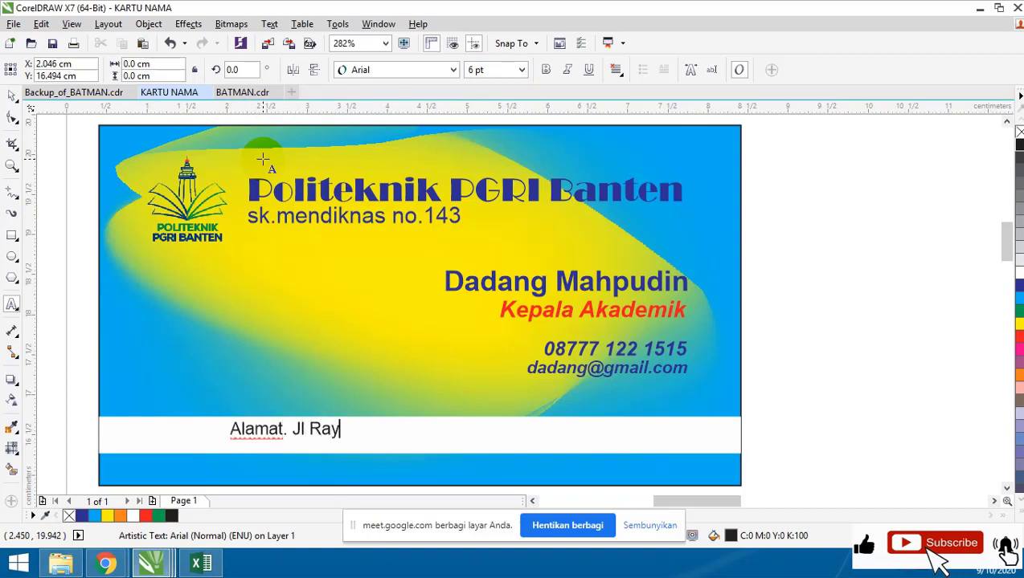
pyautogui.write('-Serang ')
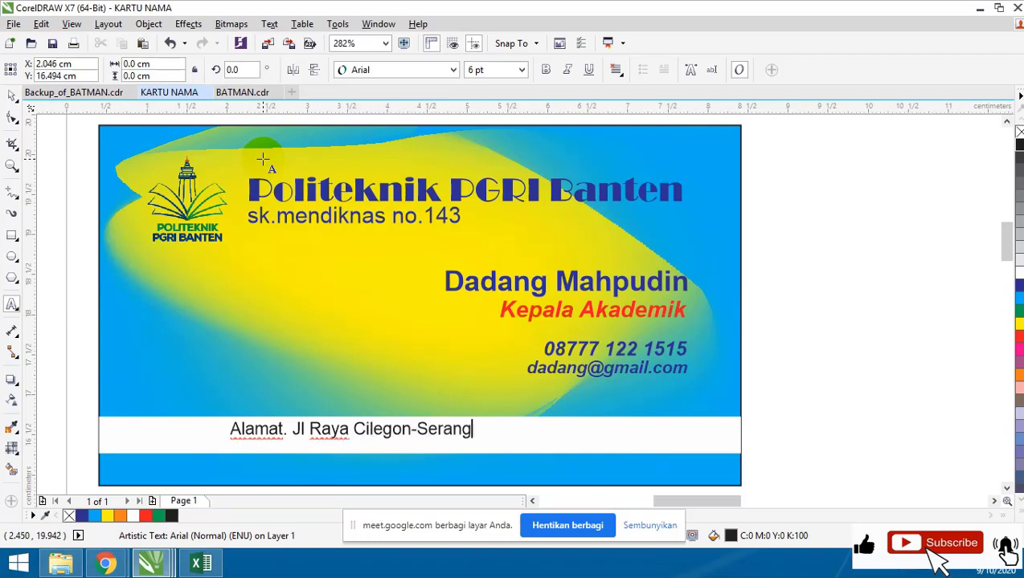
pyautogui.write('KM.12')
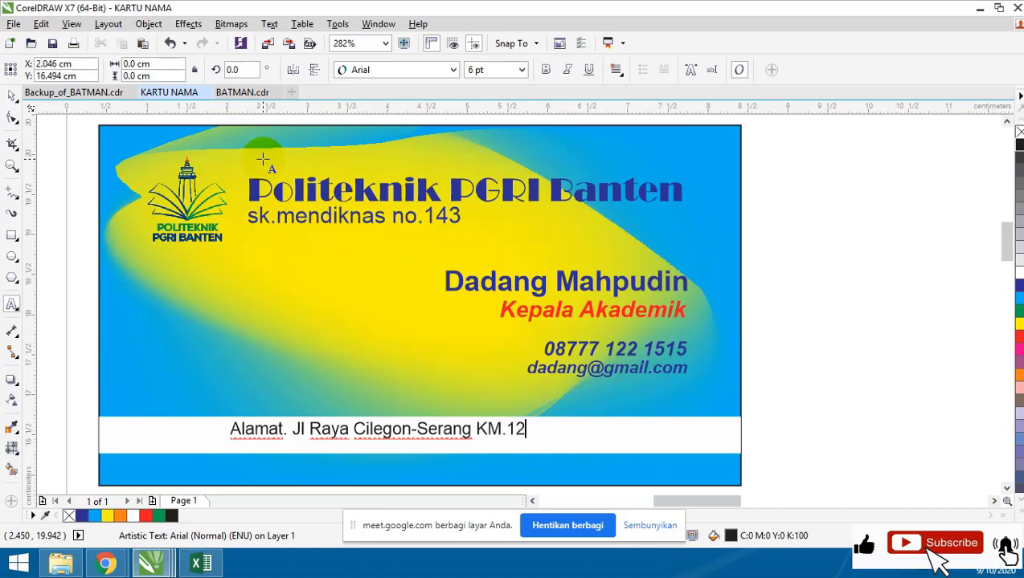
pyautogui.write(' Desa Serda')
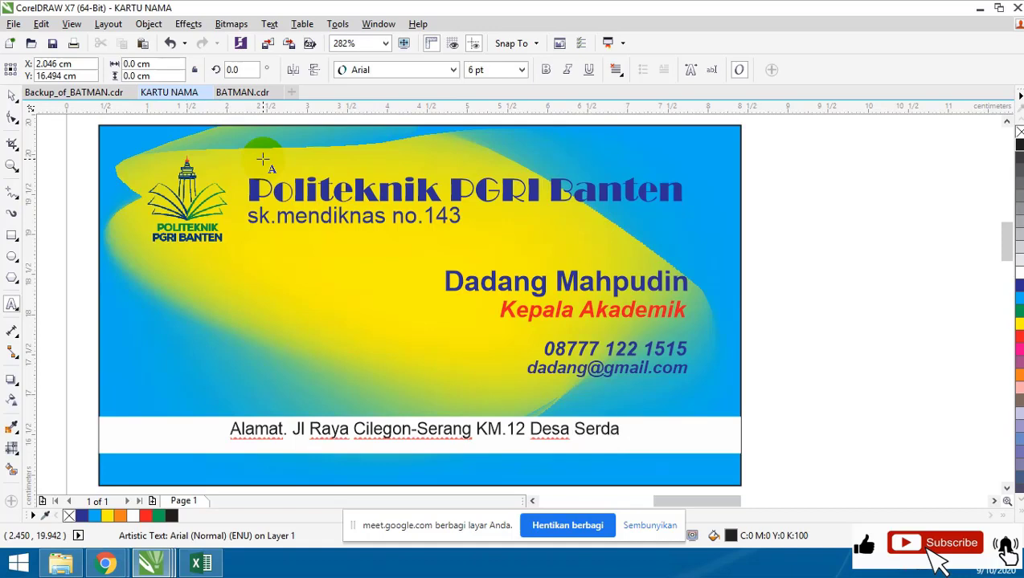
pyautogui.write('ng')
pyautogui.press('Return')
pyautogui.write('Kec.Kramatw')
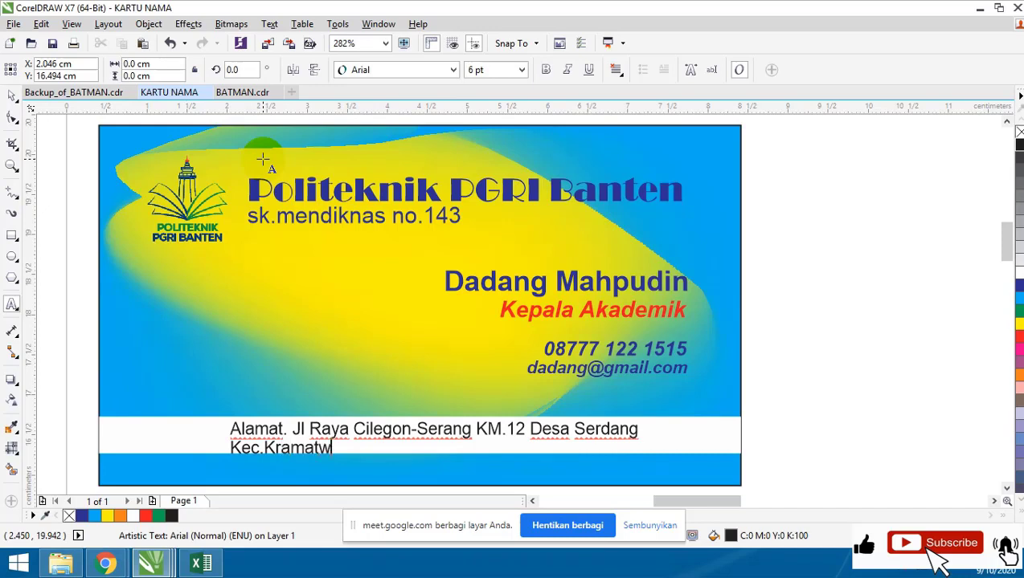
pyautogui.write('atu-')
pyautogui.press('BackSpace')
pyautogui.write('Kab')
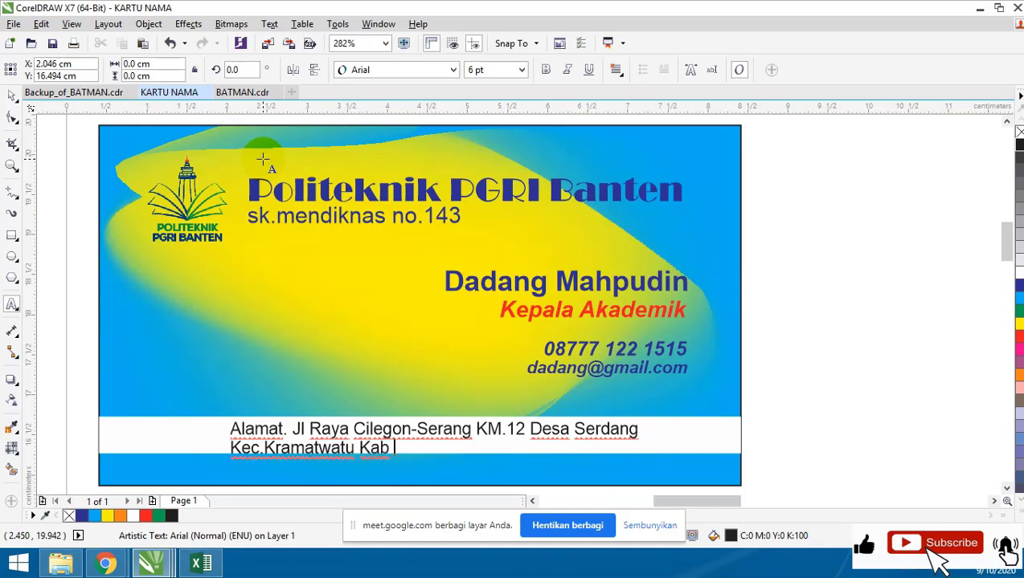
pyautogui.write(' SeraNG')
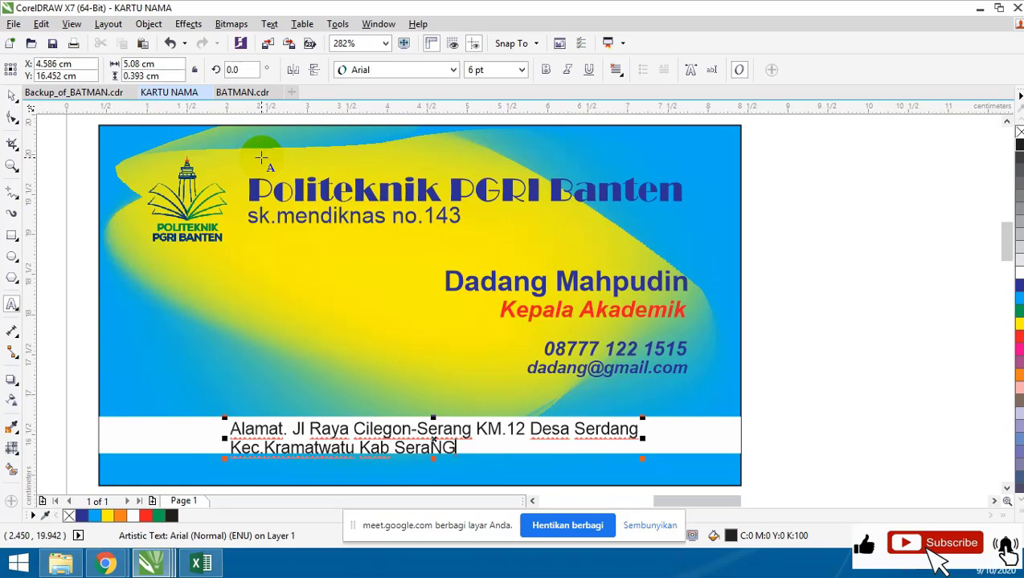
pyautogui.press('BackSpace')
pyautogui.press('BackSpace')
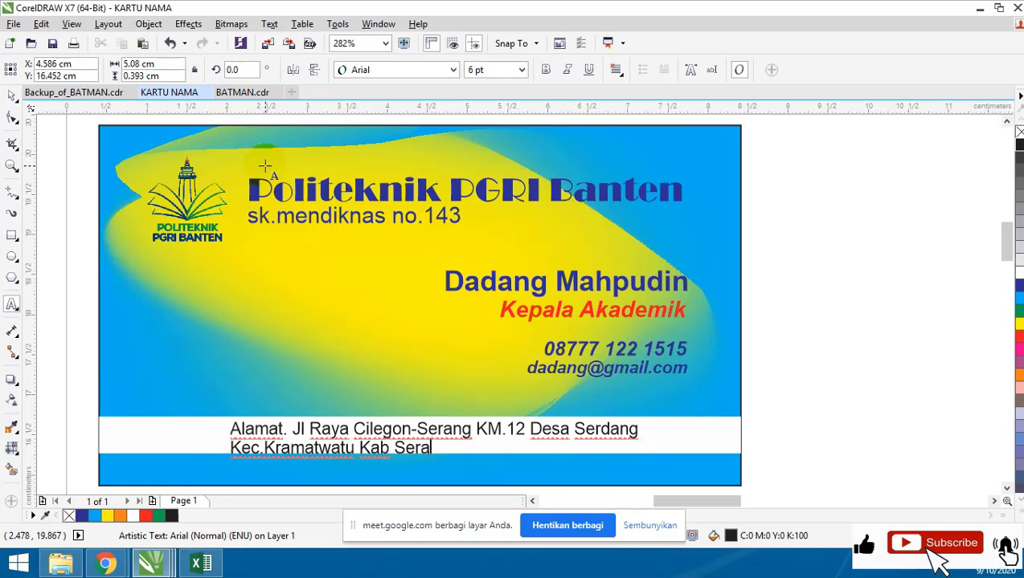
pyautogui.press('BackSpace')
pyautogui.press('BackSpace')
# Set the address text to 4 pt
pyautogui.click(12, 95)
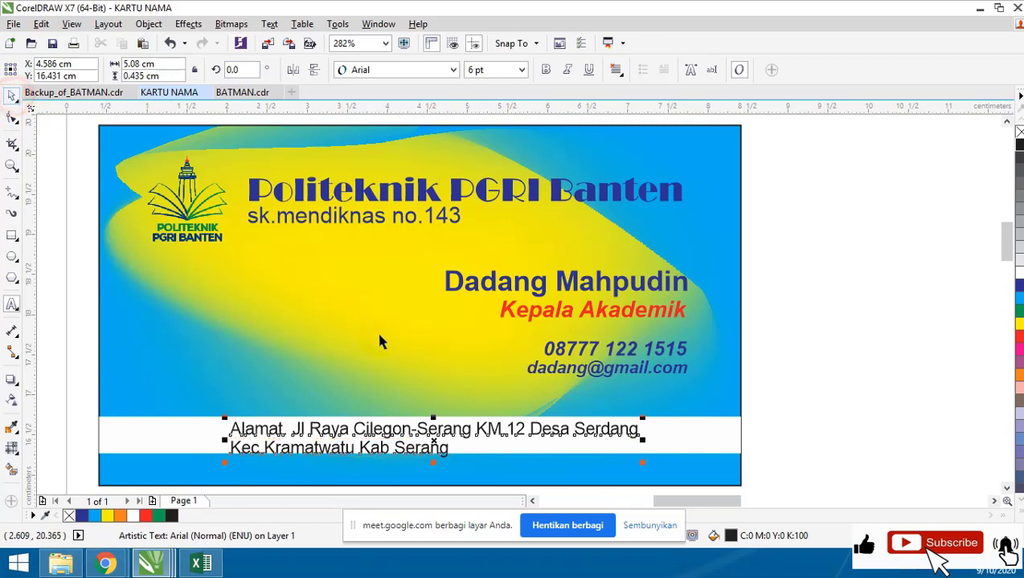
pyautogui.click(484, 70)
pyautogui.write('4')
pyautogui.press('Return')
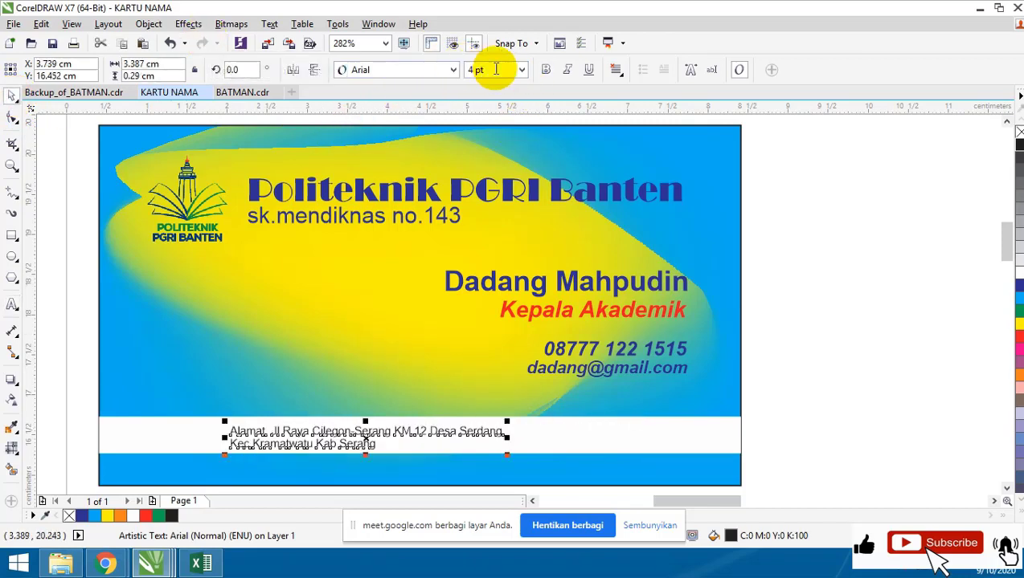
pyautogui.click(490, 69)
pyautogui.write('3')
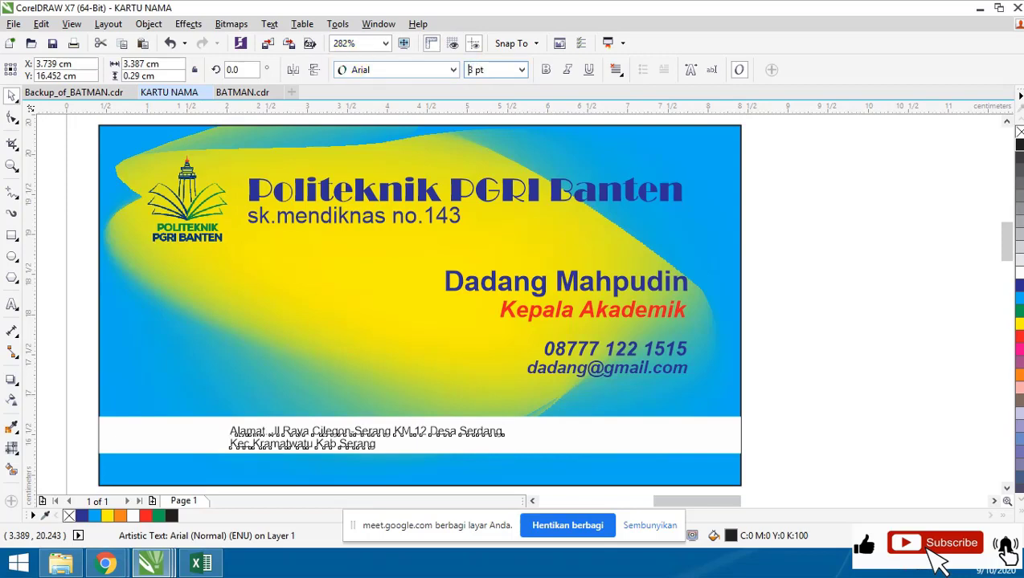
pyautogui.press('Return')
pyautogui.click(482, 69)
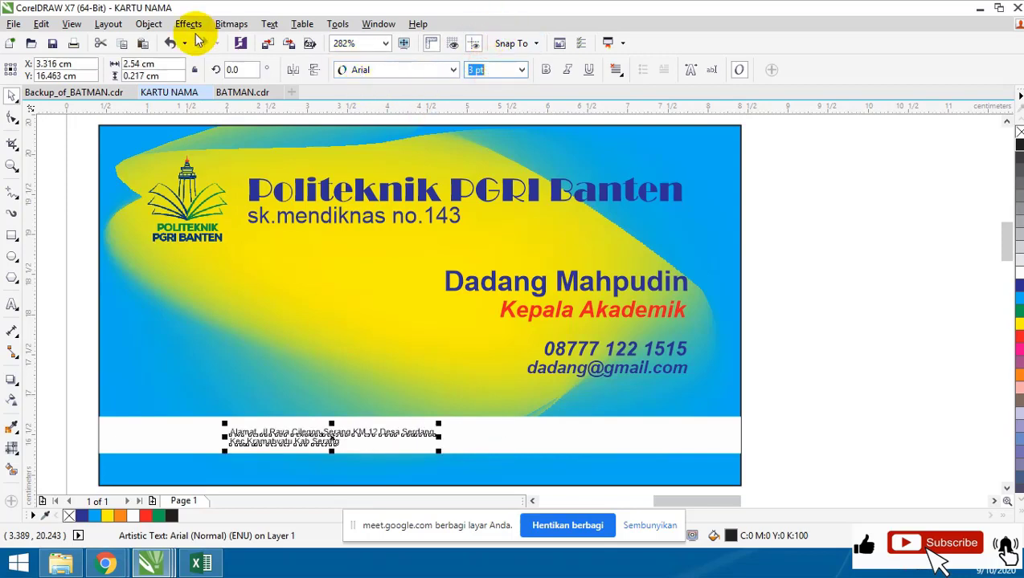
pyautogui.write('4')
pyautogui.press('Return')
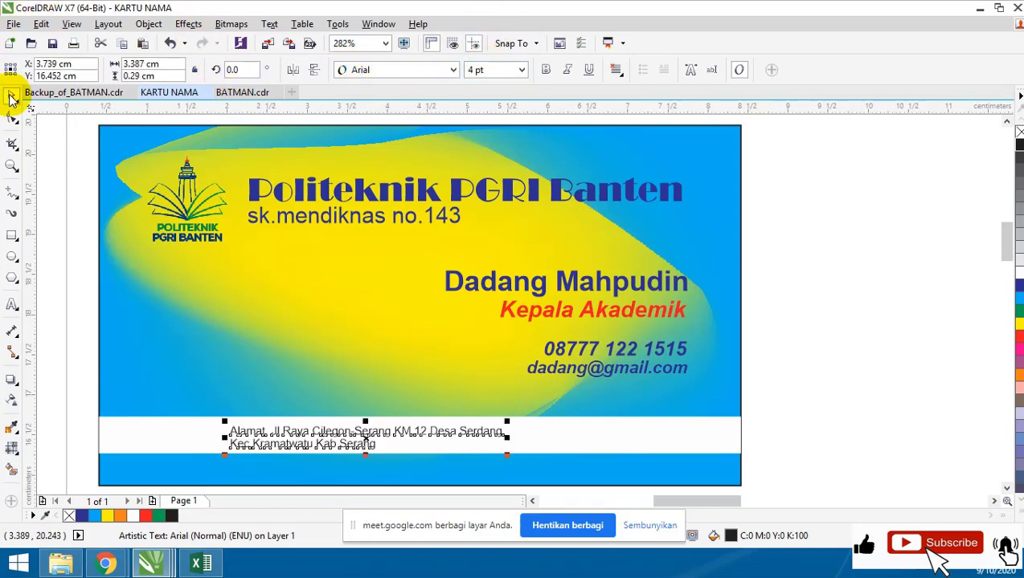
# Right-align the two-line address text
pyautogui.click(487, 436)
pyautogui.click(616, 70)
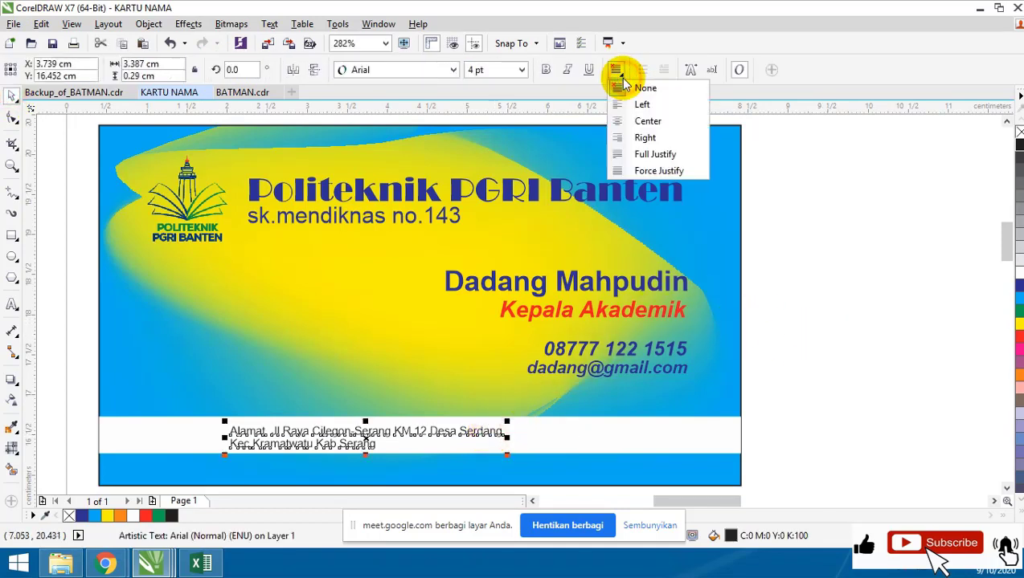
pyautogui.click(645, 138)
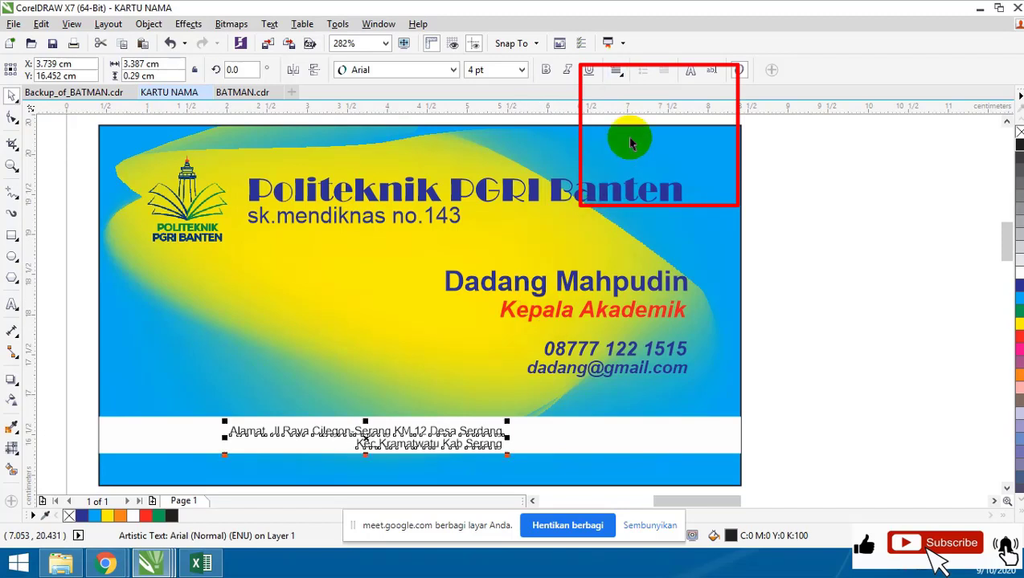
pyautogui.click(615, 70)
pyautogui.click(646, 121)
pyautogui.click(618, 72)
pyautogui.click(642, 105)
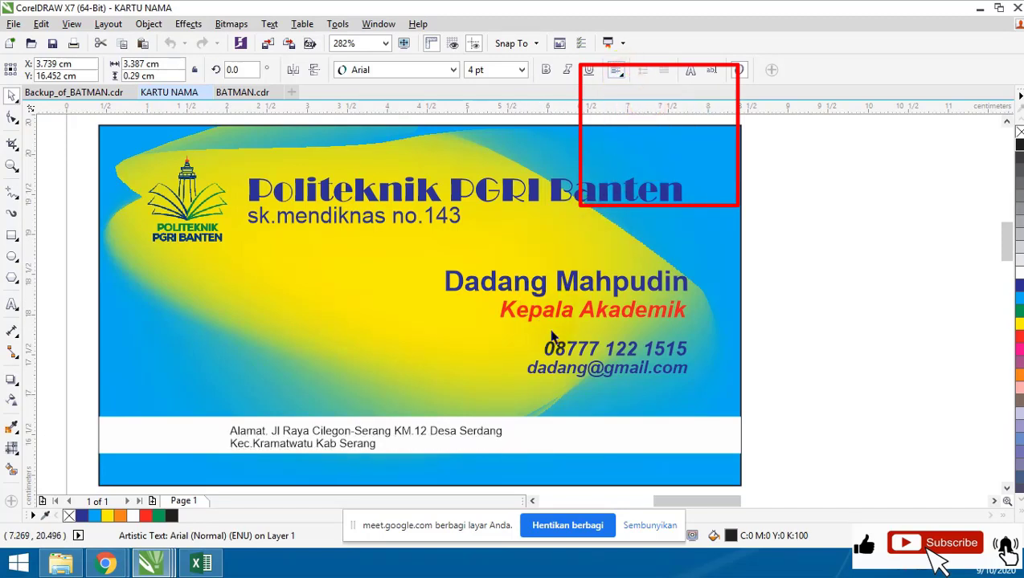
pyautogui.click(618, 72)
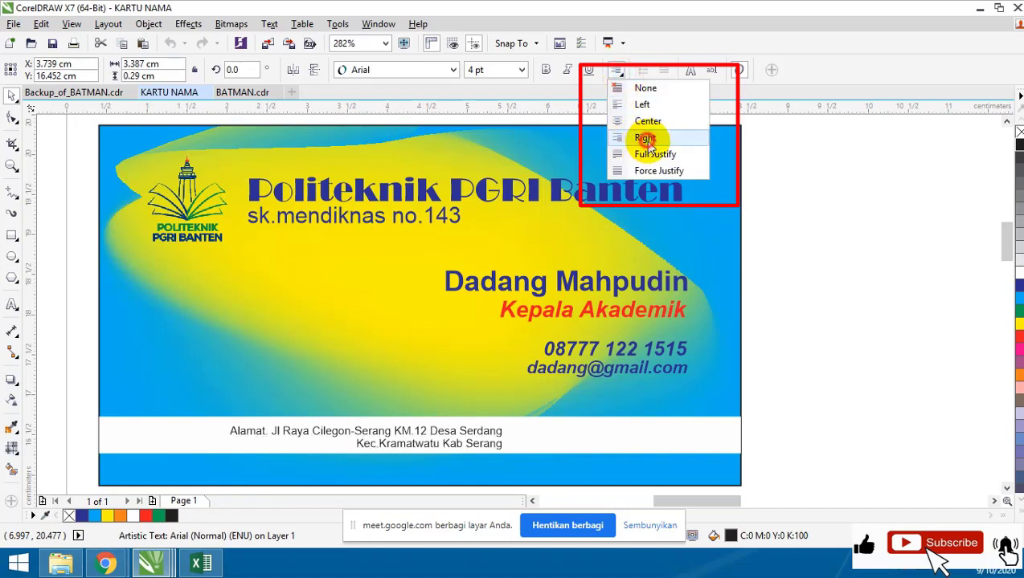
pyautogui.click(645, 137)
# Move the address toward the card's right edge and make it bold, non-italic
pyautogui.click(755, 314)
pyautogui.moveTo(498, 434); pyautogui.dragTo(676, 434)
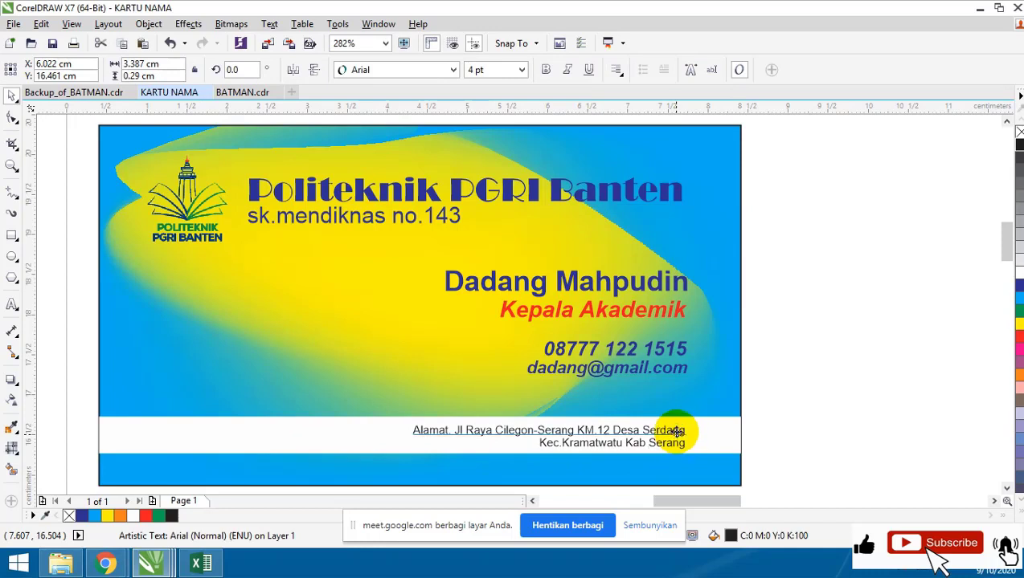
pyautogui.click(545, 72)
pyautogui.click(822, 360)
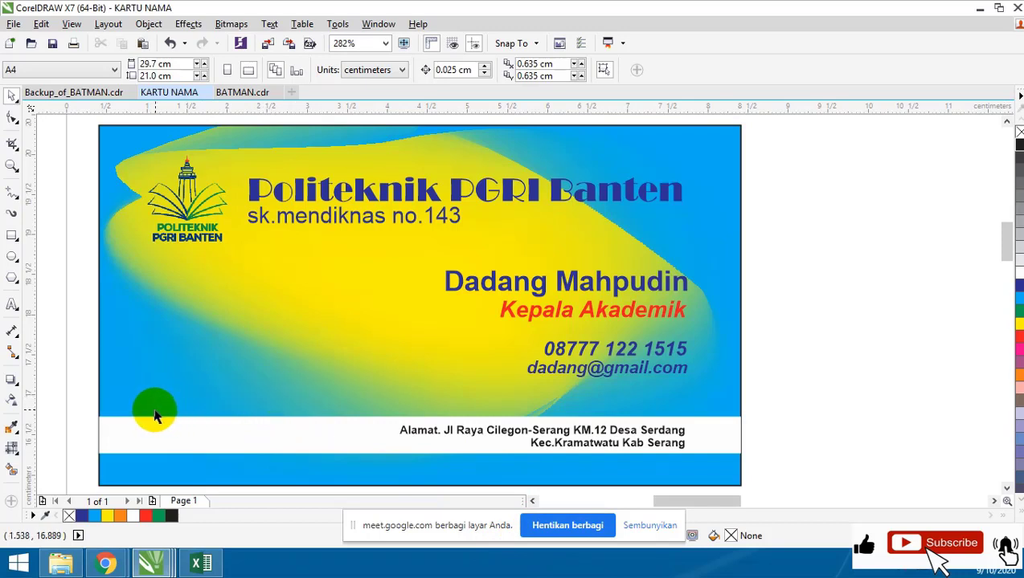
# Shorten the white address band from its left so it covers only the right half of the bottom strip
pyautogui.click(143, 438)
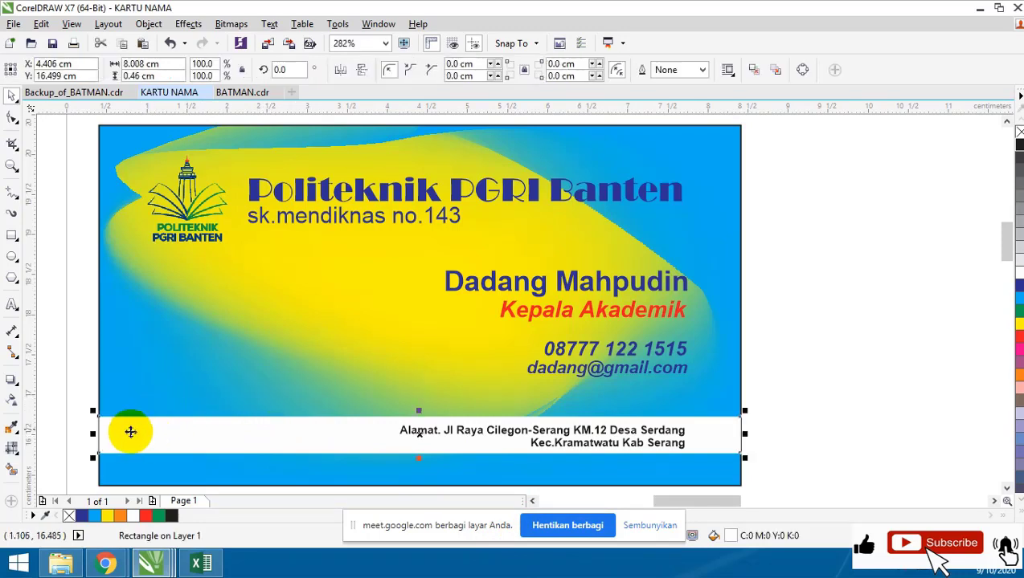
pyautogui.moveTo(96, 435); pyautogui.dragTo(384, 450)
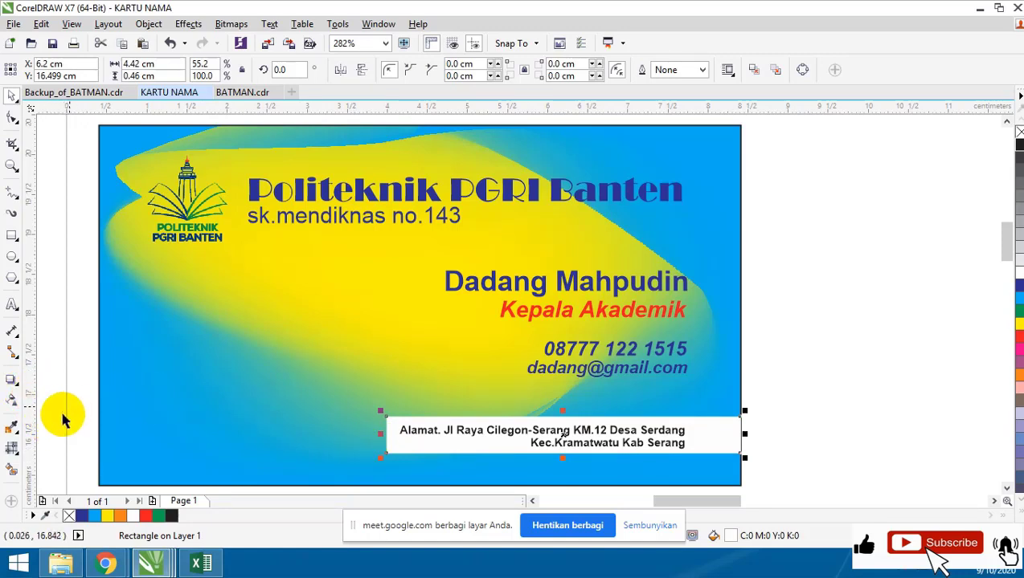
pyautogui.click(792, 407)
pyautogui.click(717, 428)
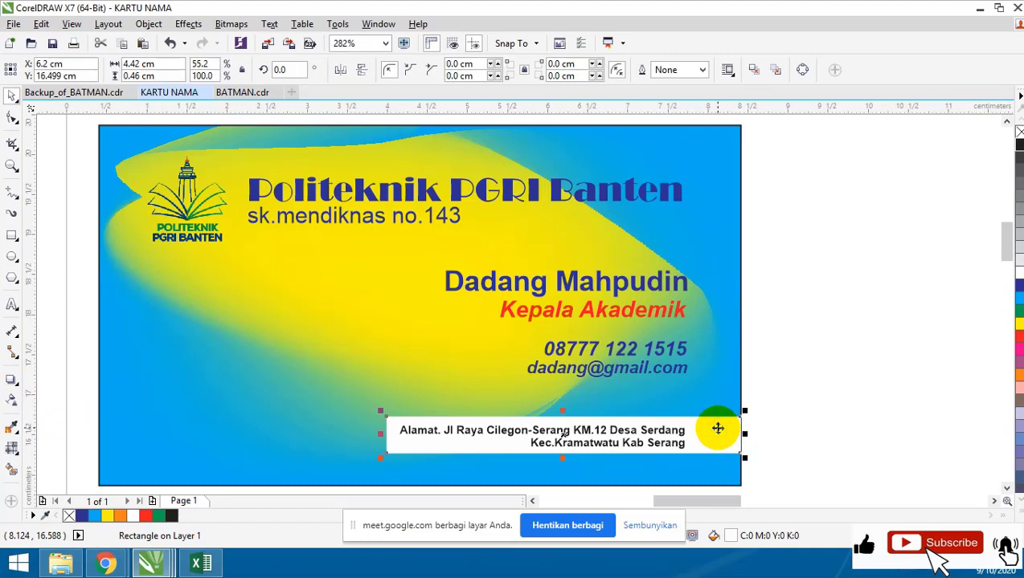
pyautogui.click(59, 338)
# Drop a copy of the e-mail line in the card's bottom-left corner
pyautogui.click(572, 432)
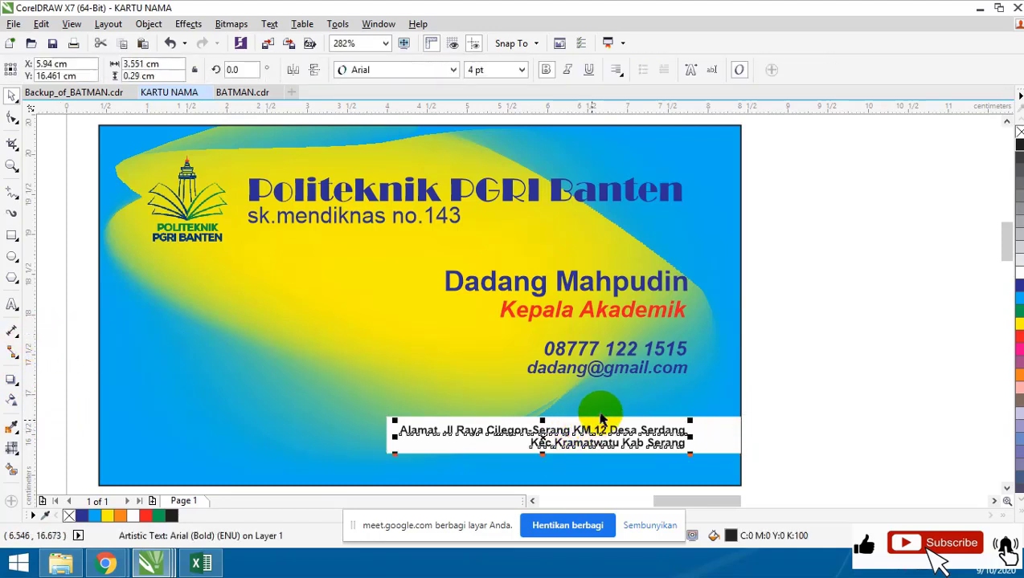
pyautogui.click(619, 371)
pyautogui.moveTo(619, 372); pyautogui.dragTo(182, 466)
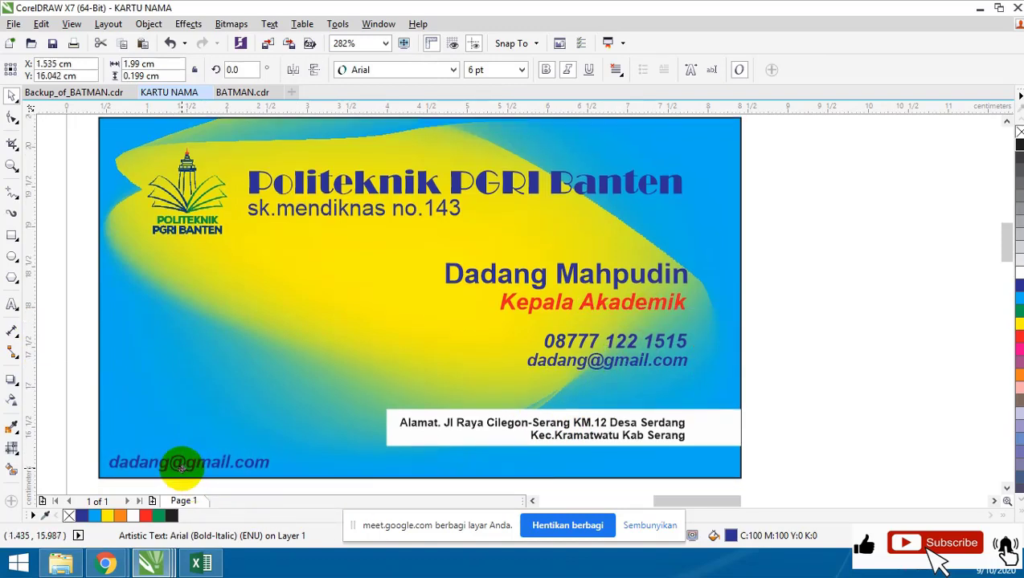
pyautogui.click(12, 304)
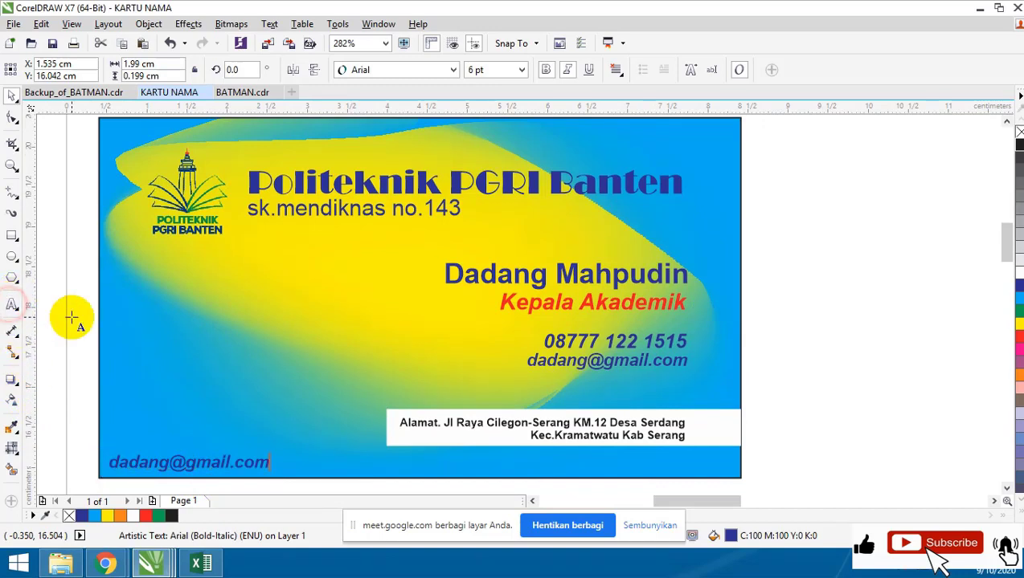
pyautogui.press('BackSpace')
pyautogui.press('BackSpace')
pyautogui.press('BackSpace')
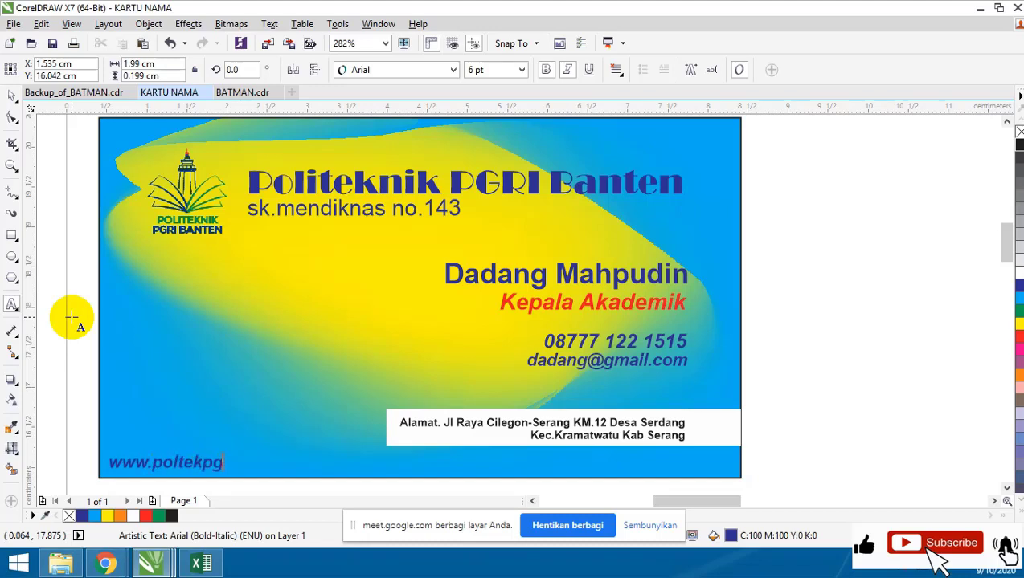
pyautogui.write('.ac.id')
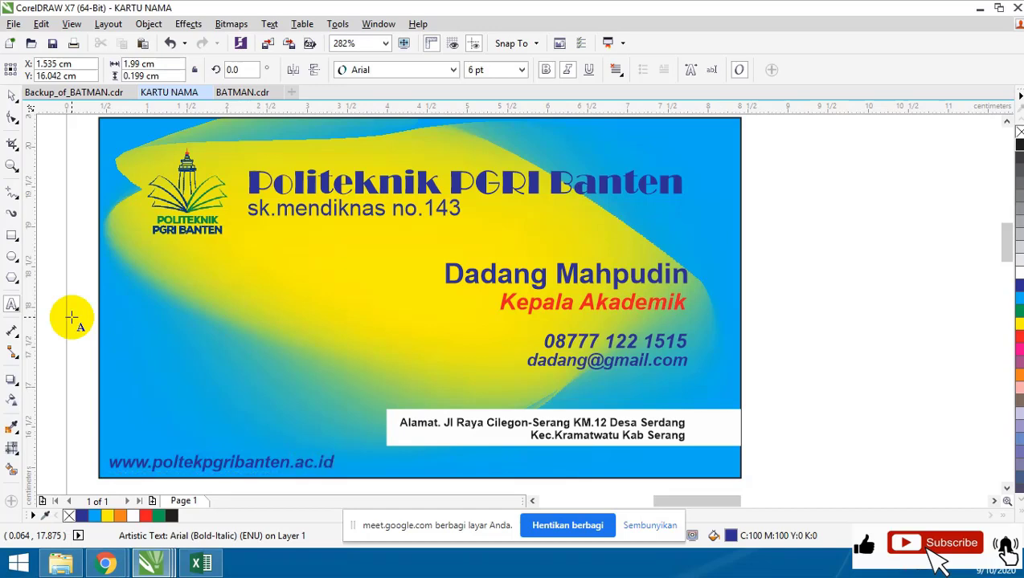
pyautogui.click(11, 95)
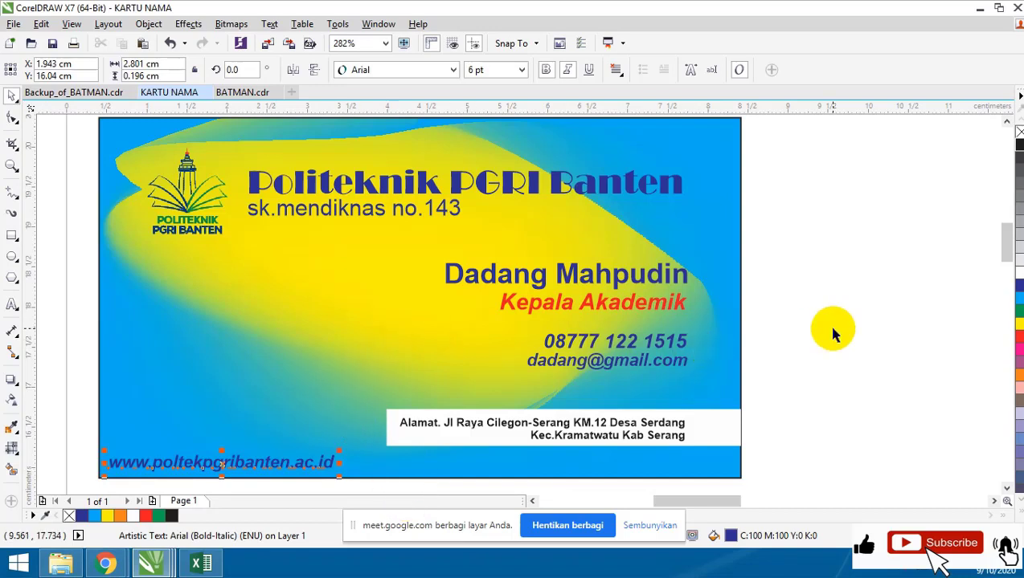
pyautogui.moveTo(783, 392); pyautogui.dragTo(378, 455)
pyautogui.moveTo(715, 434); pyautogui.dragTo(711, 465)
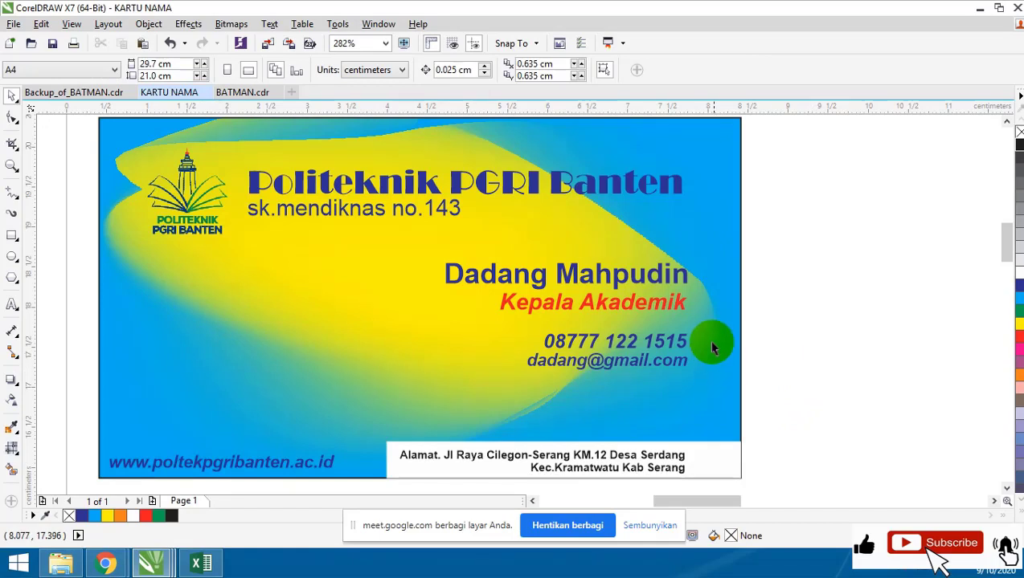
# Fill the bottom-right address band rectangle with orange from the palette
pyautogui.click(389, 473)
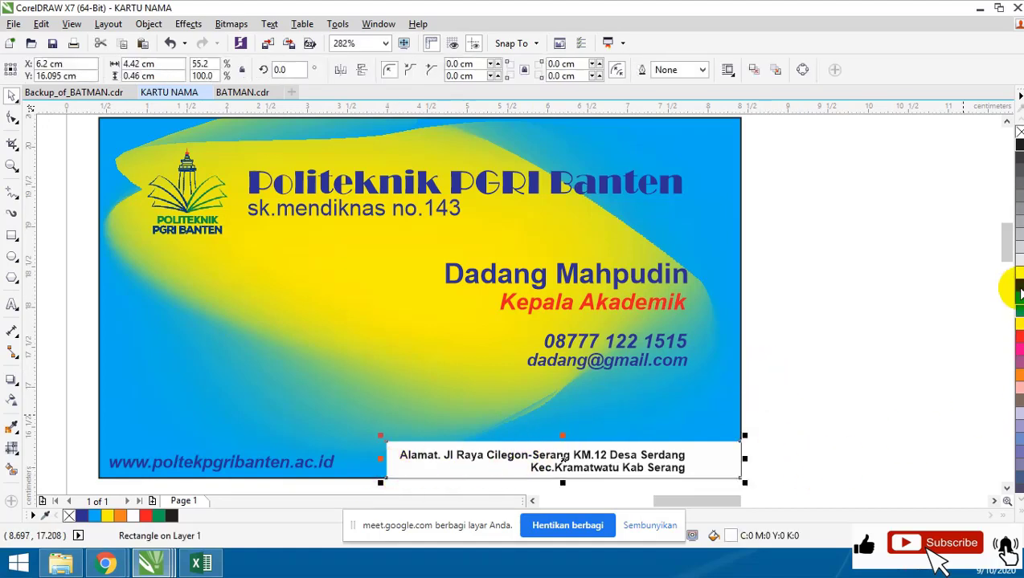
pyautogui.scroll(-2, 1005, 246)
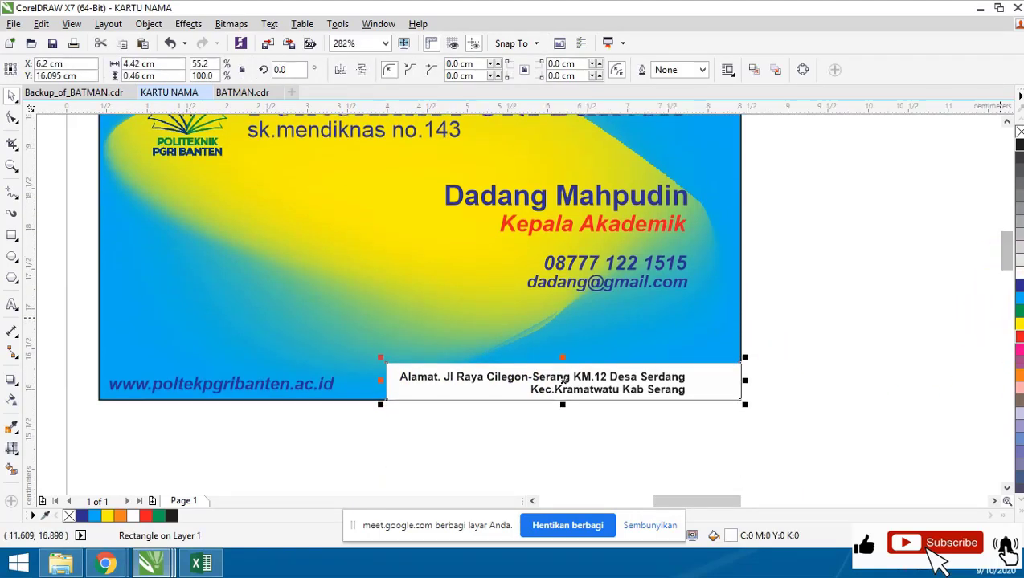
pyautogui.click(1018, 371)
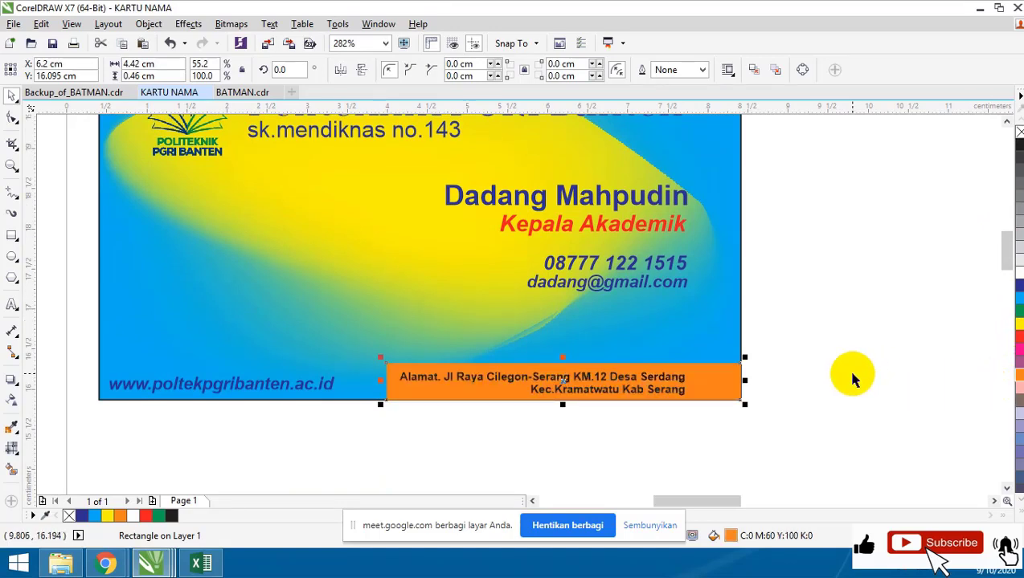
pyautogui.click(853, 379)
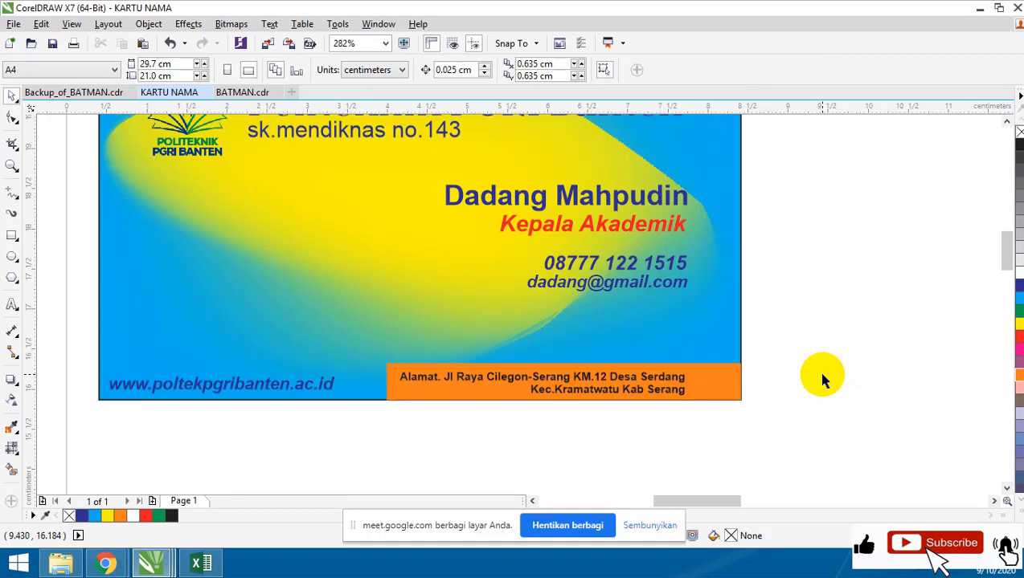
pyautogui.scroll(1, 823, 380)
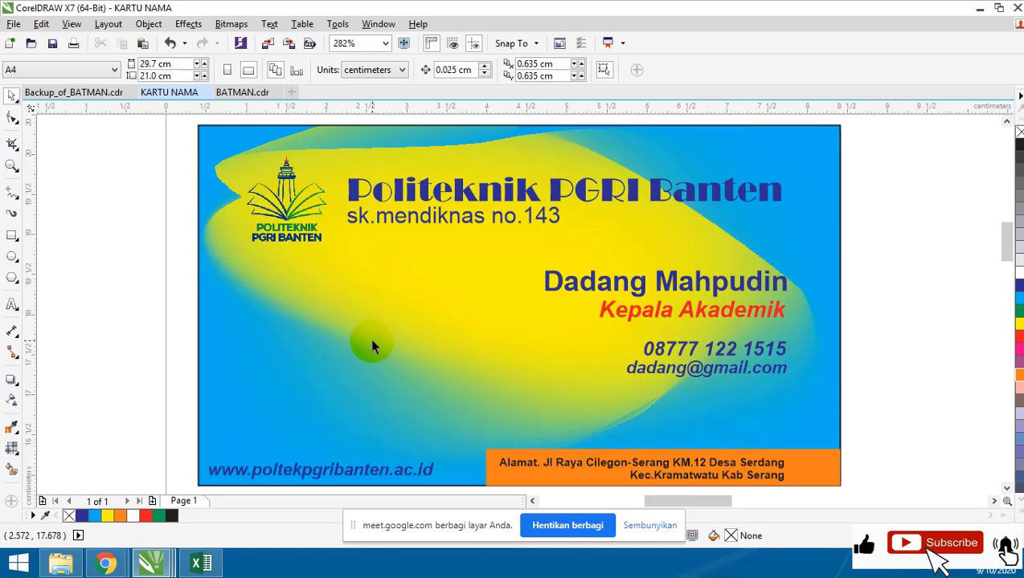
# Duplicate the logo, enlarge the copy and move it to the card centre
pyautogui.click(294, 238)
pyautogui.moveTo(292, 233); pyautogui.dragTo(349, 394)
pyautogui.moveTo(387, 329); pyautogui.dragTo(447, 263)
pyautogui.moveTo(394, 346); pyautogui.dragTo(522, 312)
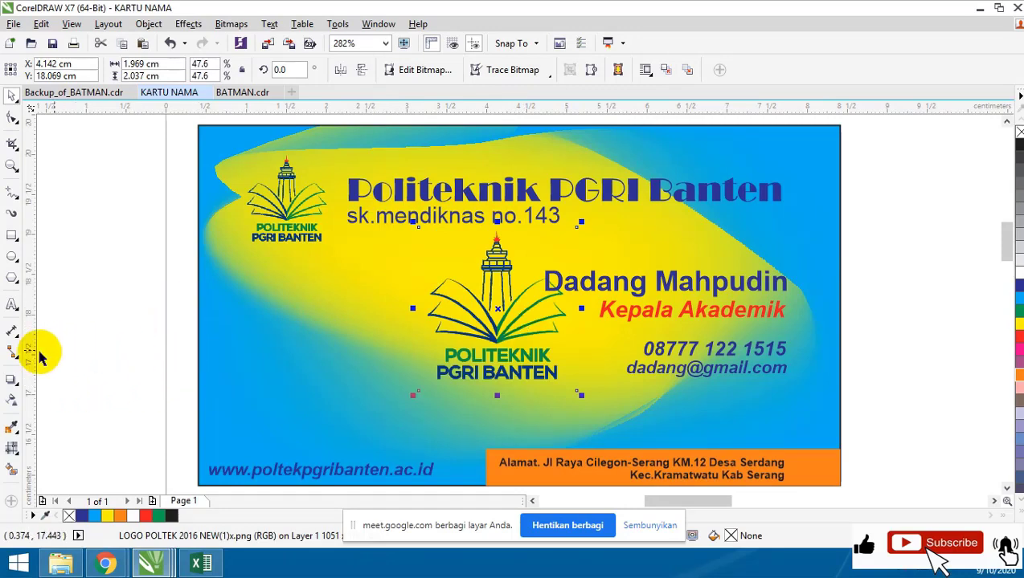
# Apply an angled linear transparency to the centre logo so it fades into a pale watermark
pyautogui.click(12, 402)
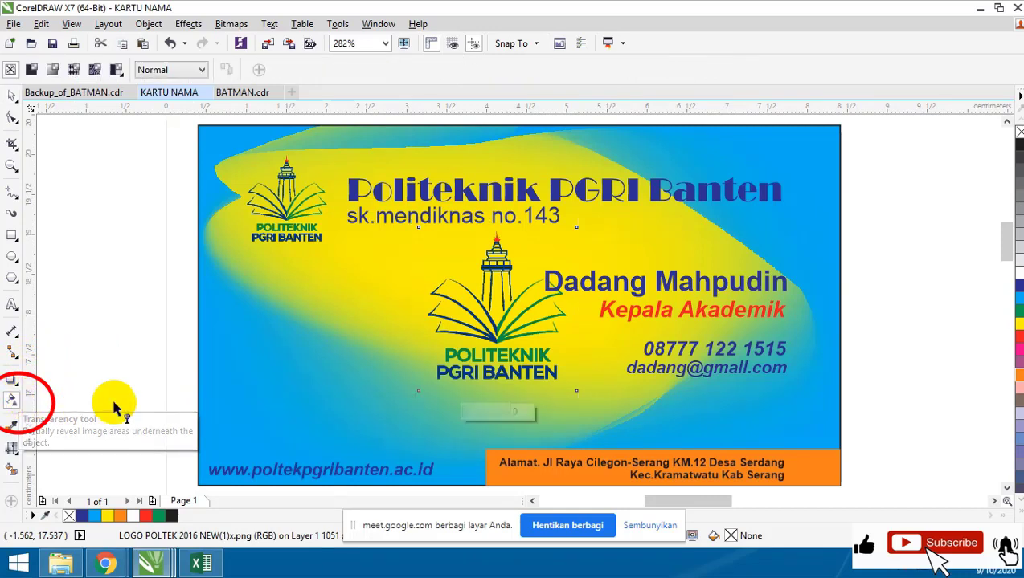
pyautogui.moveTo(498, 337); pyautogui.dragTo(232, 372)
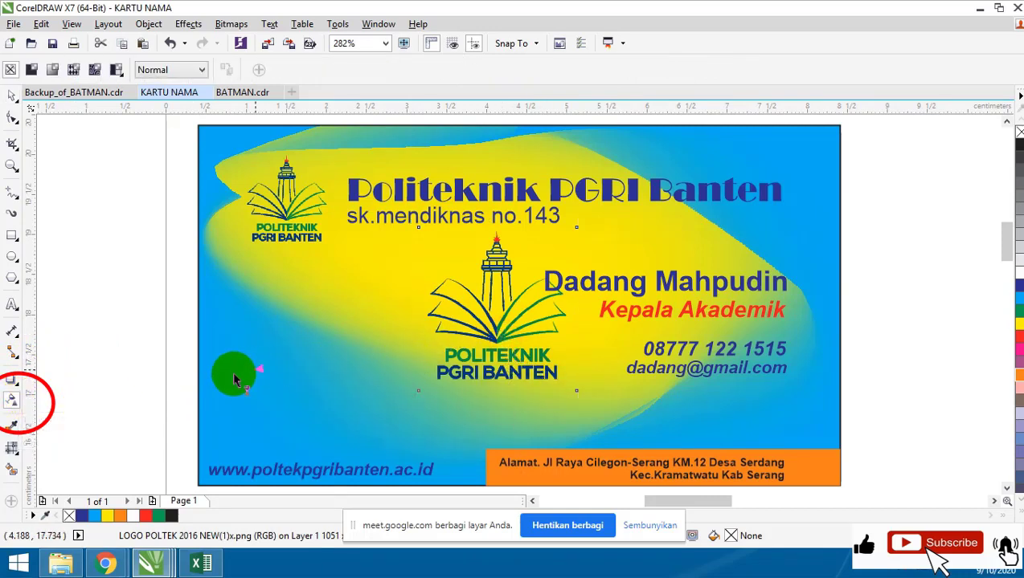
pyautogui.moveTo(498, 338); pyautogui.dragTo(941, 175)
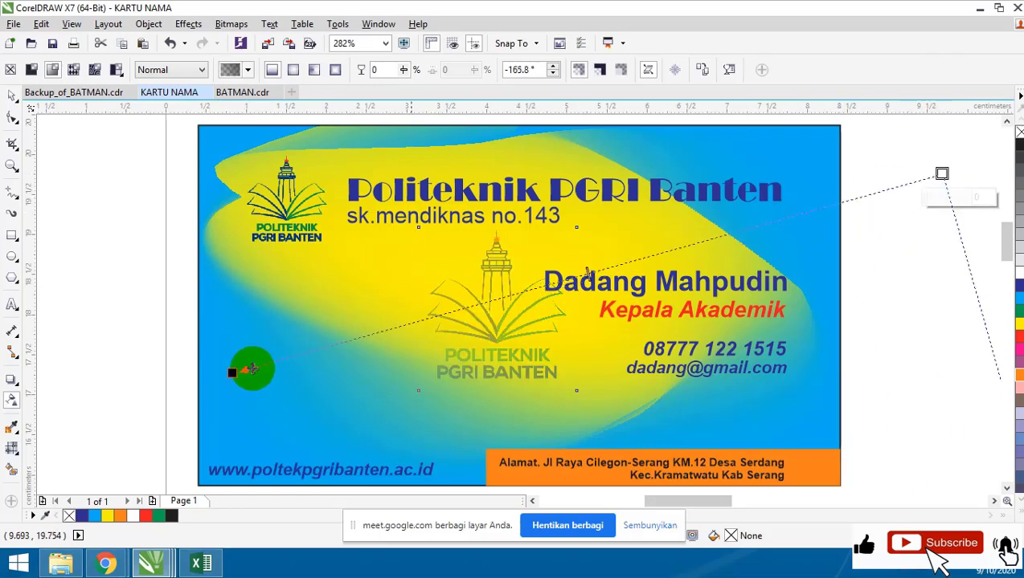
pyautogui.moveTo(232, 372); pyautogui.dragTo(413, 335)
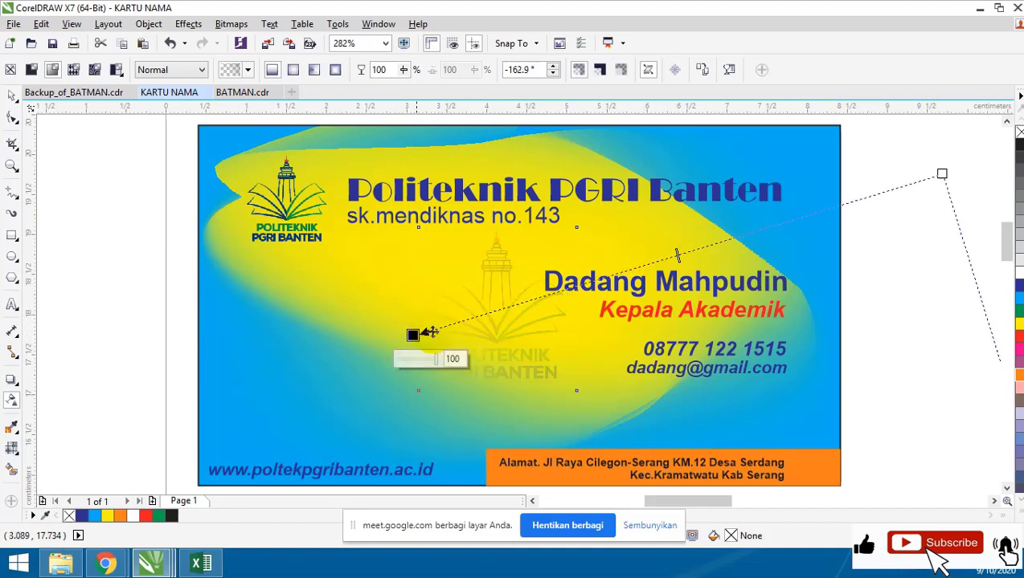
pyautogui.click(12, 96)
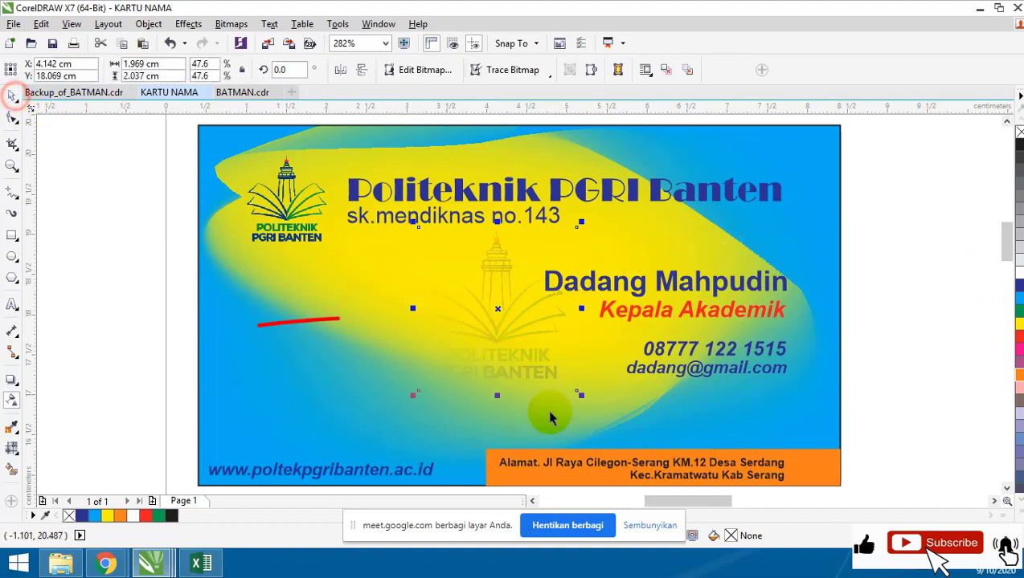
# Scale the faded watermark logo up to about 62% and nudge it slightly left and down
pyautogui.click(410, 397)
pyautogui.click(496, 374)
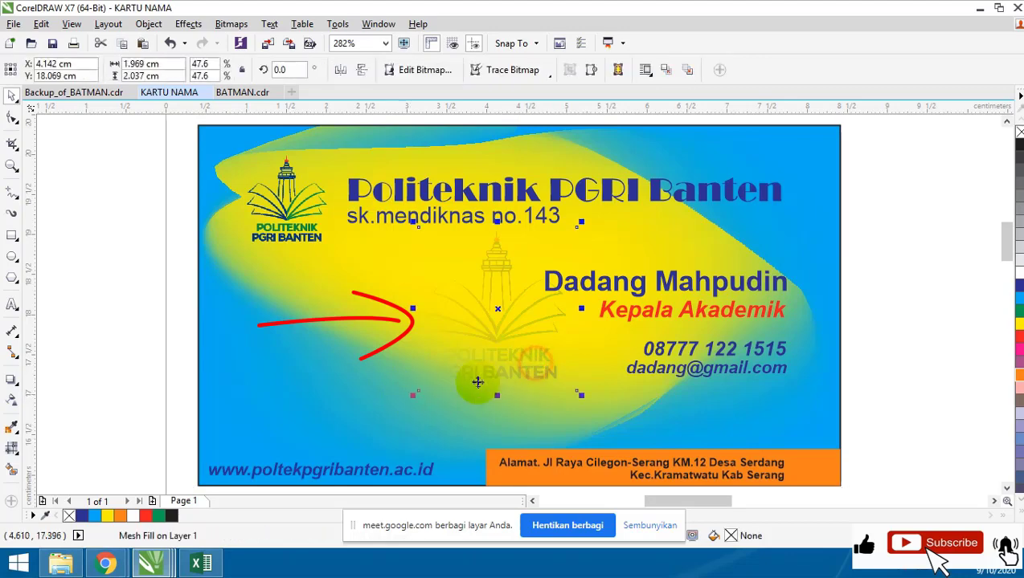
pyautogui.moveTo(413, 392); pyautogui.dragTo(314, 438)
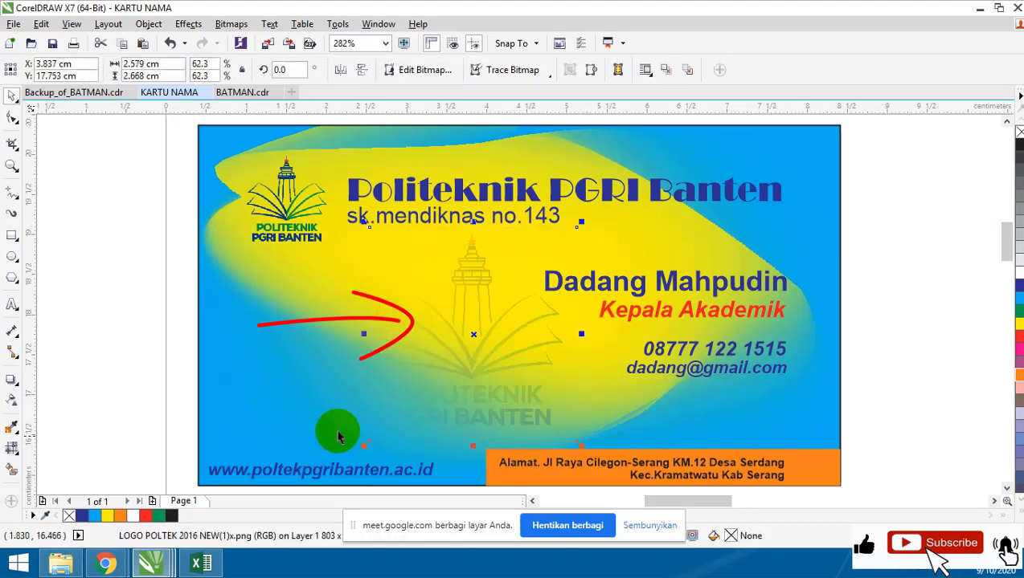
pyautogui.moveTo(475, 361); pyautogui.dragTo(458, 369)
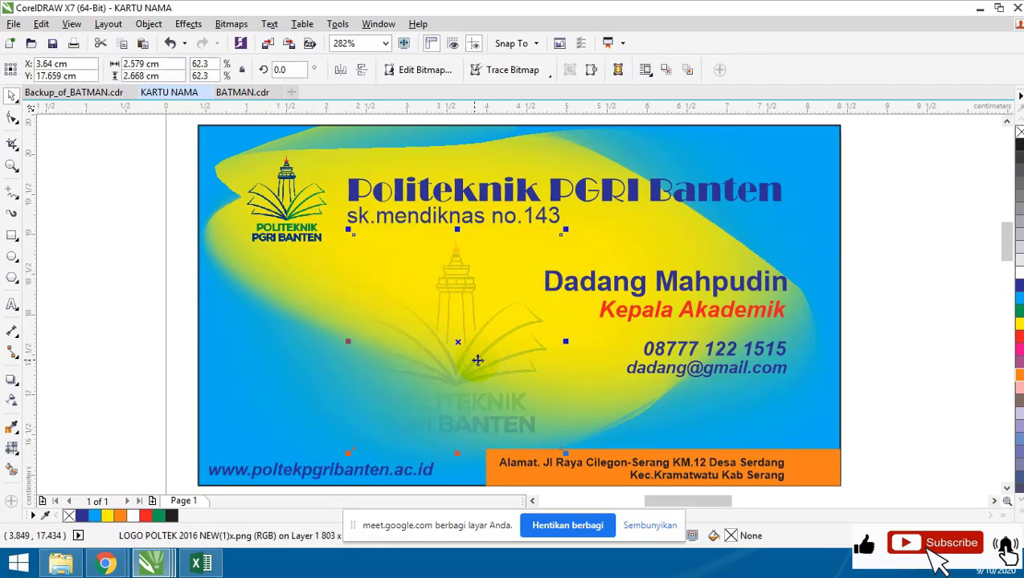
pyautogui.click(102, 169)
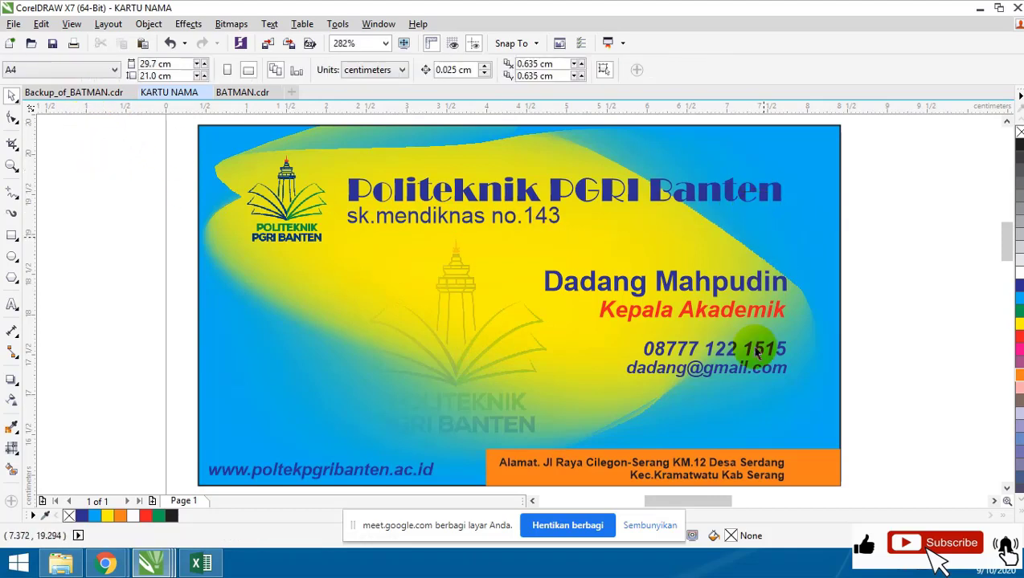
# Check the address text in the orange band and preview the card full screen with F9
pyautogui.click(776, 472)
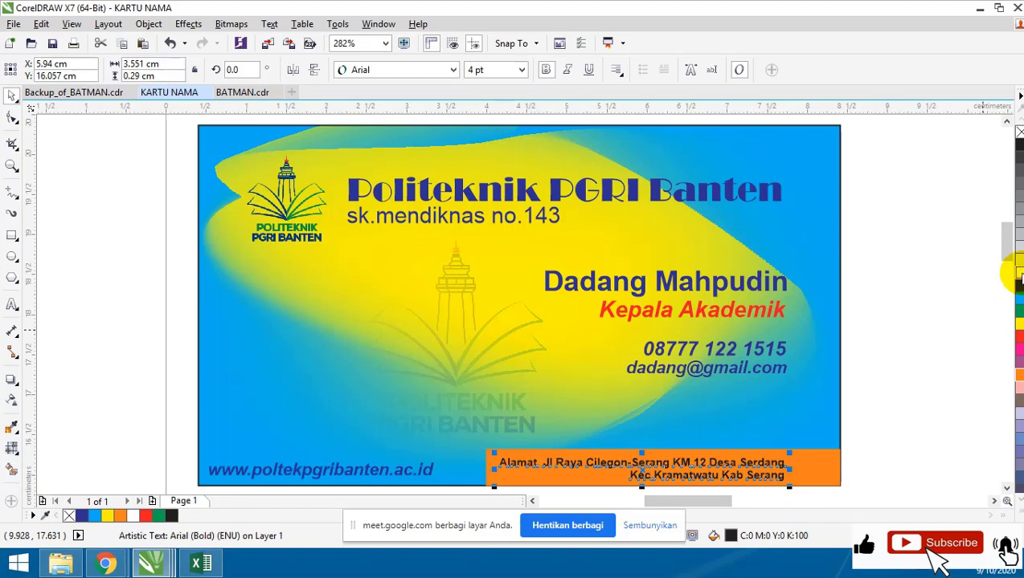
pyautogui.click(929, 323)
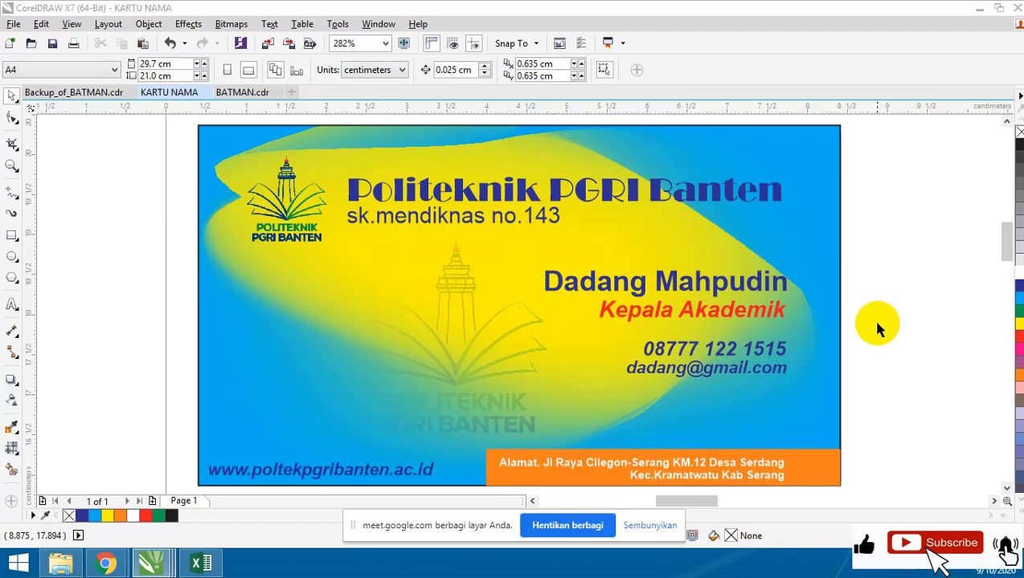
pyautogui.press('F9')
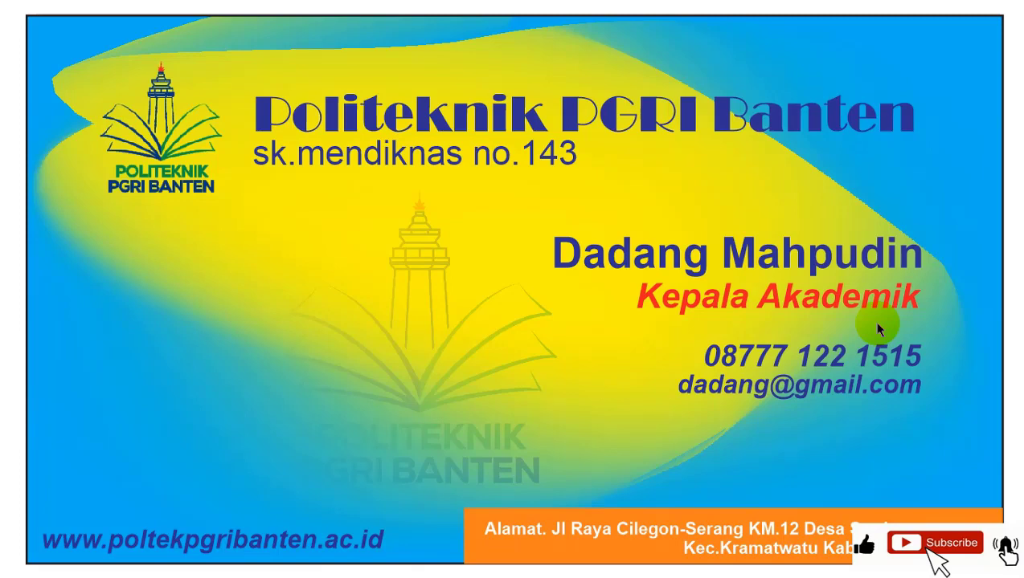
pyautogui.click(876, 325)
pyautogui.scroll(-3, 877, 317)
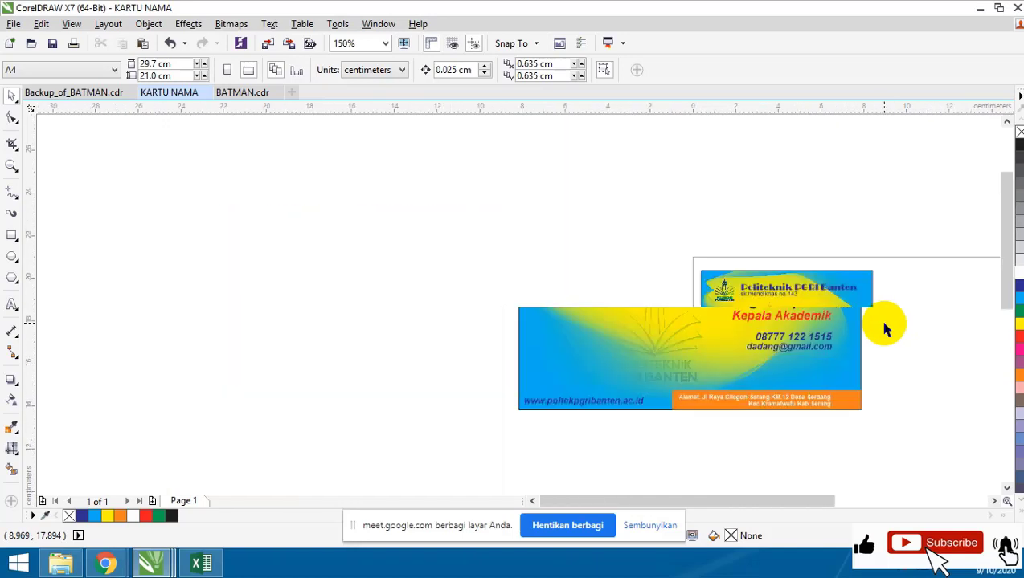
pyautogui.moveTo(815, 496); pyautogui.dragTo(876, 496)
pyautogui.moveTo(1008, 256); pyautogui.dragTo(982, 301)
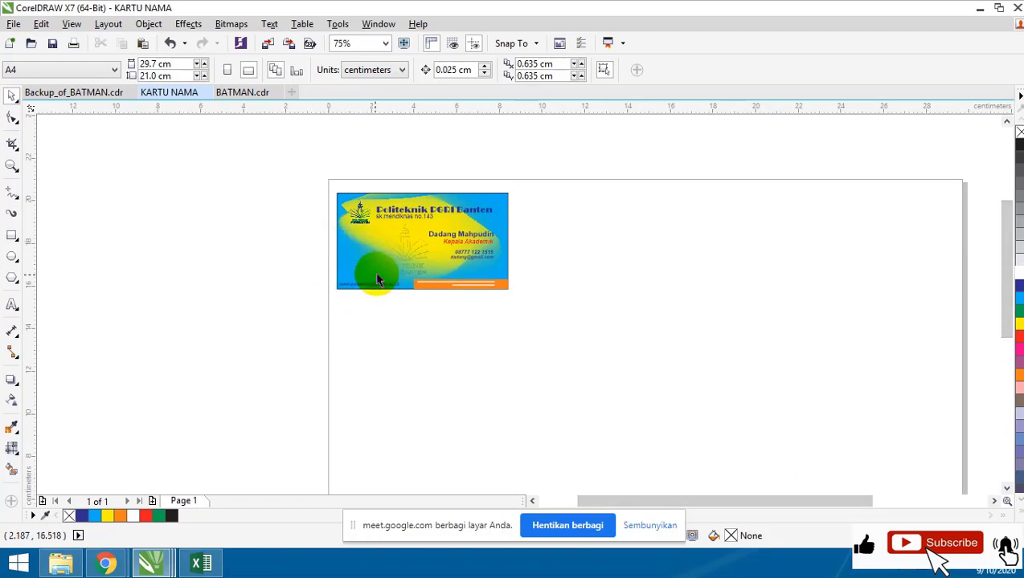
pyautogui.scroll(2, 416, 308)
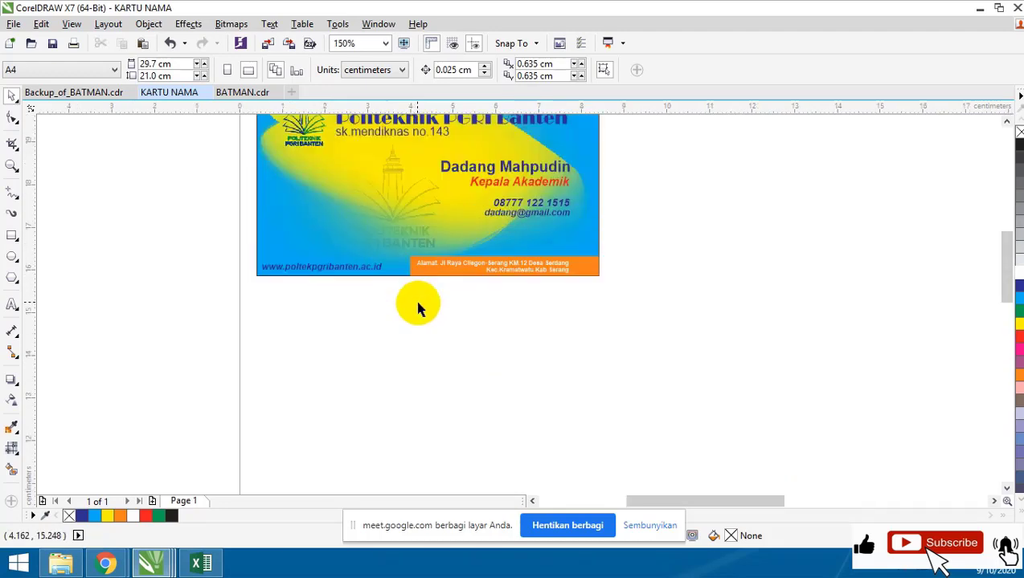
pyautogui.scroll(1, 434, 301)
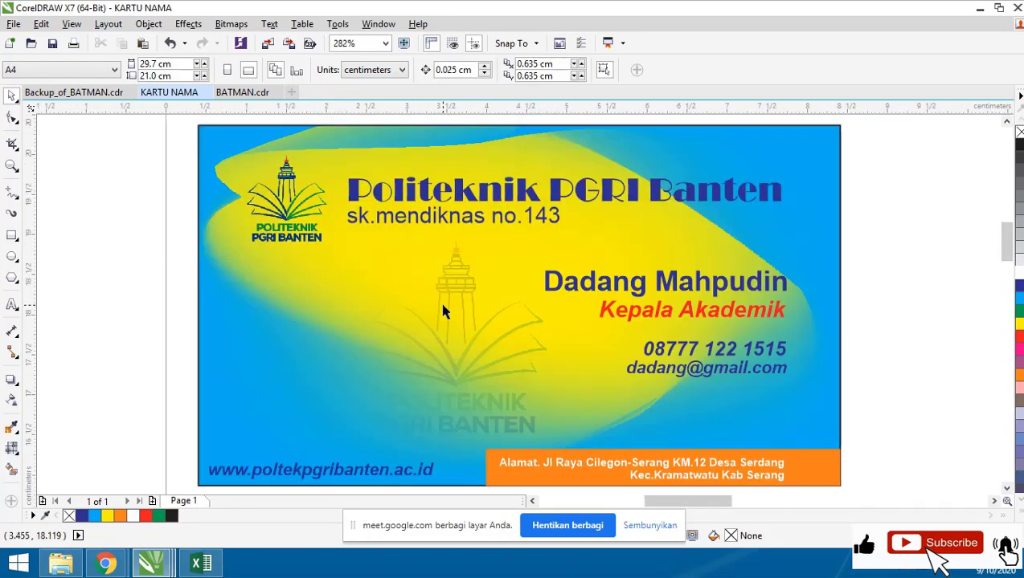
pyautogui.scroll(-1, 441, 313)
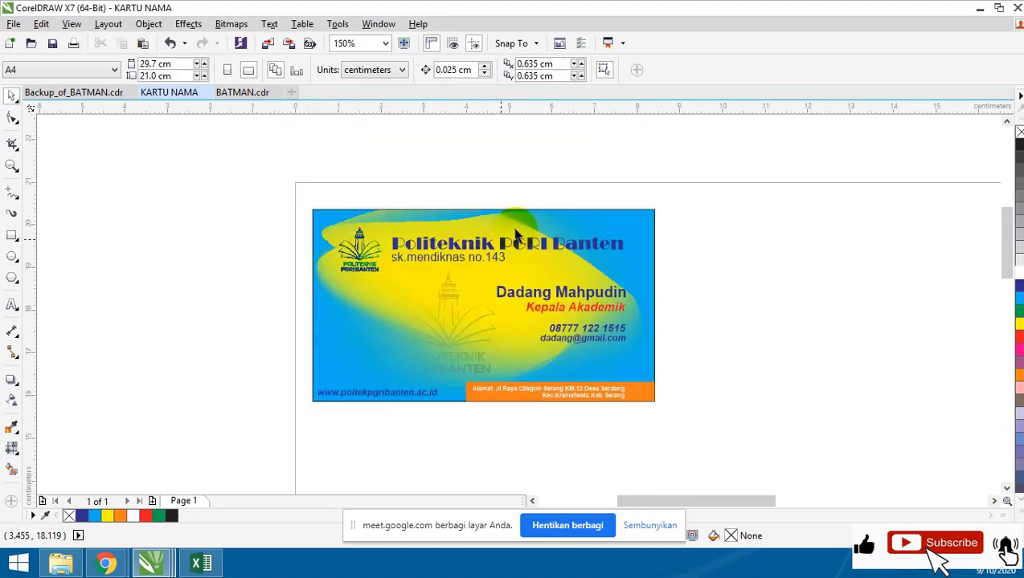
pyautogui.moveTo(267, 178); pyautogui.dragTo(671, 438)
# Group the card's 12 selected objects into one group
pyautogui.click(267, 179)
pyautogui.rightClick(601, 270)
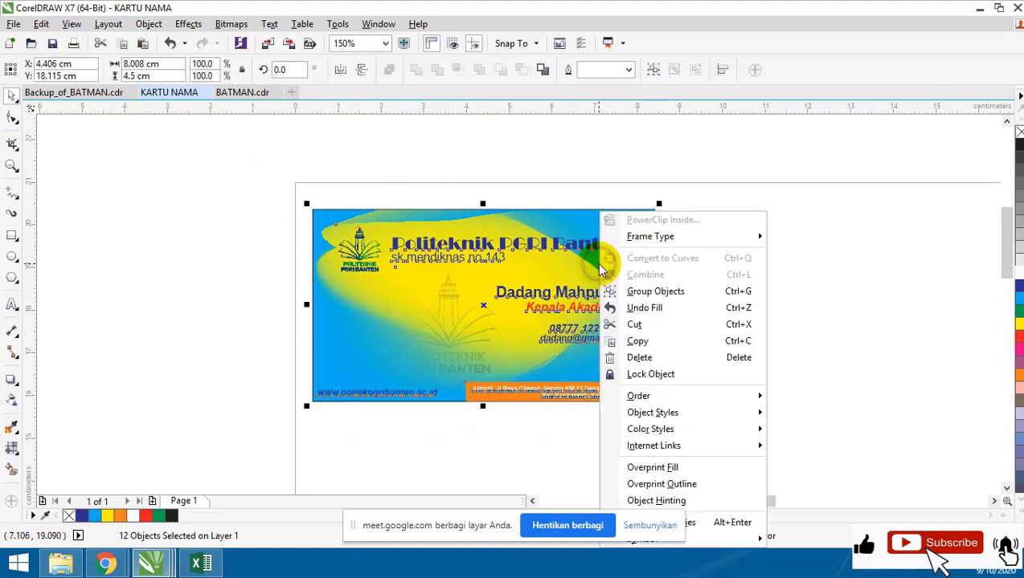
pyautogui.click(632, 291)
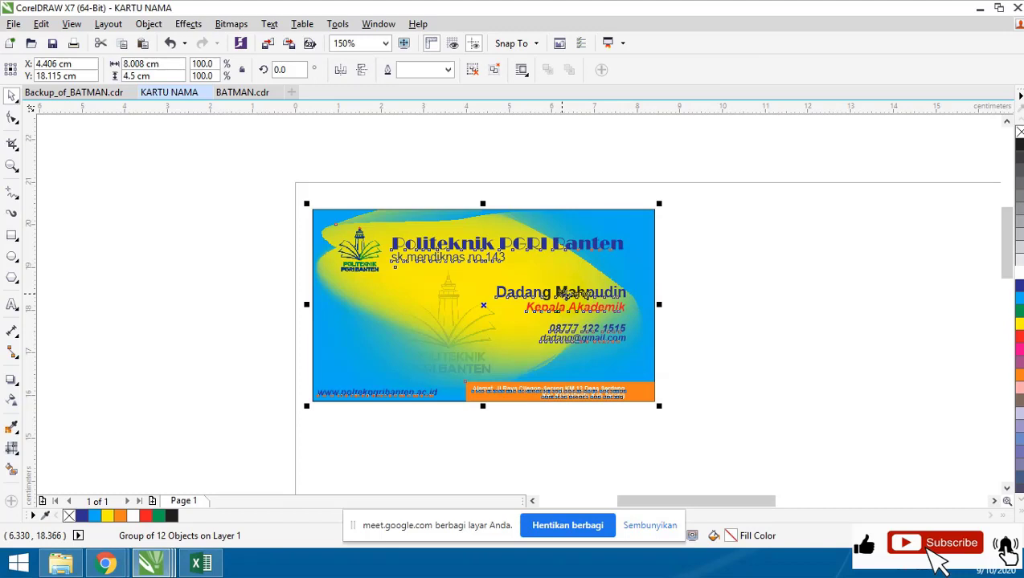
# Duplicate the grouped card twice and line up the three cards side by side
pyautogui.click(518, 210)
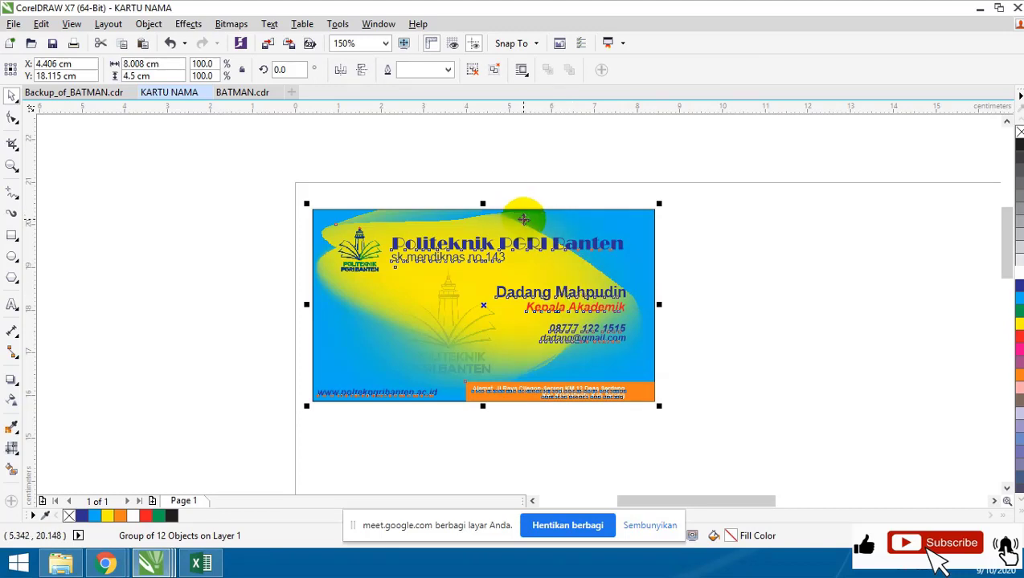
pyautogui.moveTo(523, 218); pyautogui.dragTo(842, 294)
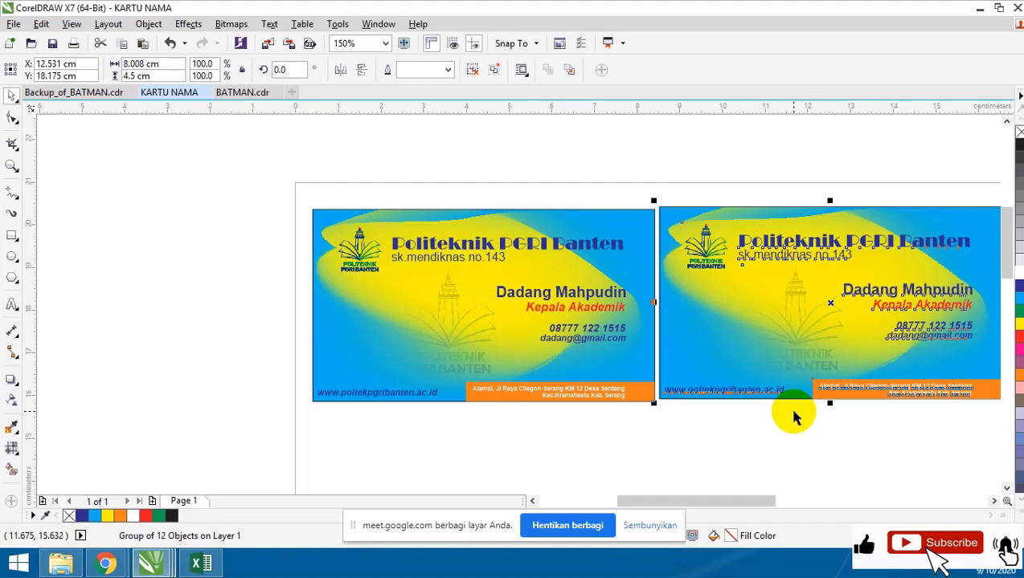
pyautogui.scroll(-2, 791, 413)
pyautogui.moveTo(757, 502); pyautogui.dragTo(835, 491)
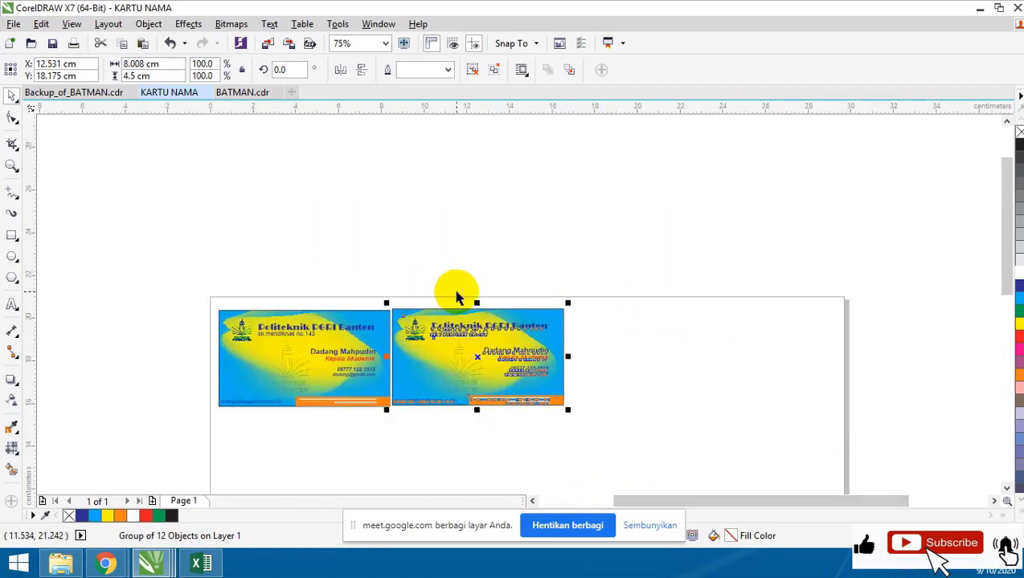
pyautogui.moveTo(532, 327); pyautogui.dragTo(705, 325)
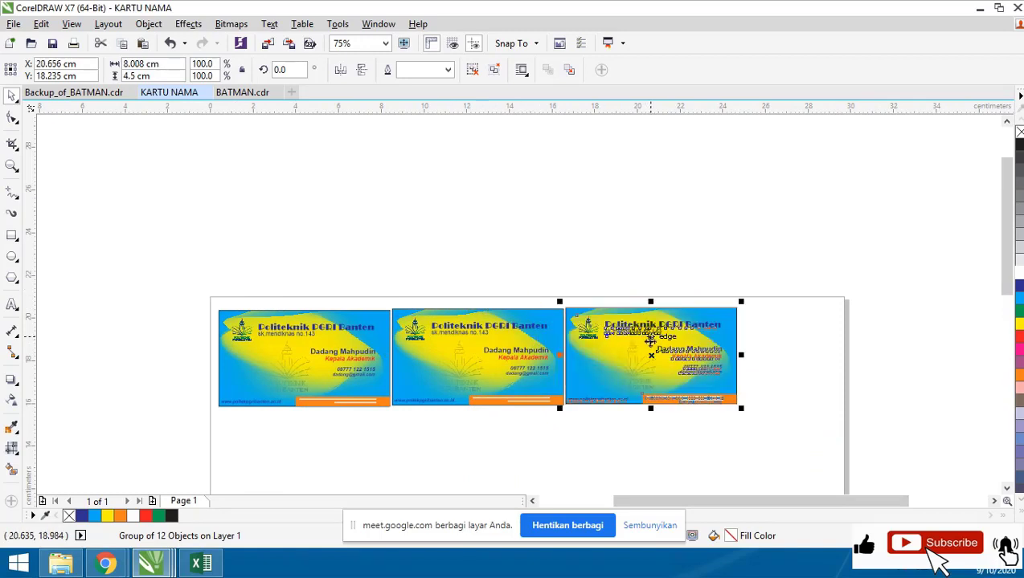
pyautogui.moveTo(187, 284); pyautogui.dragTo(791, 442)
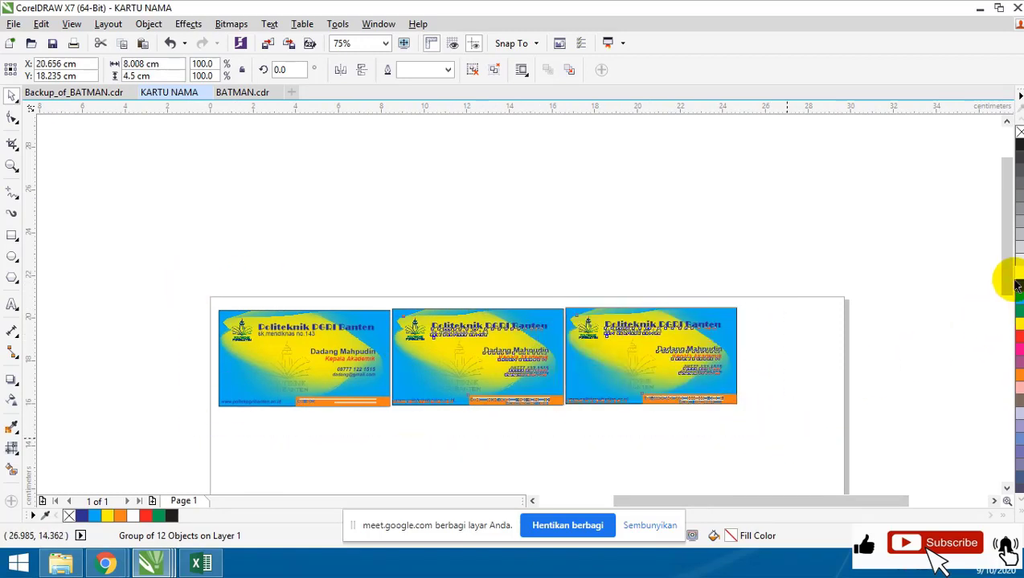
pyautogui.scroll(-2, 1011, 283)
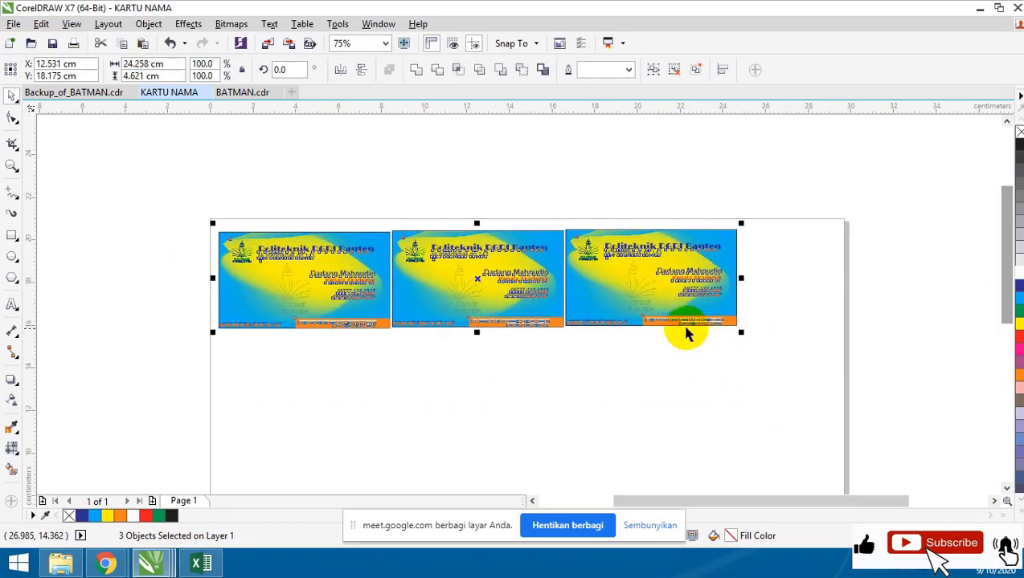
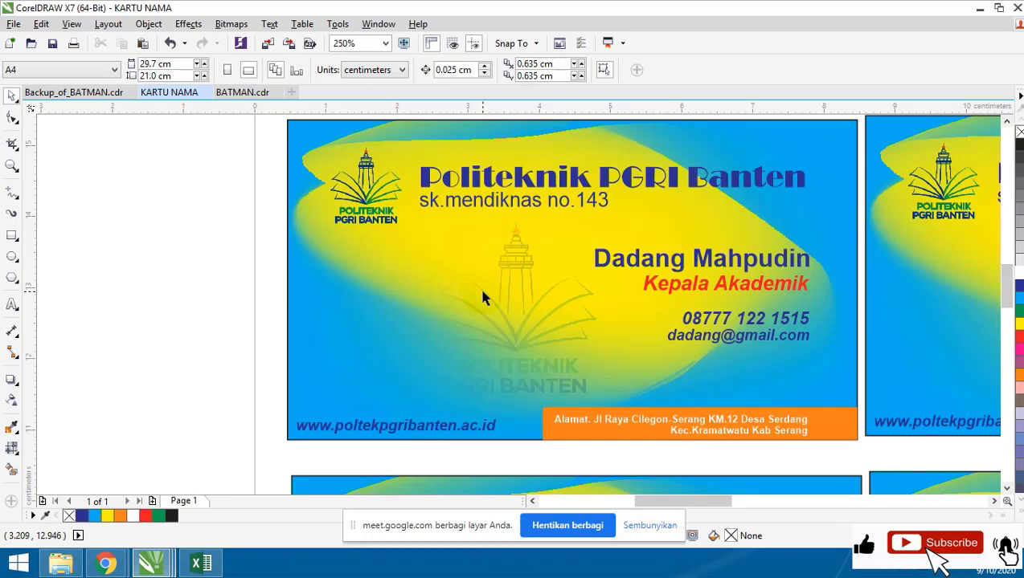
# Zoom out to see the whole A4 page with the twelve-card grid
pyautogui.scroll(-5, 482, 297)
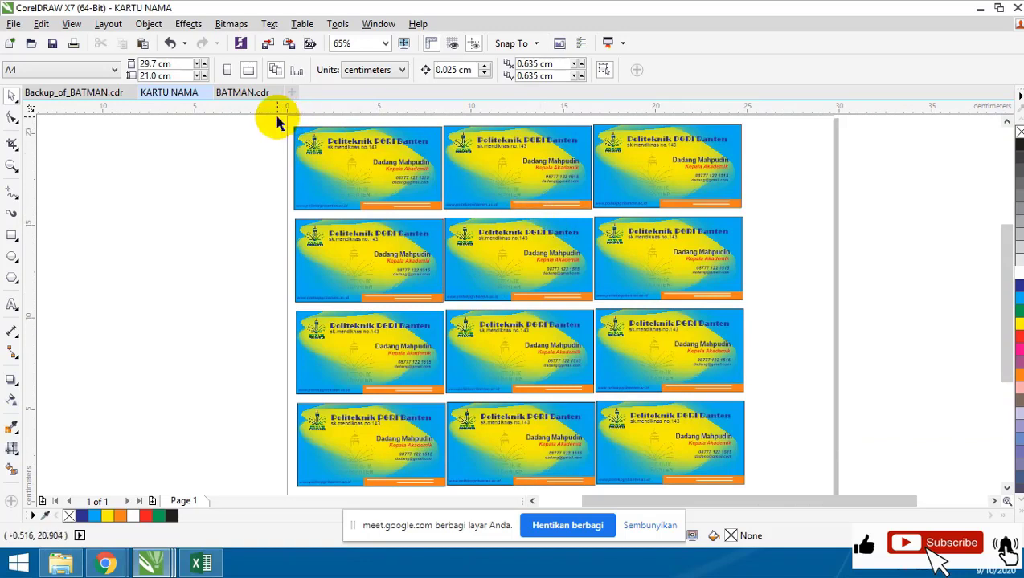
# Group all twelve business cards with Ctrl+G and center the group on the A4 page
pyautogui.moveTo(274, 117); pyautogui.dragTo(776, 458)
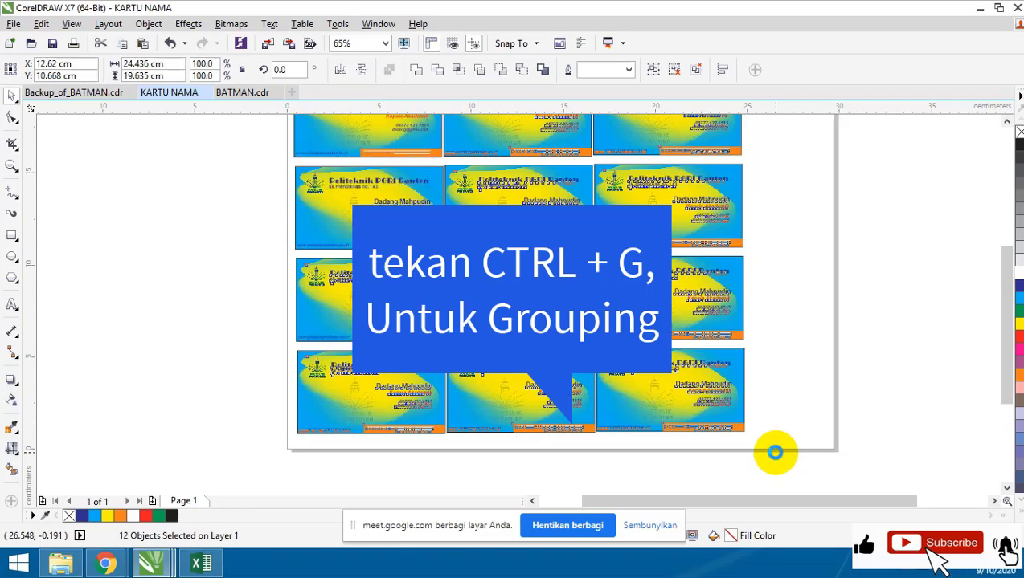
pyautogui.hotkey('ctrl', 'g')
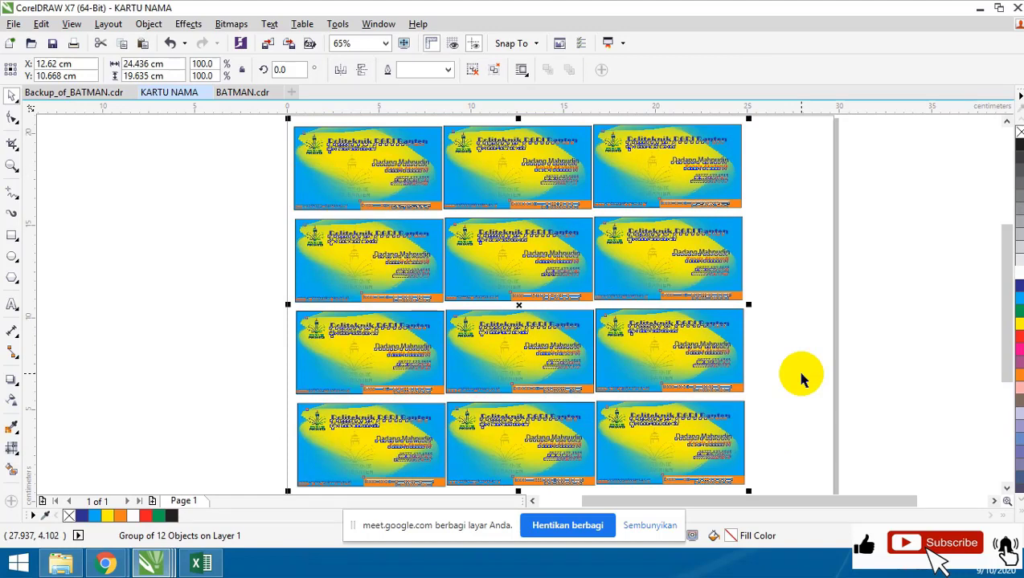
pyautogui.click(801, 374)
pyautogui.press('p')
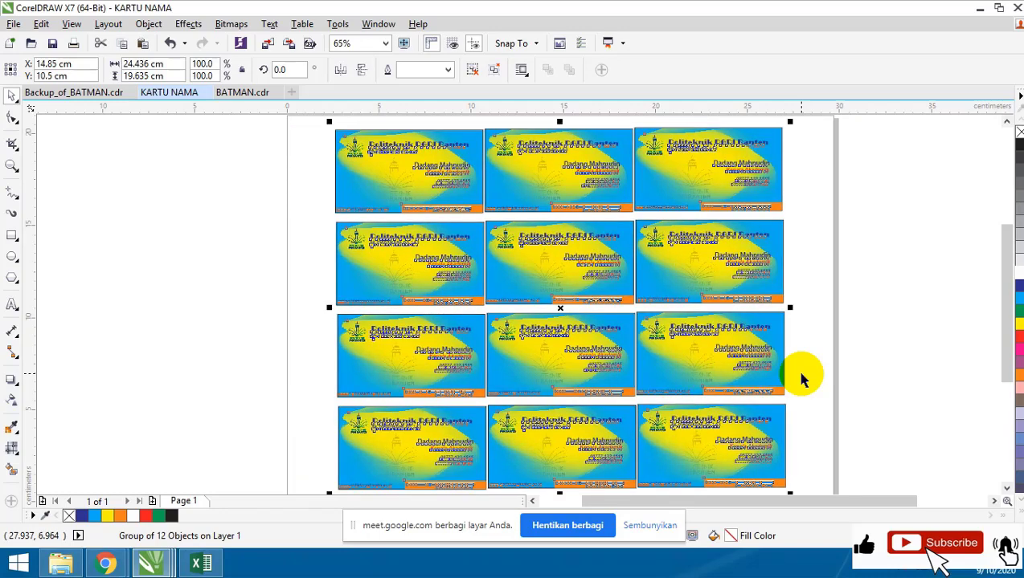
pyautogui.click(800, 378)
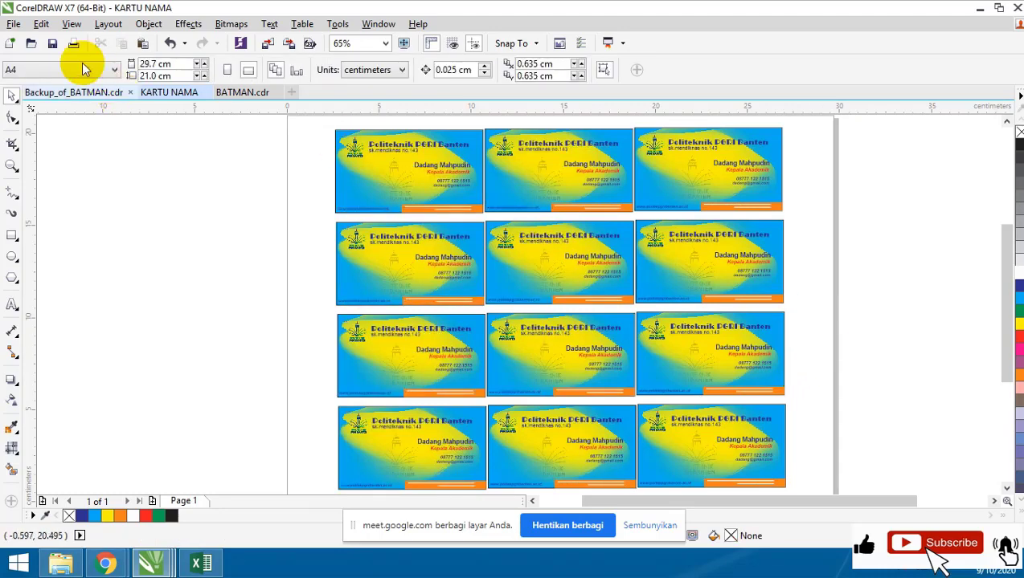
# Start Publish to PDF and browse into the NGAJAR folder on the DATA drive
pyautogui.click(15, 26)
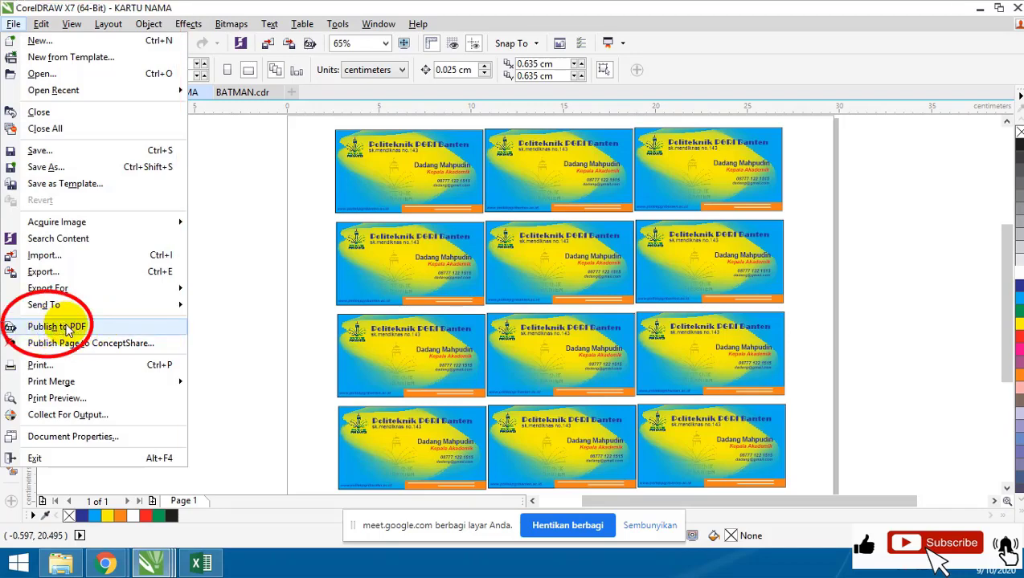
pyautogui.click(68, 328)
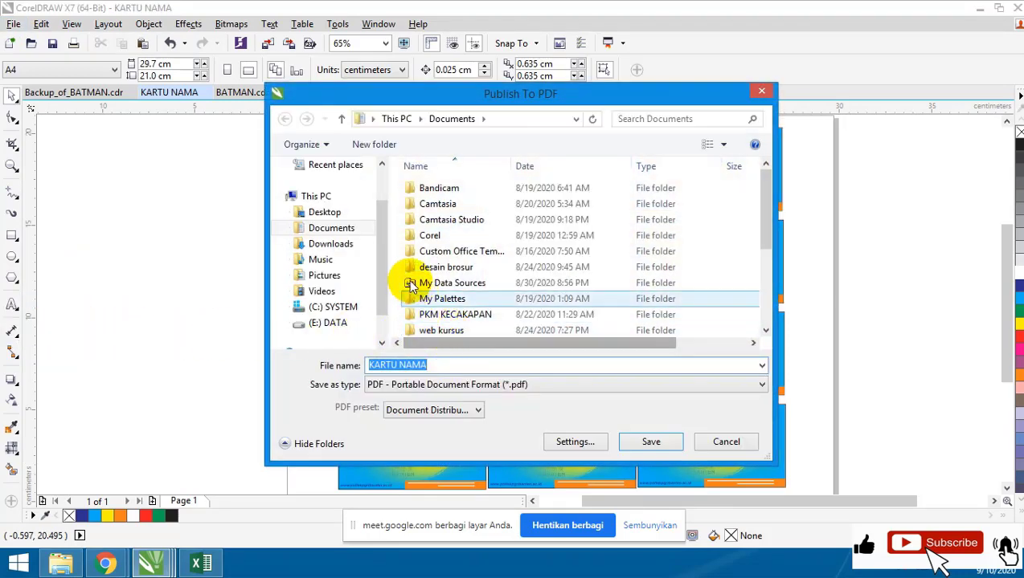
pyautogui.scroll(-1, 368, 273)
pyautogui.click(328, 308)
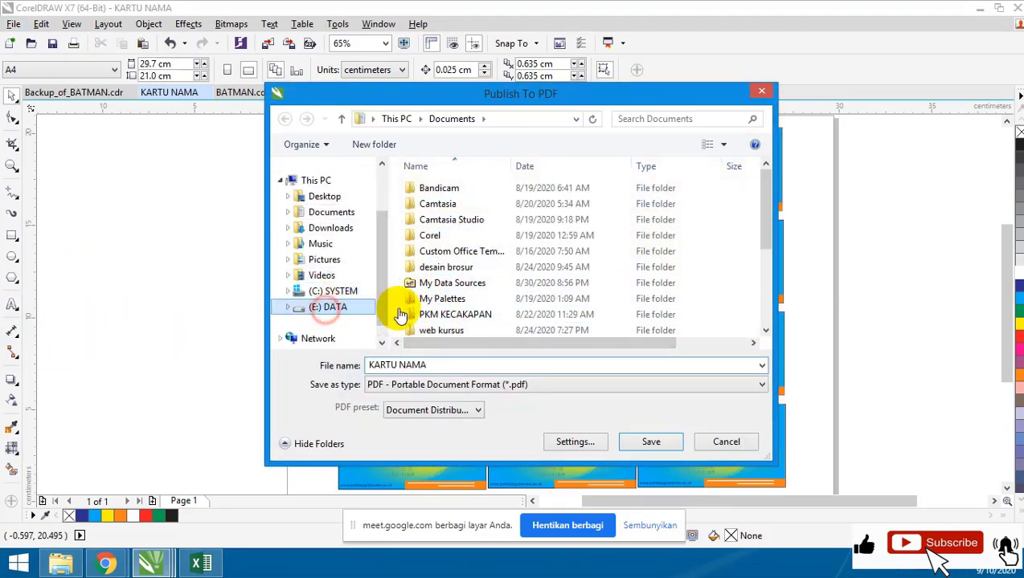
pyautogui.click(454, 270)
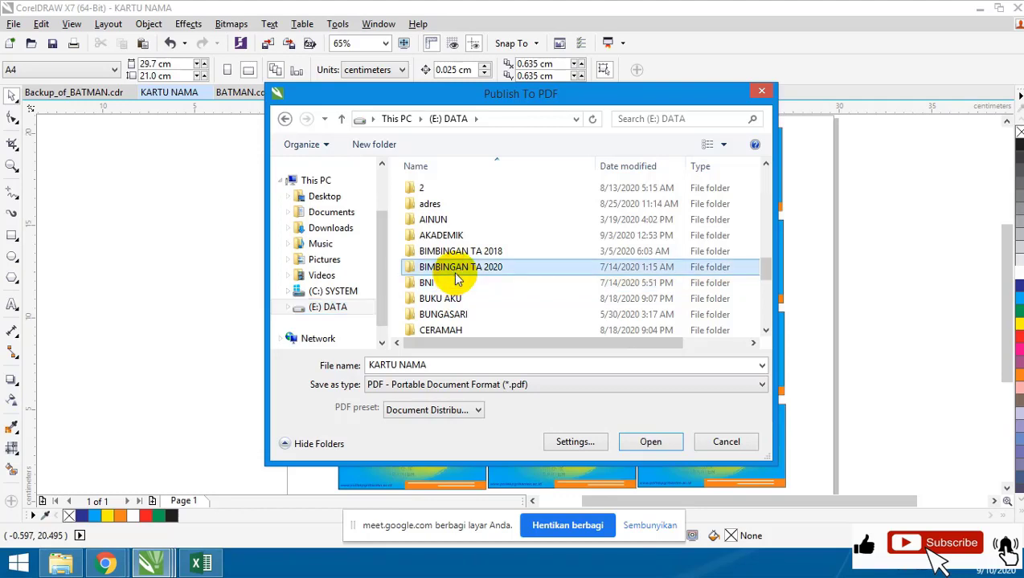
pyautogui.scroll(-10, 456, 277)
pyautogui.doubleClick(446, 204)
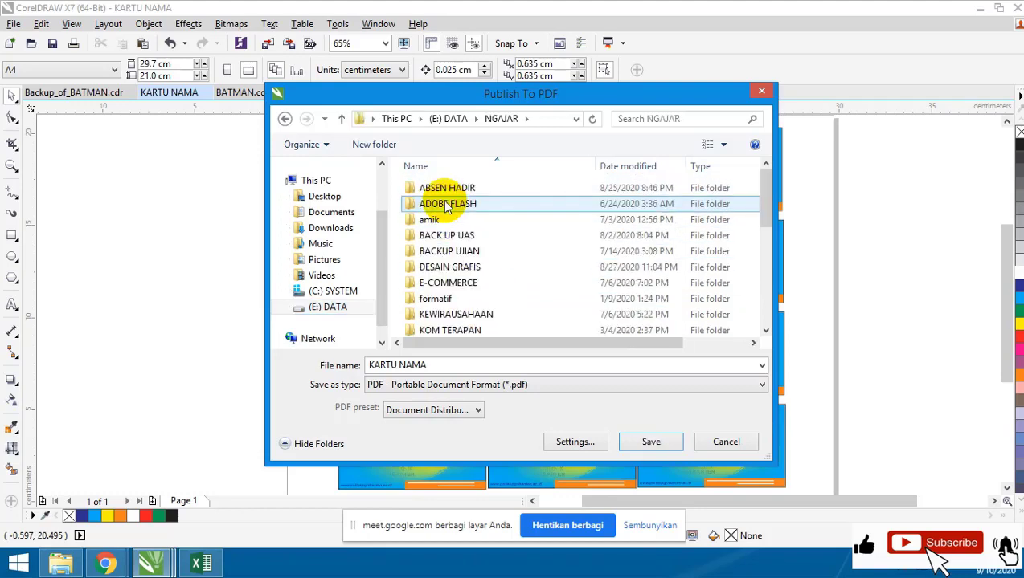
# Save the PDF as KARTU NAMA in DESAIN GRAFIS\mi-08
pyautogui.click(472, 268)
pyautogui.scroll(-1, 472, 271)
pyautogui.scroll(1, 473, 274)
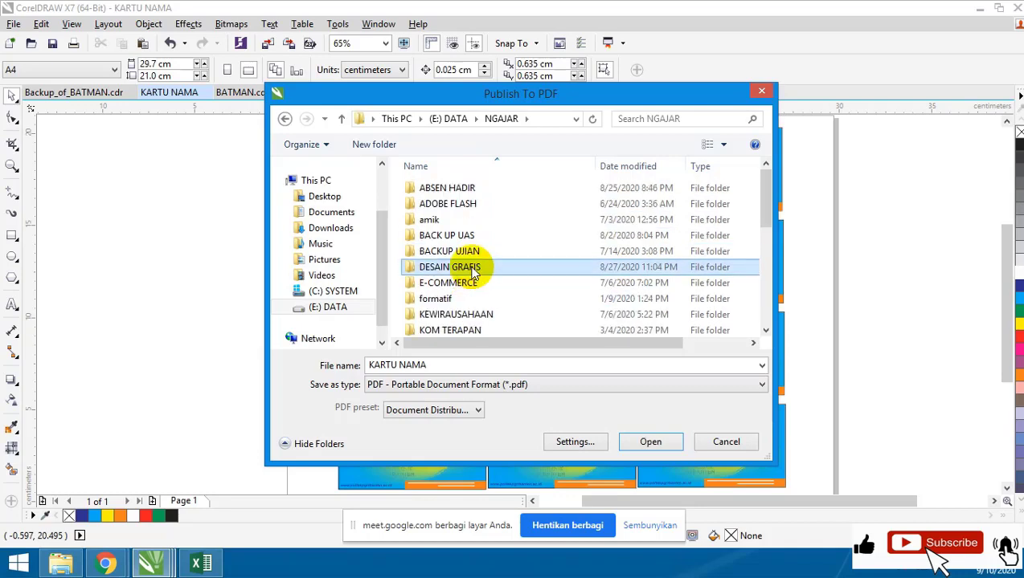
pyautogui.doubleClick(472, 268)
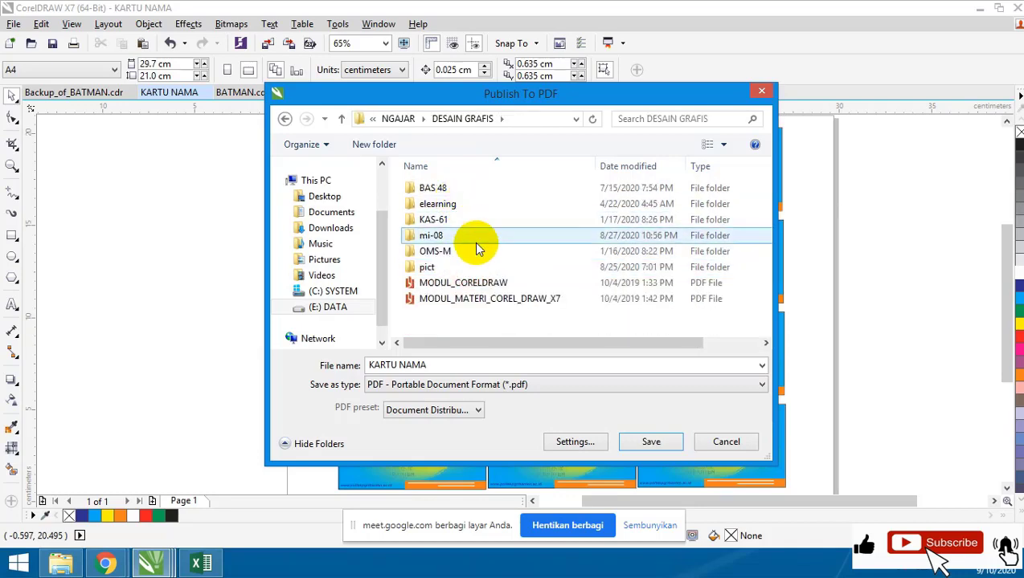
pyautogui.doubleClick(450, 236)
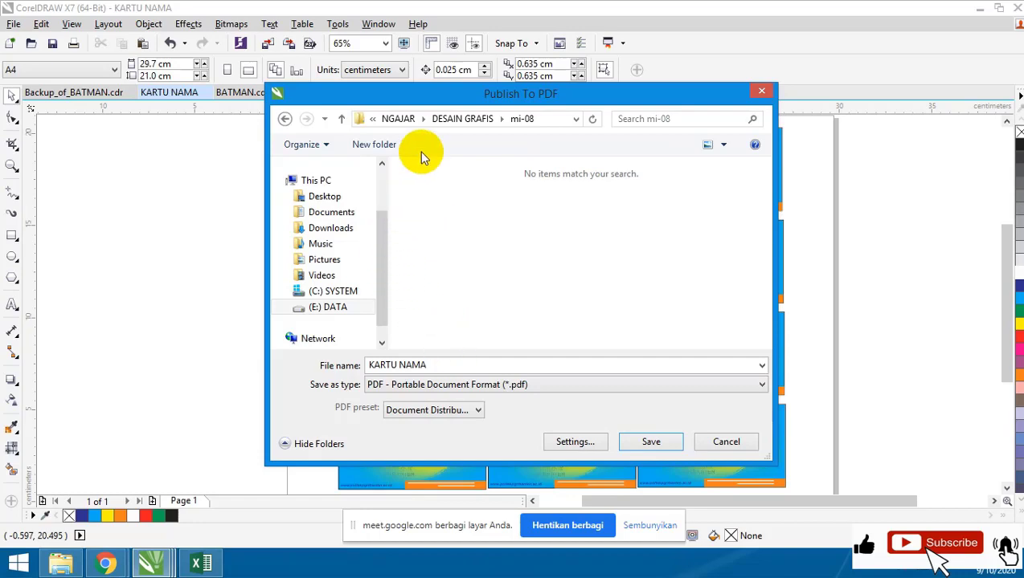
pyautogui.doubleClick(456, 367)
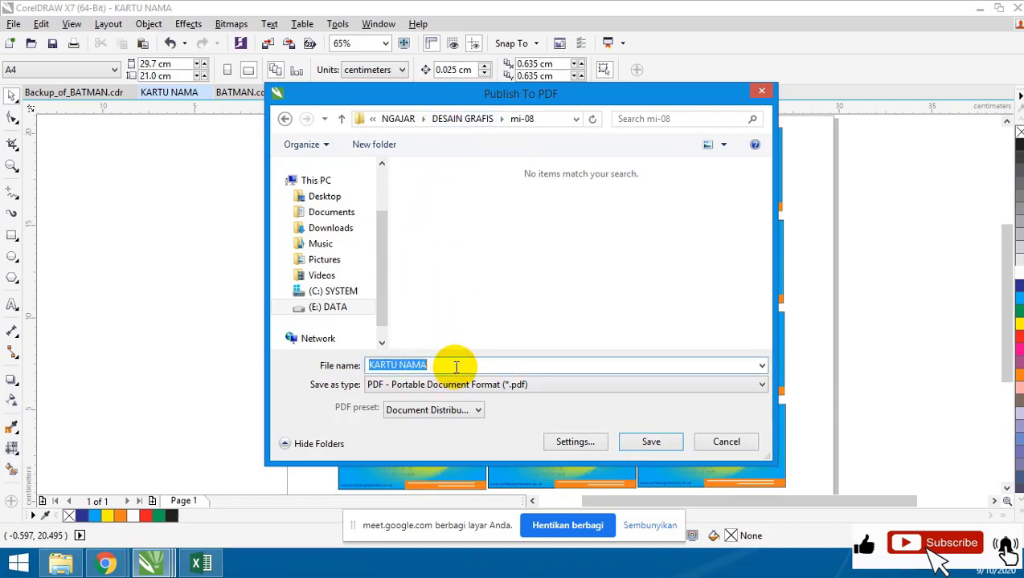
pyautogui.click(455, 366)
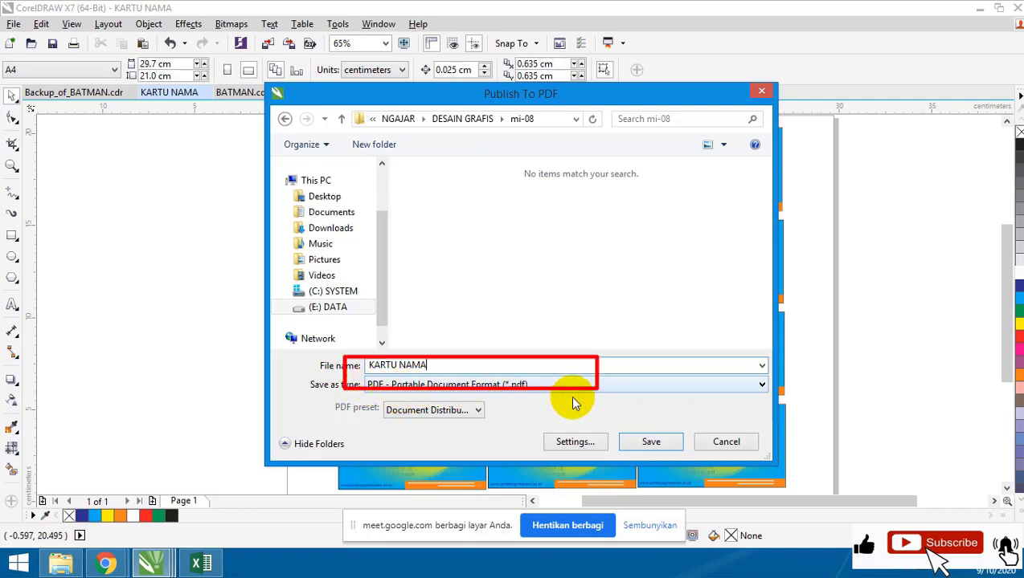
pyautogui.click(659, 443)
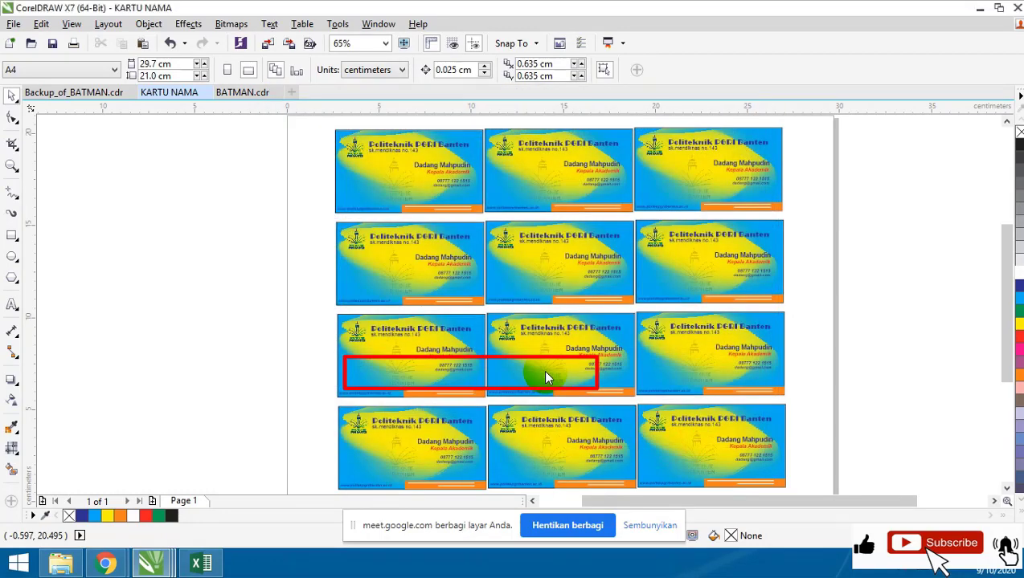
# Show the mi-08 folder in File Explorer with the KARTU NAMA PDF listed
pyautogui.click(65, 565)
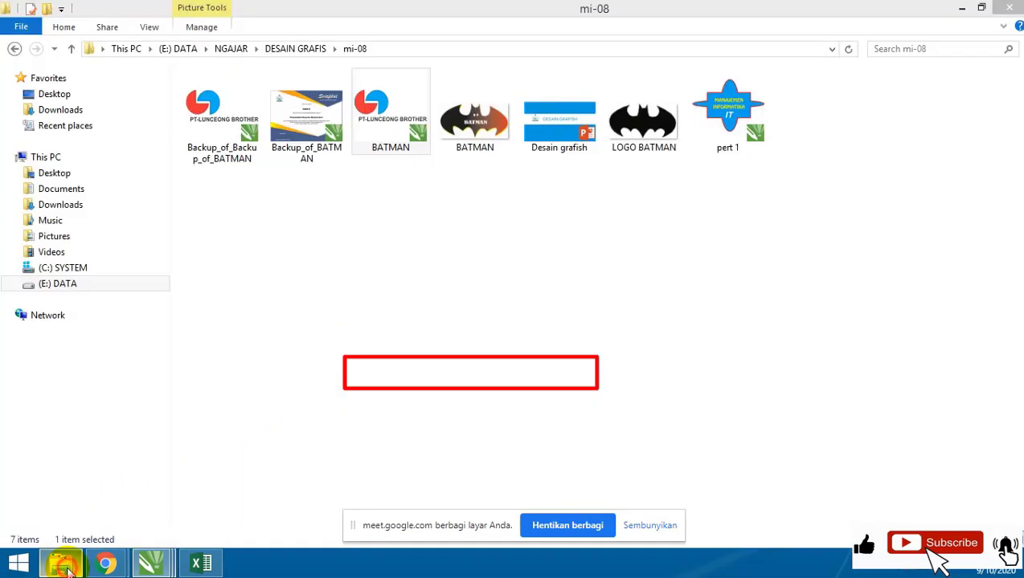
pyautogui.click(370, 229)
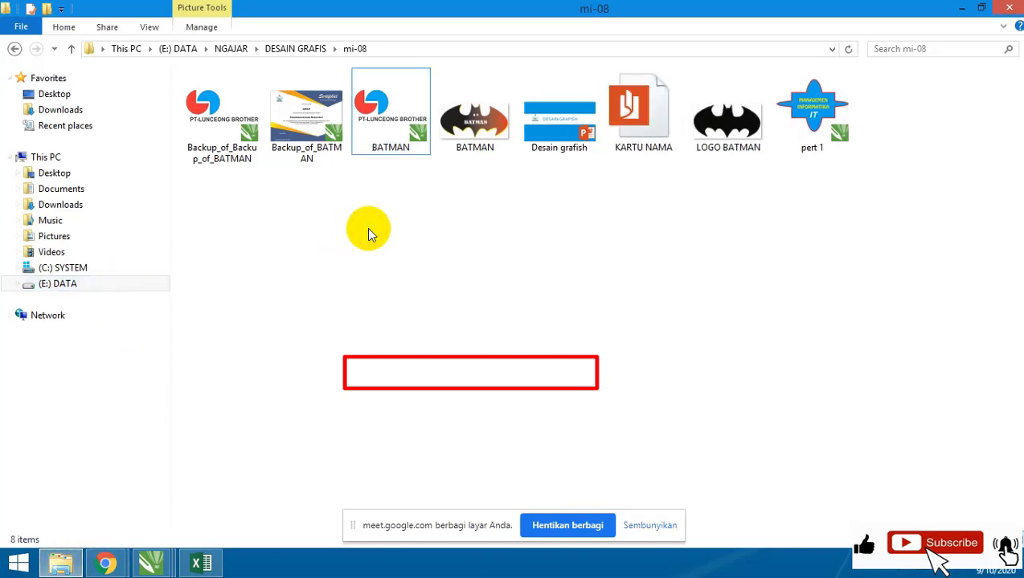
pyautogui.click(297, 49)
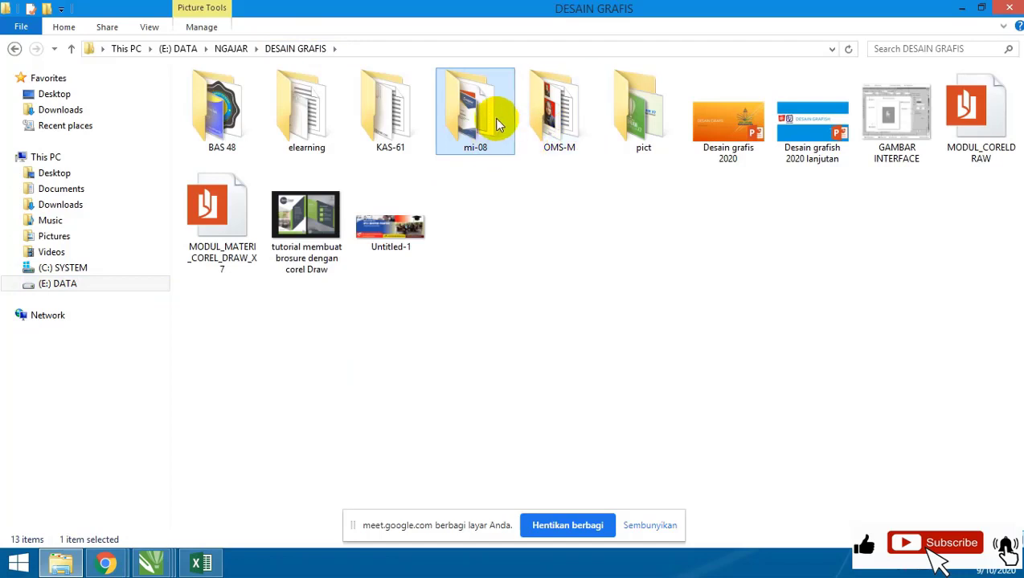
pyautogui.doubleClick(495, 121)
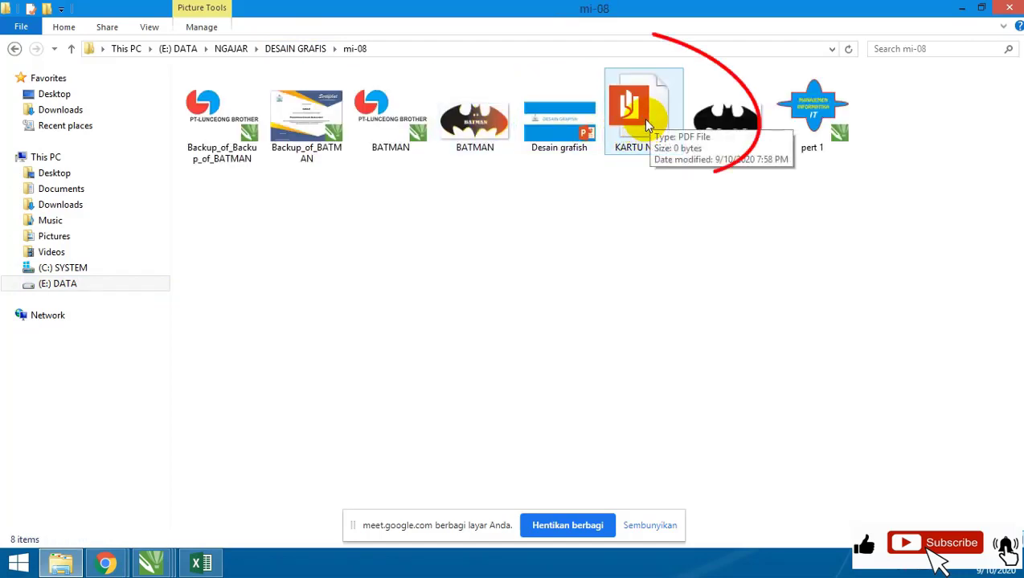
# Try opening the KARTU NAMA PDF in Opera, retry the failed load, and return to the folder
pyautogui.rightClick(645, 121)
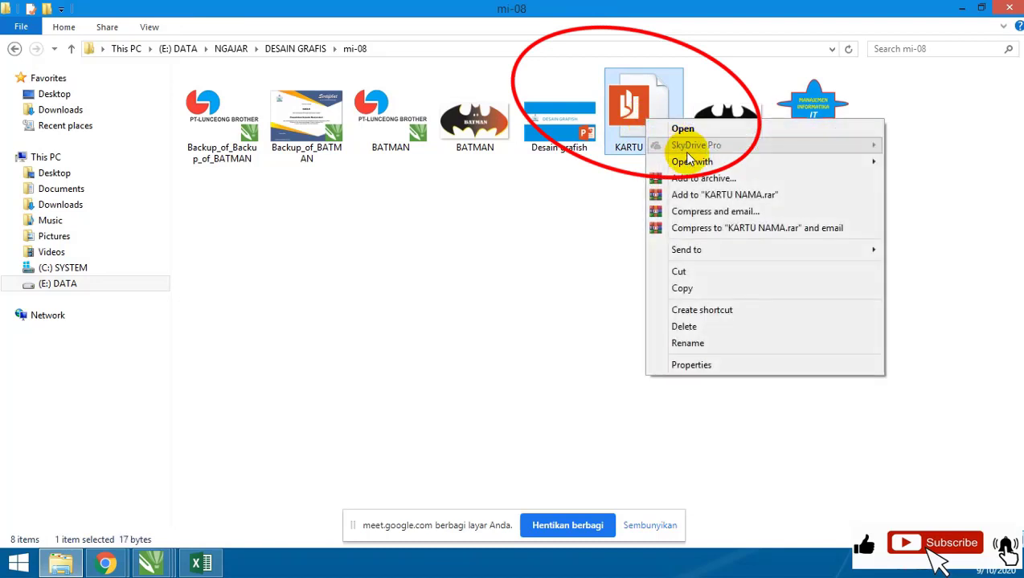
pyautogui.moveTo(687, 164)
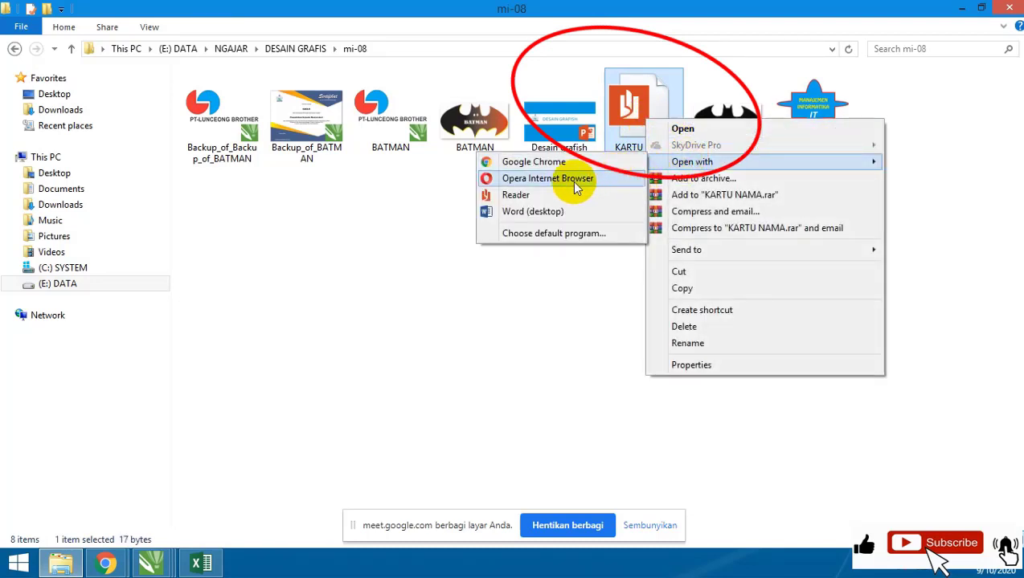
pyautogui.click(522, 182)
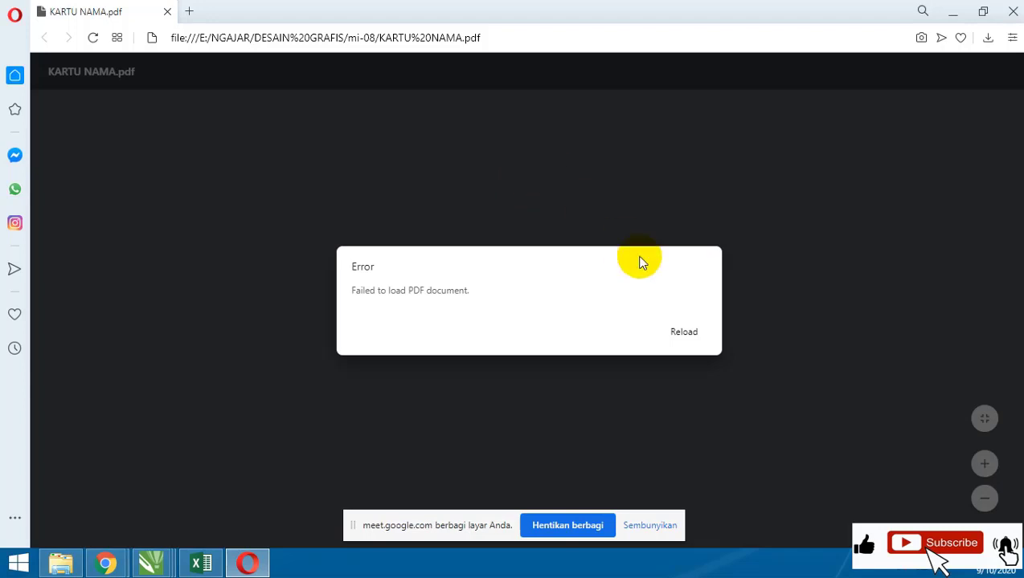
pyautogui.click(679, 336)
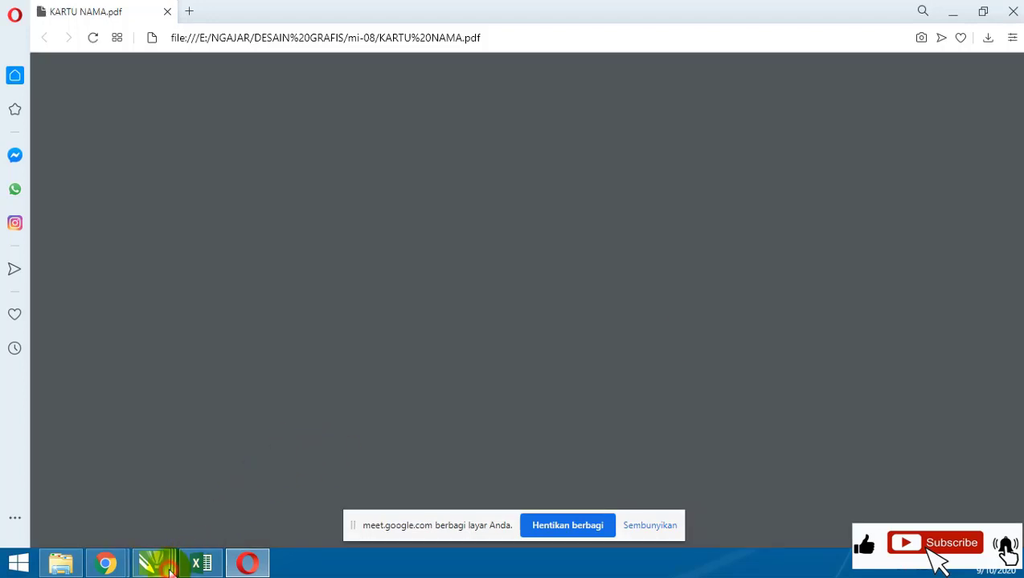
pyautogui.moveTo(151, 562)
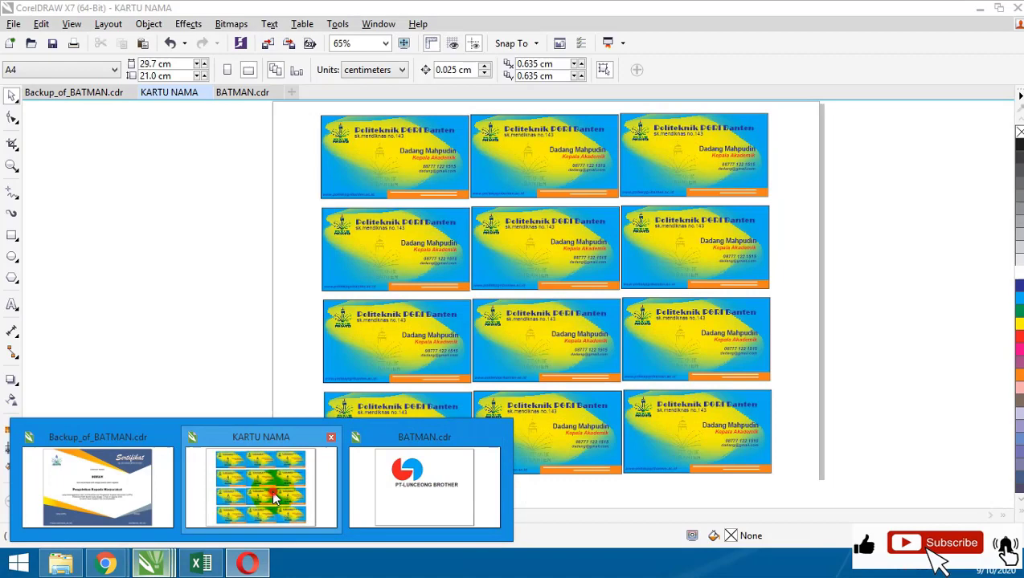
pyautogui.click(273, 498)
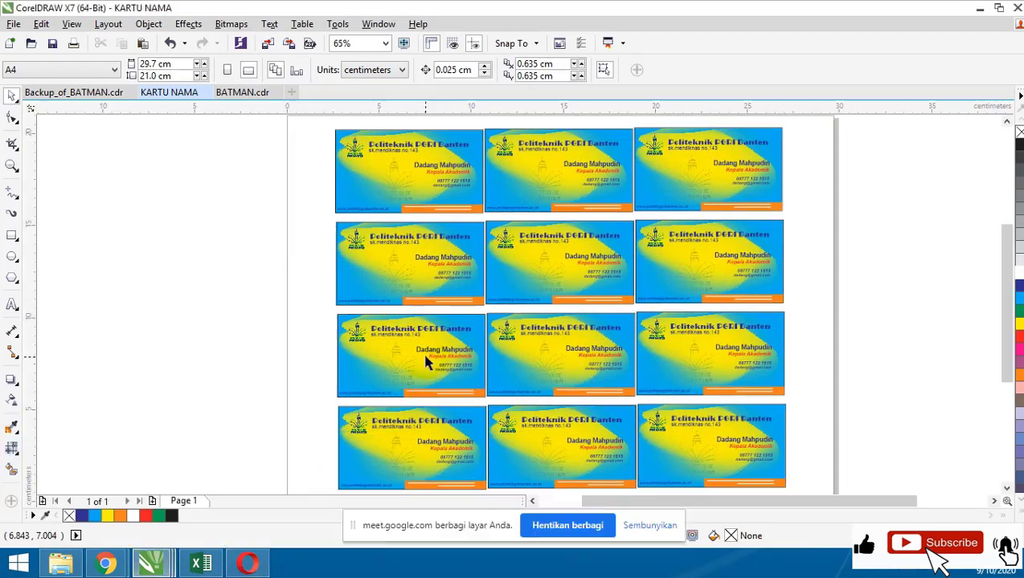
pyautogui.click(64, 565)
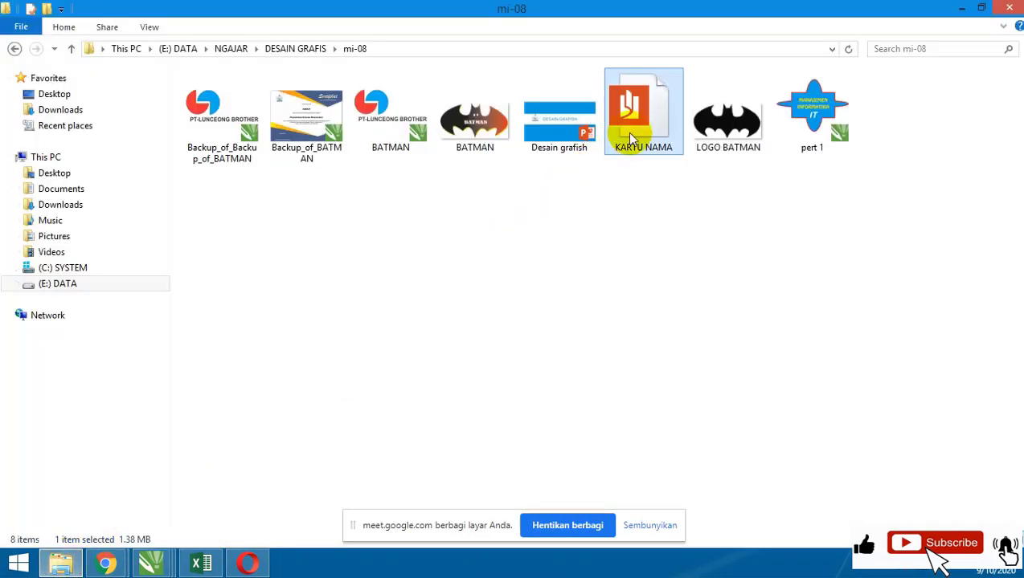
pyautogui.rightClick(644, 115)
pyautogui.moveTo(715, 161)
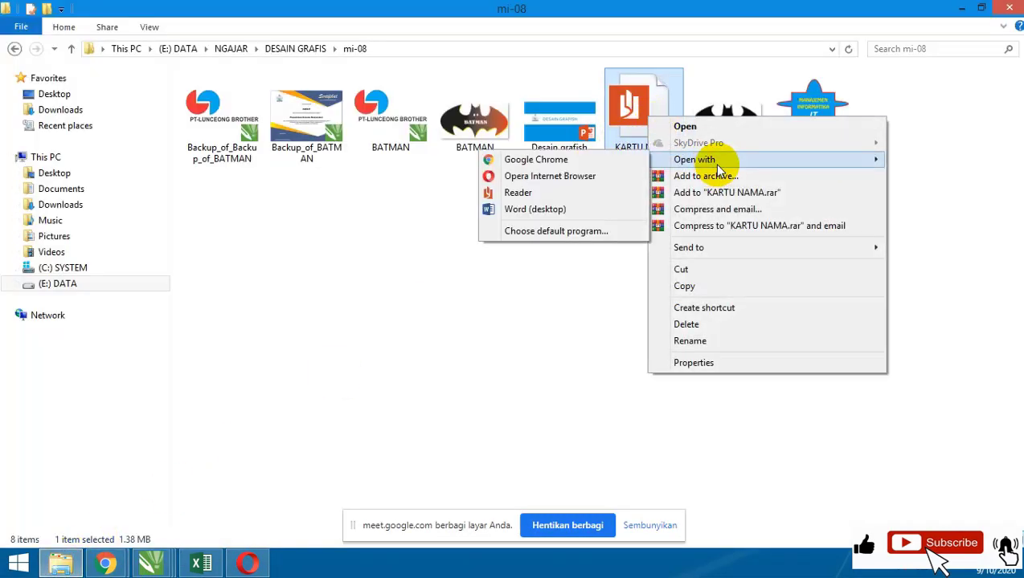
pyautogui.click(548, 192)
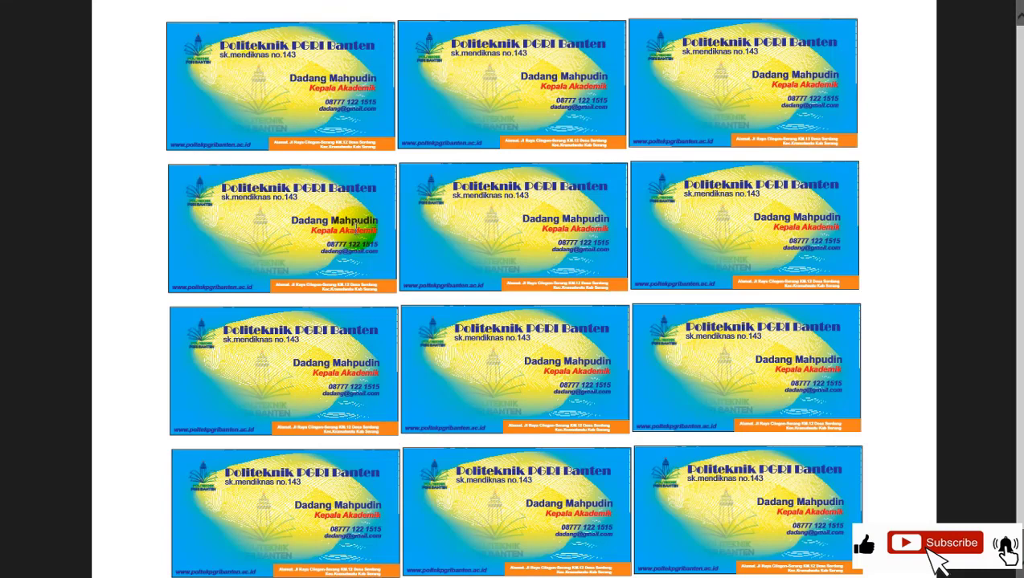
pyautogui.click(366, 233)
pyautogui.moveTo(372, 232); pyautogui.dragTo(803, 24)
pyautogui.moveTo(864, 8)
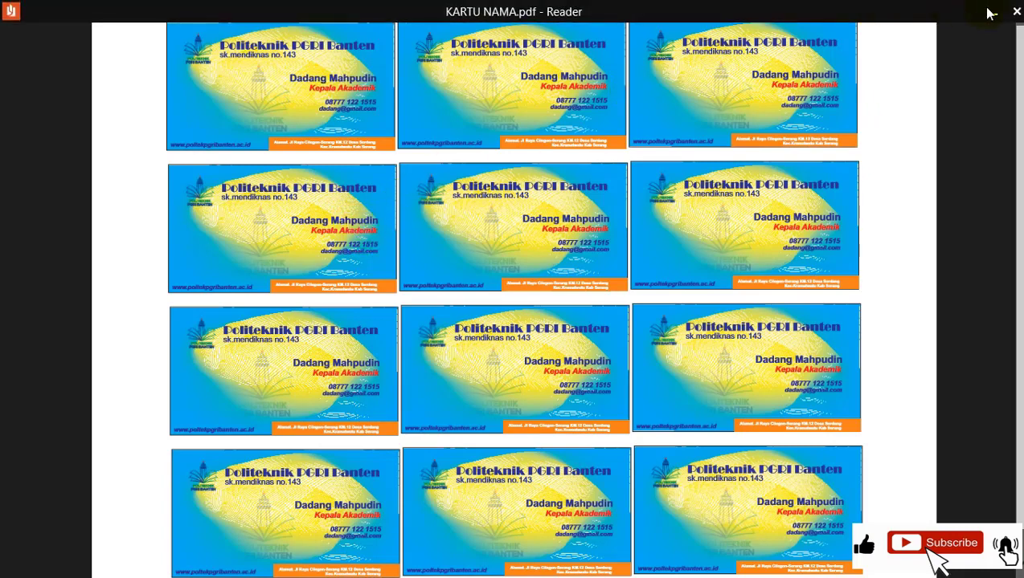
pyautogui.click(1016, 9)
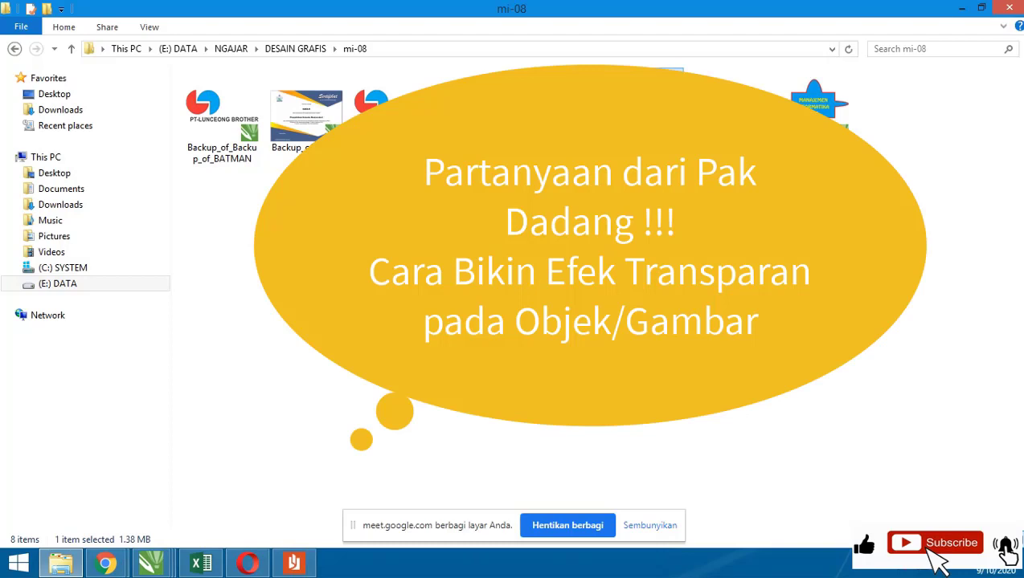
# Switch back to the KARTU NAMA drawing, zoom in, and pick the Mesh Fill tool
pyautogui.click(150, 563)
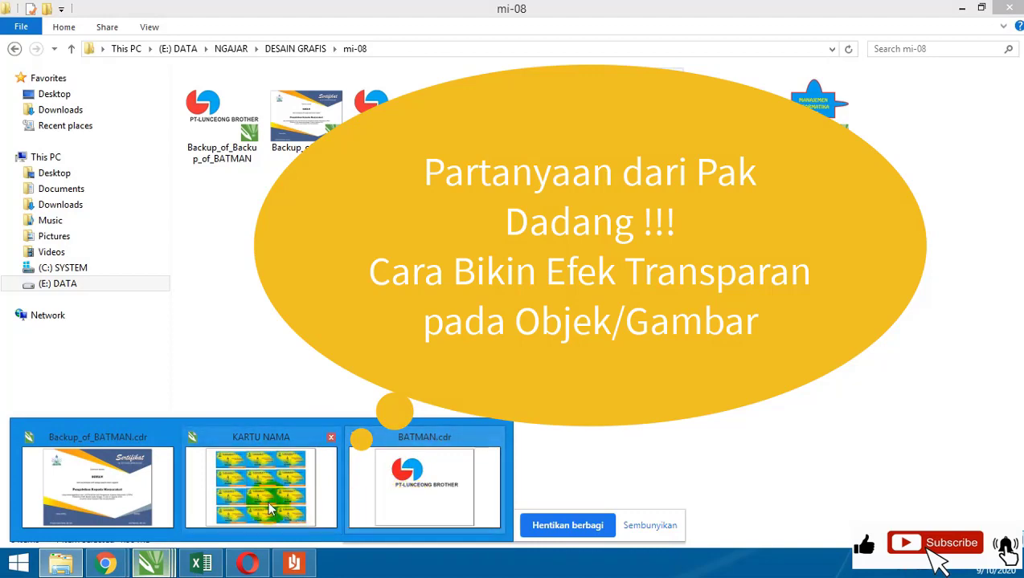
pyautogui.click(270, 509)
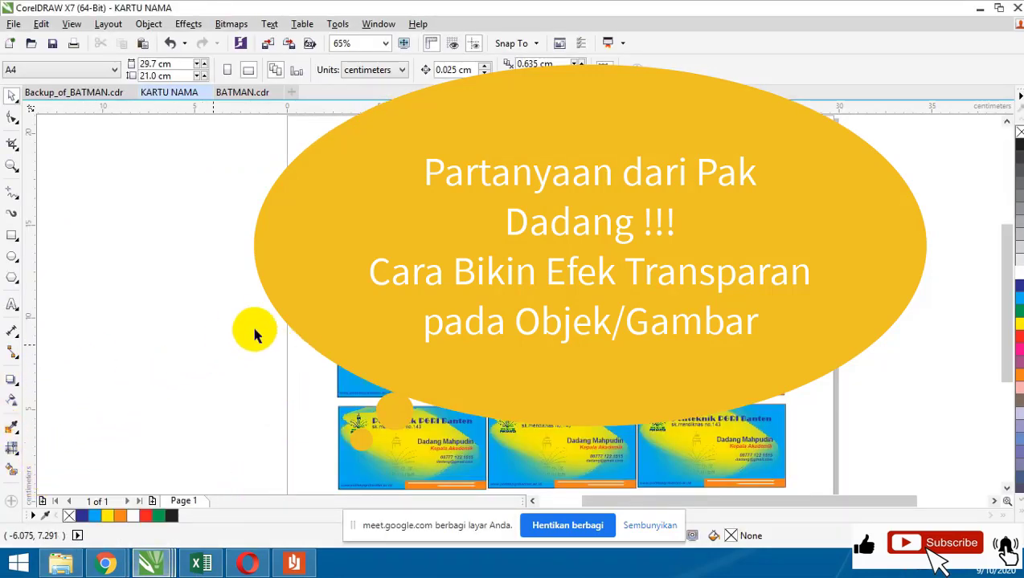
pyautogui.scroll(2, 346, 211)
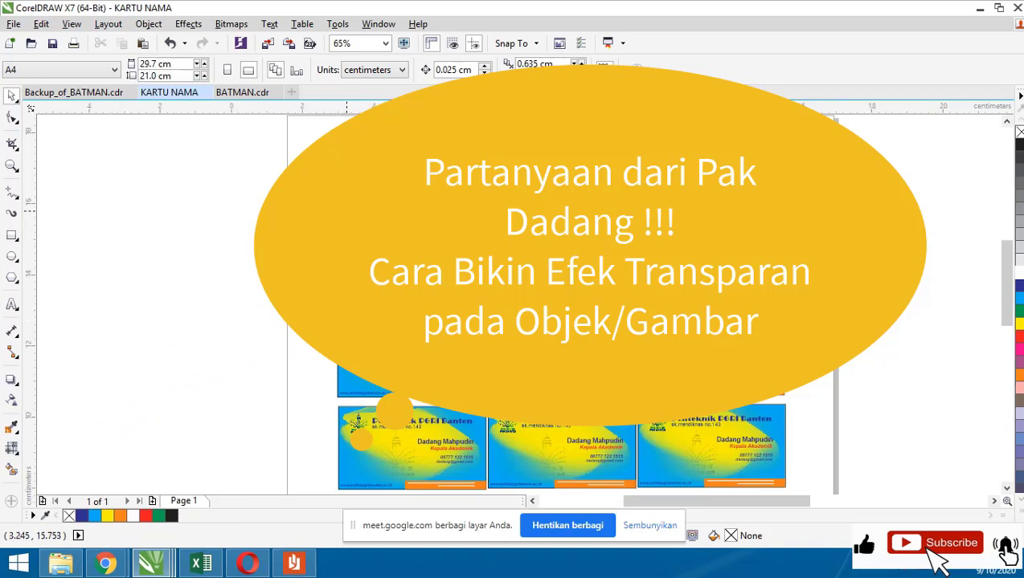
pyautogui.scroll(4, 346, 241)
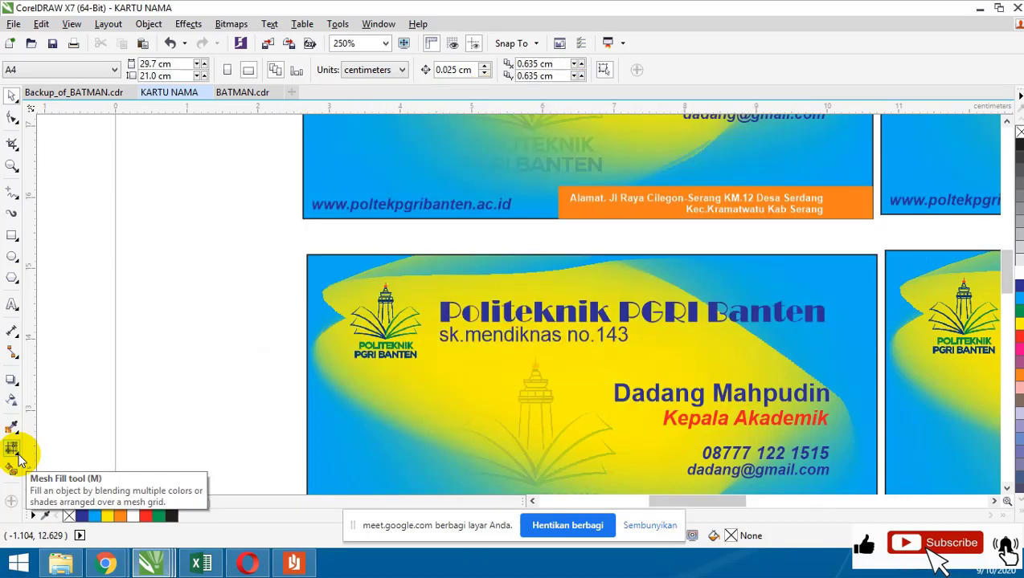
pyautogui.click(19, 453)
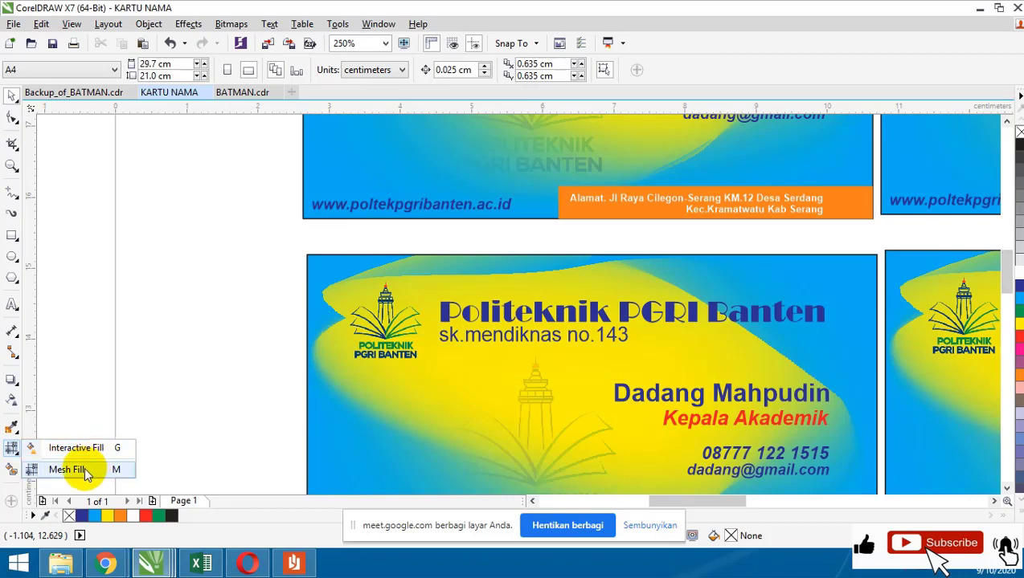
pyautogui.click(175, 399)
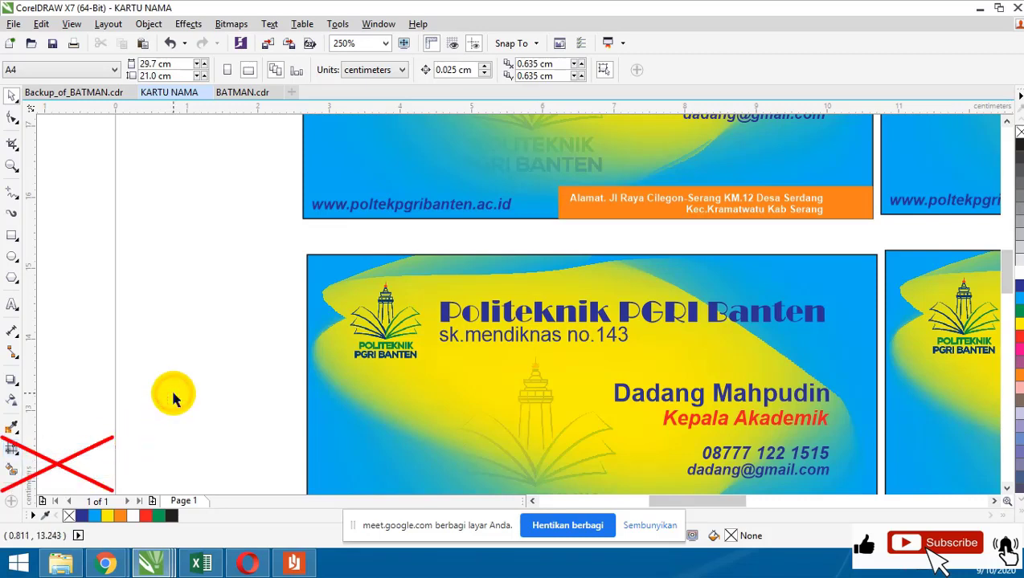
# Add Page 2 and draw a large ellipse filled with cyan blue
pyautogui.click(19, 455)
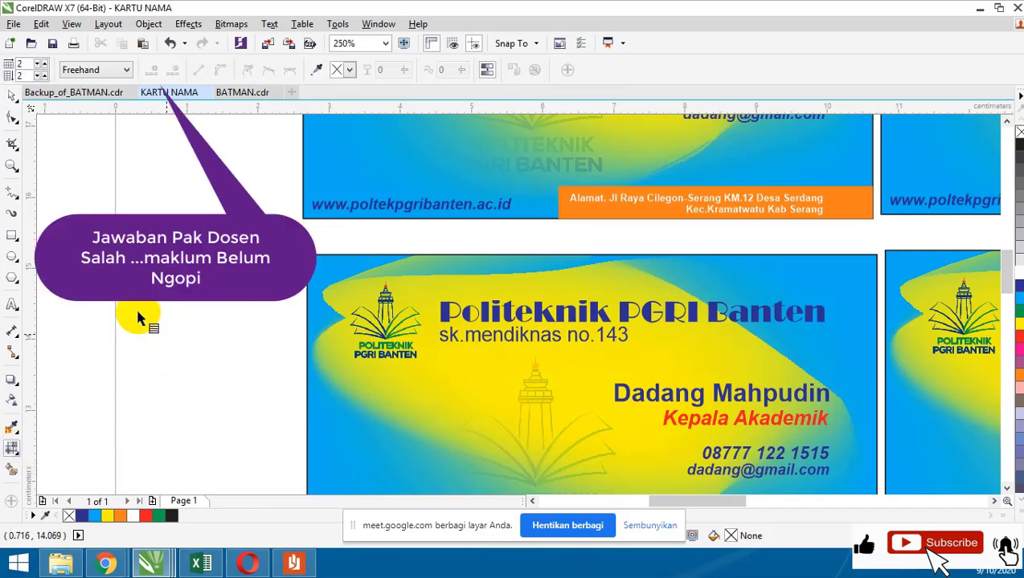
pyautogui.click(12, 93)
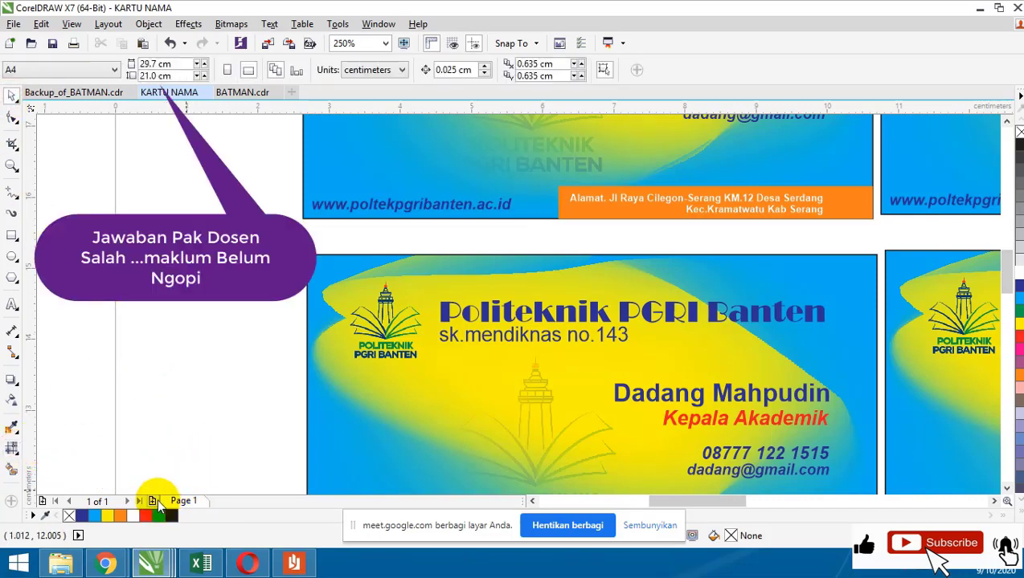
pyautogui.click(161, 490)
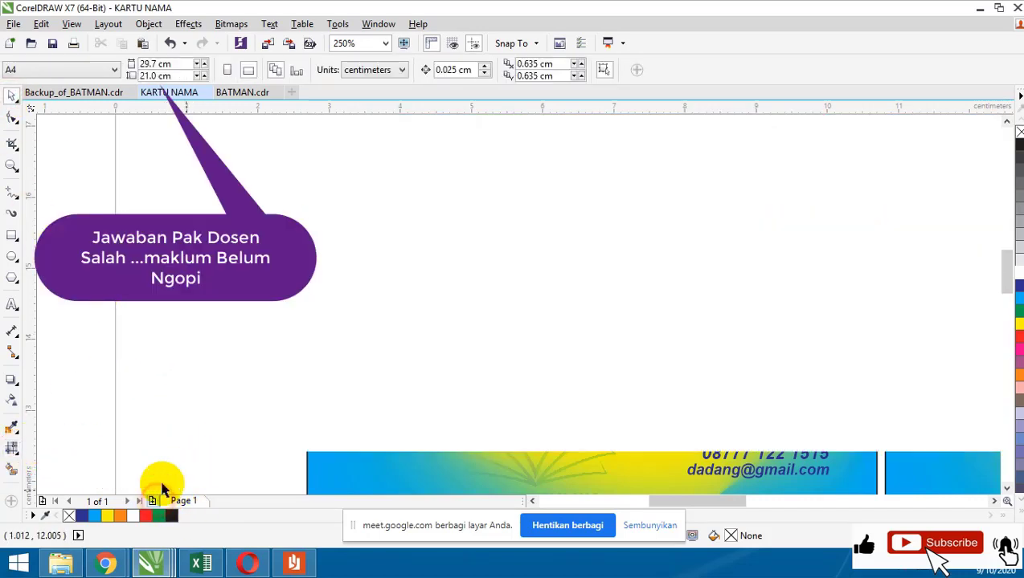
pyautogui.click(12, 257)
pyautogui.moveTo(241, 193); pyautogui.dragTo(589, 468)
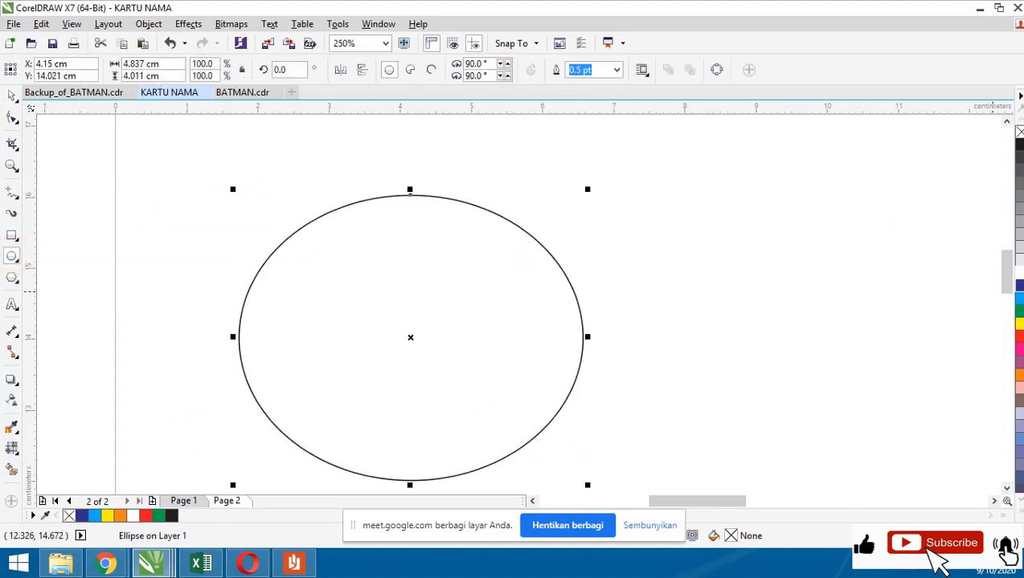
pyautogui.click(1017, 301)
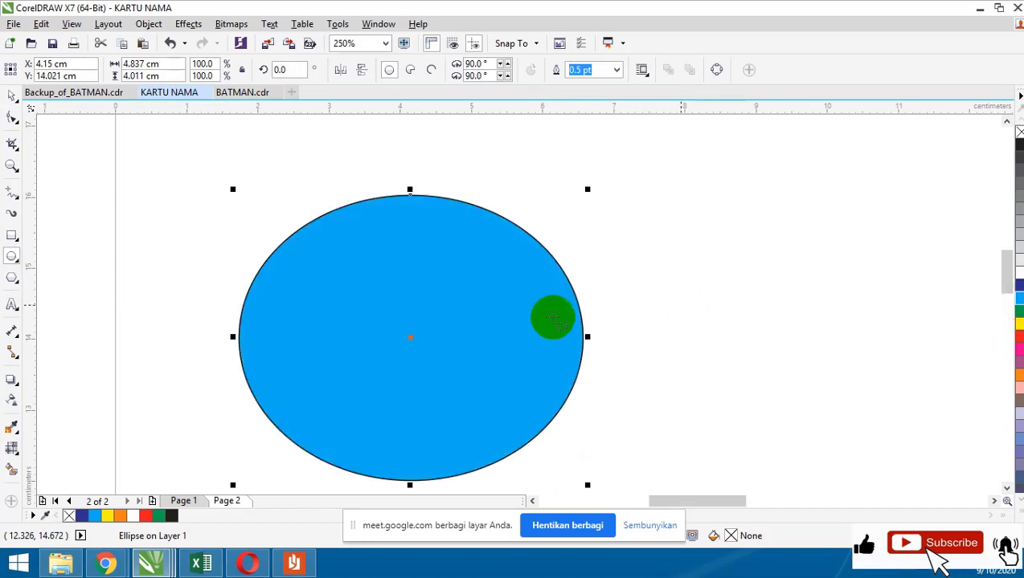
# Apply a mesh fill to the ellipse and color its centre node yellow
pyautogui.click(11, 98)
pyautogui.click(425, 313)
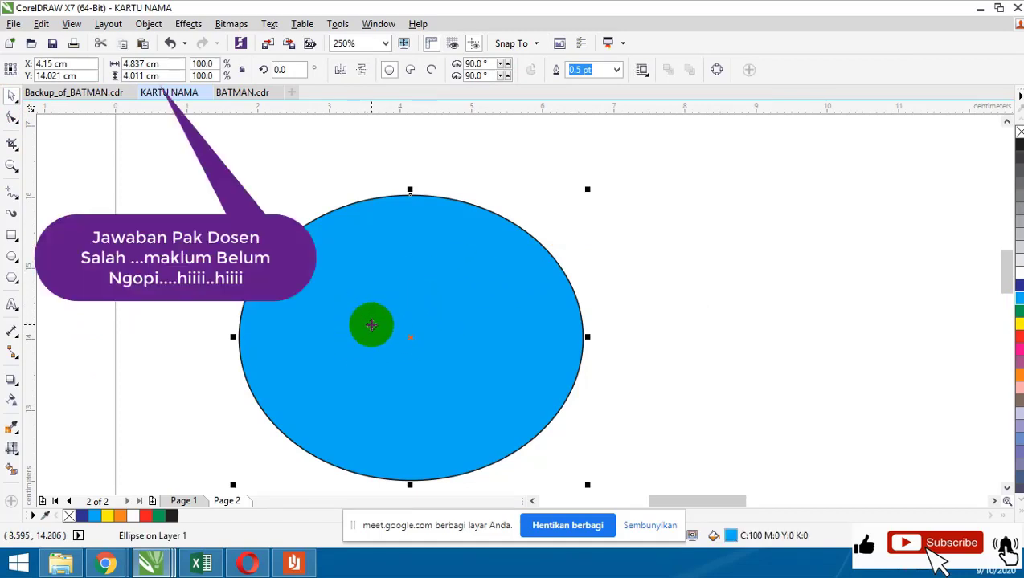
pyautogui.press('m')
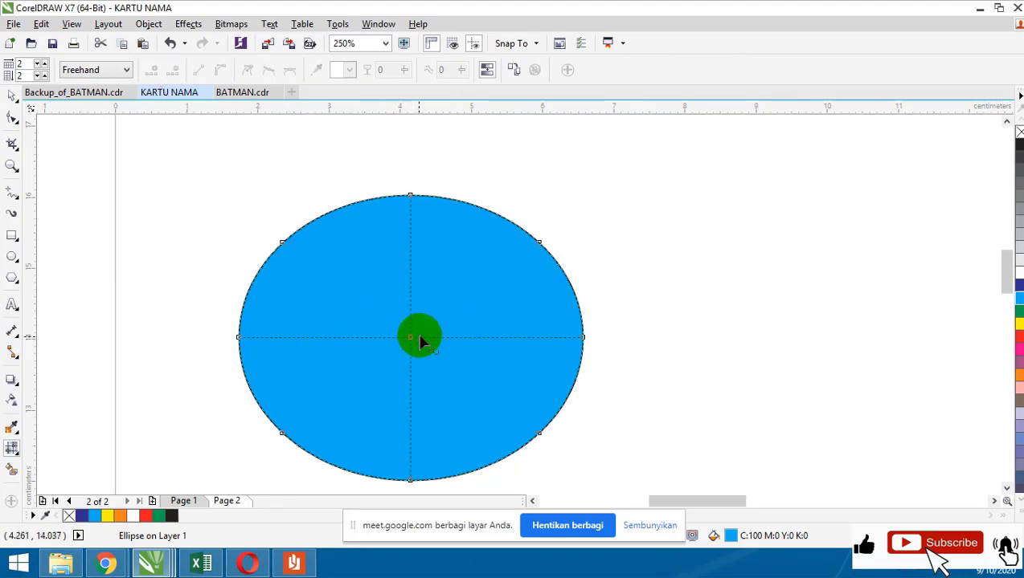
pyautogui.click(414, 336)
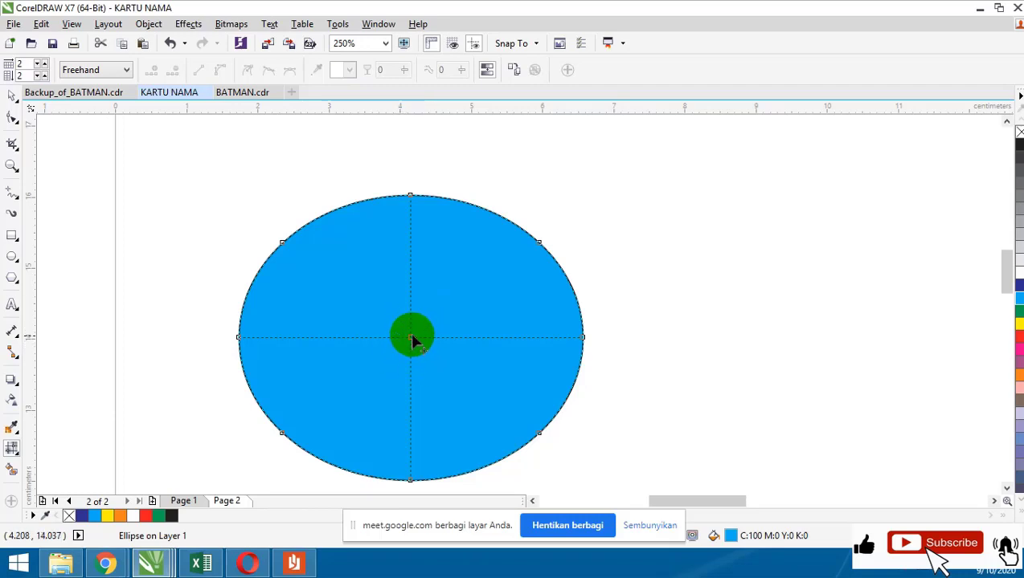
pyautogui.click(539, 244)
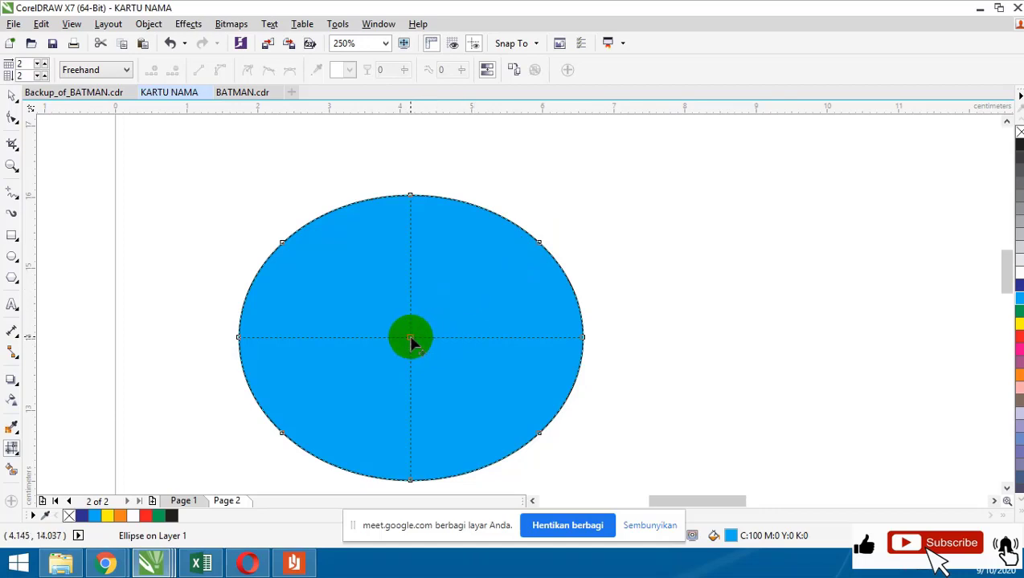
pyautogui.click(411, 338)
pyautogui.click(349, 70)
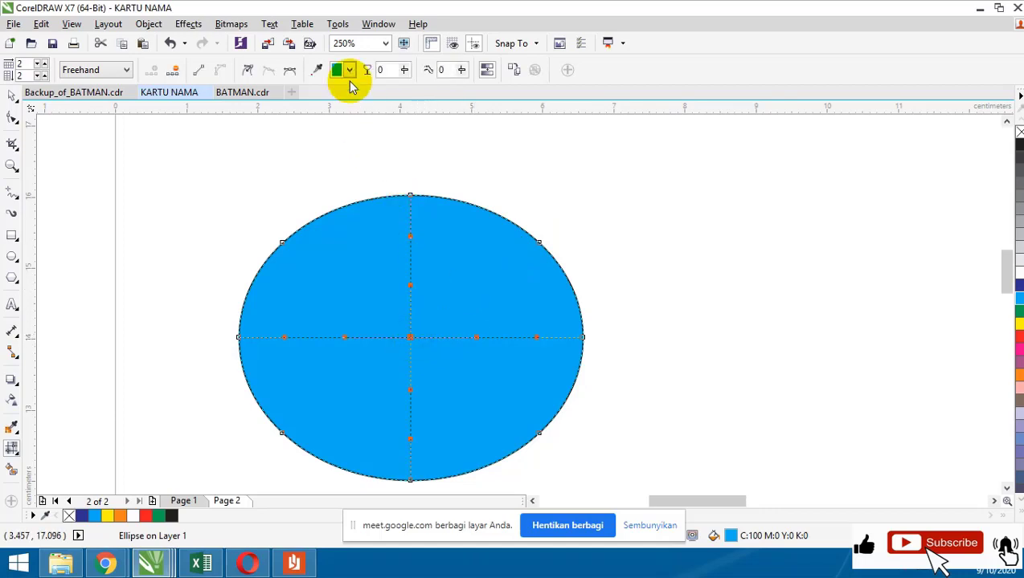
pyautogui.click(372, 113)
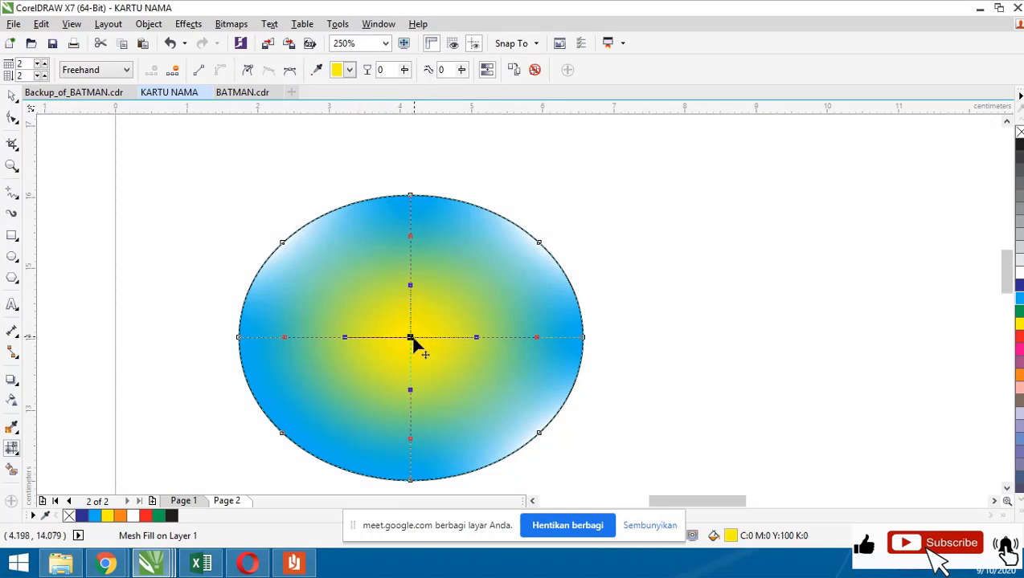
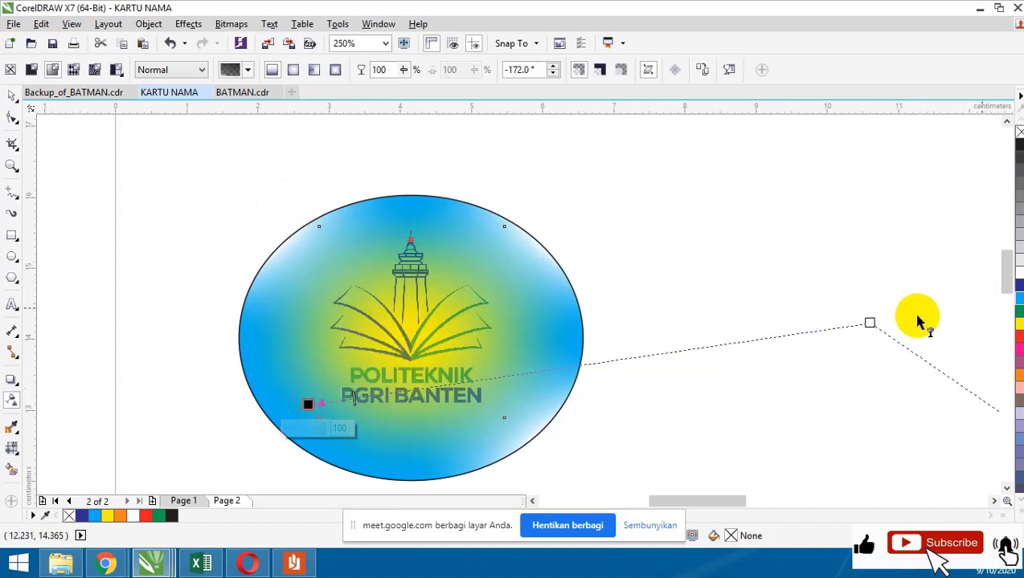
# Re-angle the logo's linear transparency and shift its end and midpoint so the text brightens
pyautogui.moveTo(871, 326); pyautogui.dragTo(622, 226)
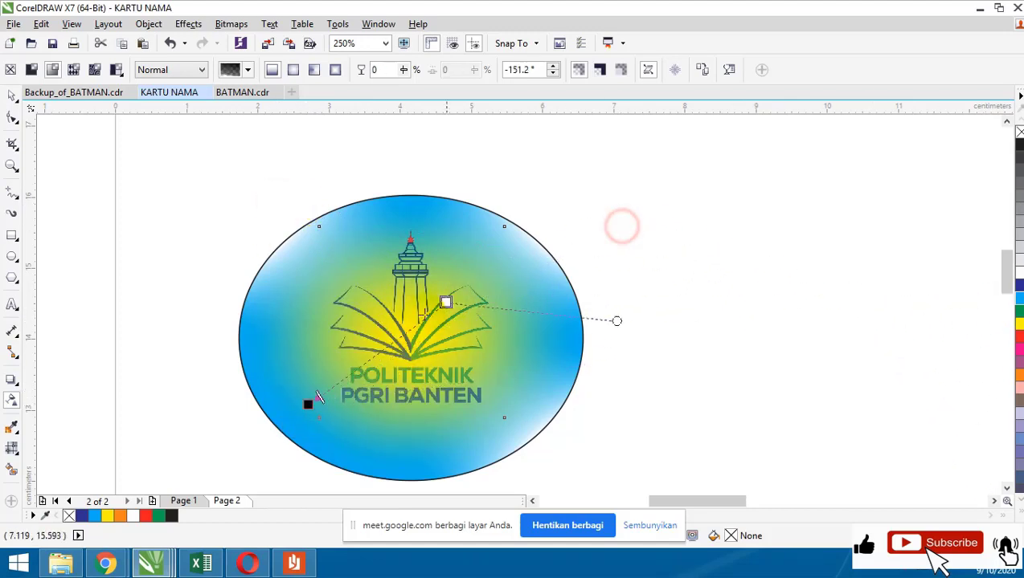
pyautogui.moveTo(325, 372); pyautogui.dragTo(446, 346)
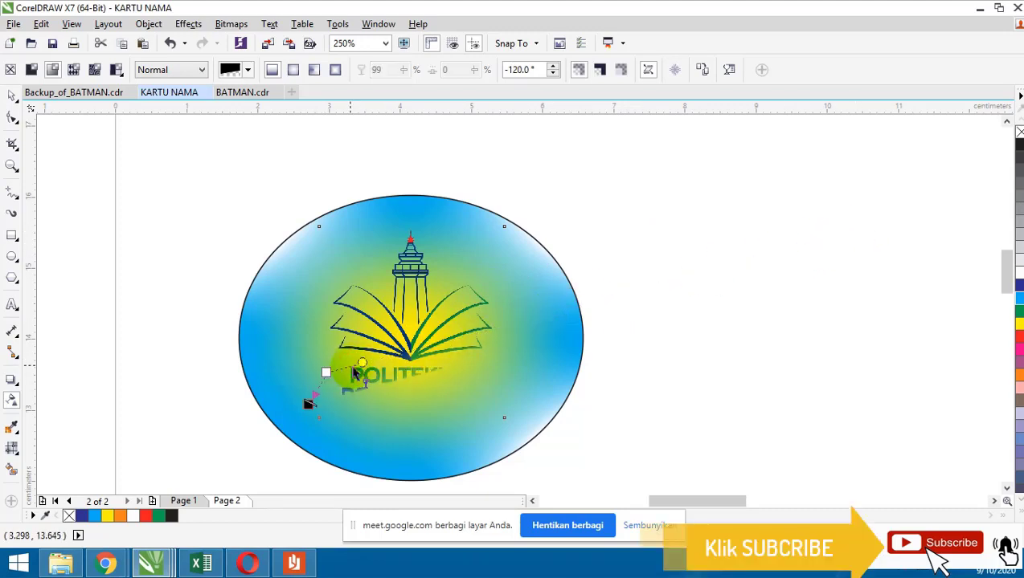
pyautogui.moveTo(362, 363); pyautogui.dragTo(359, 389)
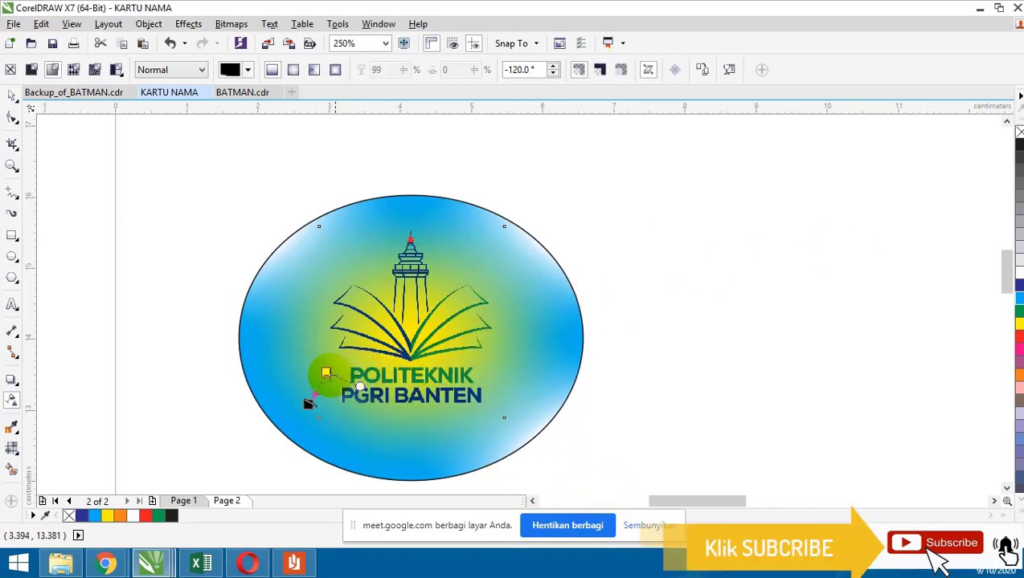
pyautogui.moveTo(451, 229); pyautogui.dragTo(487, 203)
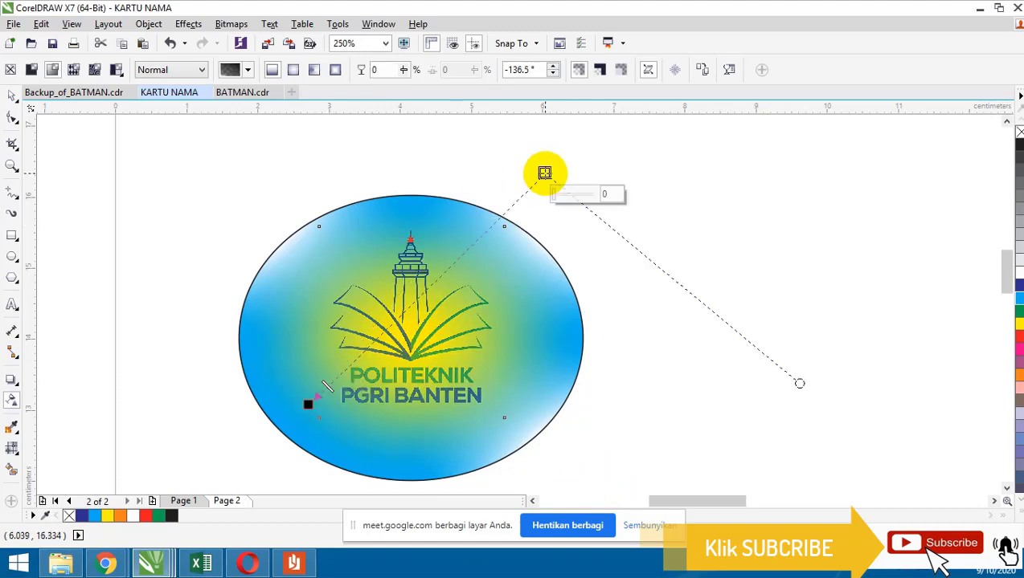
pyautogui.moveTo(544, 173); pyautogui.dragTo(599, 153)
pyautogui.moveTo(331, 384); pyautogui.dragTo(537, 229)
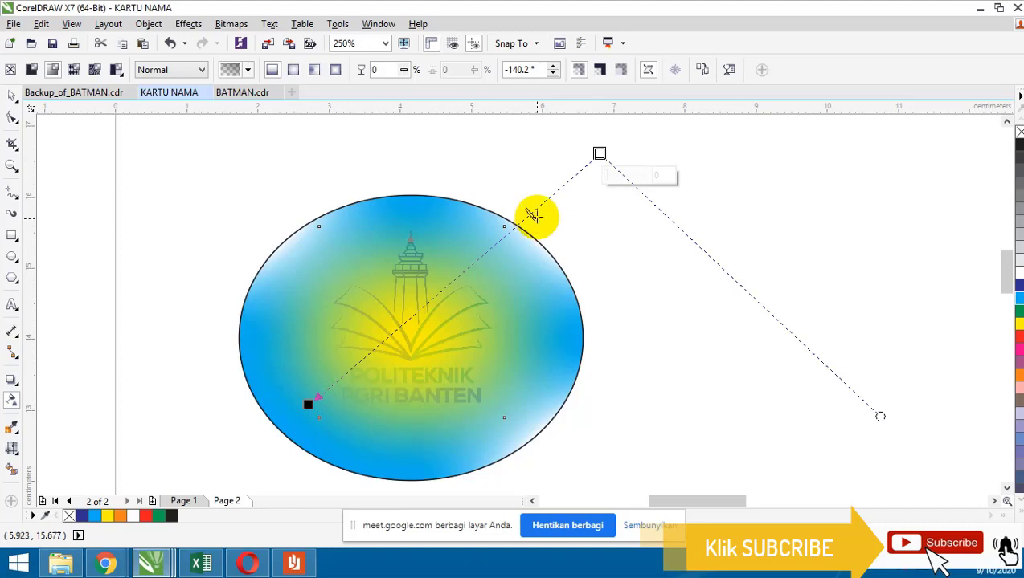
pyautogui.click(570, 193)
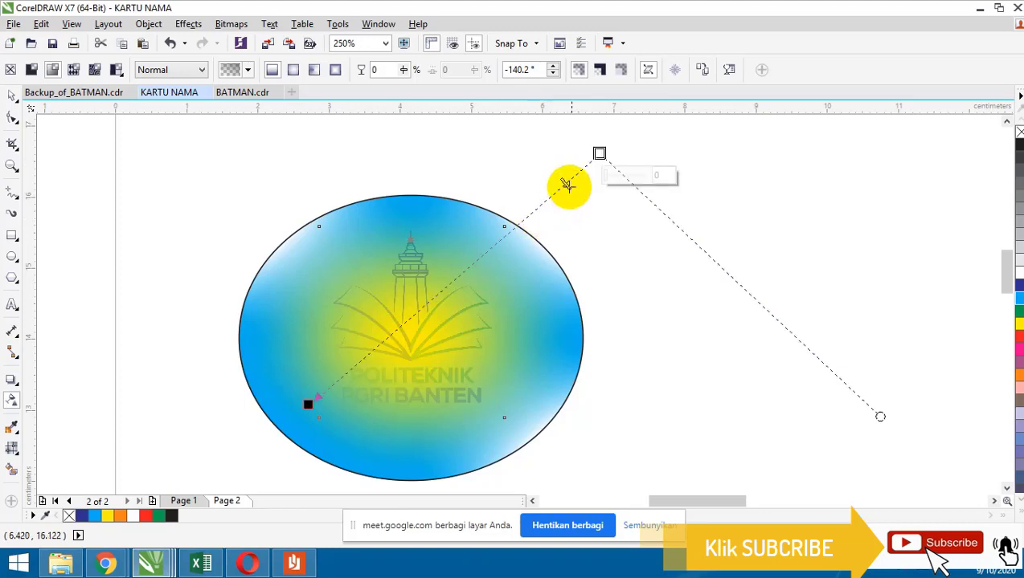
# Move the transparency start node and midpoint to redirect the fade across the logo
pyautogui.click(600, 157)
pyautogui.moveTo(599, 152); pyautogui.dragTo(680, 233)
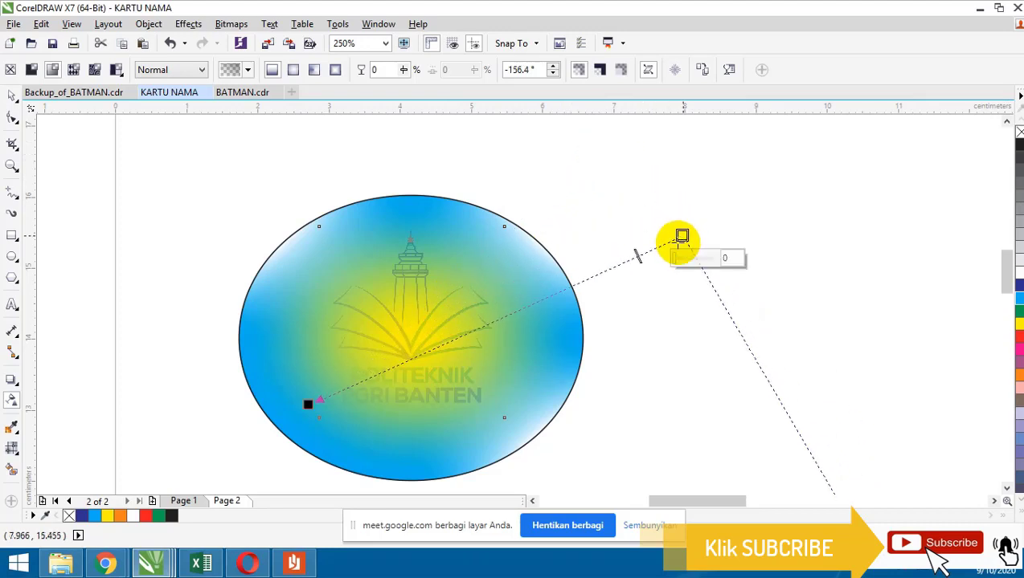
pyautogui.moveTo(637, 257); pyautogui.dragTo(498, 348)
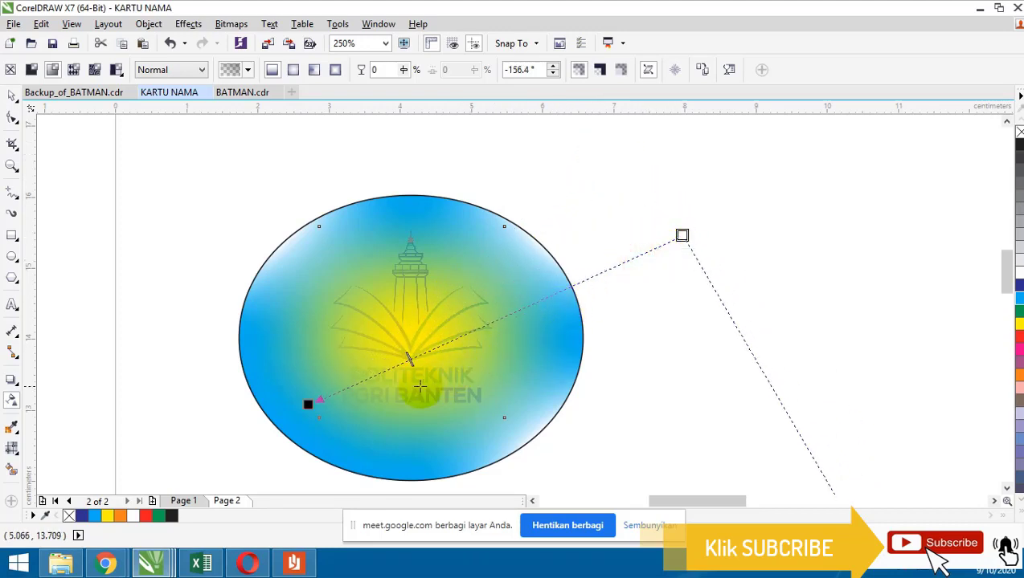
pyautogui.moveTo(410, 392); pyautogui.dragTo(406, 361)
pyautogui.moveTo(505, 339); pyautogui.dragTo(658, 292)
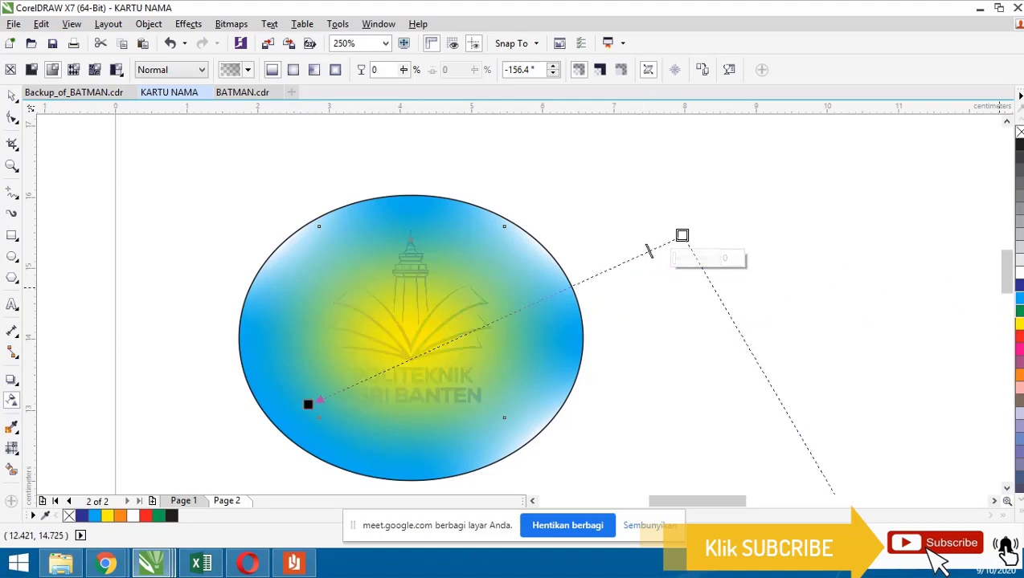
# Reposition the start and end nodes so the fade runs at -169.2° and the logo stays visible
pyautogui.click(294, 406)
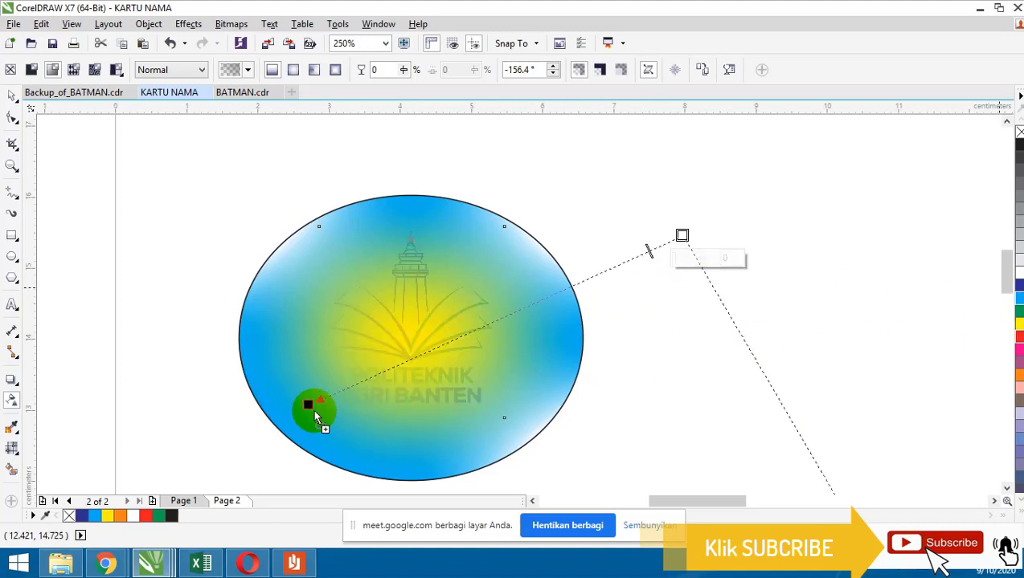
pyautogui.click(307, 404)
pyautogui.moveTo(303, 428); pyautogui.dragTo(110, 407)
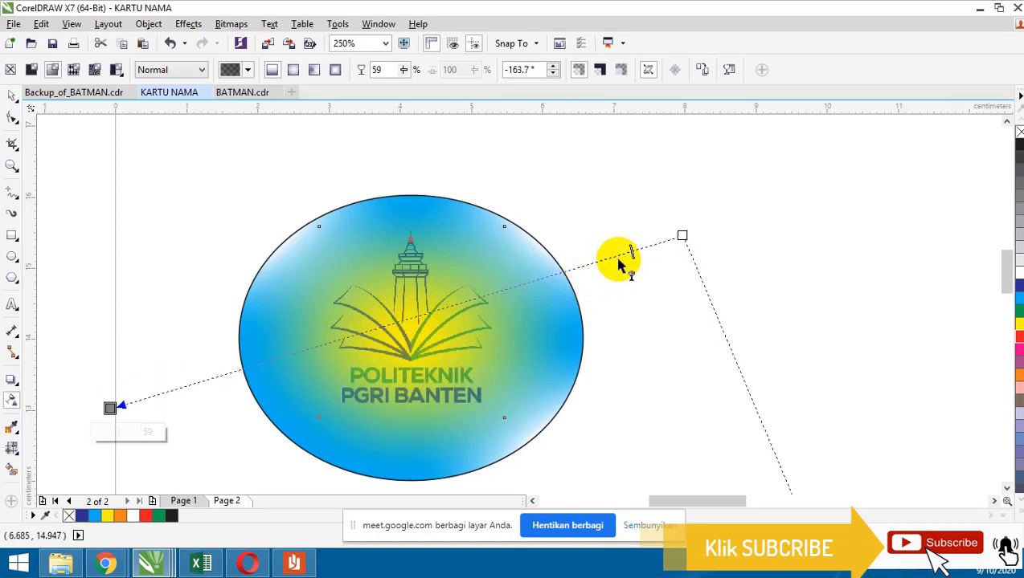
pyautogui.moveTo(682, 236); pyautogui.dragTo(934, 182)
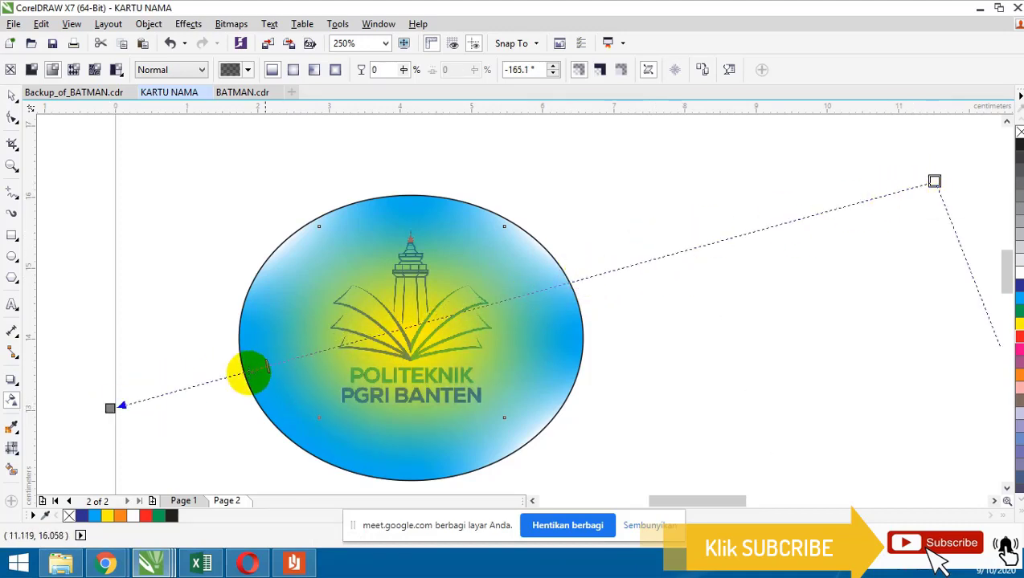
pyautogui.moveTo(251, 371); pyautogui.dragTo(201, 382)
pyautogui.moveTo(113, 408); pyautogui.dragTo(644, 252)
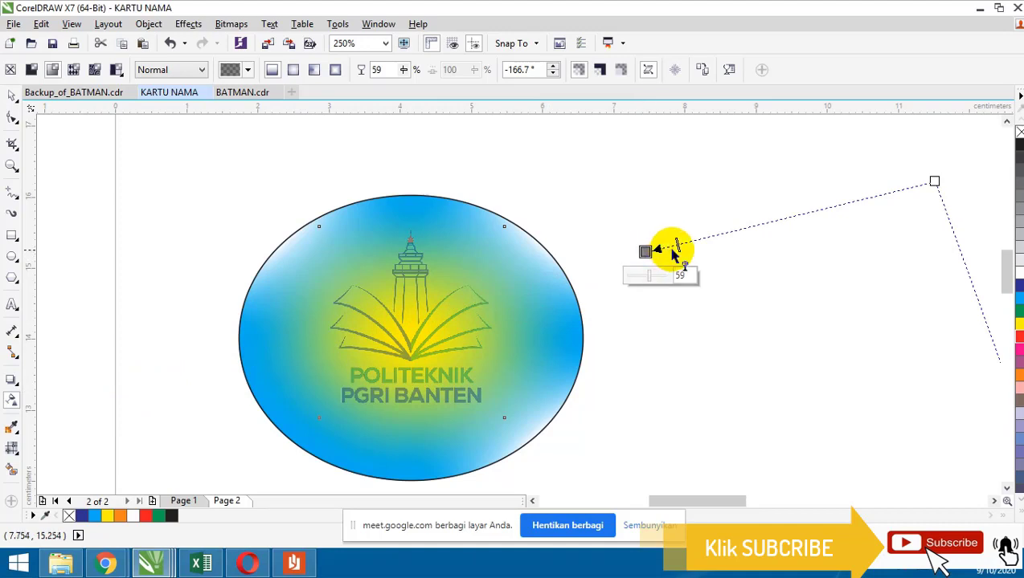
pyautogui.moveTo(647, 250); pyautogui.dragTo(182, 380)
pyautogui.moveTo(933, 182); pyautogui.dragTo(685, 280)
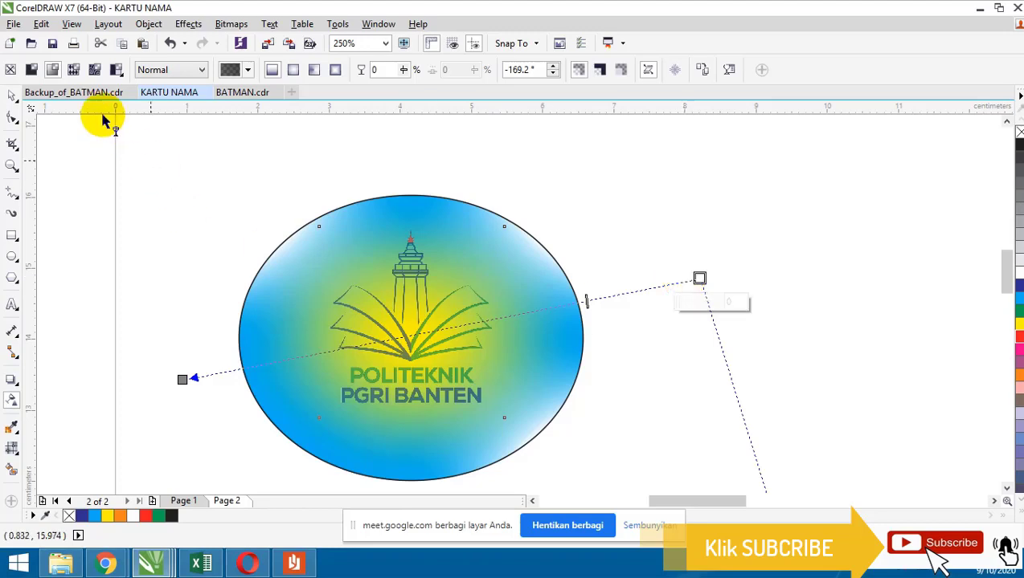
# Import download.png from Documents and place the Banten emblem beside the ellipse
pyautogui.click(12, 95)
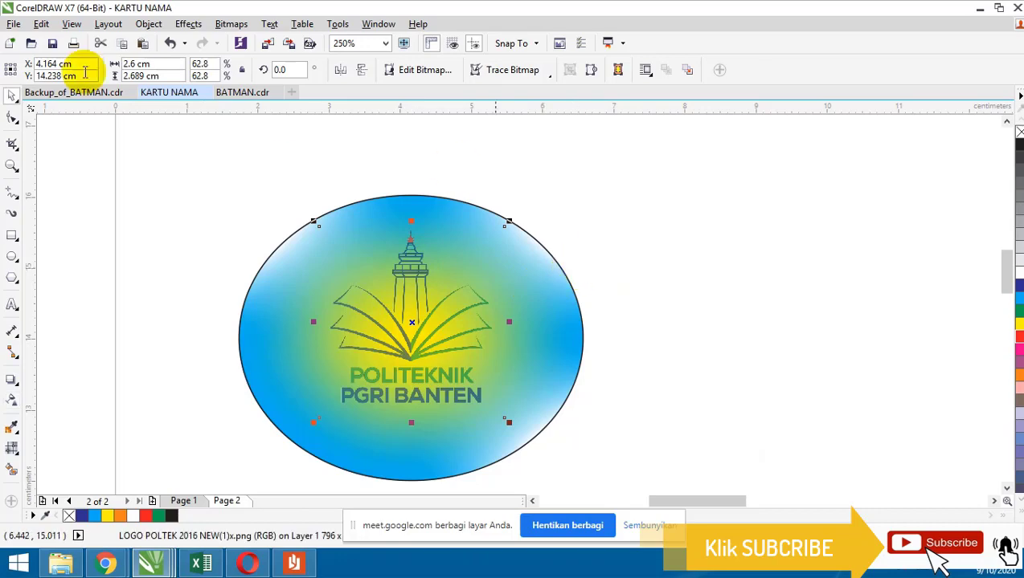
pyautogui.click(18, 24)
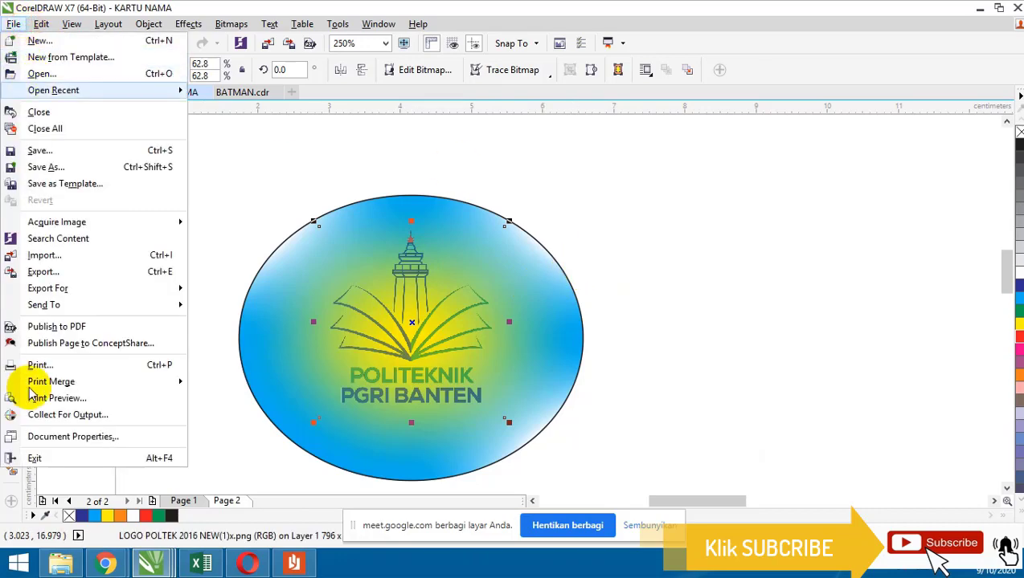
pyautogui.click(58, 253)
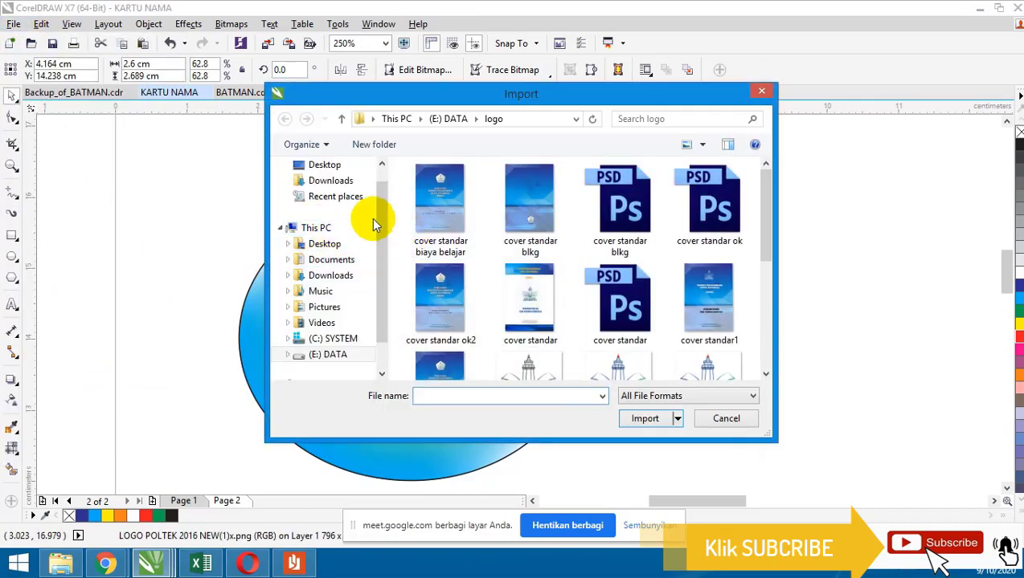
pyautogui.click(344, 265)
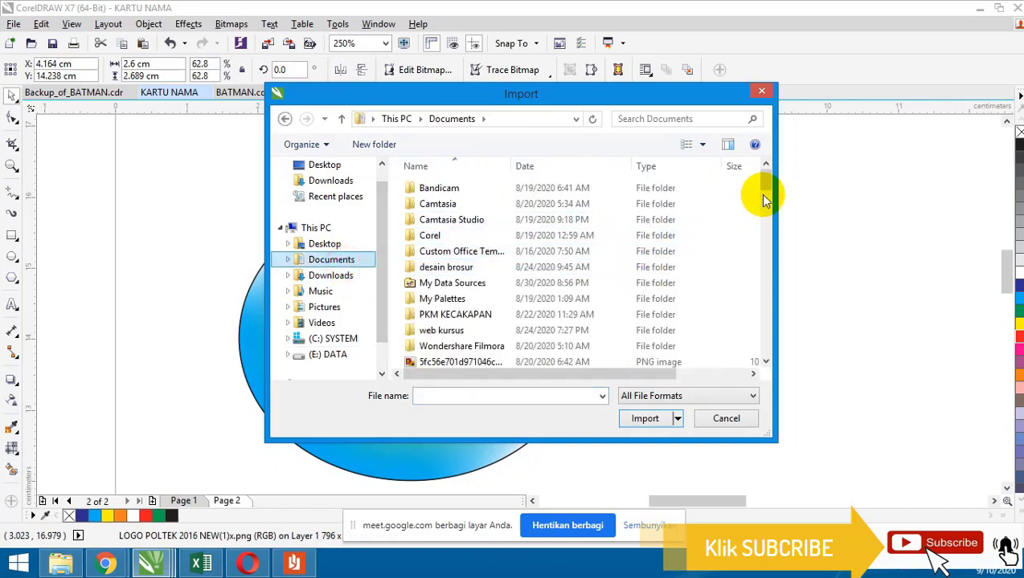
pyautogui.scroll(-15, 767, 329)
pyautogui.click(704, 146)
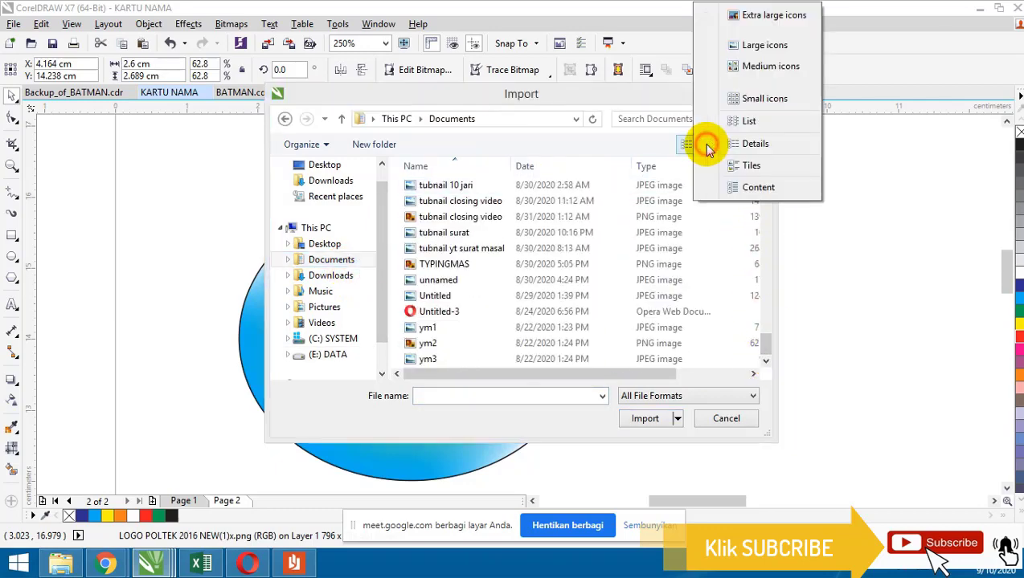
pyautogui.click(764, 45)
pyautogui.moveTo(765, 174); pyautogui.dragTo(772, 239)
pyautogui.click(440, 253)
pyautogui.click(641, 420)
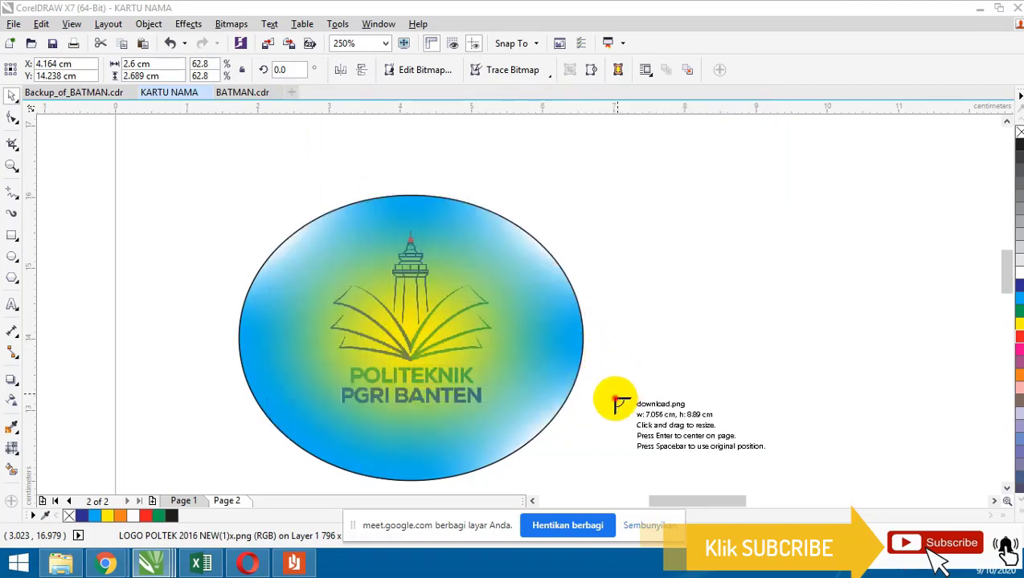
pyautogui.press('Return')
pyautogui.moveTo(756, 235); pyautogui.dragTo(518, 333)
# Give the emblem a linear transparency fading toward the upper right at -168.4°
pyautogui.click(11, 400)
pyautogui.moveTo(769, 297); pyautogui.dragTo(923, 227)
pyautogui.moveTo(515, 332); pyautogui.dragTo(552, 322)
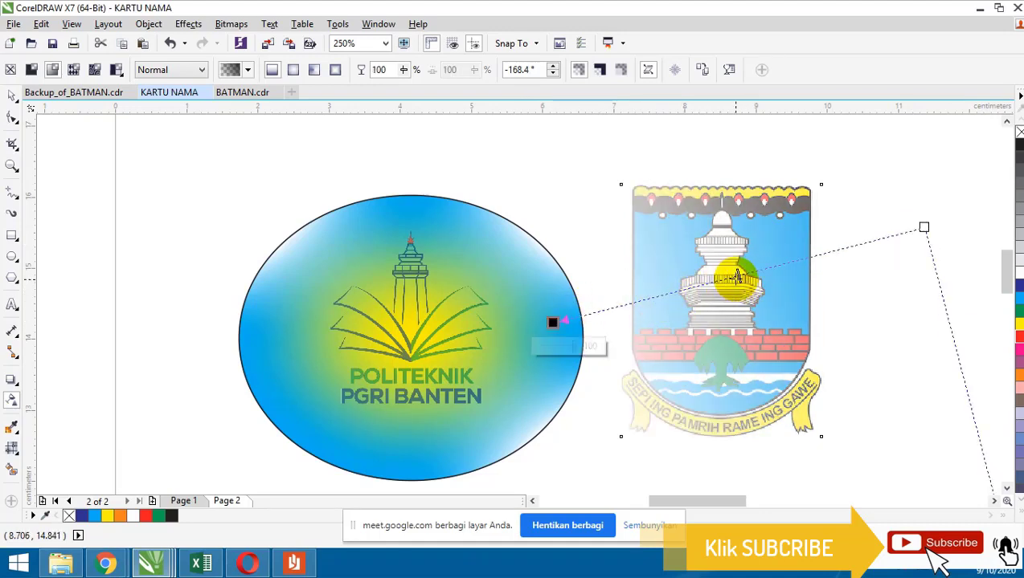
# Slide the emblem's transparency midpoint back to full opacity, then nudge the emblem up-left
pyautogui.moveTo(737, 277); pyautogui.dragTo(892, 255)
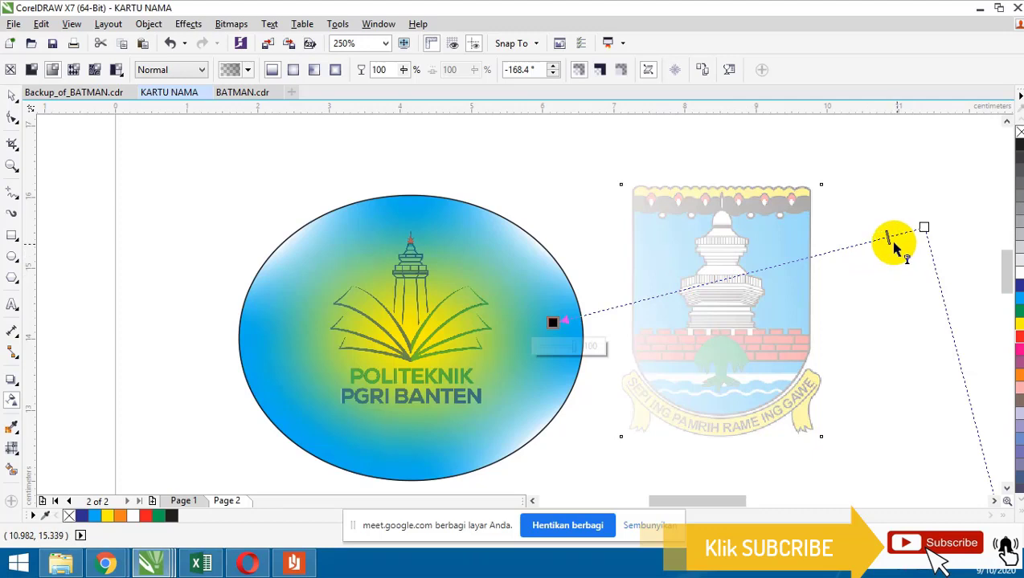
pyautogui.moveTo(898, 233); pyautogui.dragTo(606, 354)
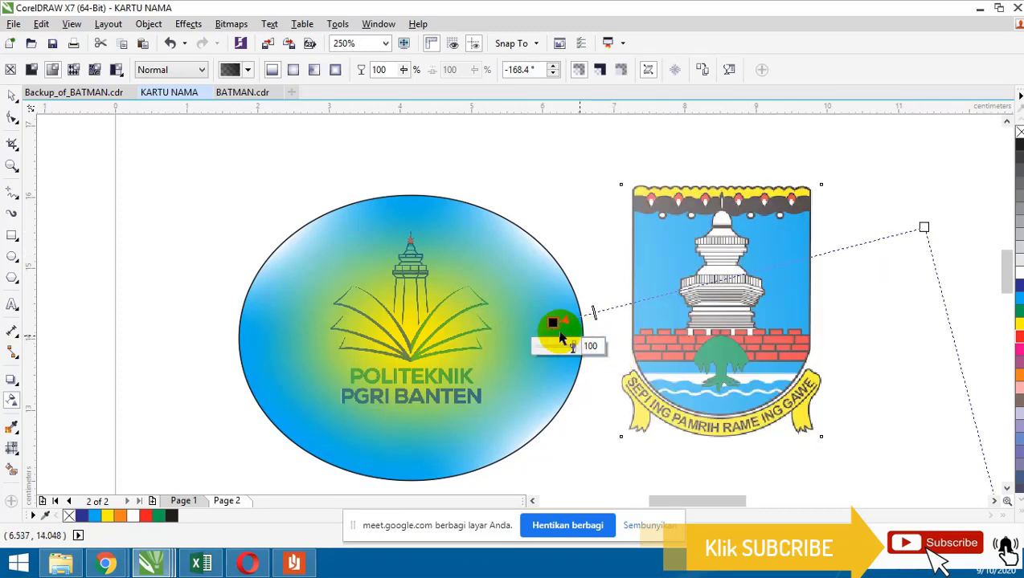
pyautogui.click(13, 97)
pyautogui.click(828, 263)
pyautogui.click(729, 304)
pyautogui.moveTo(730, 303); pyautogui.dragTo(721, 301)
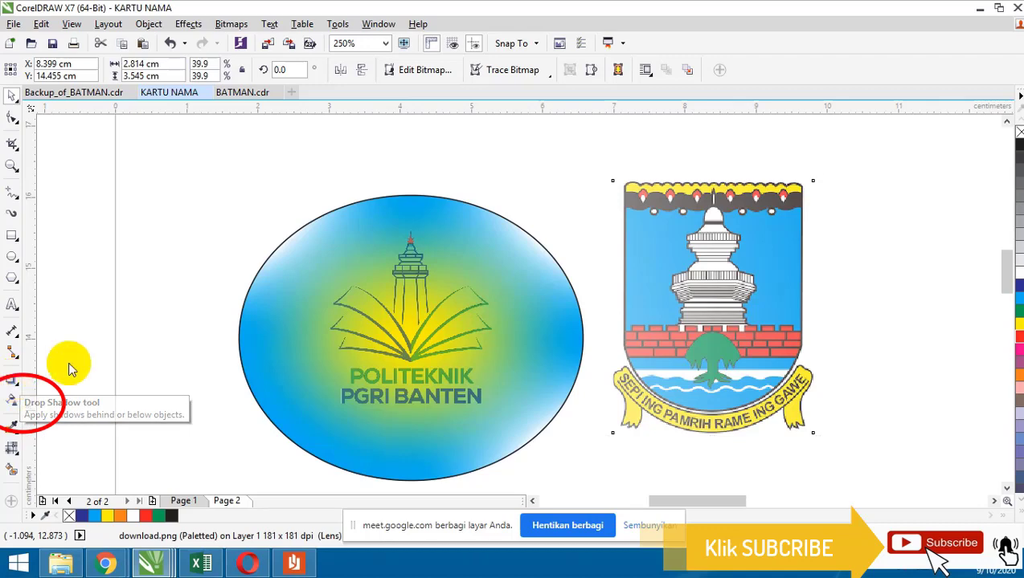
# Add a red drop shadow (Multiply, opacity 50, feather 15) glowing around the Banten emblem
pyautogui.moveTo(663, 298); pyautogui.dragTo(596, 269)
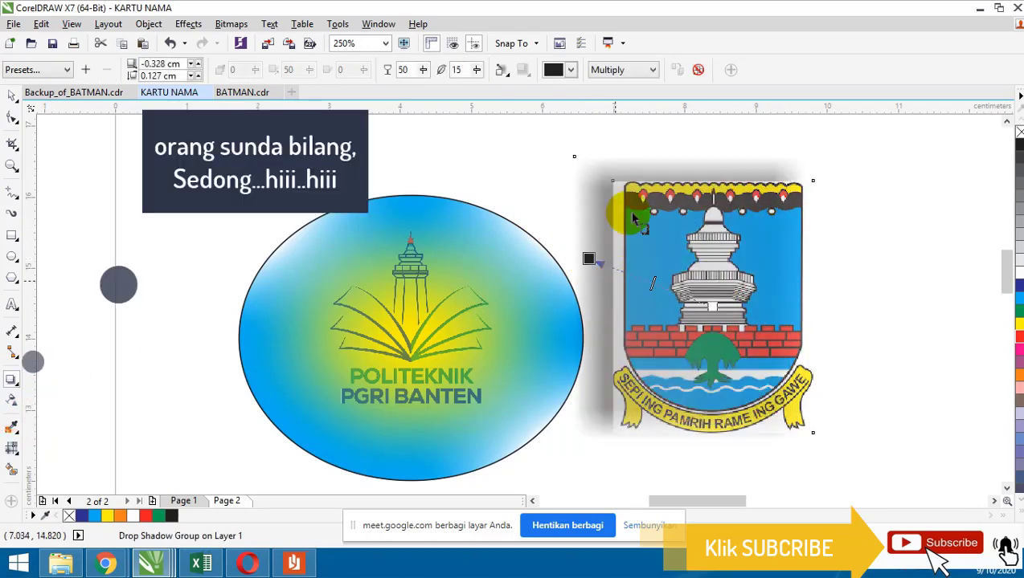
pyautogui.click(571, 70)
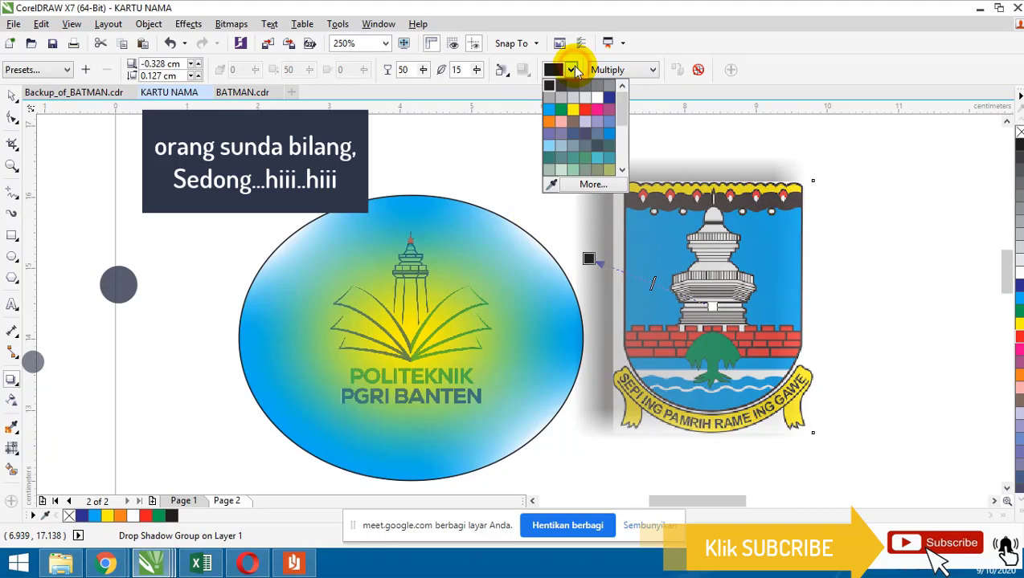
pyautogui.click(593, 114)
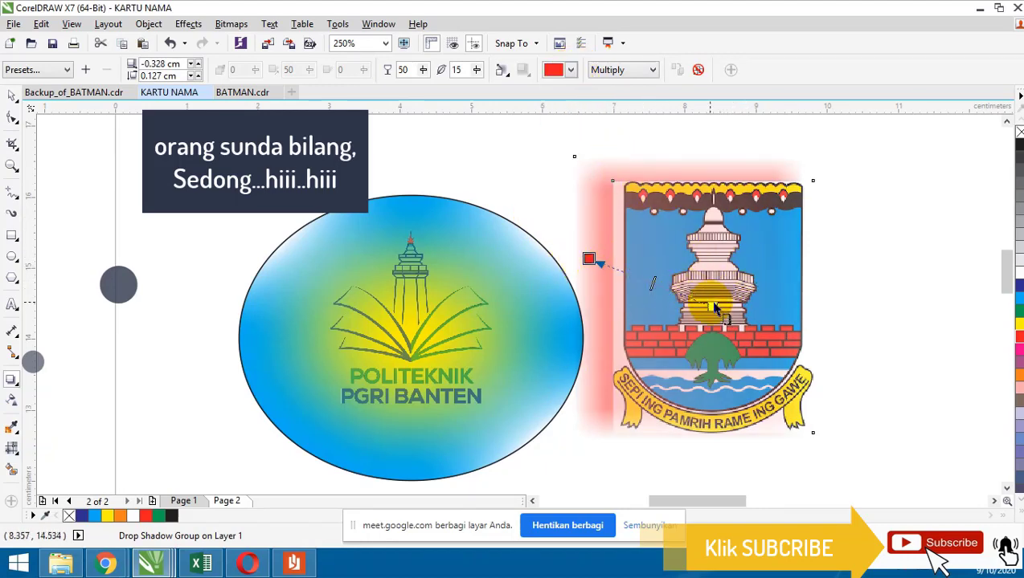
pyautogui.moveTo(717, 313); pyautogui.dragTo(832, 344)
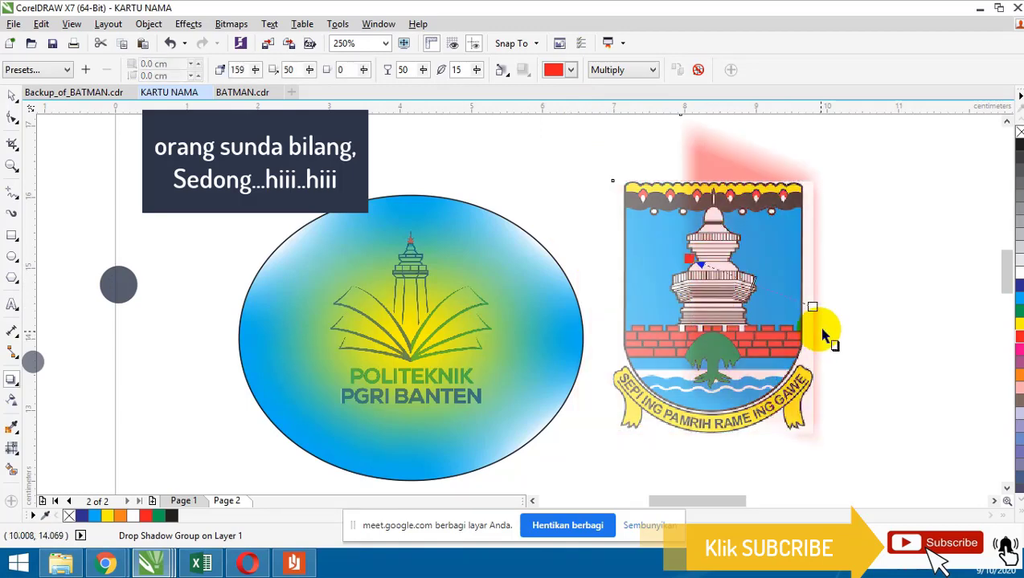
pyautogui.moveTo(684, 257); pyautogui.dragTo(612, 287)
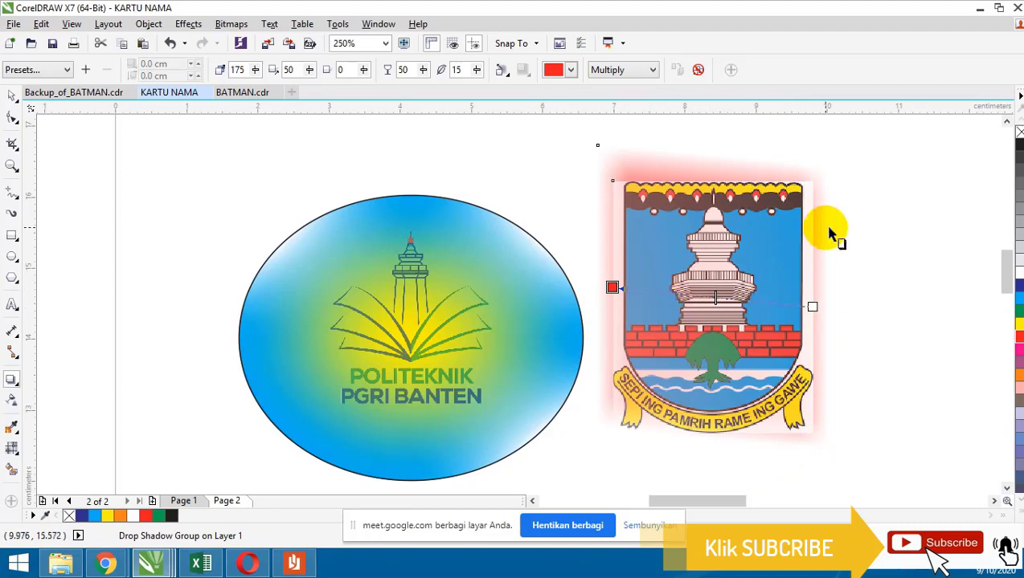
pyautogui.moveTo(809, 307)
pyautogui.mouseDown()
pyautogui.moveTo(816, 338)
pyautogui.moveTo(812, 306)
pyautogui.mouseUp()
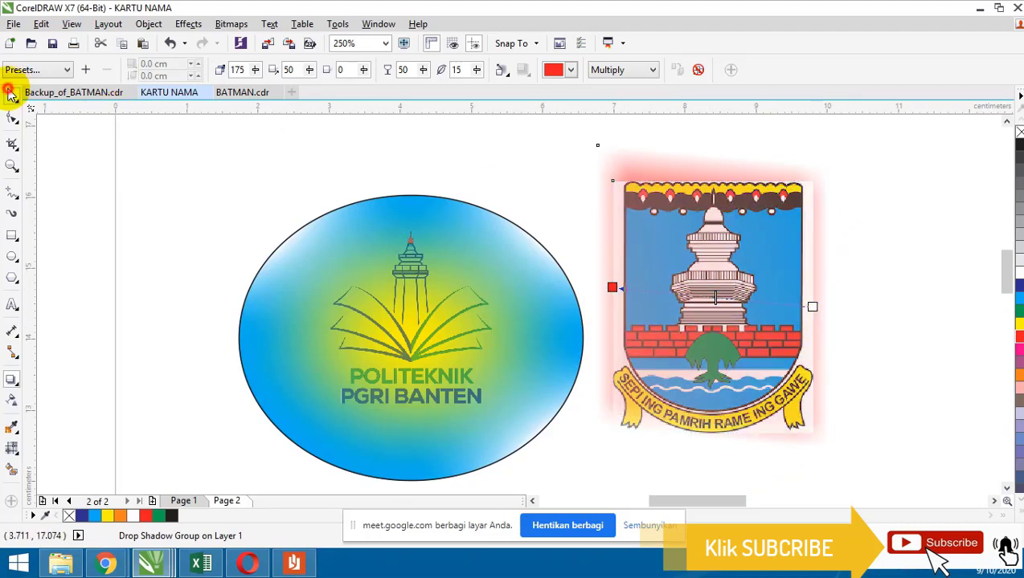
pyautogui.click(11, 94)
pyautogui.click(675, 260)
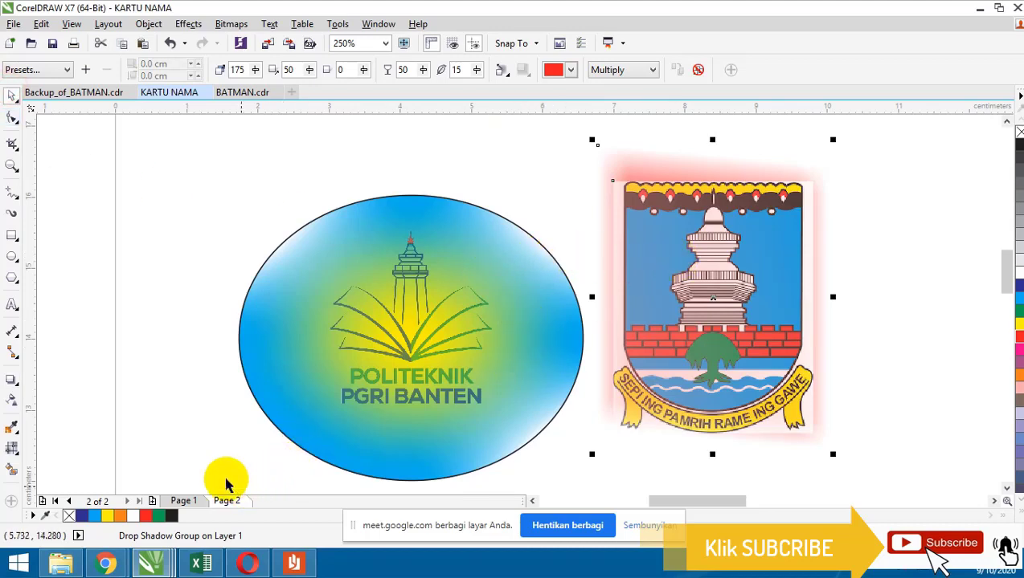
# Check page 1, then select and delete the oval and shadowed emblem from page 2
pyautogui.click(182, 501)
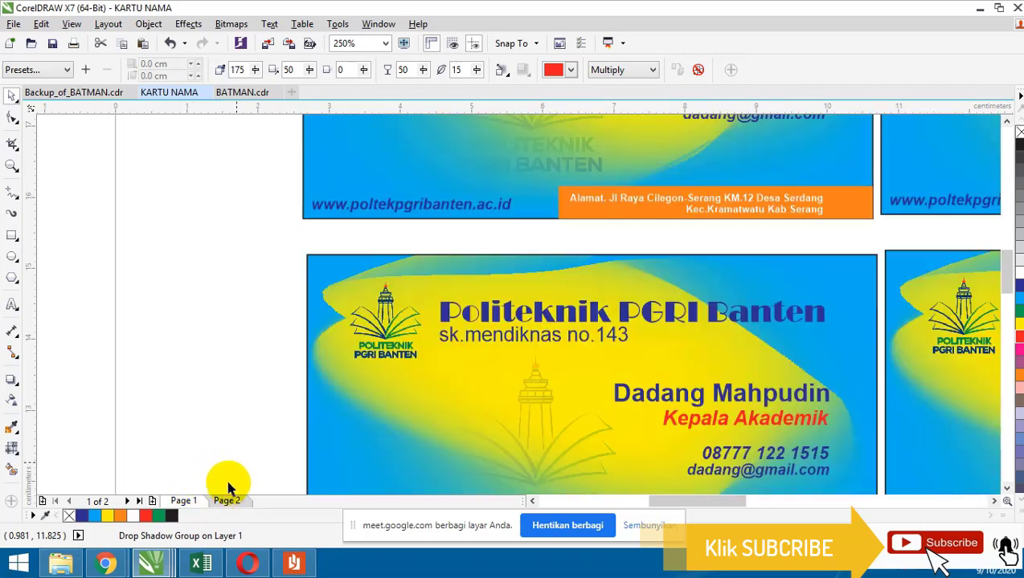
pyautogui.scroll(-2, 455, 361)
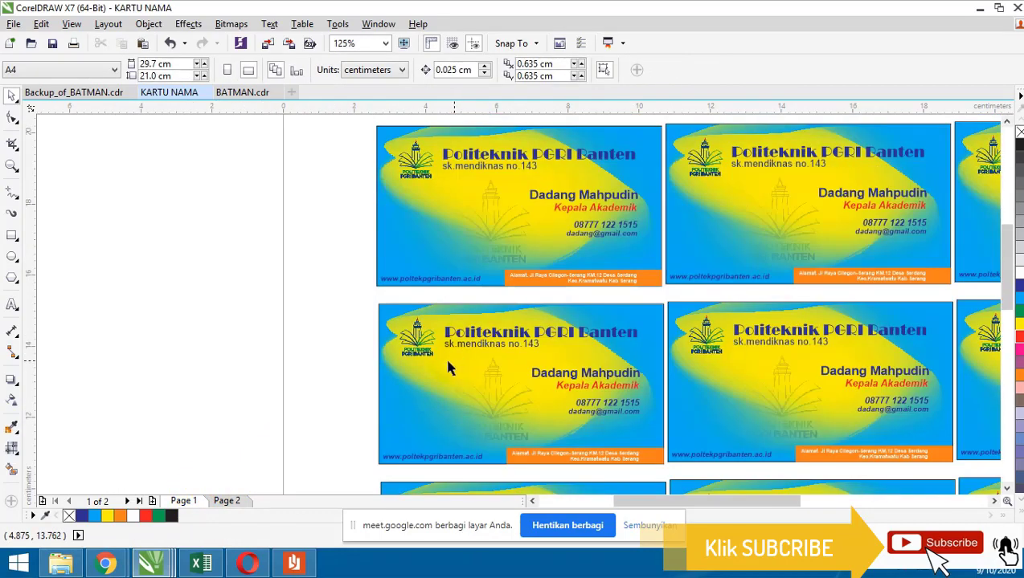
pyautogui.moveTo(646, 504)
pyautogui.mouseDown()
pyautogui.moveTo(633, 507)
pyautogui.moveTo(646, 503)
pyautogui.mouseUp()
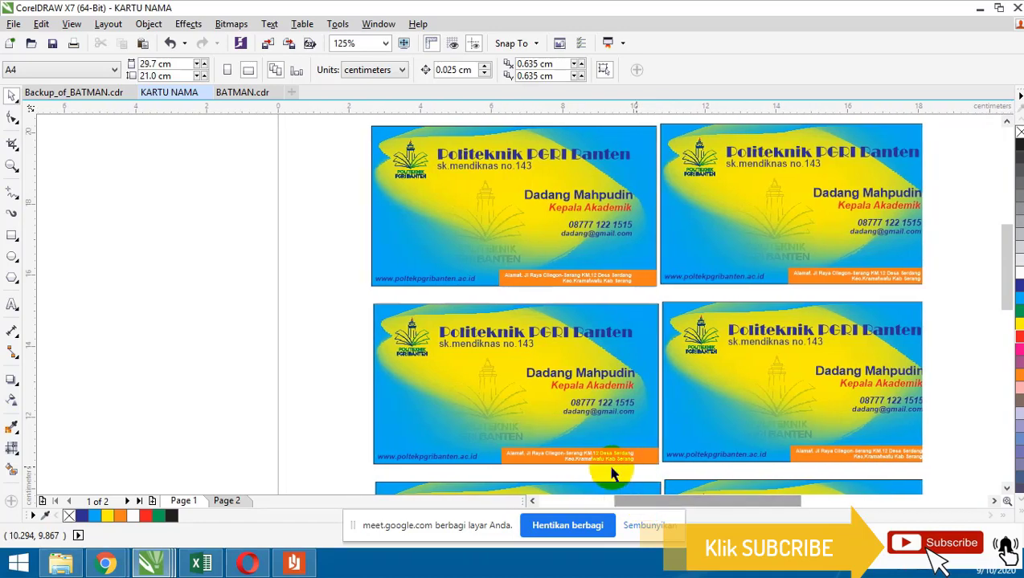
pyautogui.click(227, 501)
pyautogui.moveTo(312, 199); pyautogui.dragTo(738, 470)
pyautogui.press('Delete')
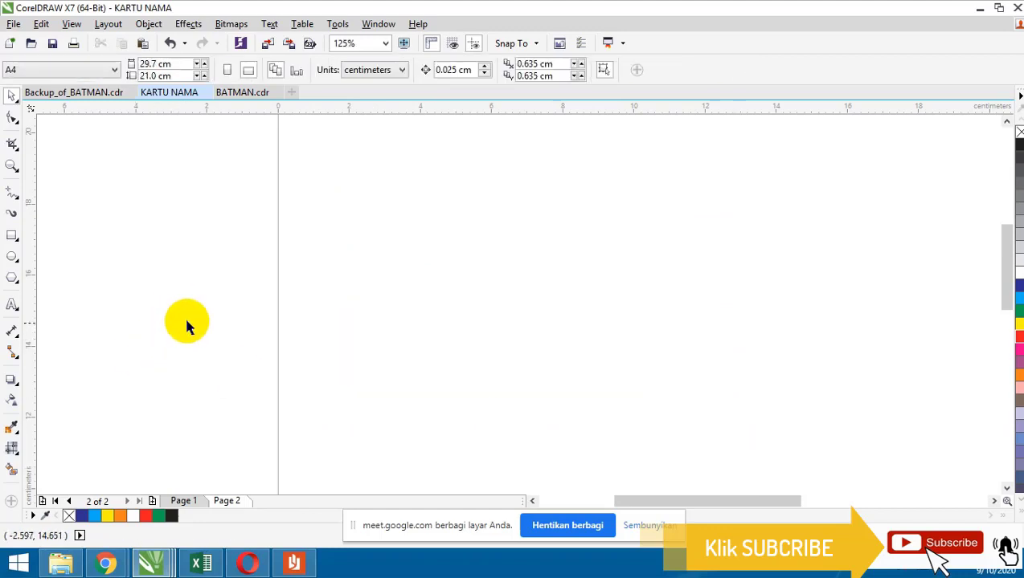
pyautogui.click(11, 257)
# Draw an 8.086 × 6.71 cm ellipse in the middle of page 2 and start an image import
pyautogui.moveTo(355, 191); pyautogui.dragTo(645, 432)
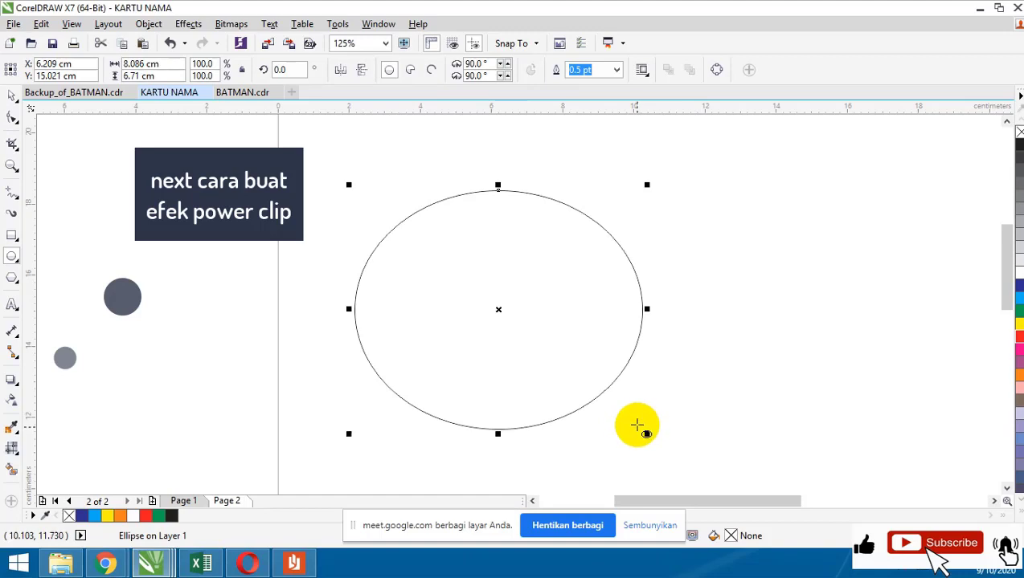
pyautogui.click(15, 24)
pyautogui.click(45, 254)
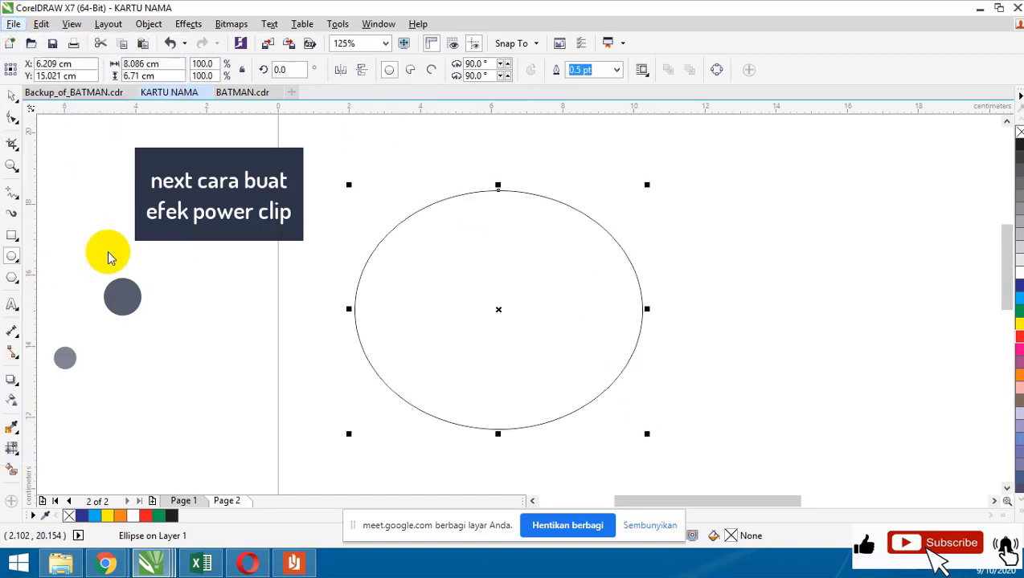
pyautogui.moveTo(770, 203); pyautogui.dragTo(777, 361)
# Import the Untitled group photo onto page 2 and enlarge it
pyautogui.click(717, 293)
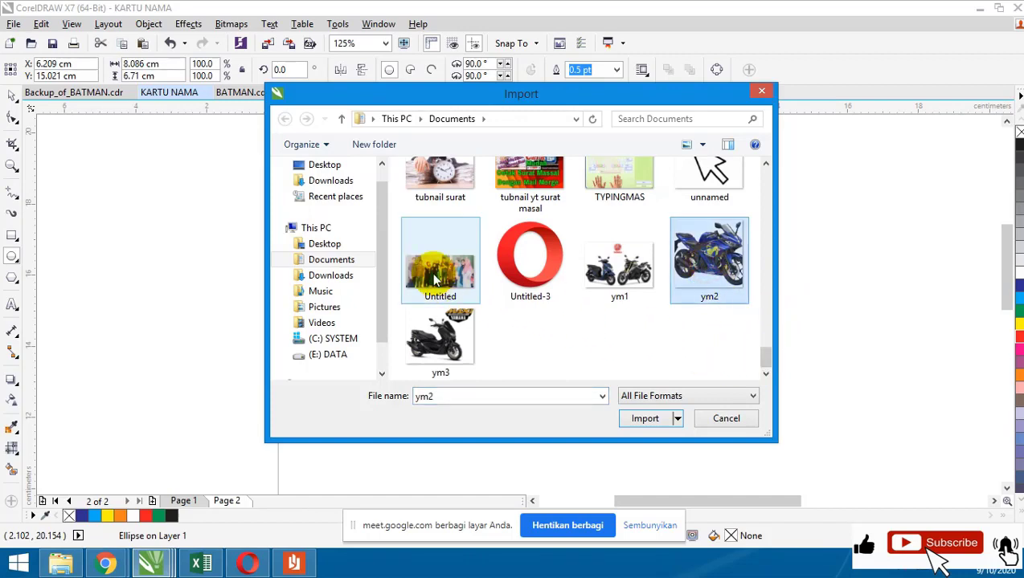
pyautogui.click(767, 164)
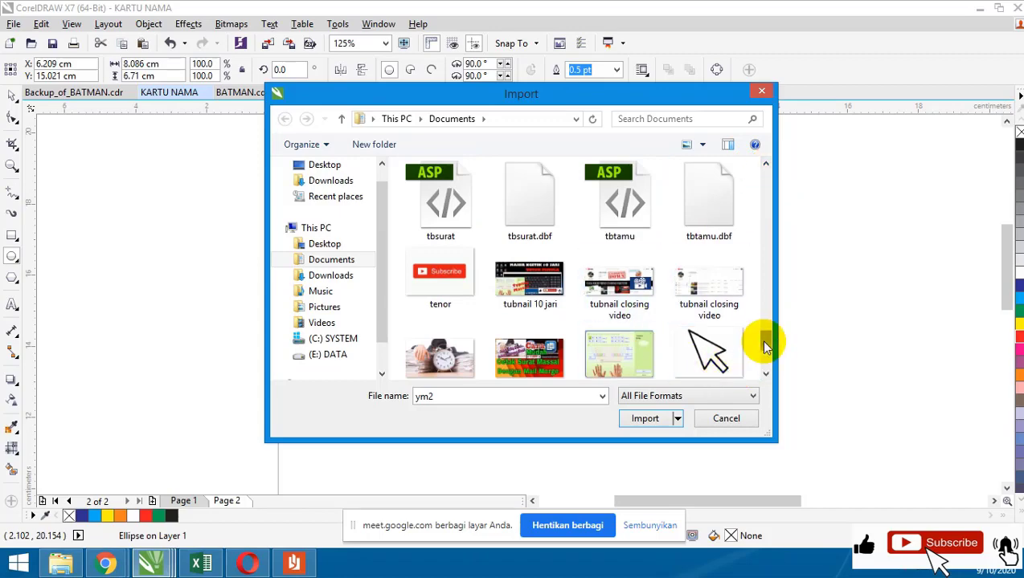
pyautogui.click(765, 374)
pyautogui.click(436, 277)
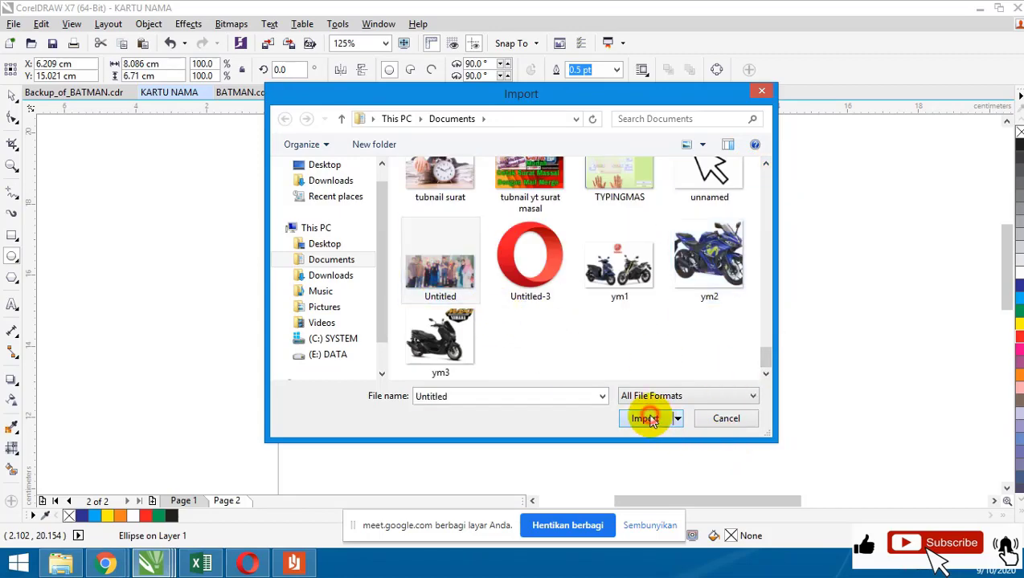
pyautogui.click(644, 419)
pyautogui.moveTo(686, 381); pyautogui.dragTo(968, 122)
pyautogui.moveTo(683, 388); pyautogui.dragTo(573, 407)
# Shrink the ellipse to 85% and arrange it left of the 10.922 × 5.192 cm photo
pyautogui.moveTo(779, 321); pyautogui.dragTo(802, 279)
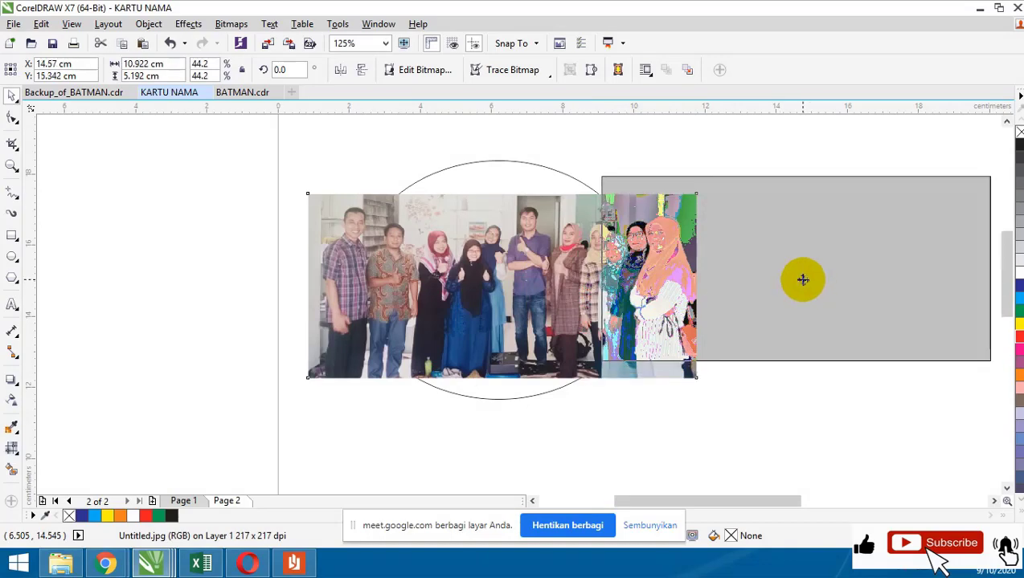
pyautogui.click(477, 278)
pyautogui.moveTo(476, 279); pyautogui.dragTo(378, 278)
pyautogui.moveTo(548, 160); pyautogui.dragTo(505, 195)
pyautogui.moveTo(438, 274); pyautogui.dragTo(490, 261)
pyautogui.moveTo(735, 262); pyautogui.dragTo(707, 279)
pyautogui.moveTo(449, 276); pyautogui.dragTo(438, 271)
pyautogui.moveTo(755, 283); pyautogui.dragTo(733, 282)
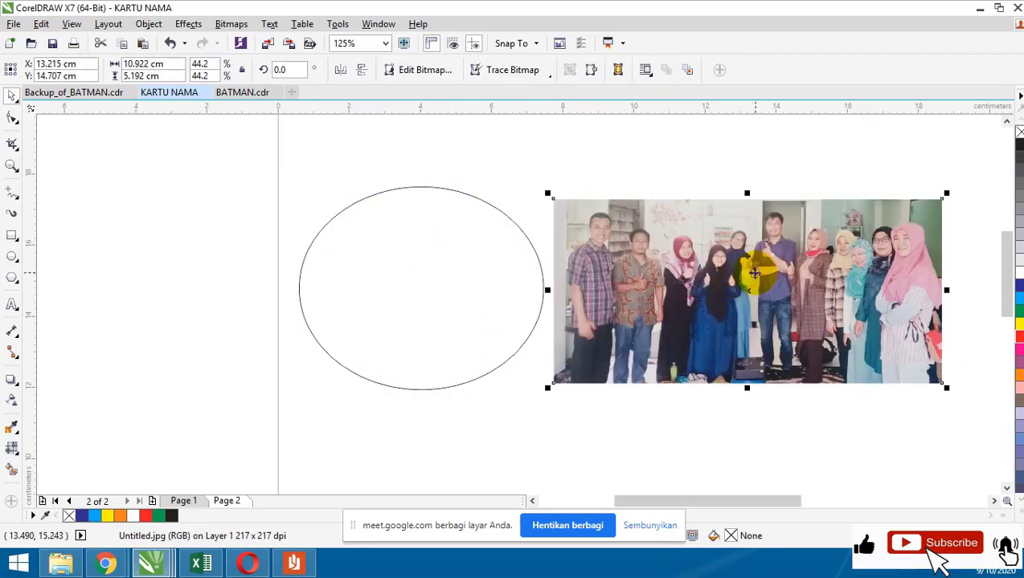
pyautogui.moveTo(662, 275)
pyautogui.mouseDown()
pyautogui.moveTo(641, 295)
pyautogui.moveTo(628, 275)
pyautogui.moveTo(663, 272)
pyautogui.mouseUp()
# PowerClip the group photo inside the 6.871 × 5.702 cm ellipse
pyautogui.rightClick(695, 277)
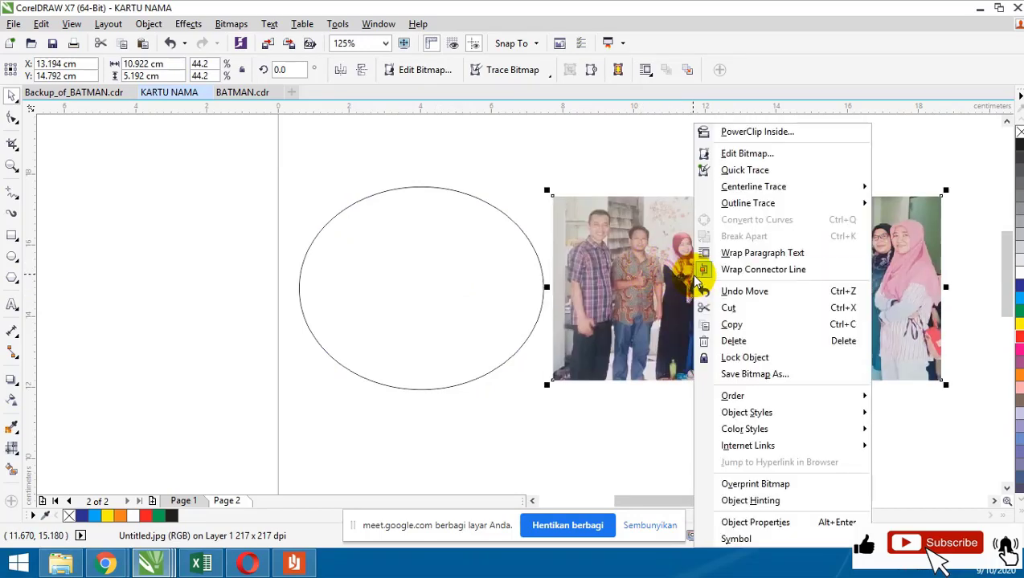
pyautogui.click(752, 133)
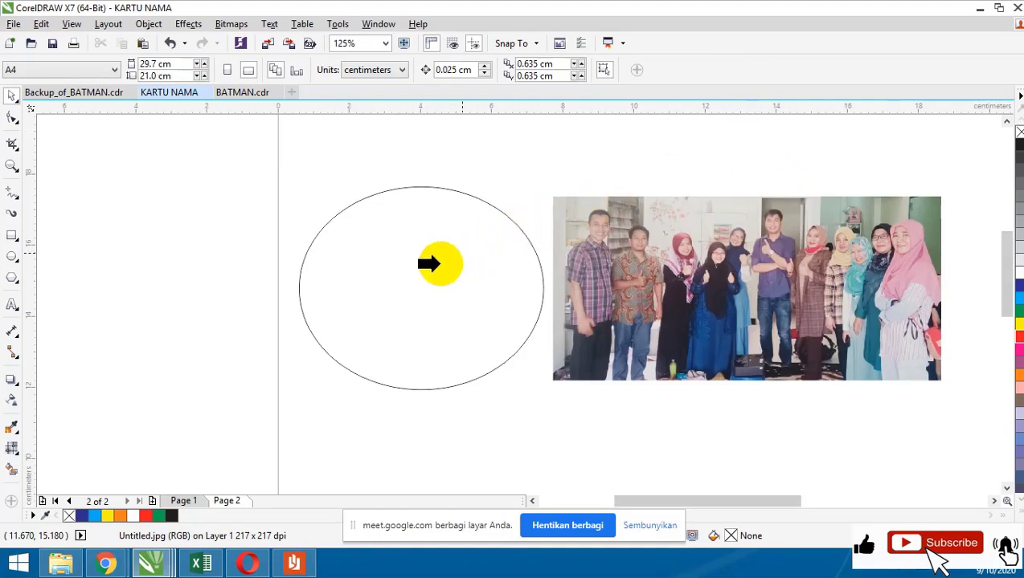
pyautogui.click(474, 290)
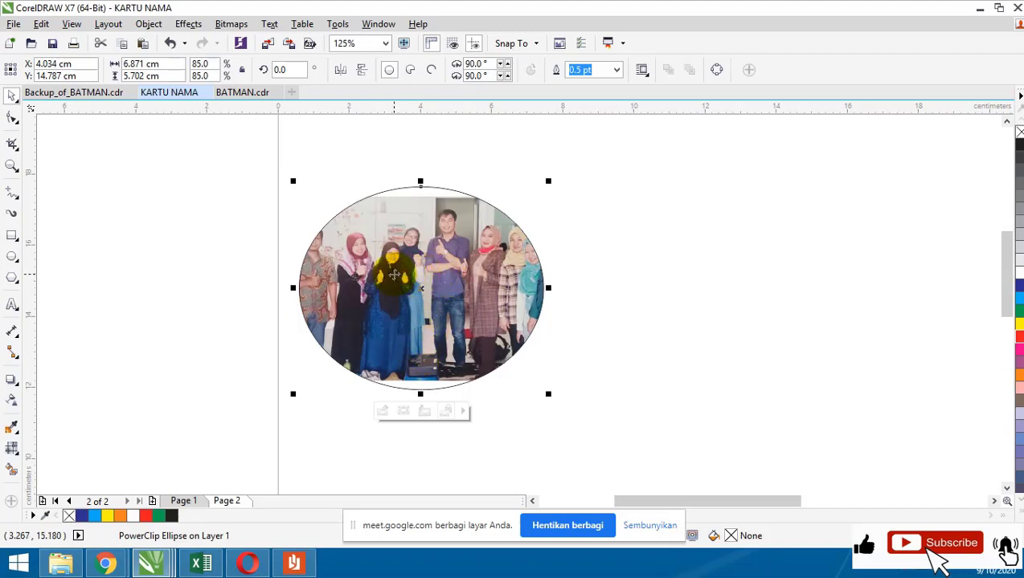
# Give the photo ellipse a 4.0 pt red outline and move it right to X 7.399 cm
pyautogui.click(622, 70)
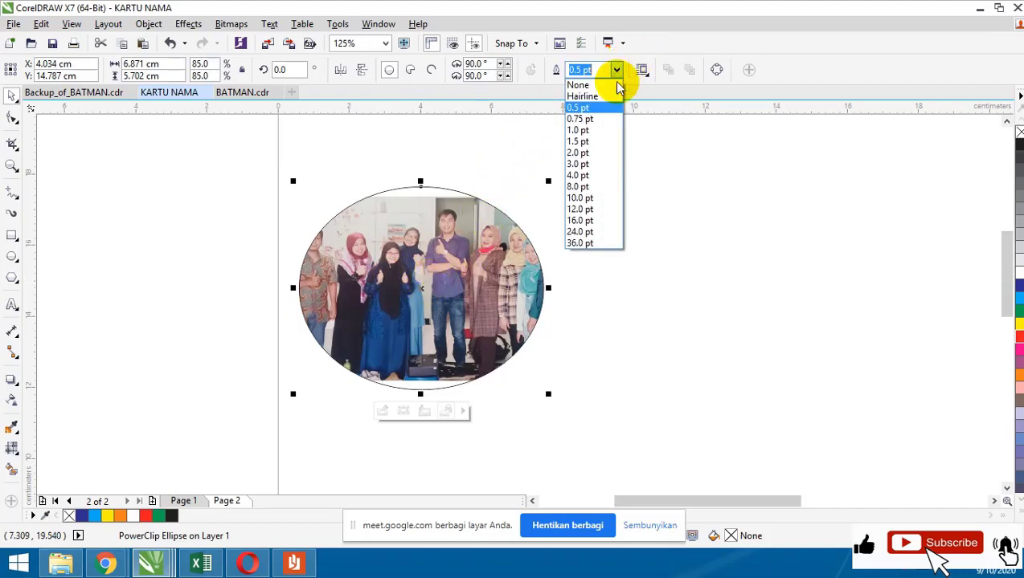
pyautogui.click(590, 178)
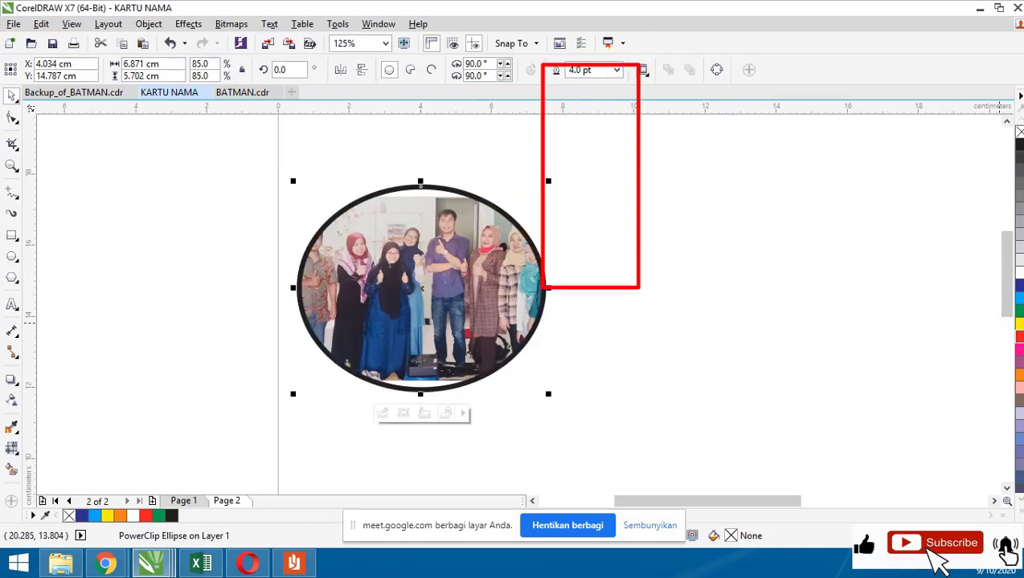
pyautogui.rightClick(1017, 338)
pyautogui.moveTo(490, 283); pyautogui.dragTo(581, 279)
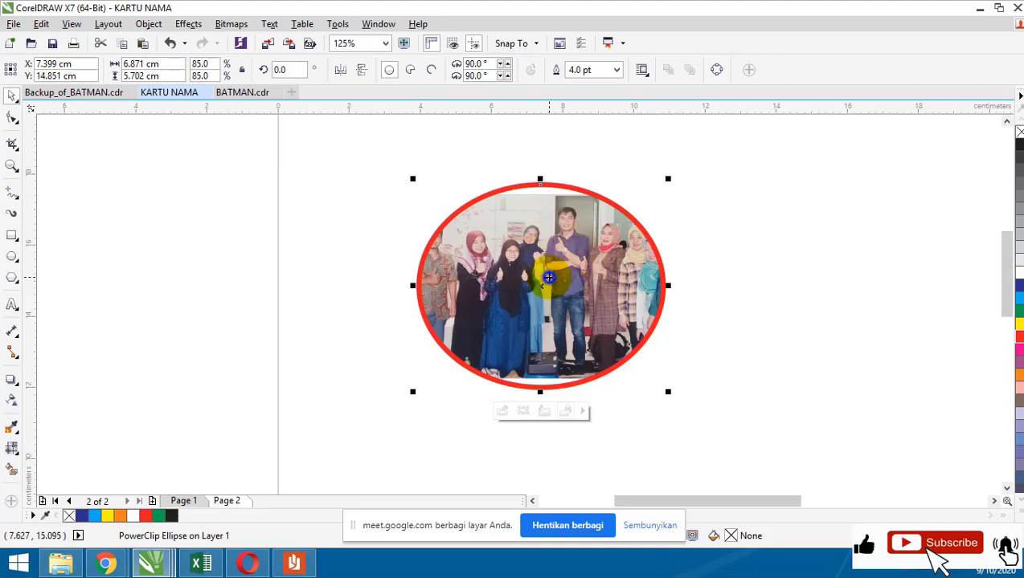
# Edit the PowerClip to shrink the photo to 30.8% (7.617 × 3.621 cm), centred in the oval
pyautogui.rightClick(548, 278)
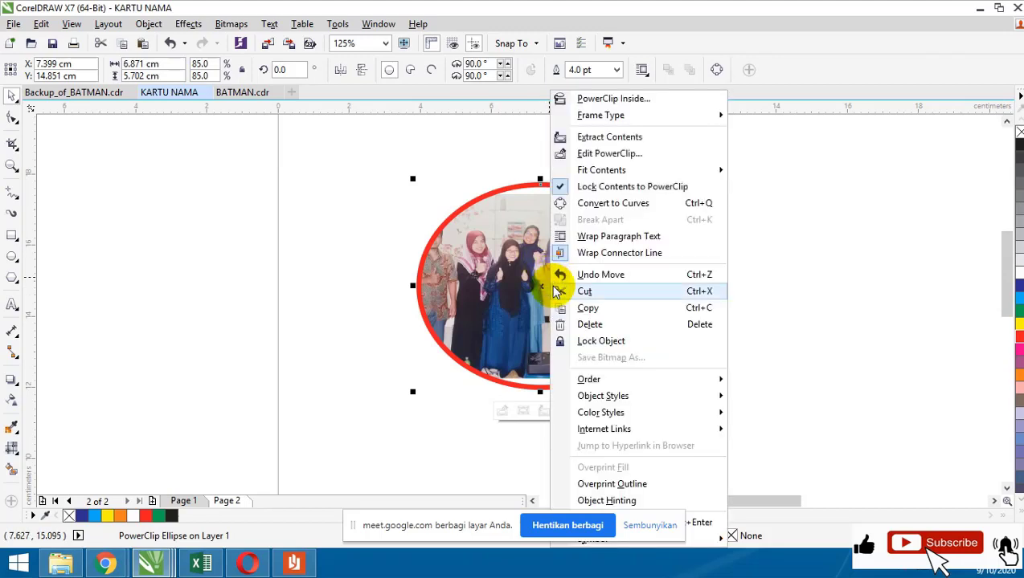
pyautogui.click(615, 159)
pyautogui.click(687, 225)
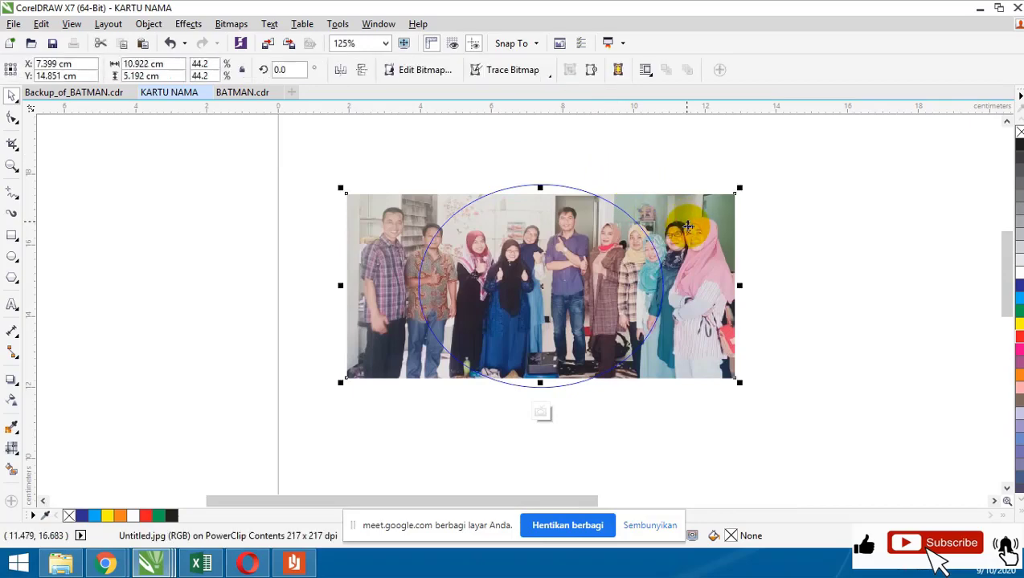
pyautogui.moveTo(695, 232)
pyautogui.mouseDown()
pyautogui.moveTo(612, 238)
pyautogui.moveTo(690, 221)
pyautogui.mouseUp()
pyautogui.moveTo(741, 187); pyautogui.dragTo(676, 236)
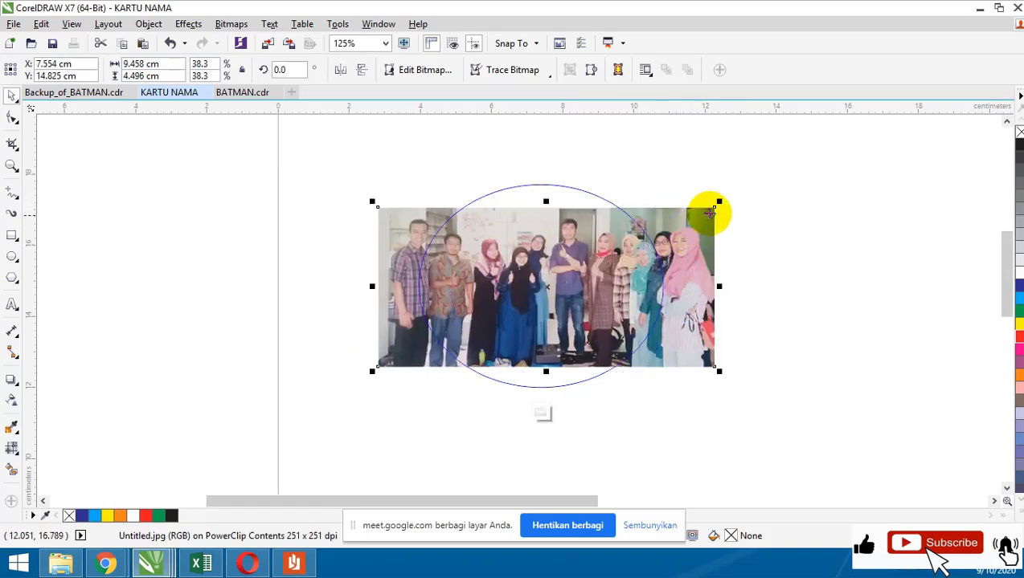
pyautogui.moveTo(717, 203); pyautogui.dragTo(581, 257)
pyautogui.rightClick(587, 258)
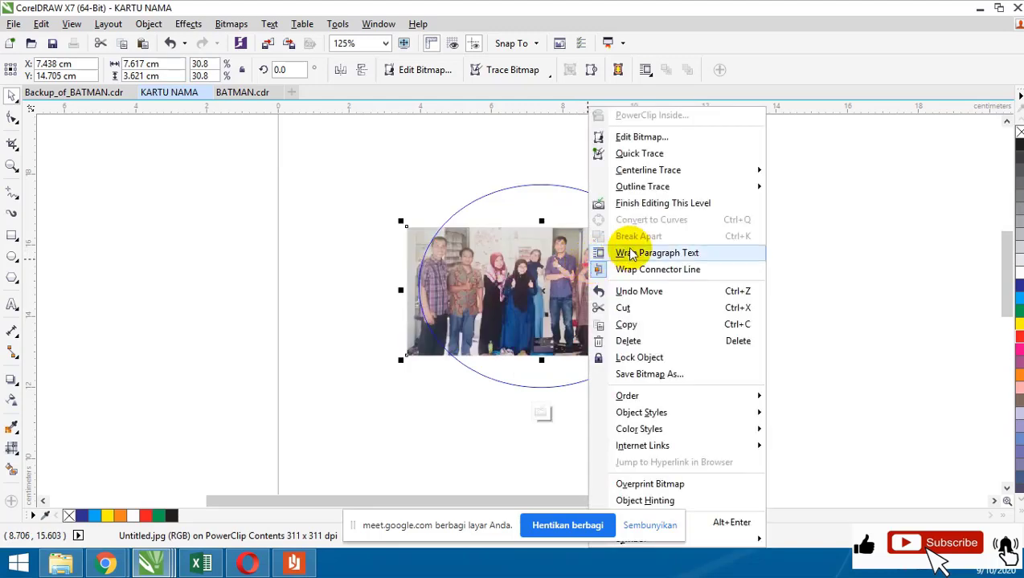
pyautogui.click(652, 204)
pyautogui.click(736, 183)
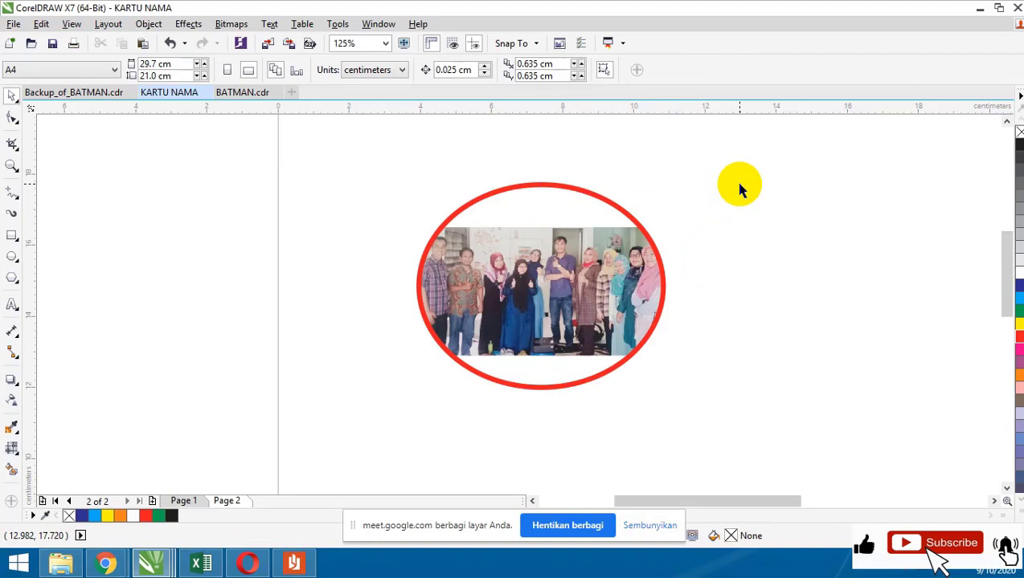
pyautogui.click(619, 201)
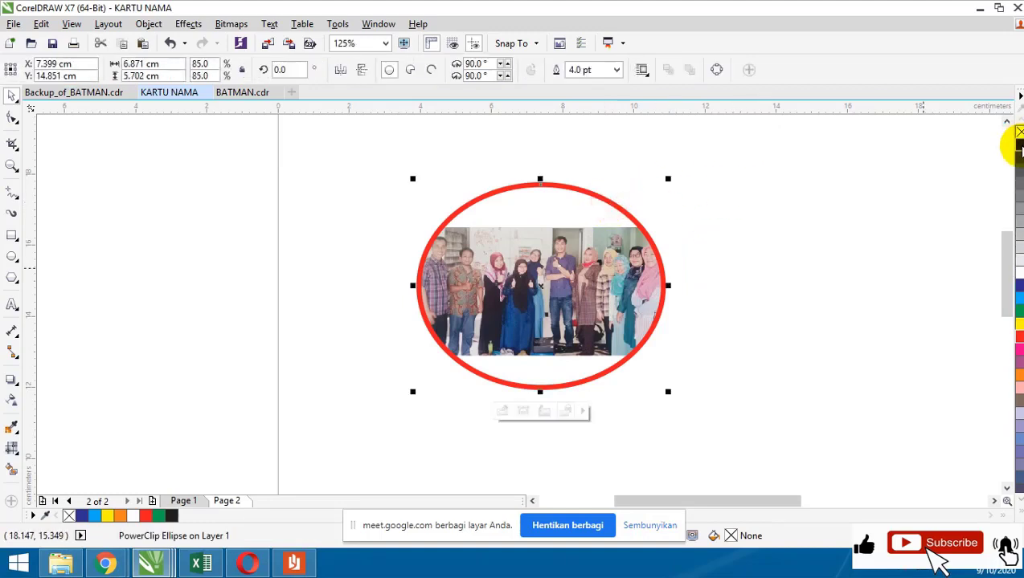
# Give the red-outlined photo ellipse a black fill, then deselect it and zoom in
pyautogui.click(1017, 145)
pyautogui.click(813, 250)
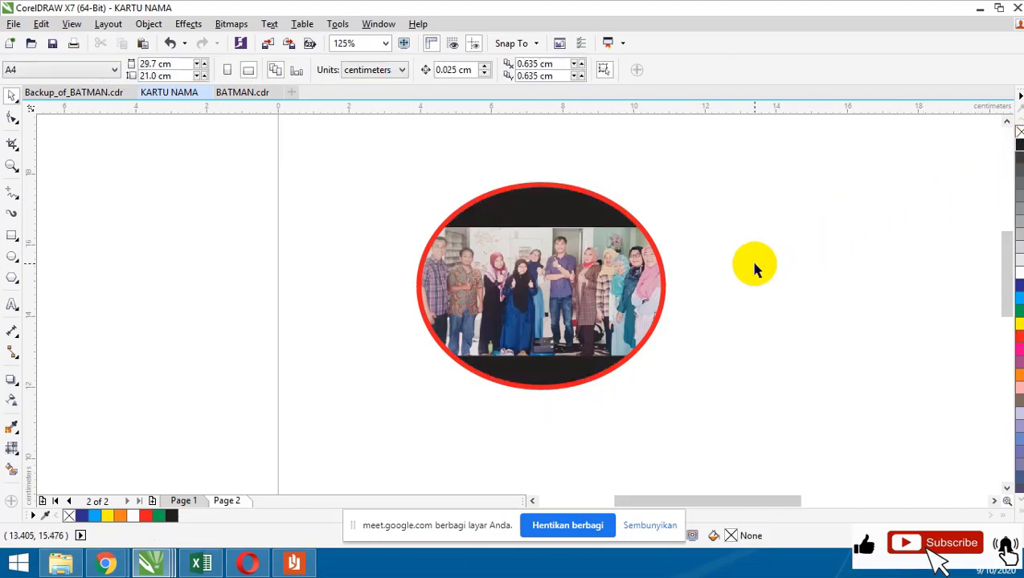
pyautogui.press('F4')
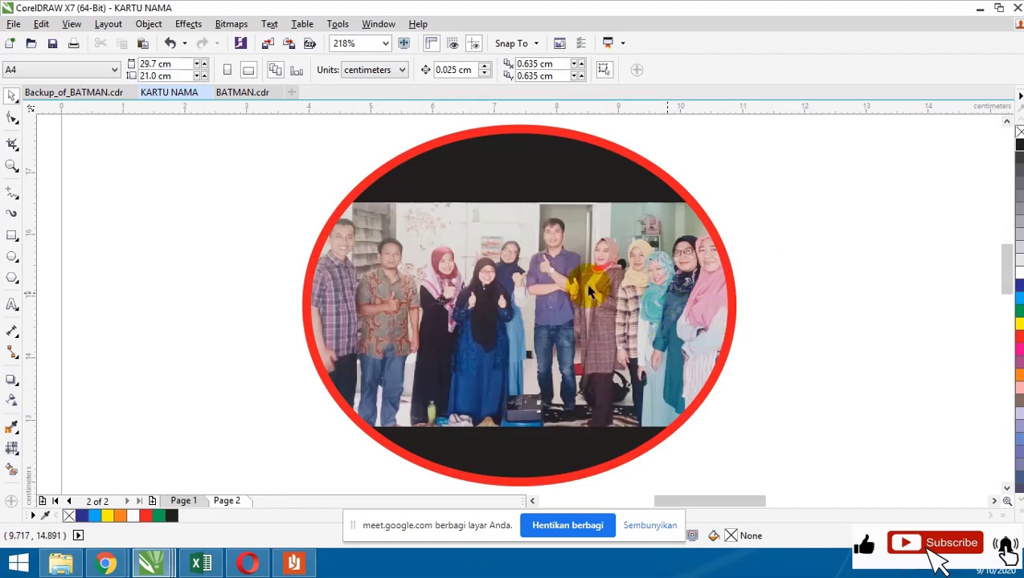
# Draw a 3.003 × 3.003 cm Basic Shapes heart left of the photo ellipse
pyautogui.click(17, 283)
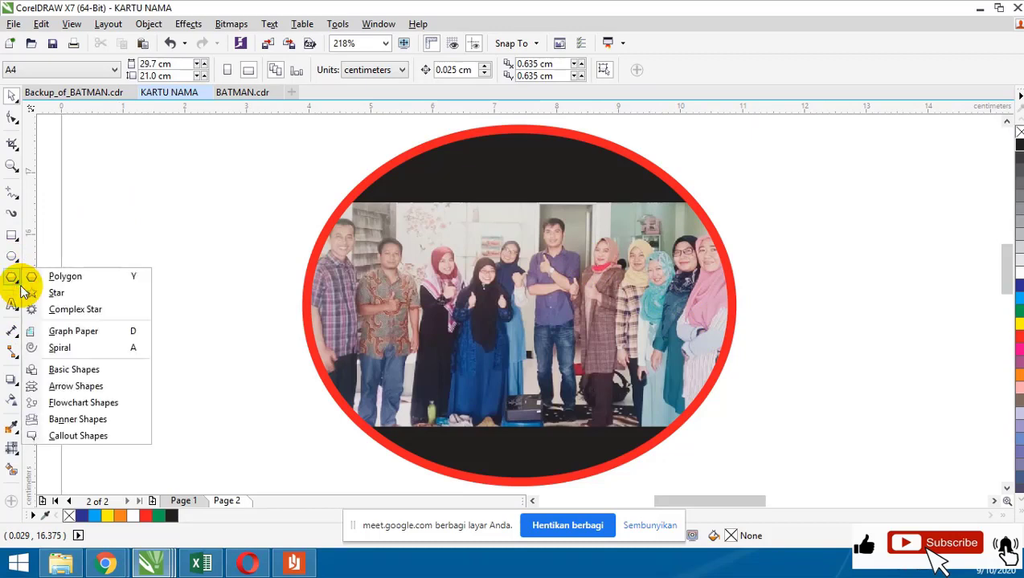
pyautogui.click(90, 369)
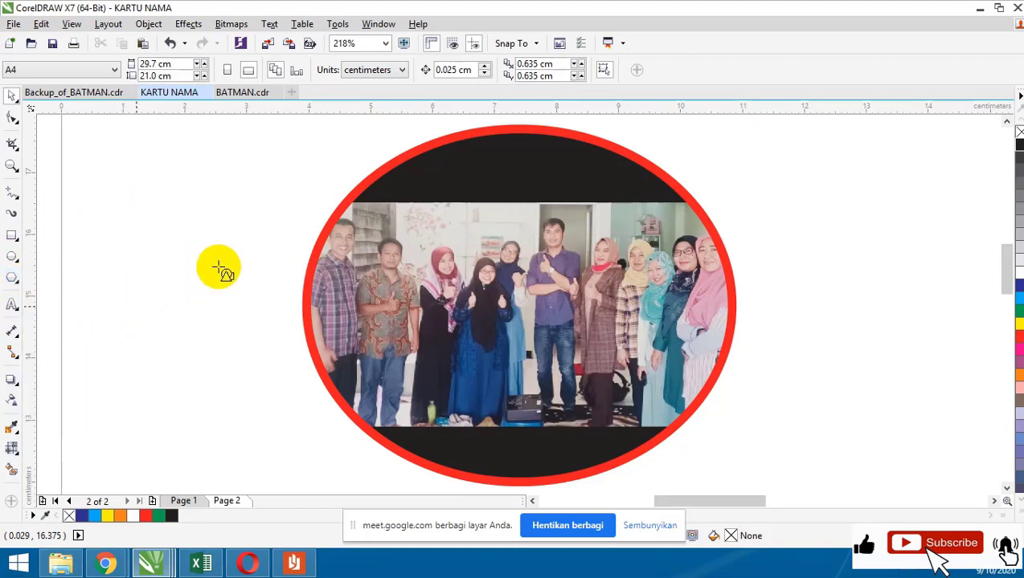
pyautogui.click(391, 74)
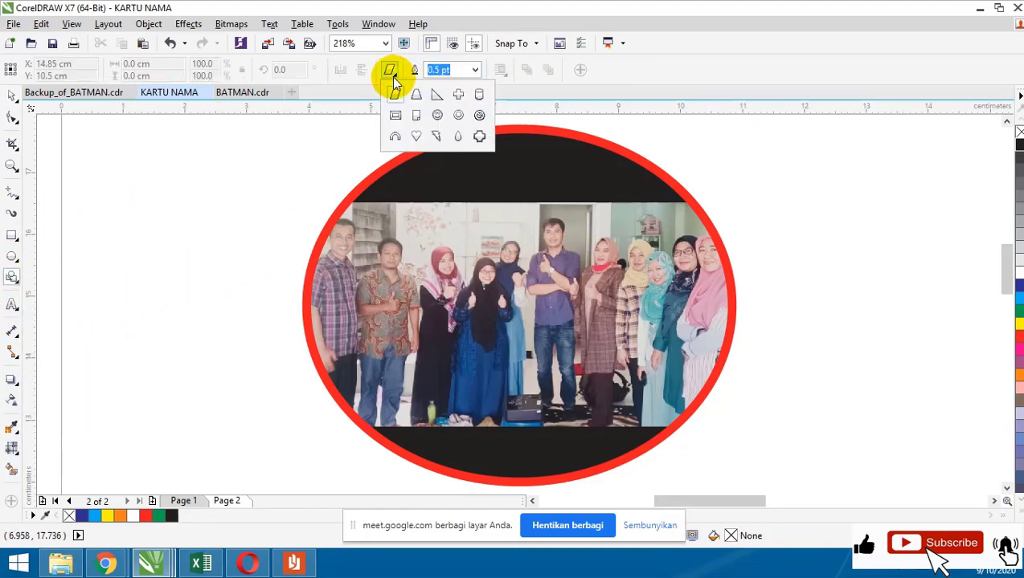
pyautogui.click(418, 138)
pyautogui.moveTo(101, 218); pyautogui.dragTo(287, 406)
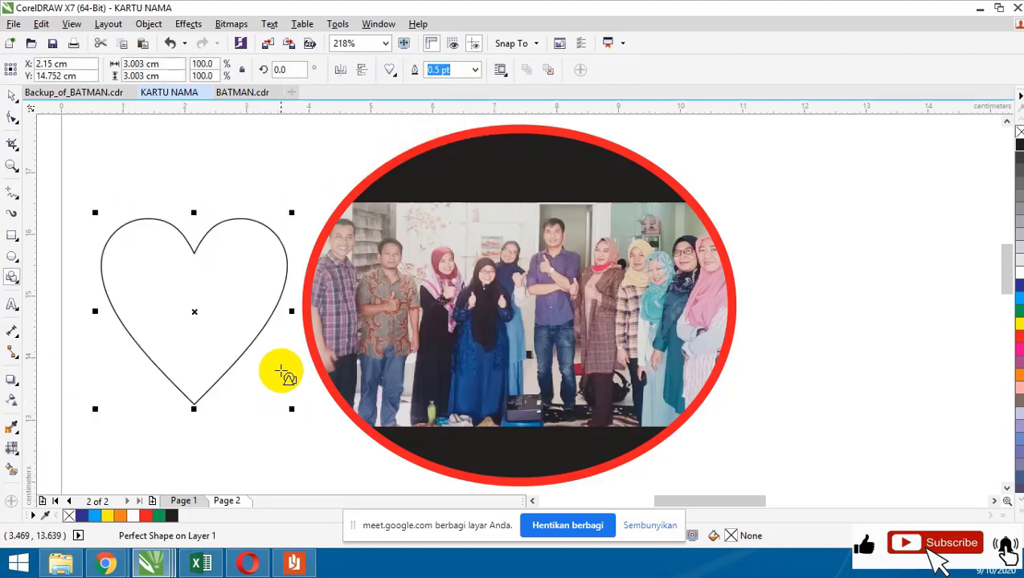
pyautogui.click(14, 23)
# Import the second group photo and place it over the oval
pyautogui.click(48, 255)
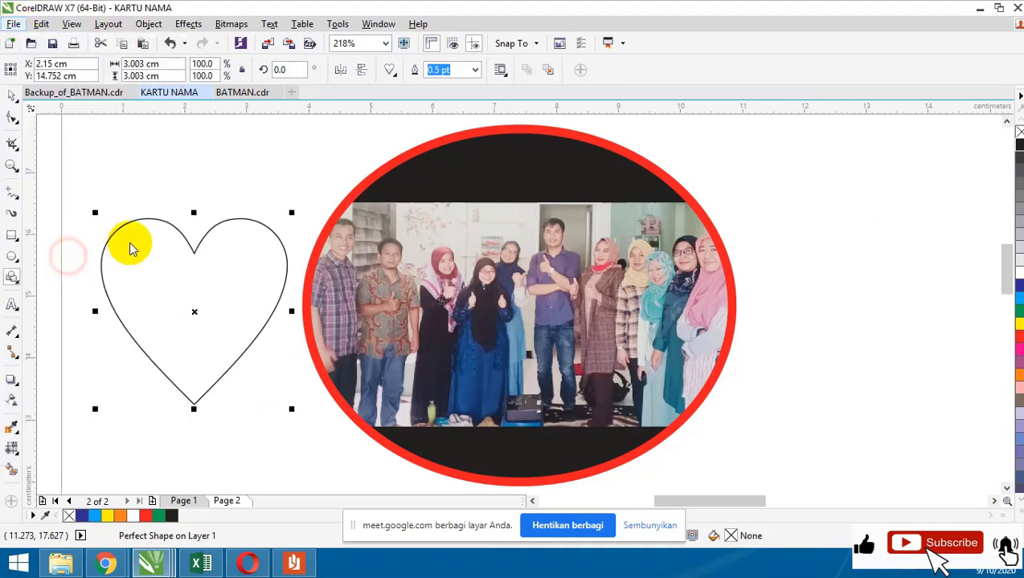
pyautogui.scroll(-5, 642, 305)
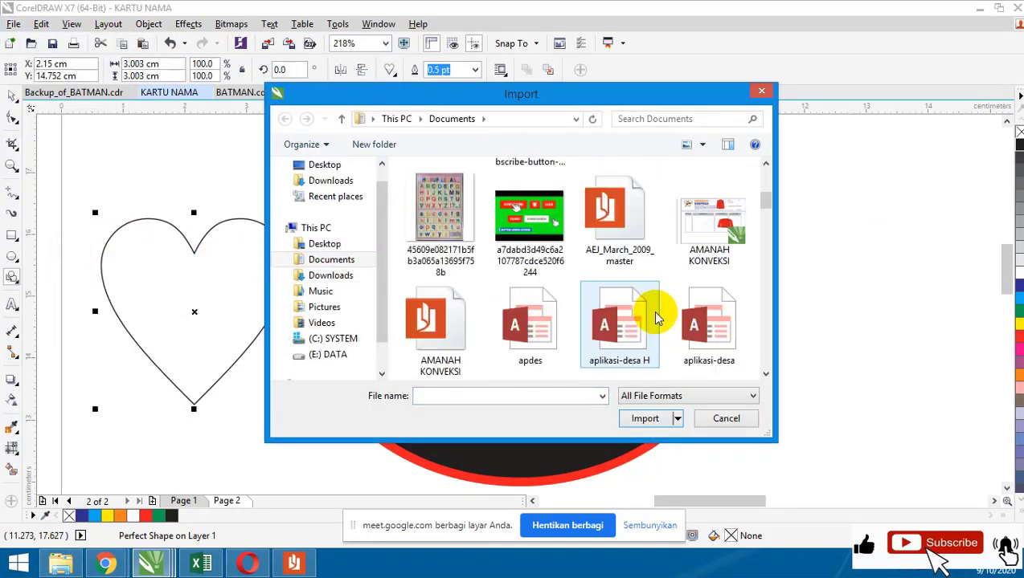
pyautogui.scroll(1, 655, 319)
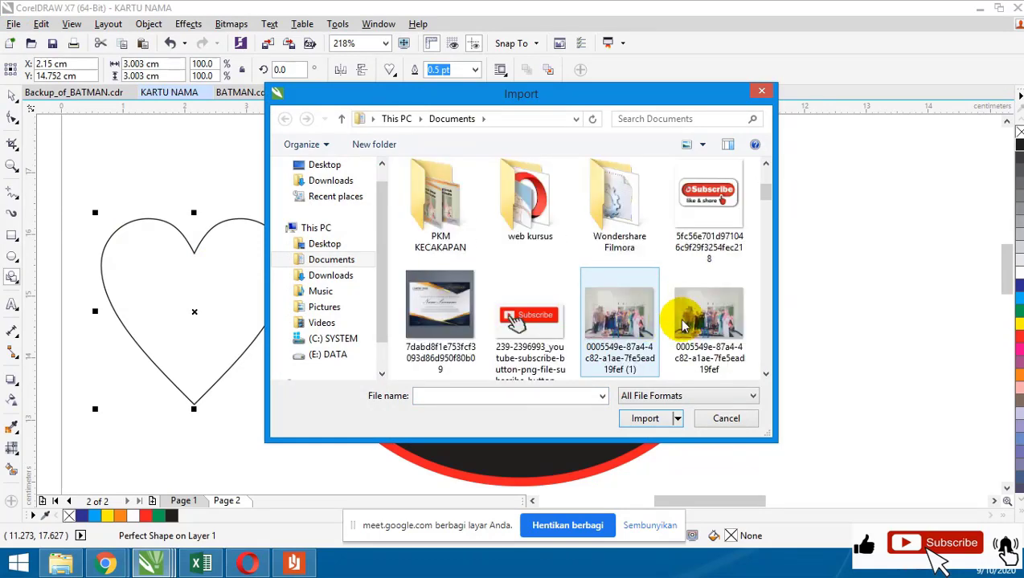
pyautogui.click(675, 326)
pyautogui.click(646, 419)
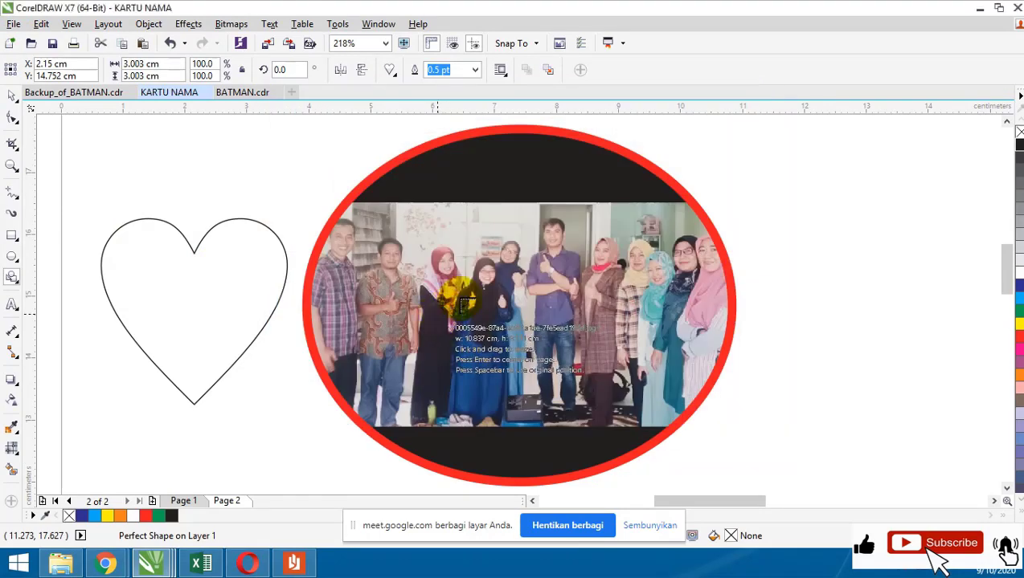
pyautogui.click(778, 249)
pyautogui.moveTo(815, 327); pyautogui.dragTo(741, 253)
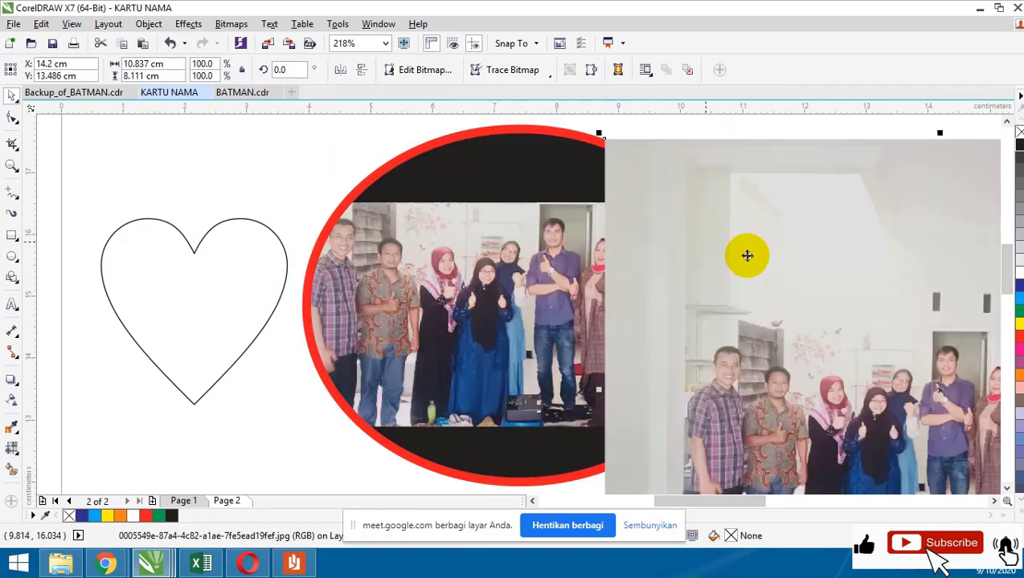
# Scale the photo down to 49.2% and PowerClip it inside the heart
pyautogui.moveTo(573, 145); pyautogui.dragTo(819, 331)
pyautogui.moveTo(882, 434); pyautogui.dragTo(696, 266)
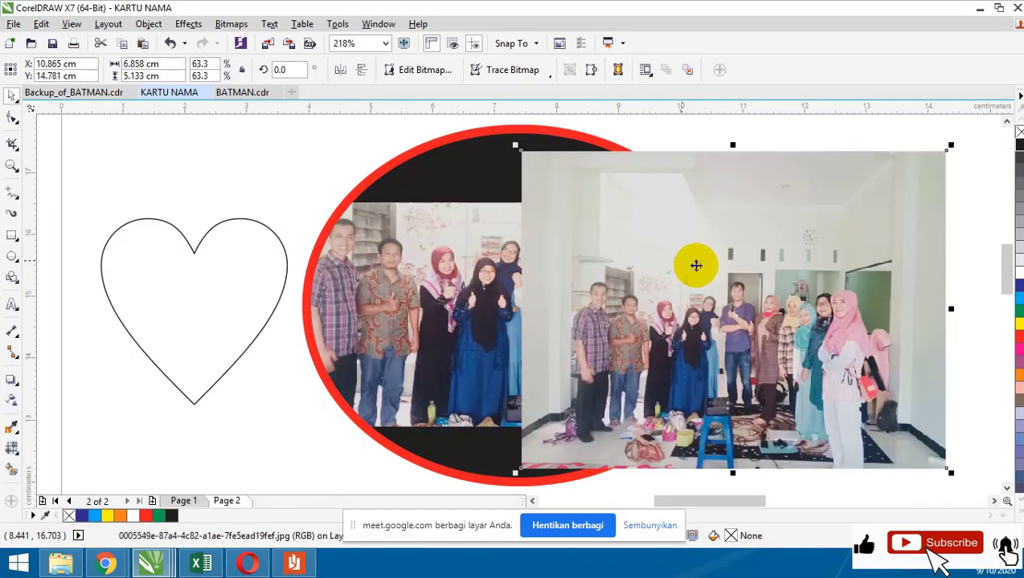
pyautogui.moveTo(515, 147); pyautogui.dragTo(611, 217)
pyautogui.rightClick(819, 314)
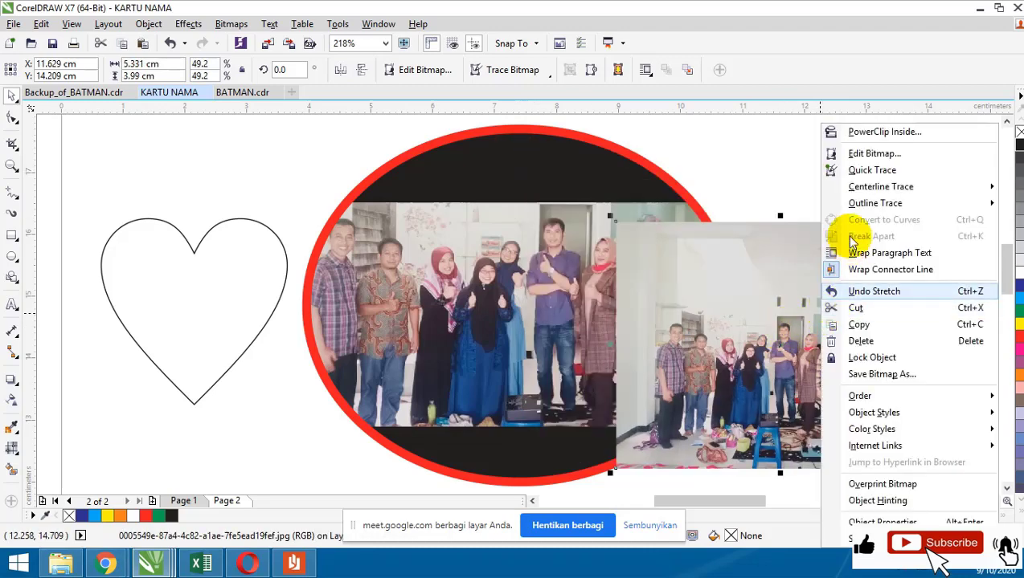
pyautogui.click(882, 133)
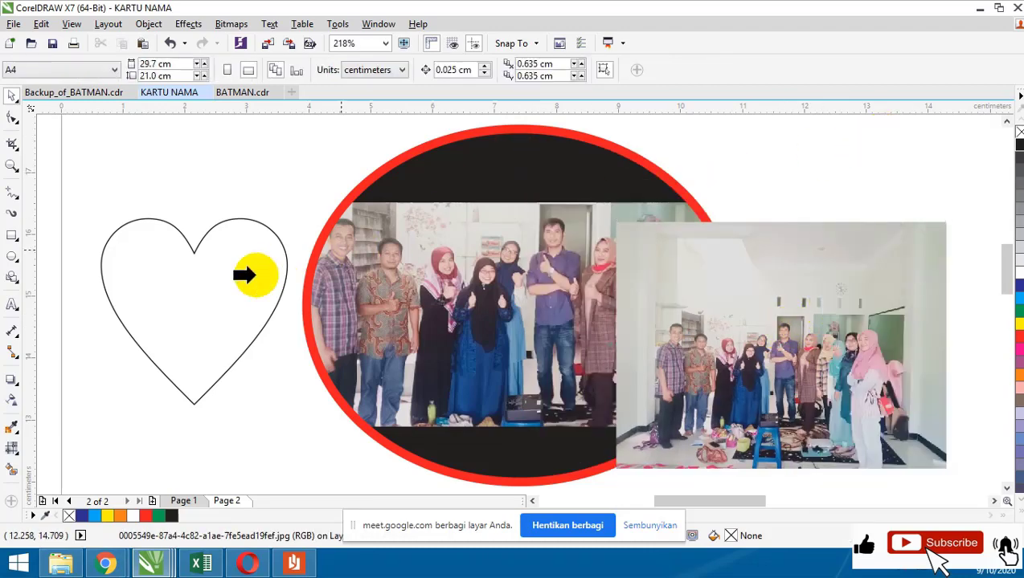
pyautogui.click(186, 292)
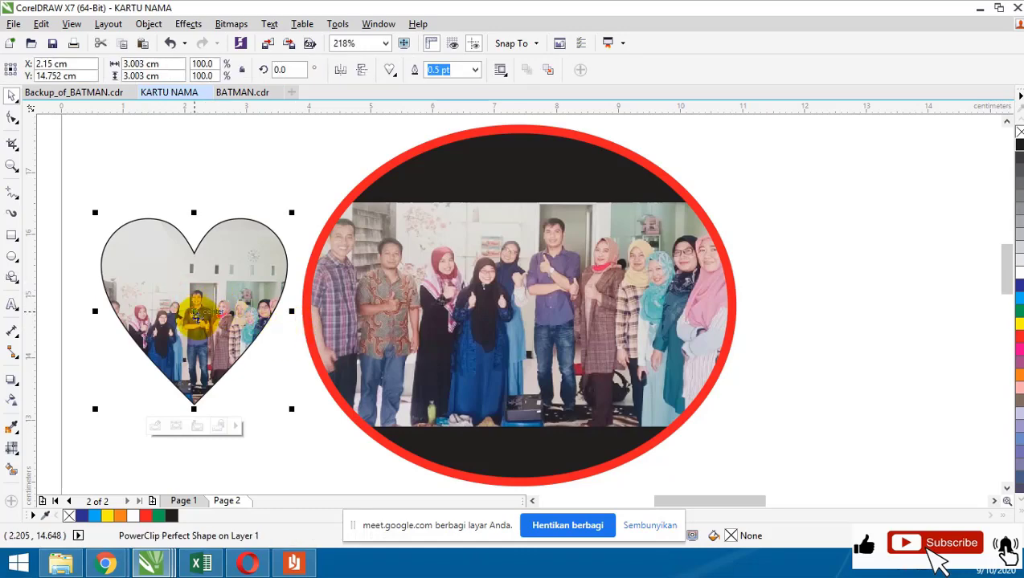
# Move the heart across the ellipse and back to its left side
pyautogui.rightClick(196, 316)
pyautogui.click(142, 255)
pyautogui.moveTo(178, 279); pyautogui.dragTo(850, 268)
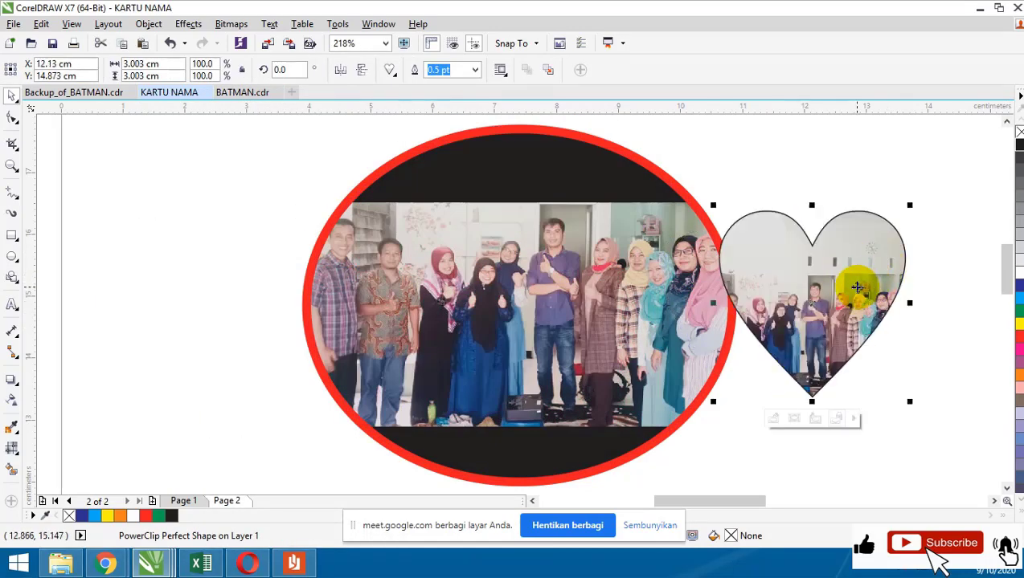
pyautogui.moveTo(791, 290); pyautogui.dragTo(256, 301)
pyautogui.scroll(2, 229, 320)
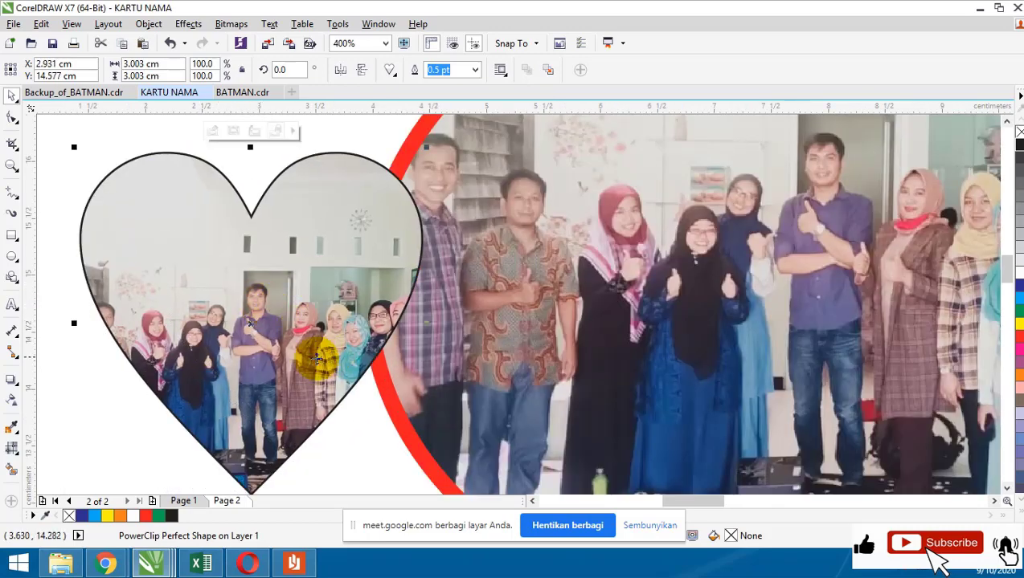
# Give the heart a blue 2.0 pt outline and shift it slightly right
pyautogui.click(474, 71)
pyautogui.click(450, 175)
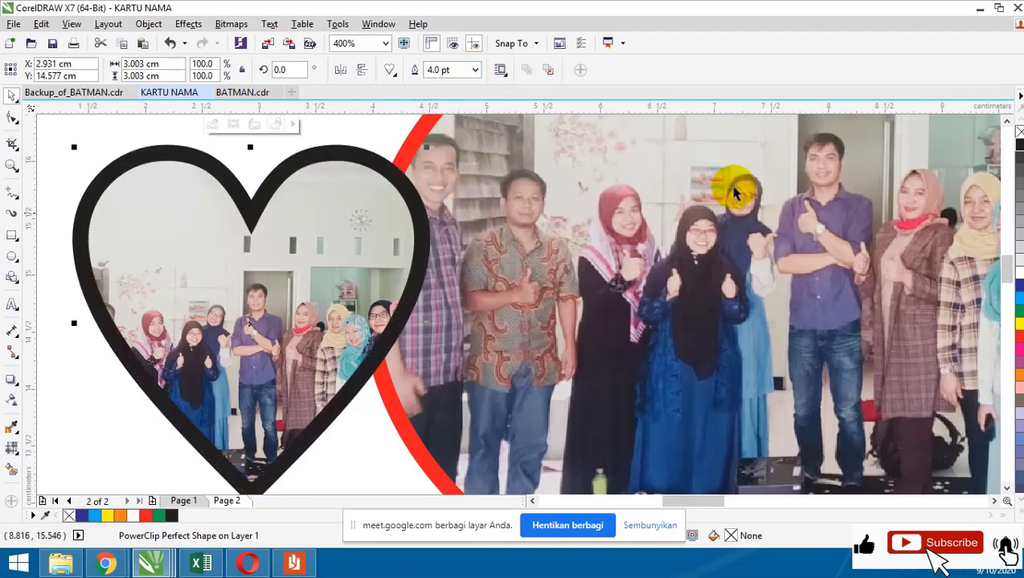
pyautogui.click(474, 70)
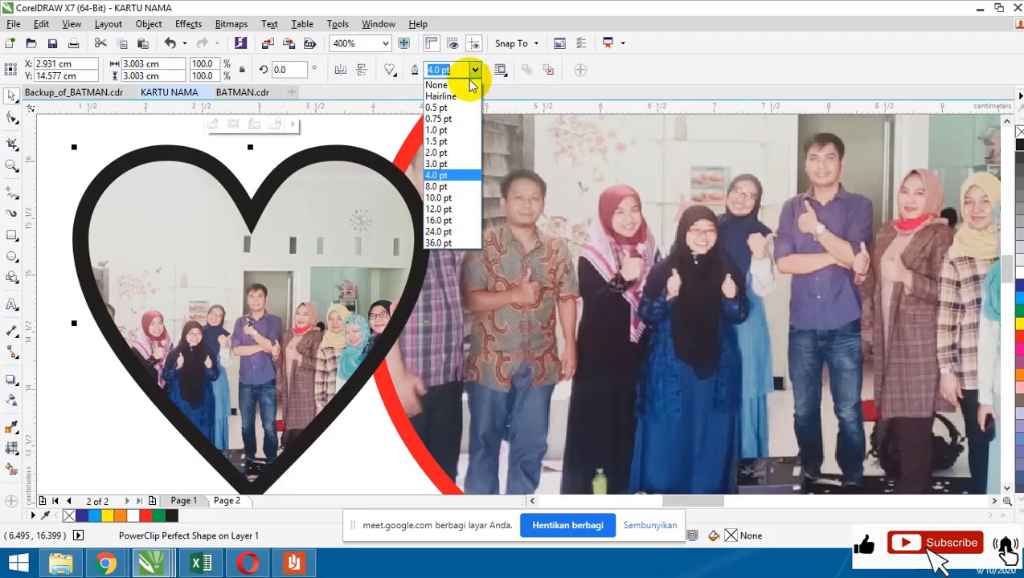
pyautogui.click(450, 175)
pyautogui.rightClick(1017, 298)
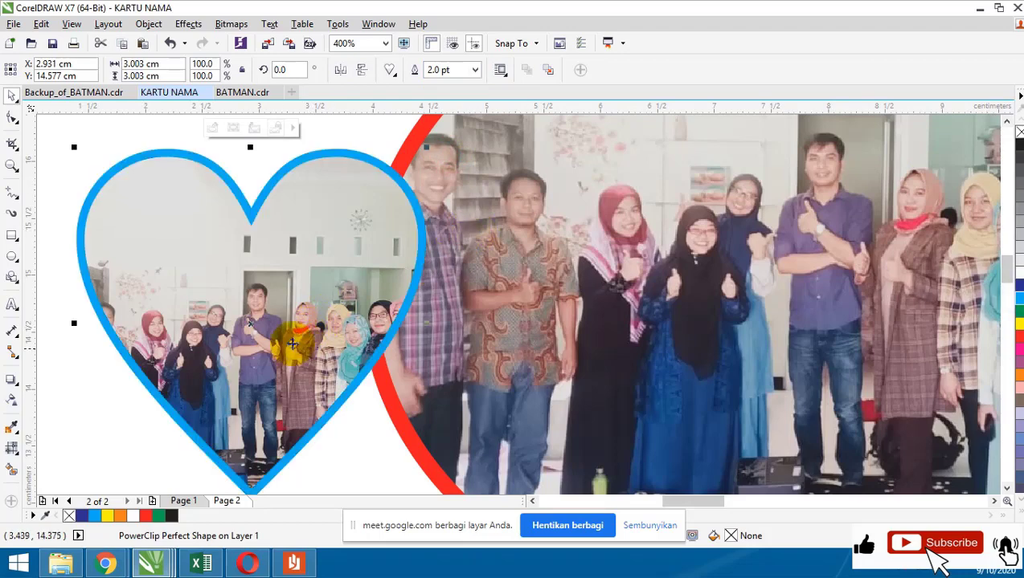
pyautogui.moveTo(297, 329); pyautogui.dragTo(339, 328)
# Edit the heart's PowerClip, repositioning the photo and scaling it to 37.3%
pyautogui.rightClick(310, 327)
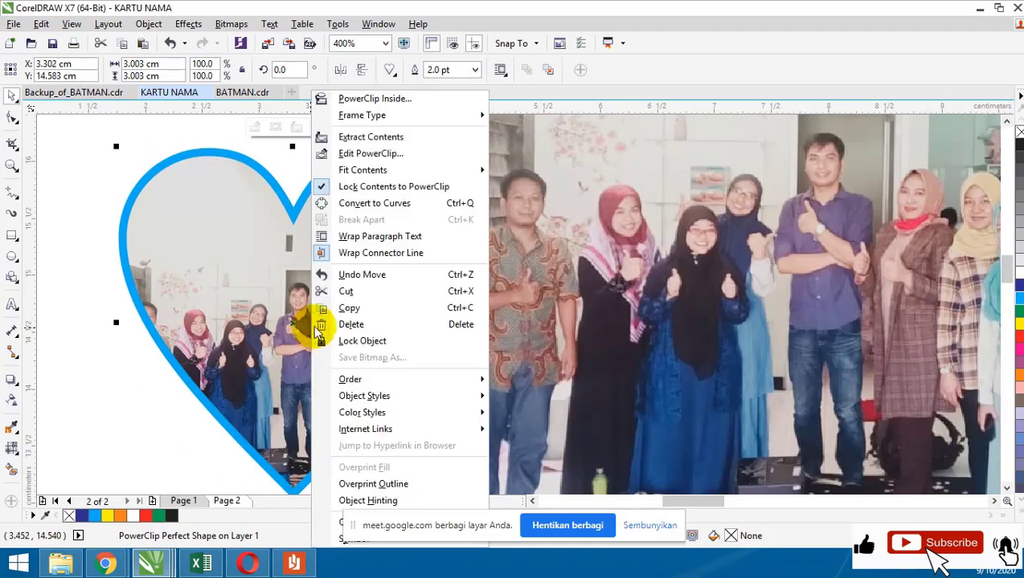
pyautogui.click(330, 151)
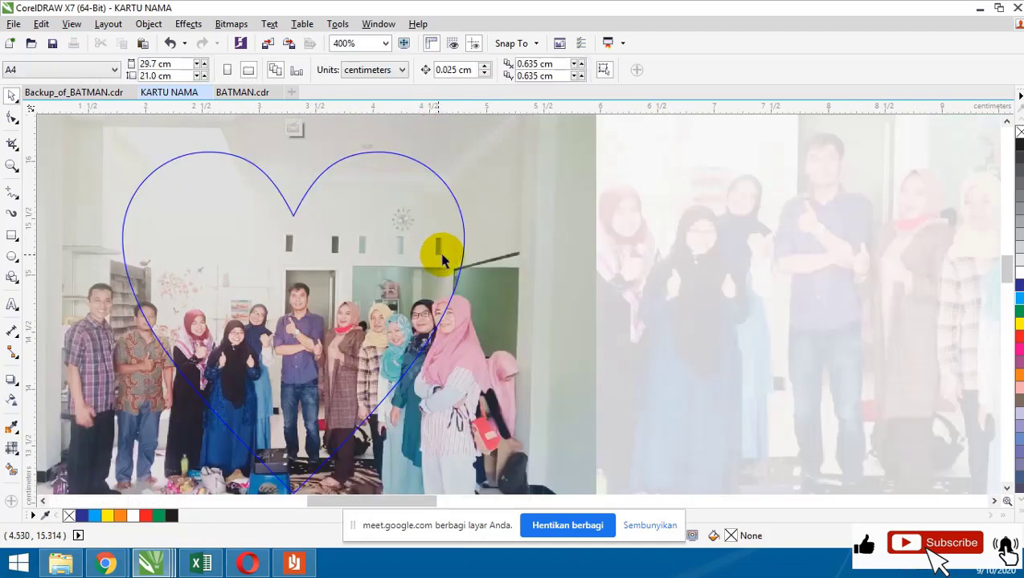
pyautogui.click(568, 176)
pyautogui.moveTo(514, 197); pyautogui.dragTo(521, 150)
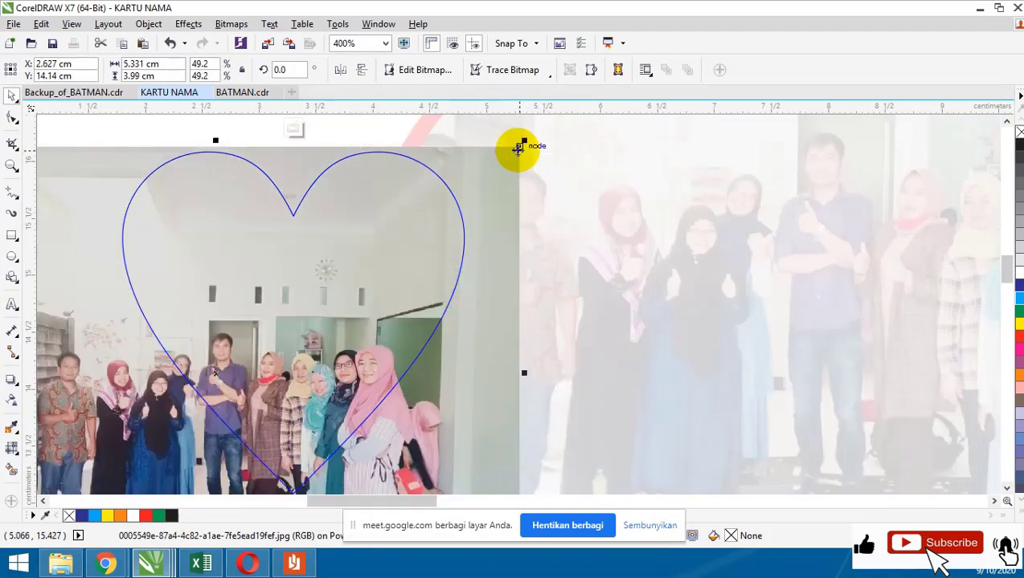
pyautogui.click(521, 147)
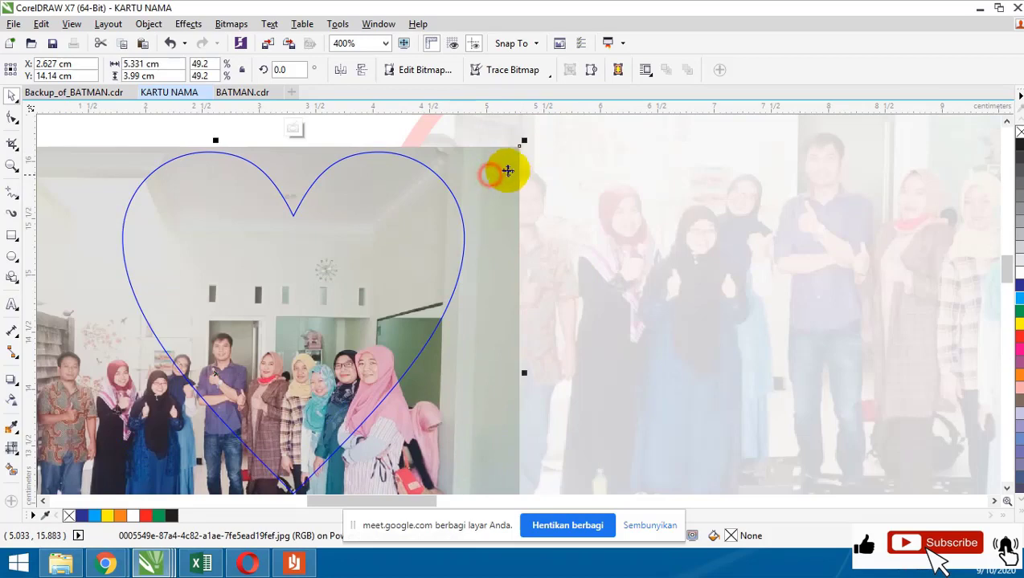
pyautogui.moveTo(526, 144); pyautogui.dragTo(487, 205)
pyautogui.rightClick(420, 211)
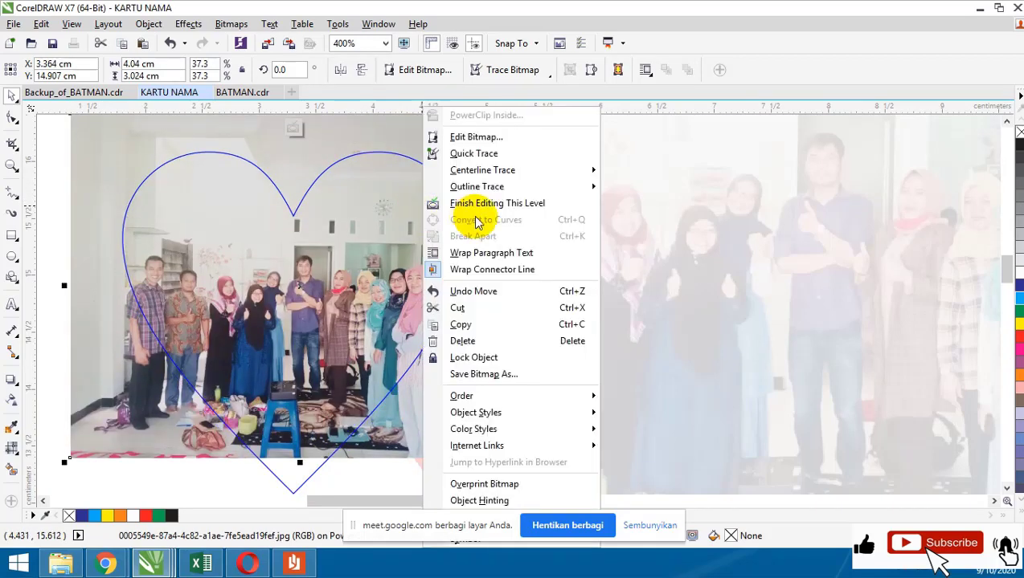
pyautogui.click(450, 201)
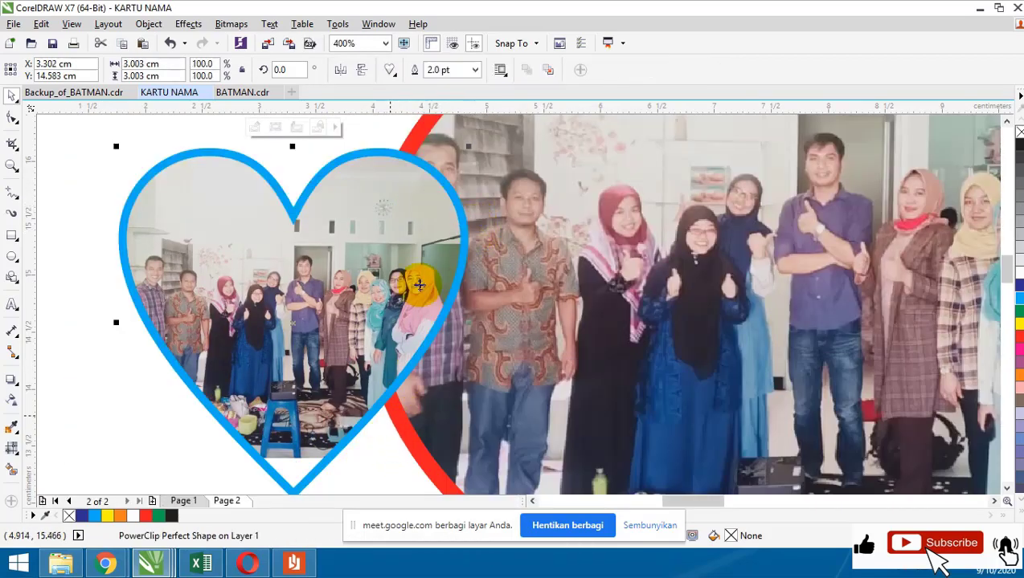
# Recolour the heart's outline yellow and move the heart a little to the left
pyautogui.click(313, 177)
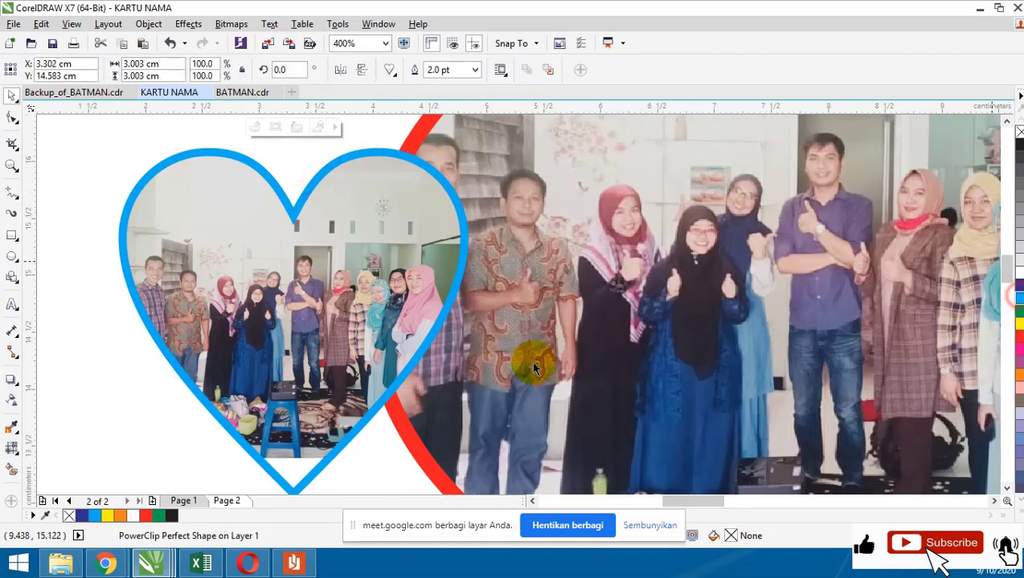
pyautogui.moveTo(323, 247)
pyautogui.mouseDown()
pyautogui.moveTo(273, 287)
pyautogui.moveTo(315, 252)
pyautogui.mouseUp()
pyautogui.rightClick(1017, 323)
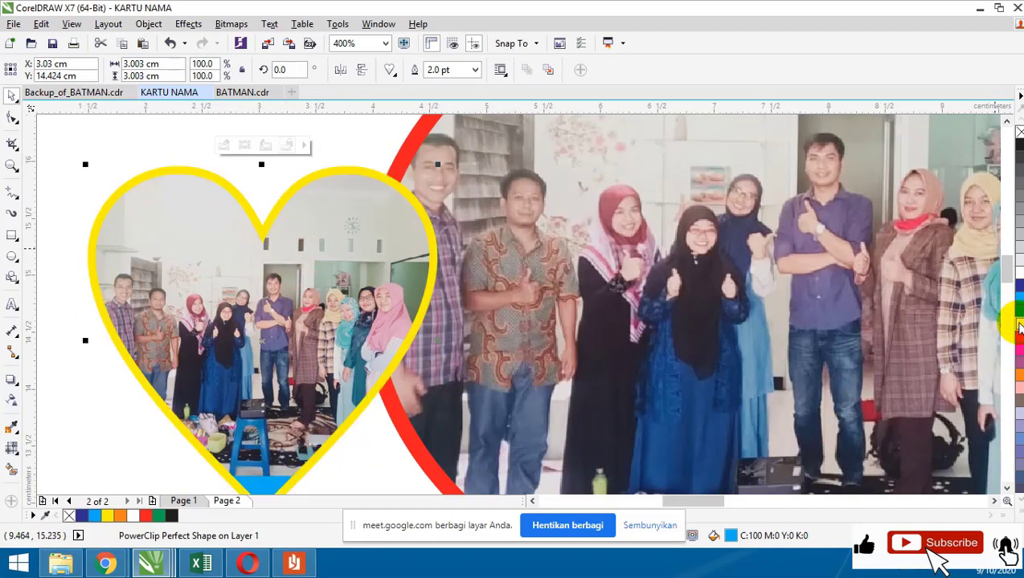
pyautogui.moveTo(324, 327); pyautogui.dragTo(363, 304)
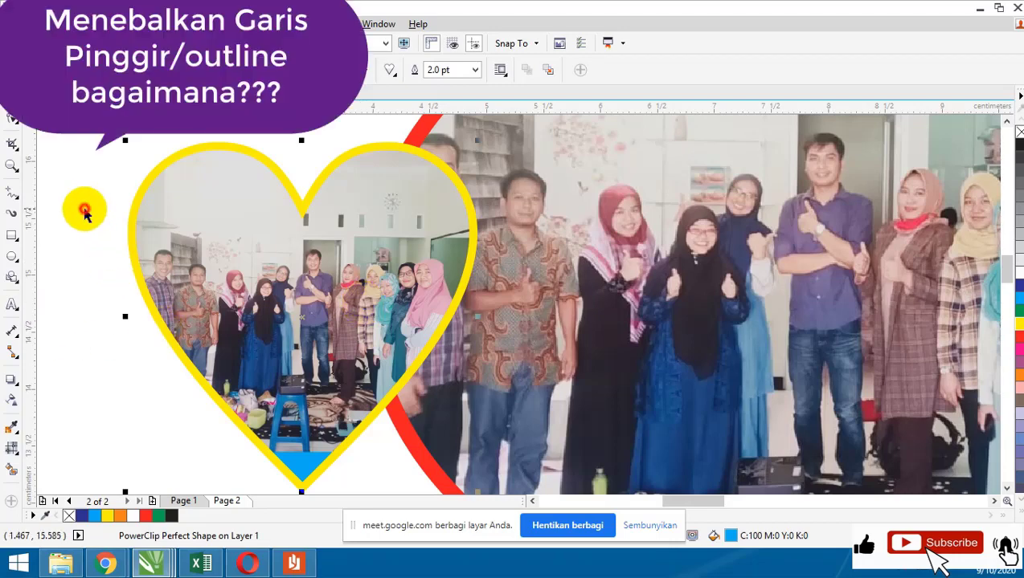
pyautogui.click(299, 225)
pyautogui.moveTo(229, 227); pyautogui.dragTo(174, 239)
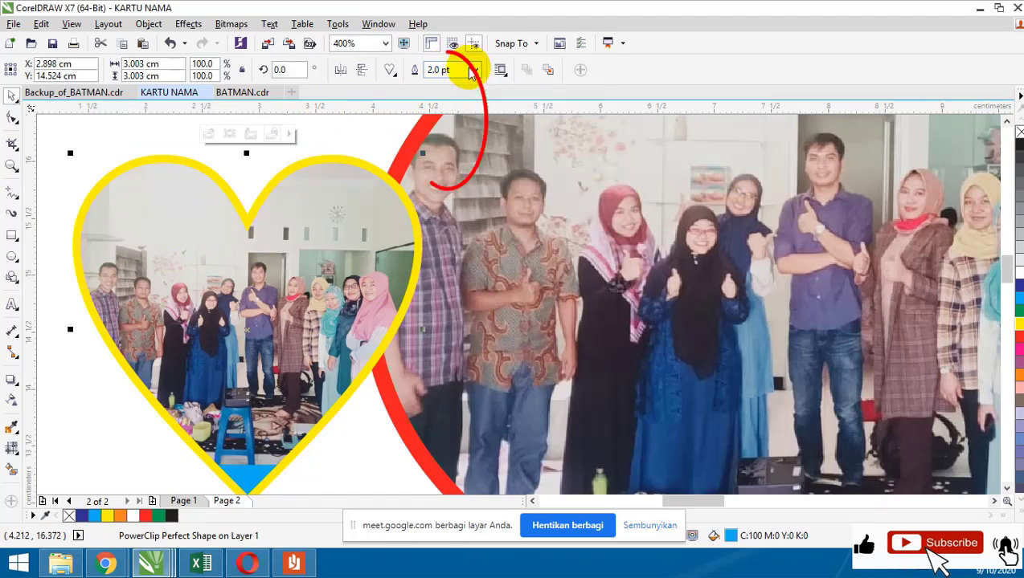
# Set the heart's outline to 4.0 pt in dark blue (C100 M100 Y0 K0)
pyautogui.click(474, 72)
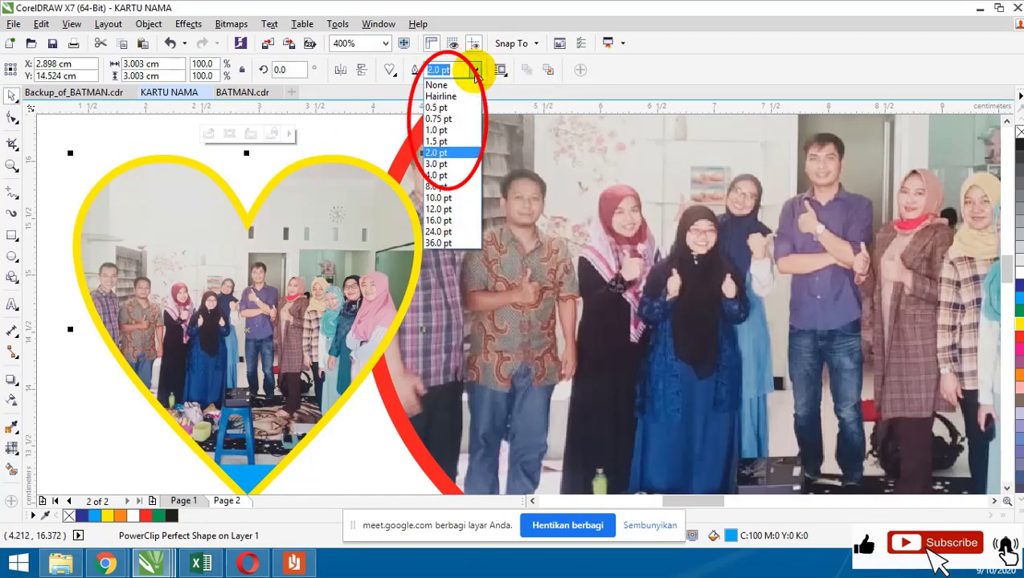
pyautogui.click(438, 143)
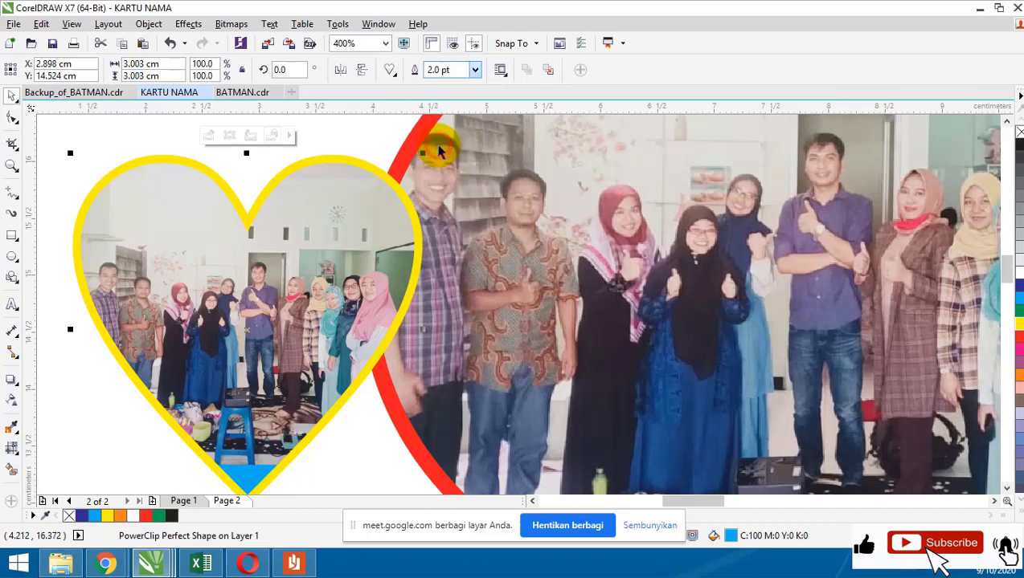
pyautogui.click(475, 71)
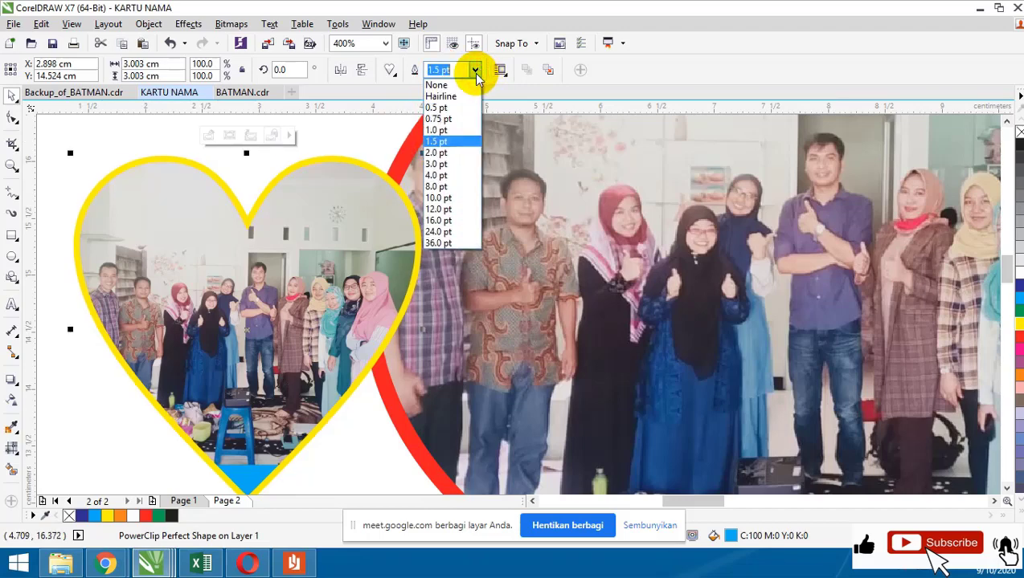
pyautogui.click(438, 130)
pyautogui.click(474, 71)
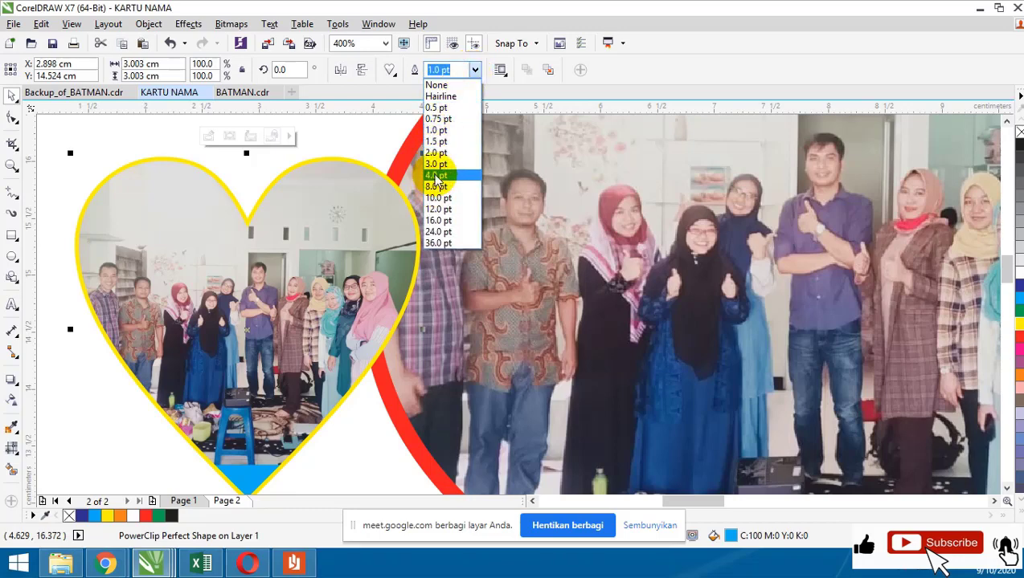
pyautogui.click(435, 175)
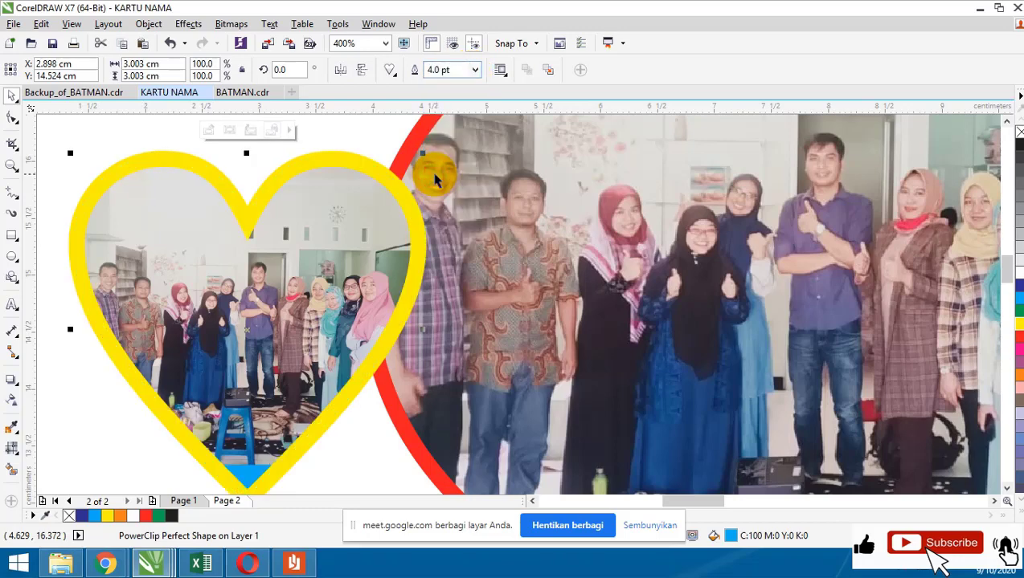
pyautogui.rightClick(1018, 286)
pyautogui.rightClick(1016, 290)
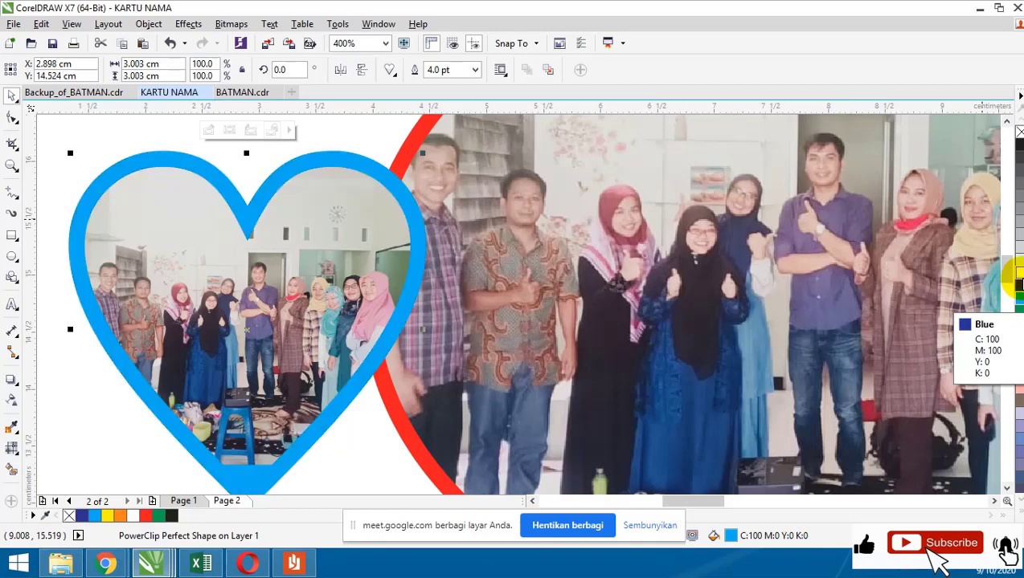
pyautogui.rightClick(1016, 283)
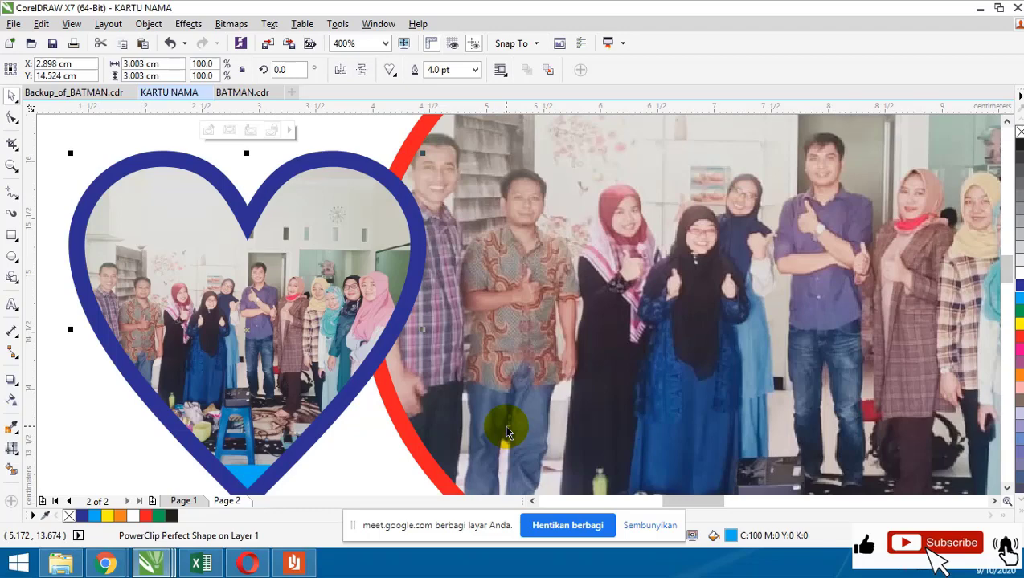
# Nudge the photo-filled heart slightly up and to the right
pyautogui.click(892, 570)
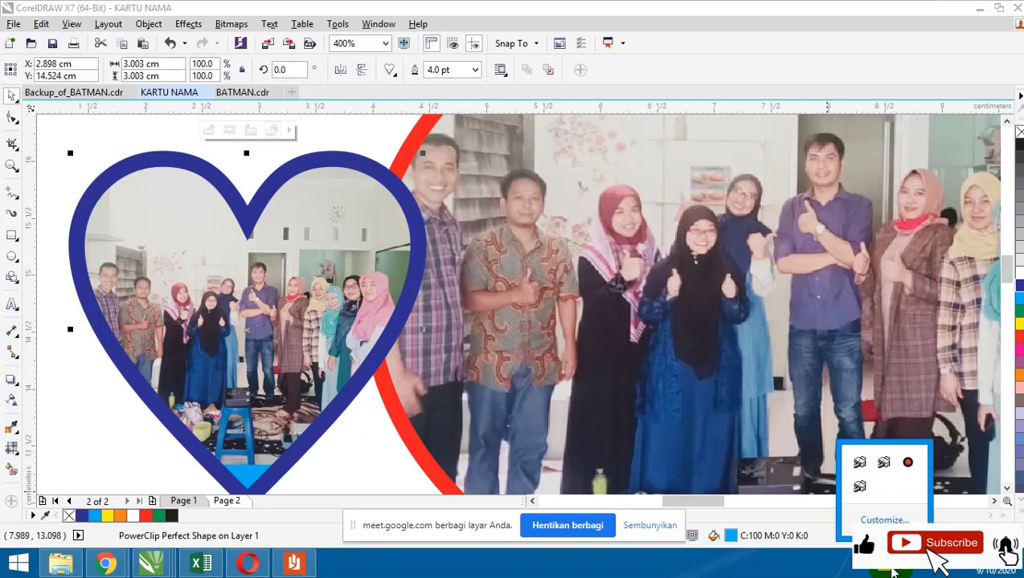
pyautogui.click(891, 570)
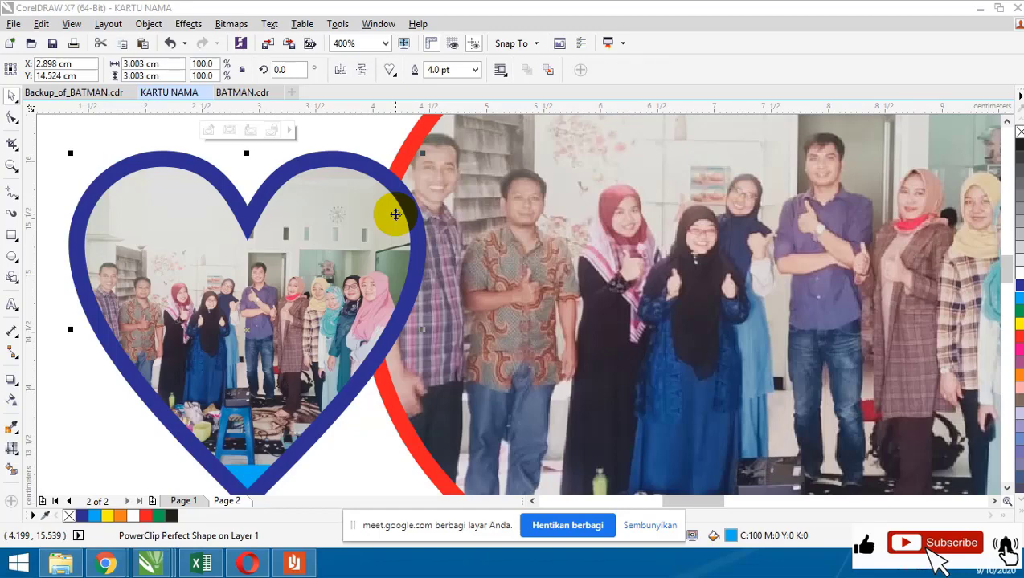
pyautogui.click(53, 305)
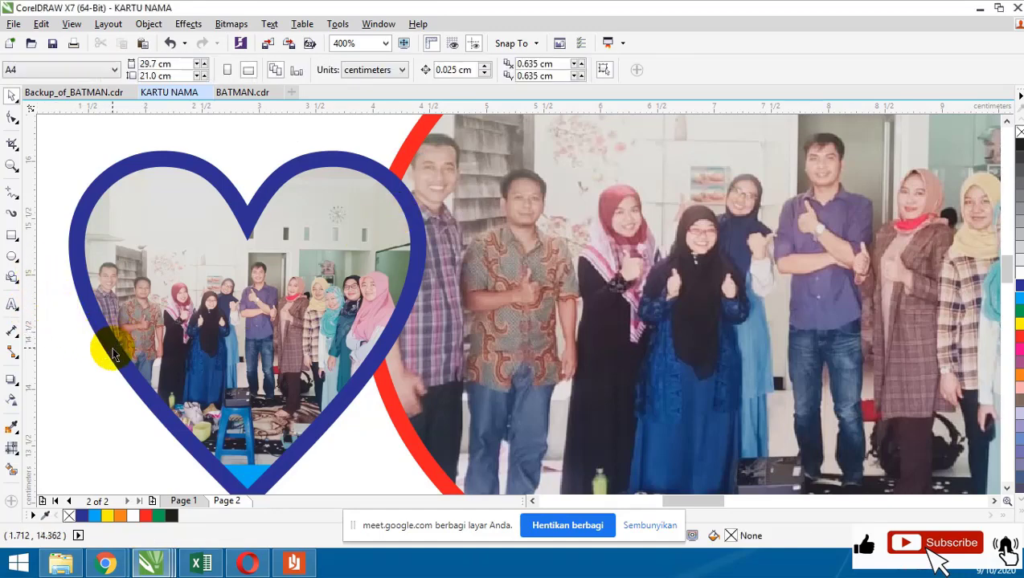
pyautogui.click(112, 356)
pyautogui.moveTo(112, 356); pyautogui.dragTo(117, 348)
# Deselect the heart and switch to the Google Meet window in Chrome
pyautogui.click(71, 391)
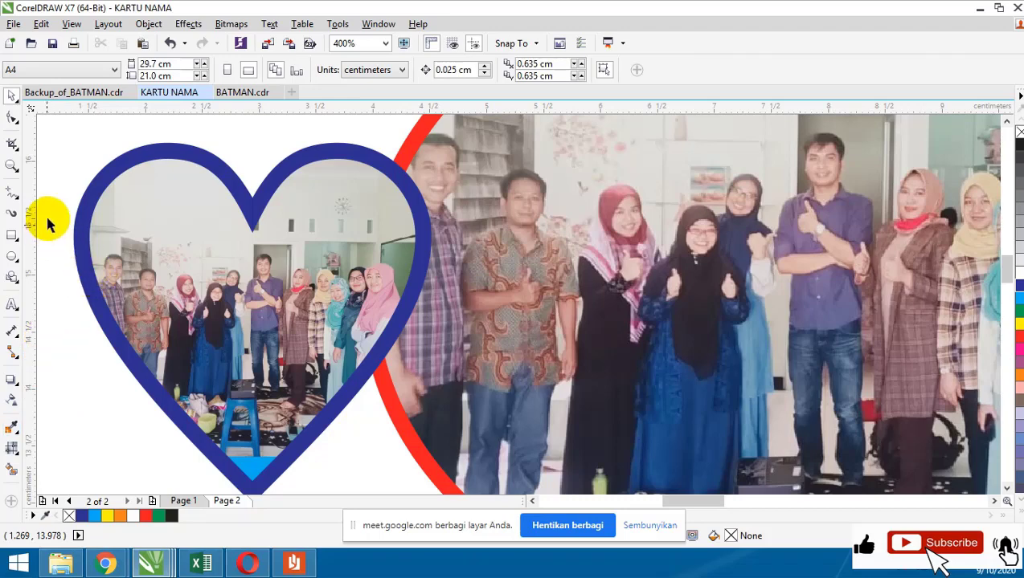
pyautogui.moveTo(120, 565)
pyautogui.click(71, 493)
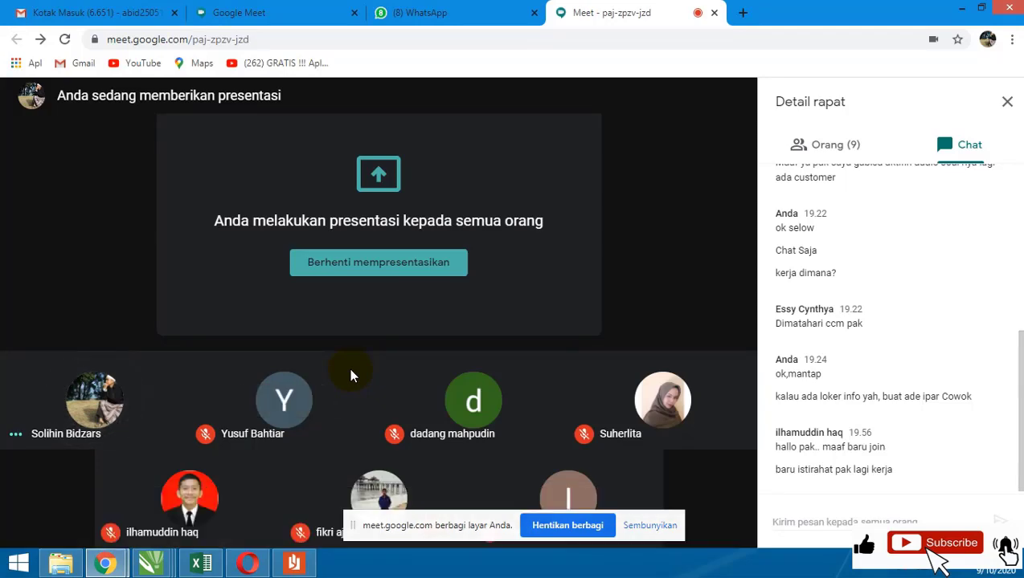
# Return to the CorelDRAW window with BATMAN.cdr from the taskbar
pyautogui.moveTo(160, 566)
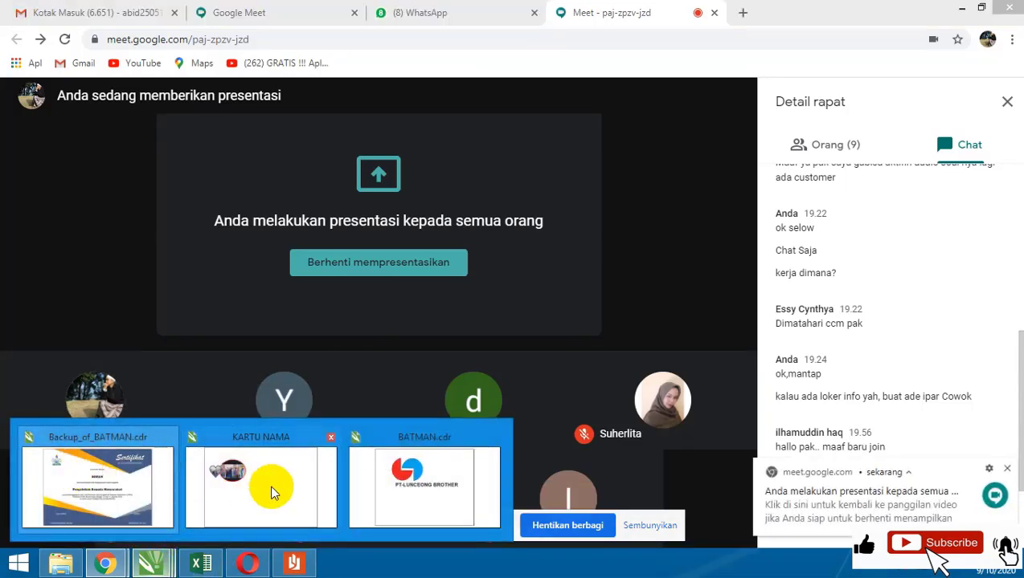
pyautogui.click(450, 485)
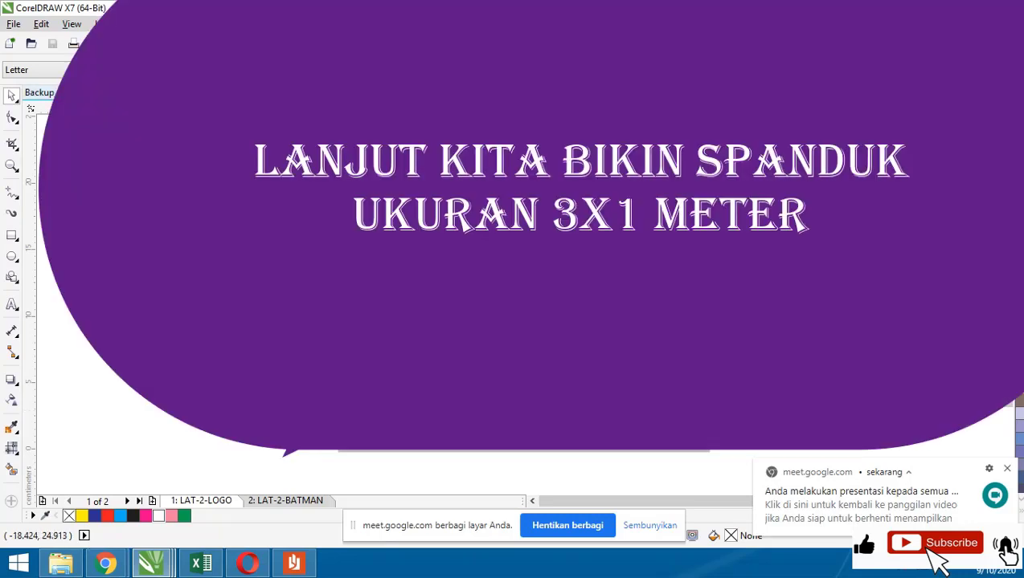
# Create a new document named 'spanduk 3x1 meter' with File > New
pyautogui.click(14, 25)
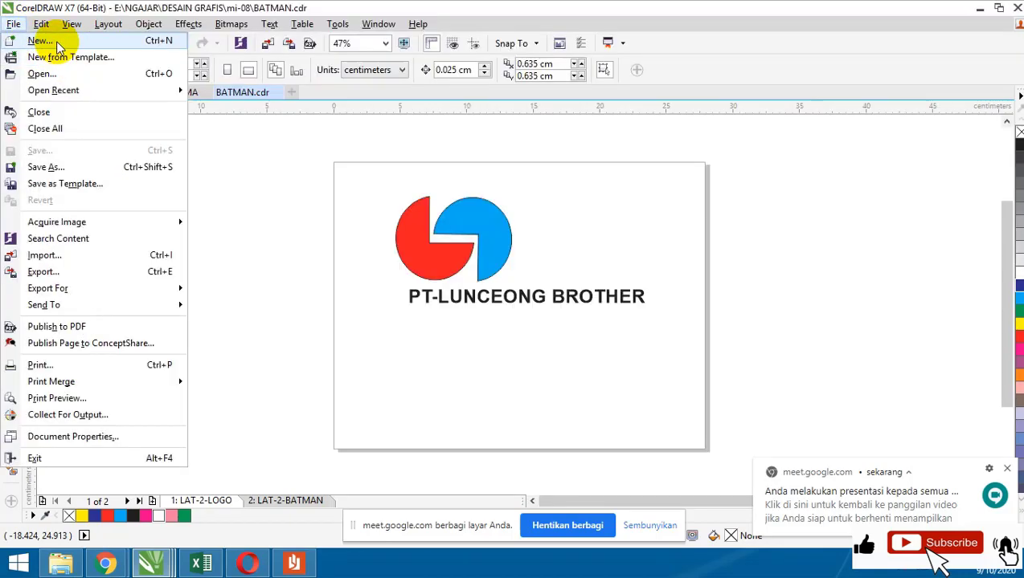
pyautogui.click(42, 40)
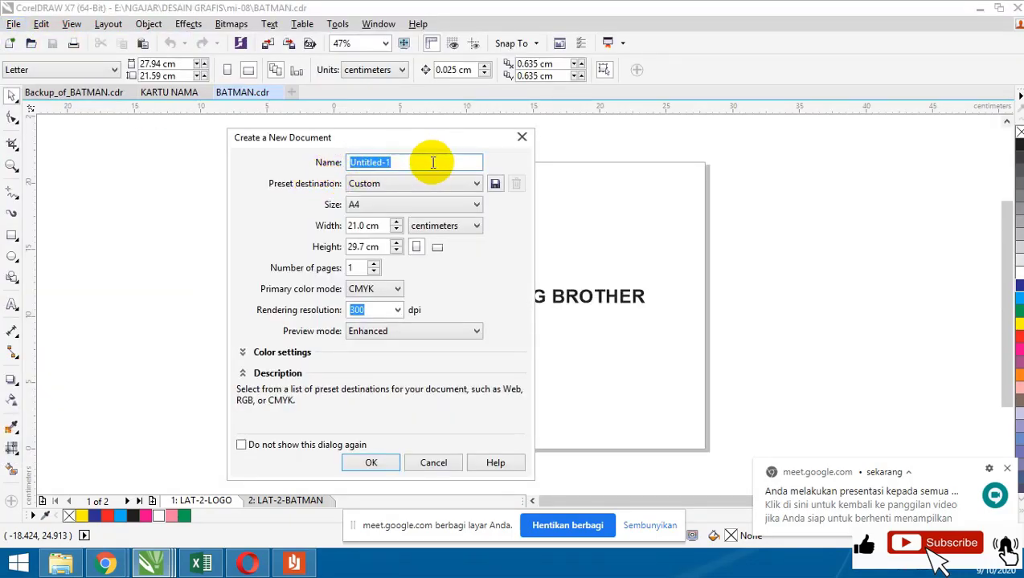
pyautogui.write('spanduk')
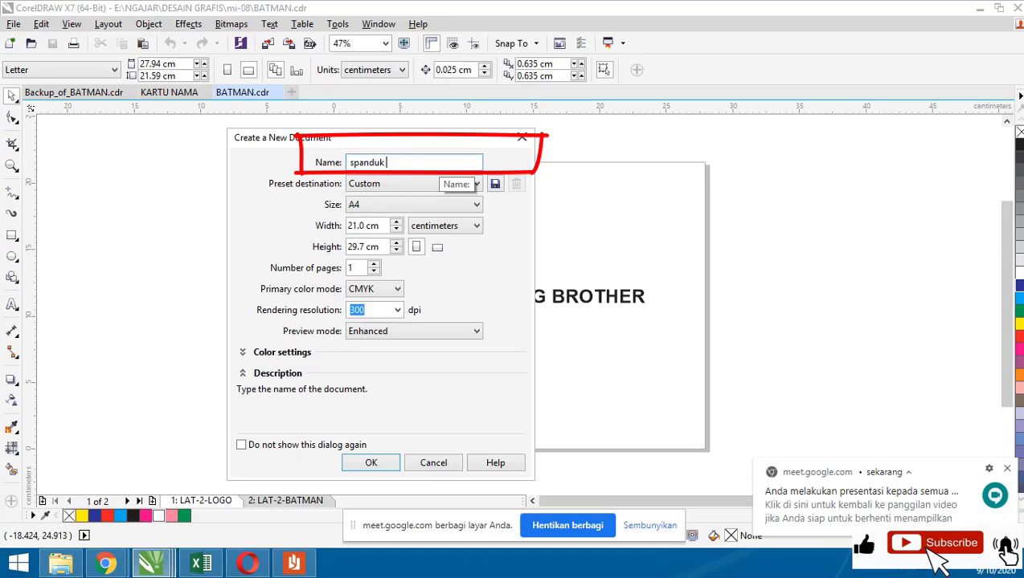
pyautogui.write(' 3')
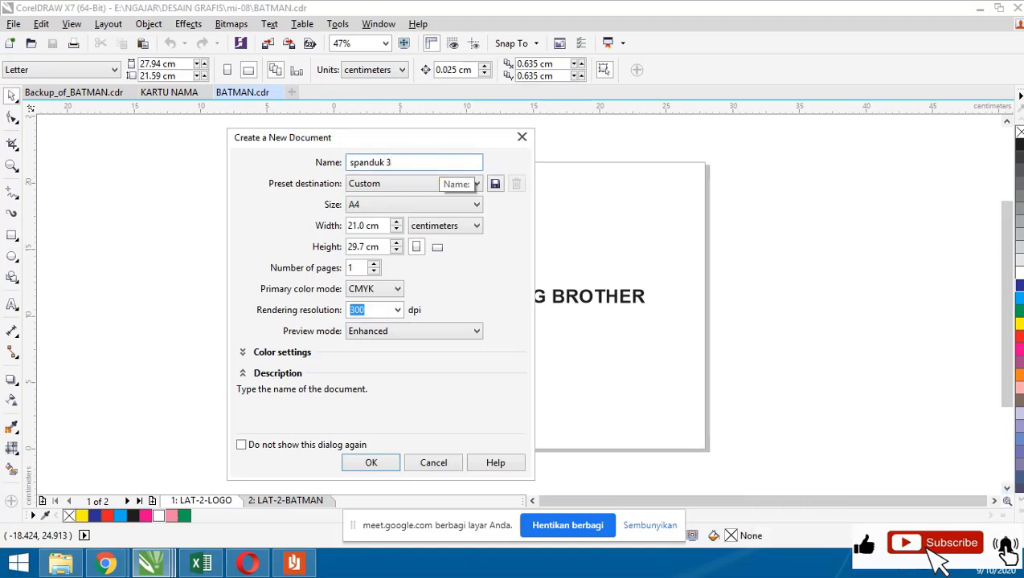
pyautogui.write('x1 meter')
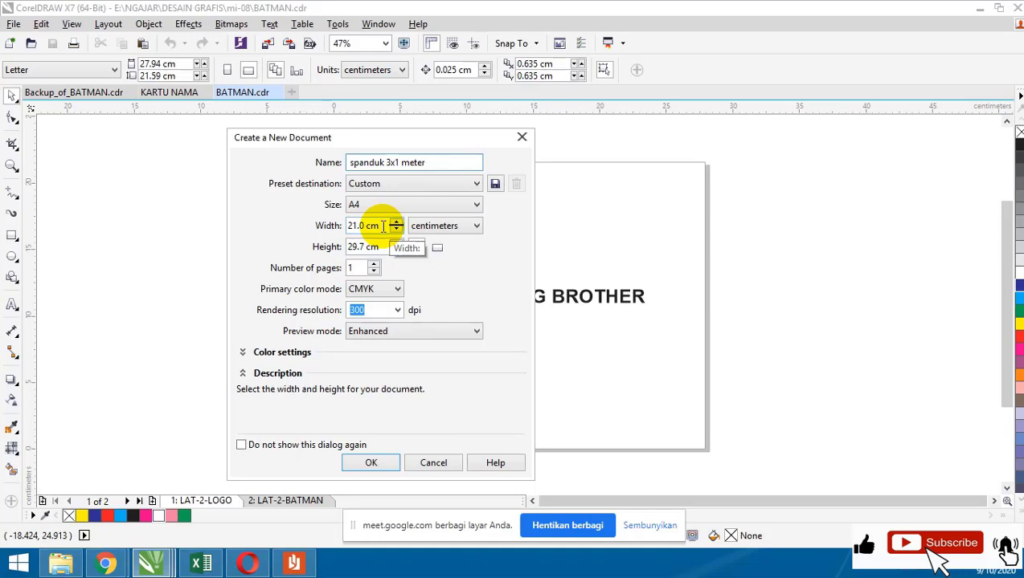
pyautogui.click(382, 225)
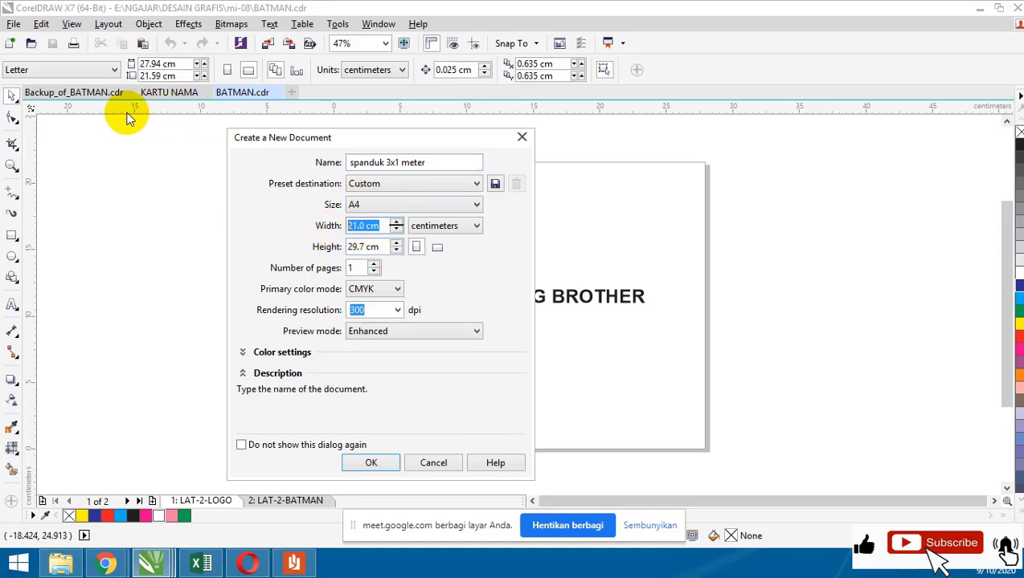
pyautogui.click(375, 462)
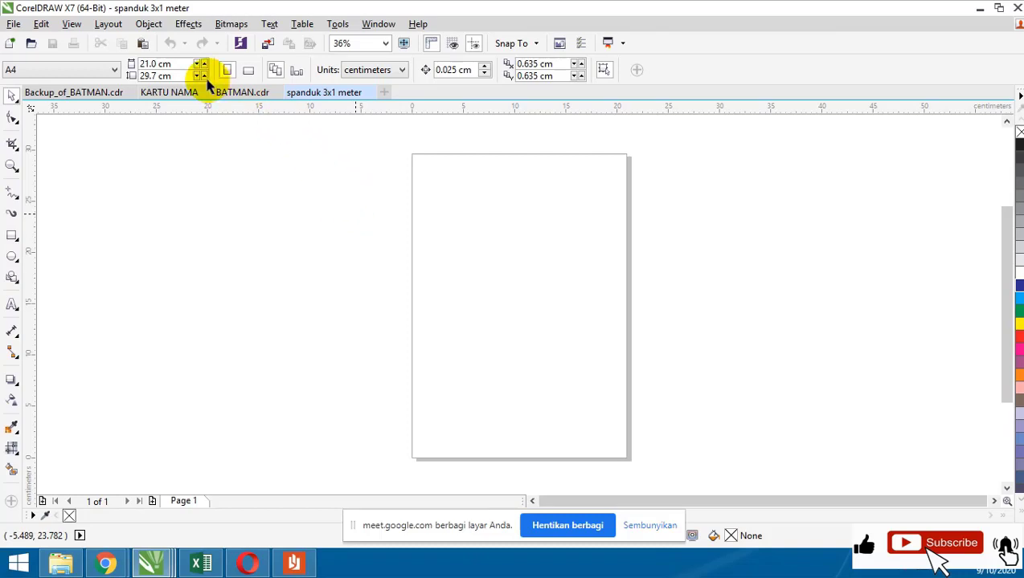
# Replace the 21.0 × 29.7 cm page size with a 30 cm width and 10 cm height
pyautogui.click(179, 64)
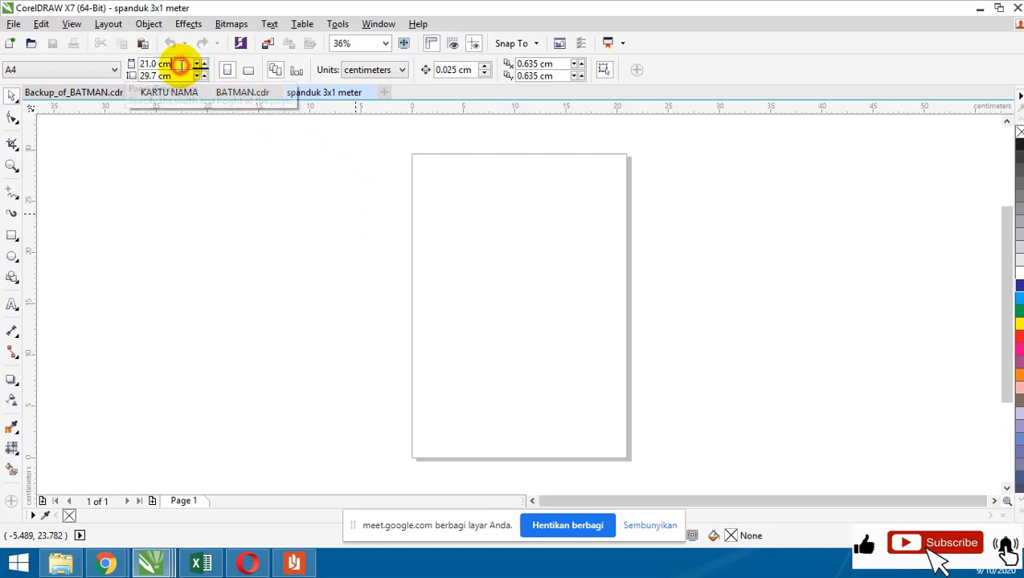
pyautogui.moveTo(179, 64); pyautogui.dragTo(108, 63)
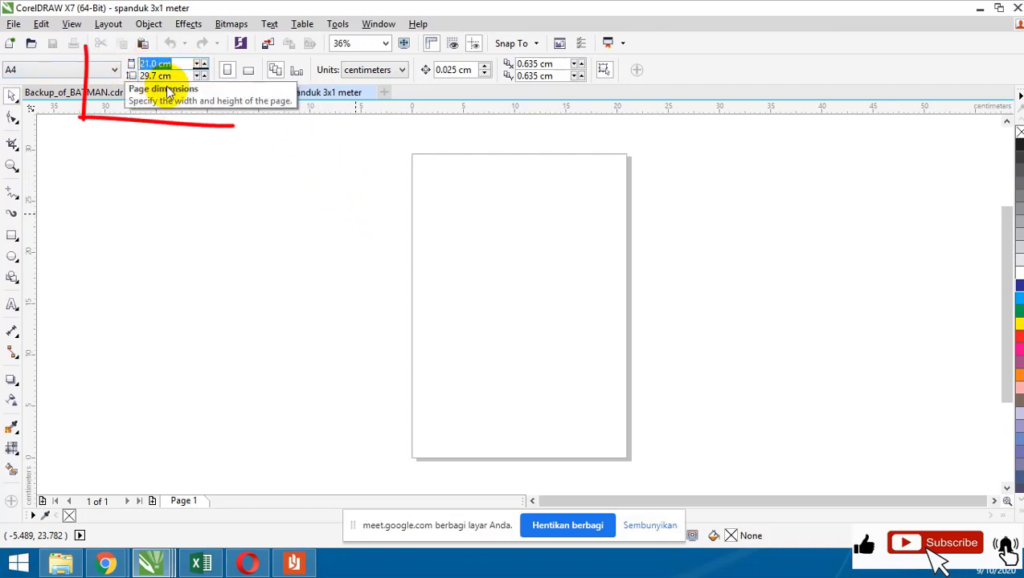
pyautogui.write('3')
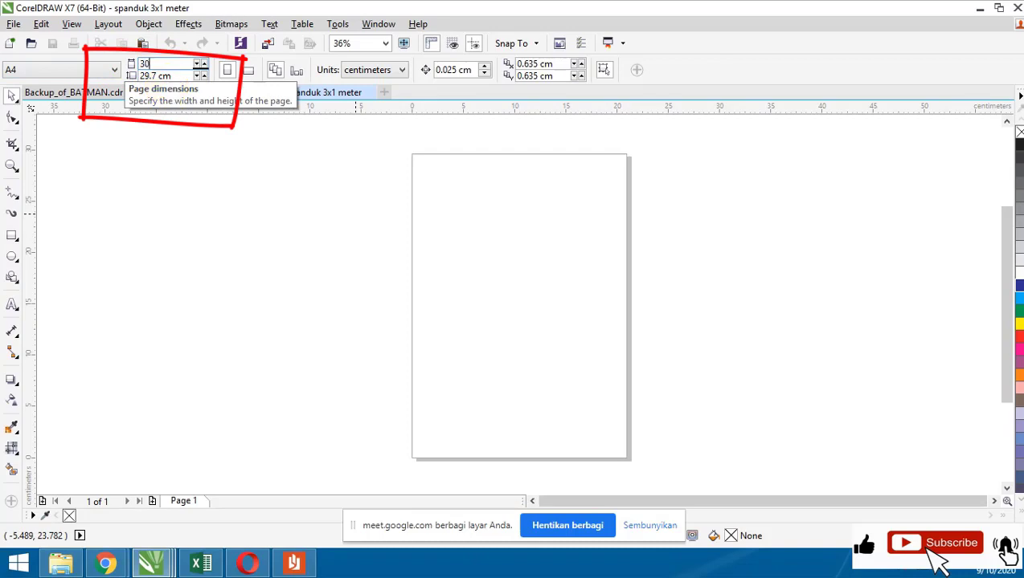
pyautogui.write('0')
pyautogui.click(168, 74)
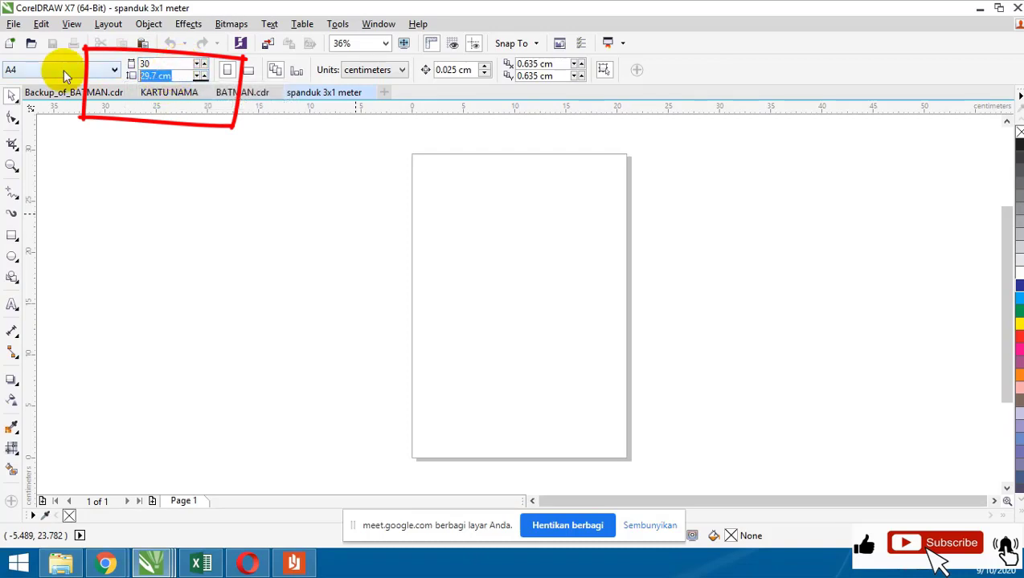
pyautogui.write('10')
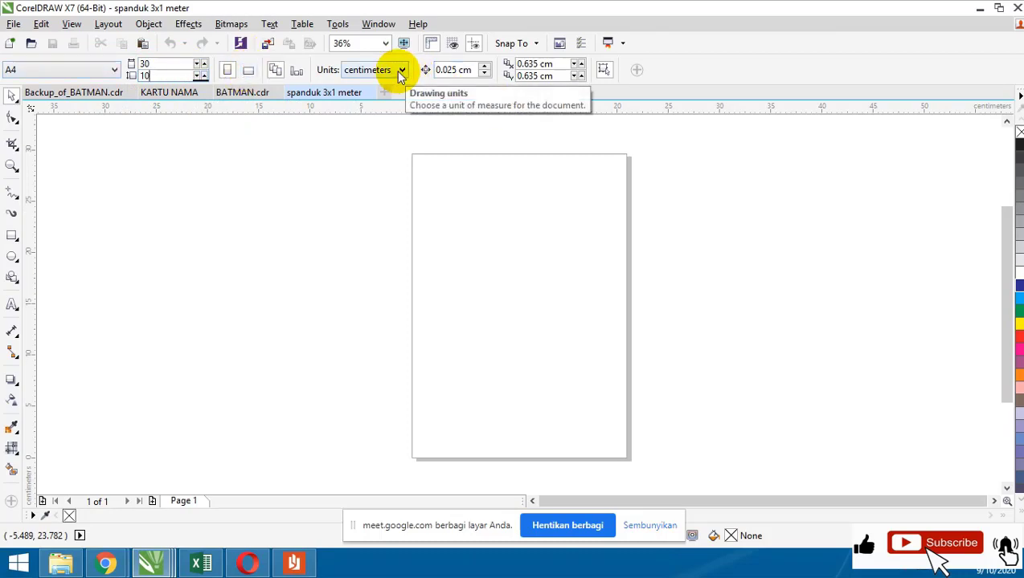
pyautogui.click(156, 75)
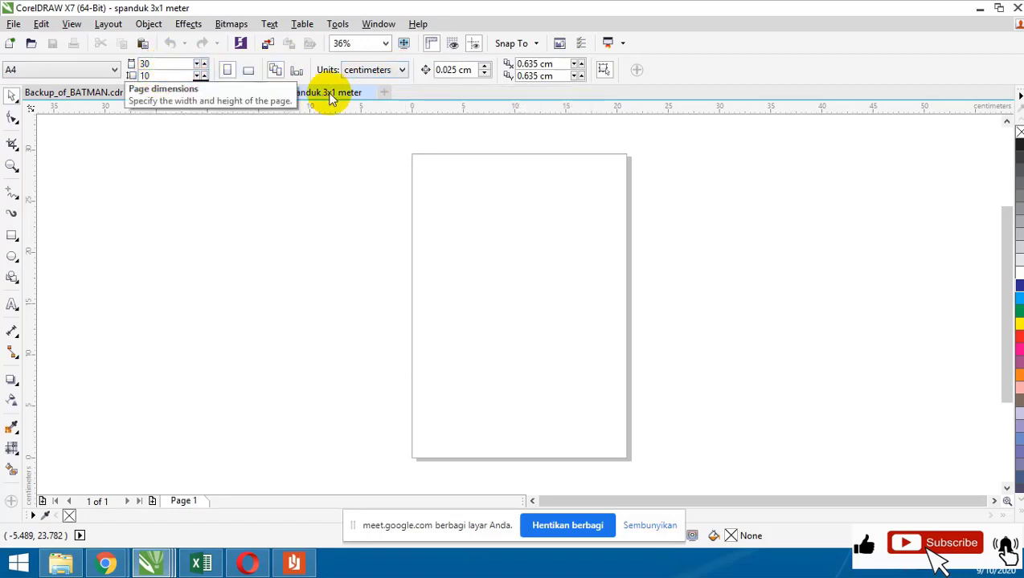
pyautogui.doubleClick(169, 75)
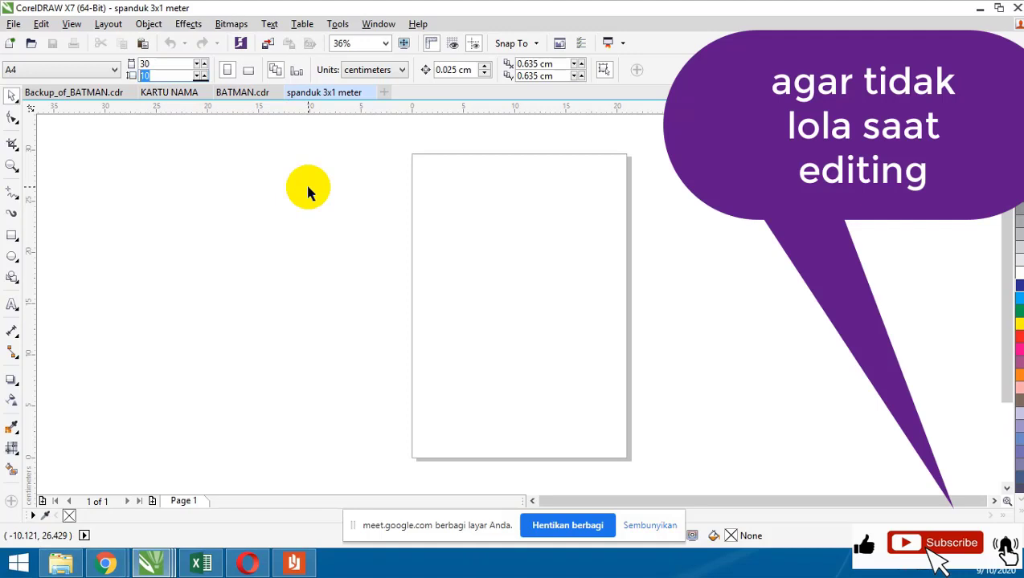
pyautogui.click(167, 64)
pyautogui.doubleClick(165, 65)
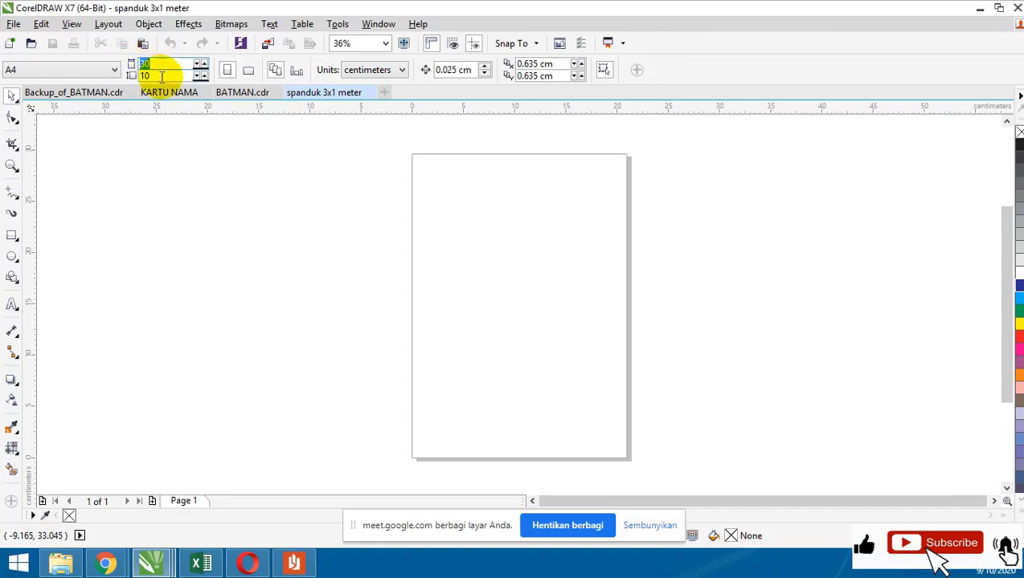
pyautogui.press('Tab')
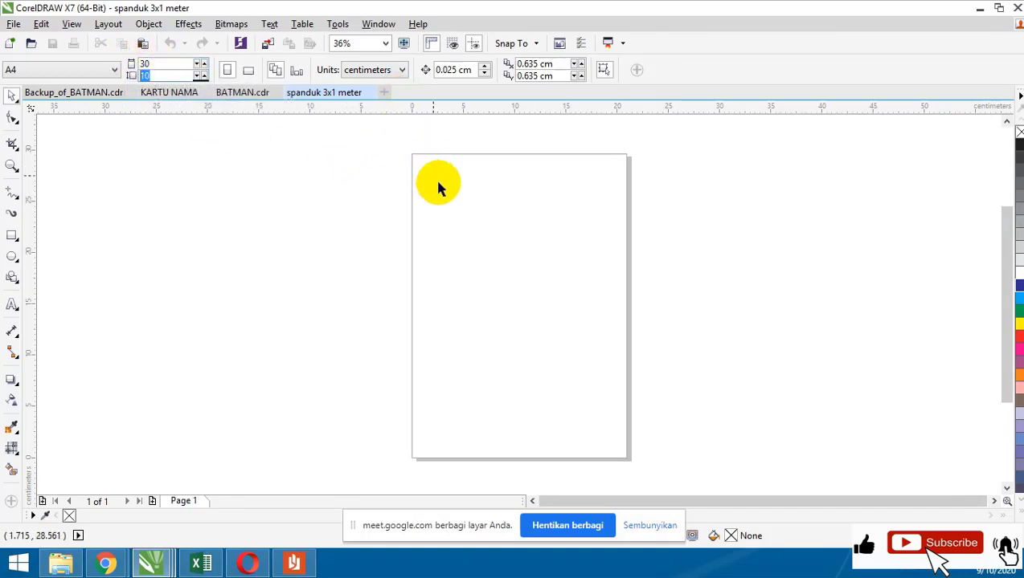
pyautogui.click(168, 74)
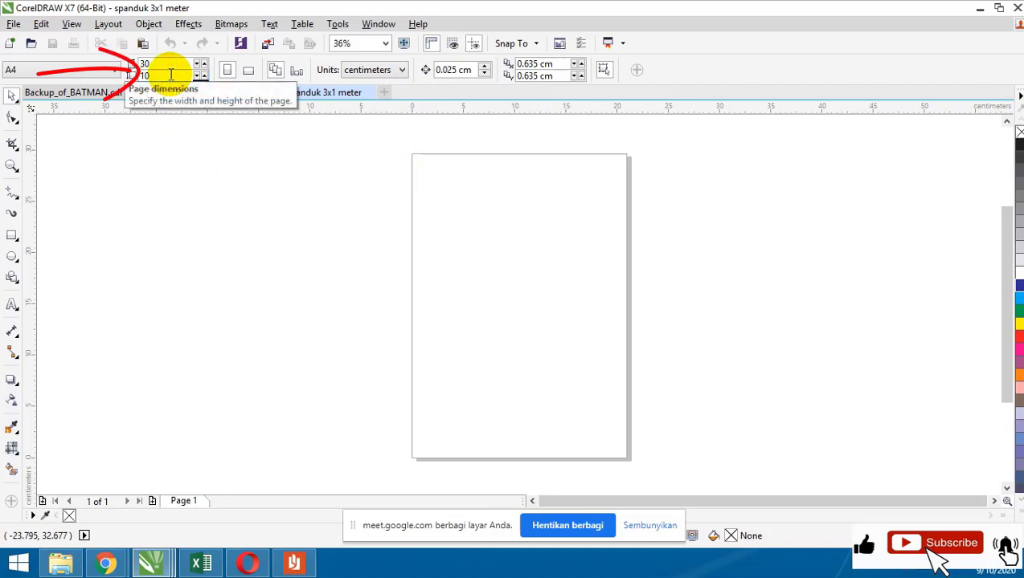
pyautogui.press('Return')
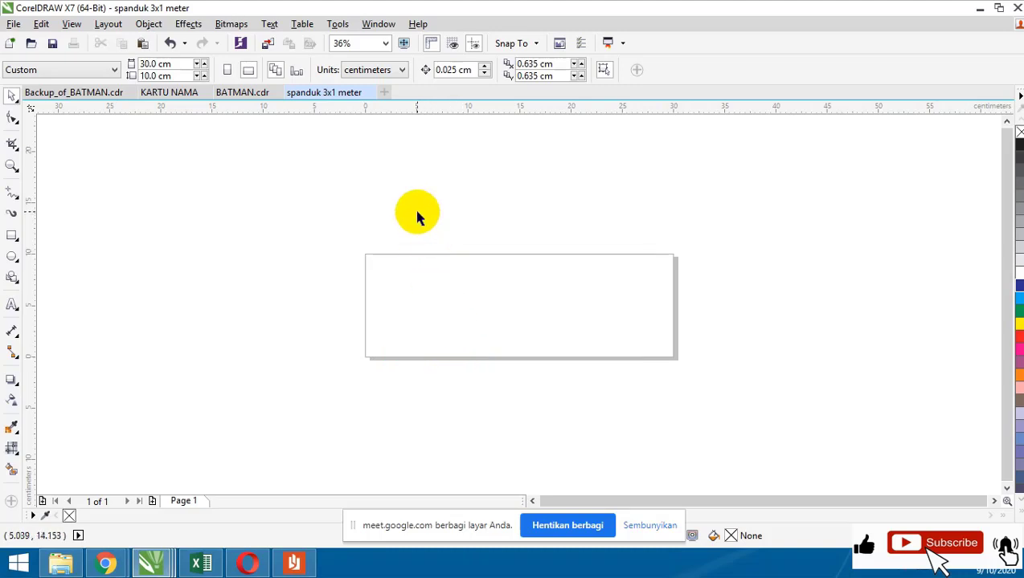
# Draw a rectangle and resize it to 30 × 10 cm
pyautogui.click(12, 235)
pyautogui.moveTo(361, 279)
pyautogui.mouseDown()
pyautogui.moveTo(526, 331)
pyautogui.moveTo(620, 321)
pyautogui.mouseUp()
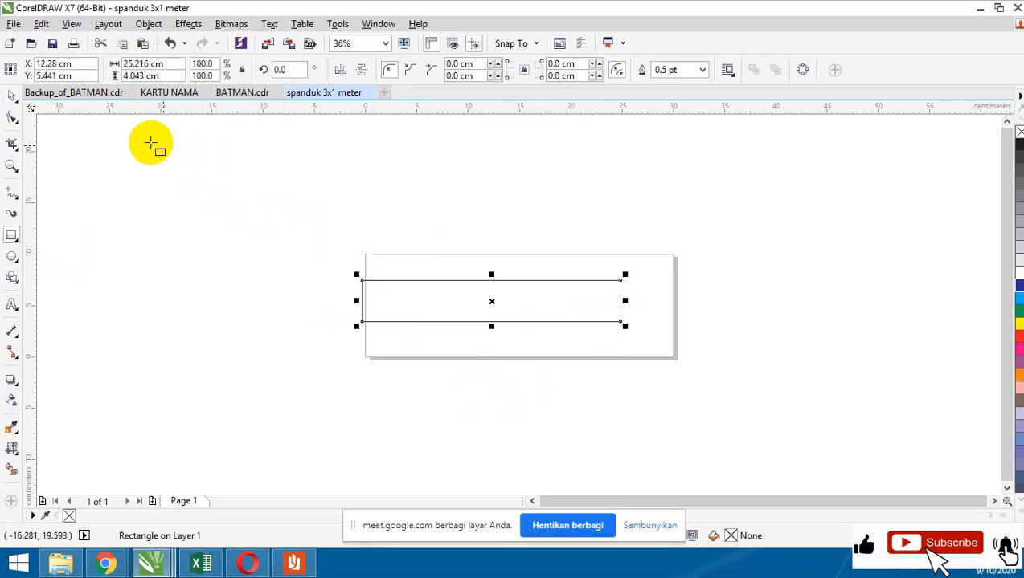
pyautogui.click(12, 94)
pyautogui.moveTo(430, 297); pyautogui.dragTo(445, 281)
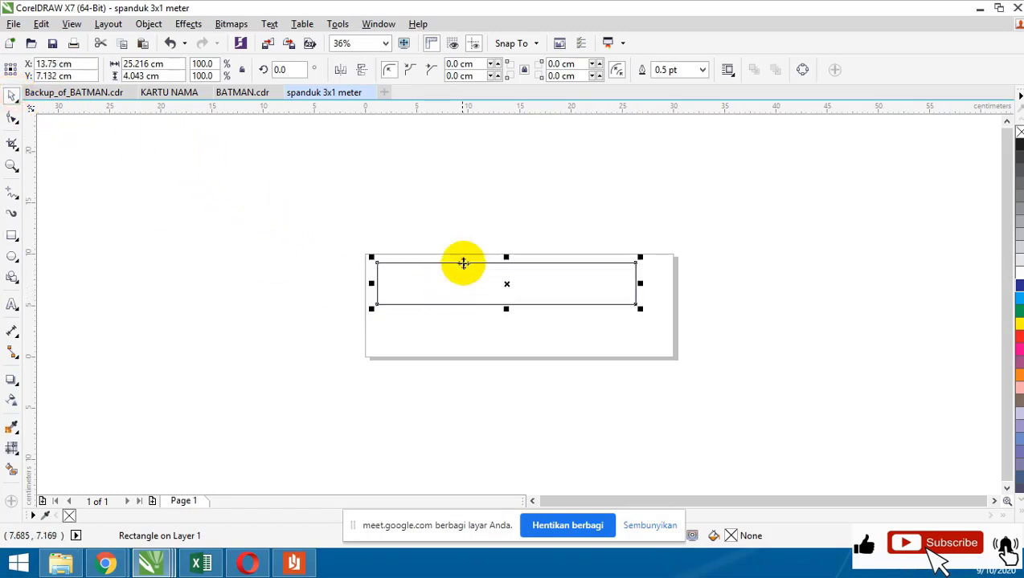
pyautogui.click(152, 63)
pyautogui.moveTo(66, 47)
pyautogui.mouseDown()
pyautogui.moveTo(69, 100)
pyautogui.moveTo(222, 46)
pyautogui.moveTo(66, 47)
pyautogui.mouseUp()
pyautogui.write('30')
pyautogui.press('Tab')
pyautogui.write('10')
pyautogui.press('Return')
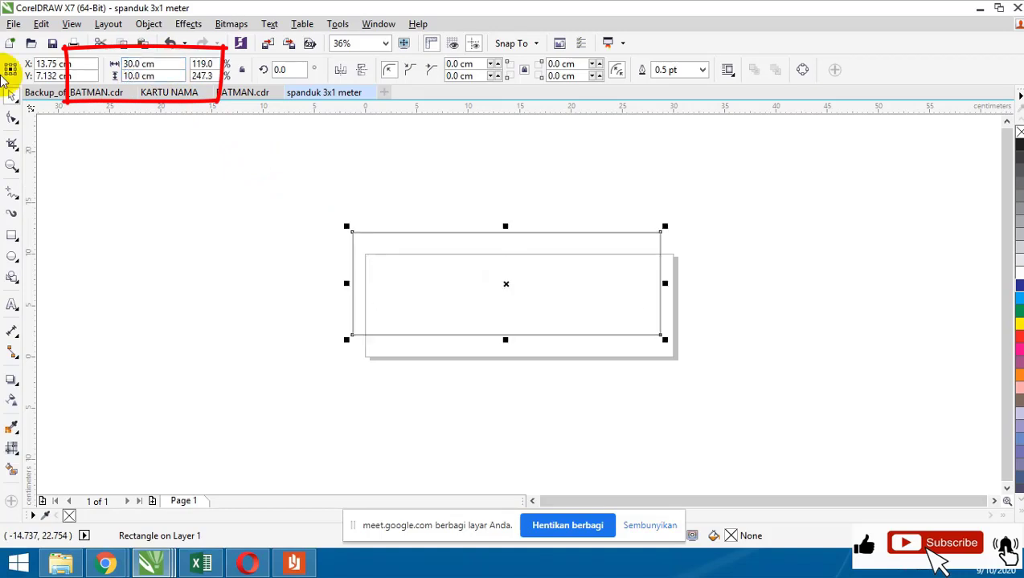
pyautogui.press('Escape')
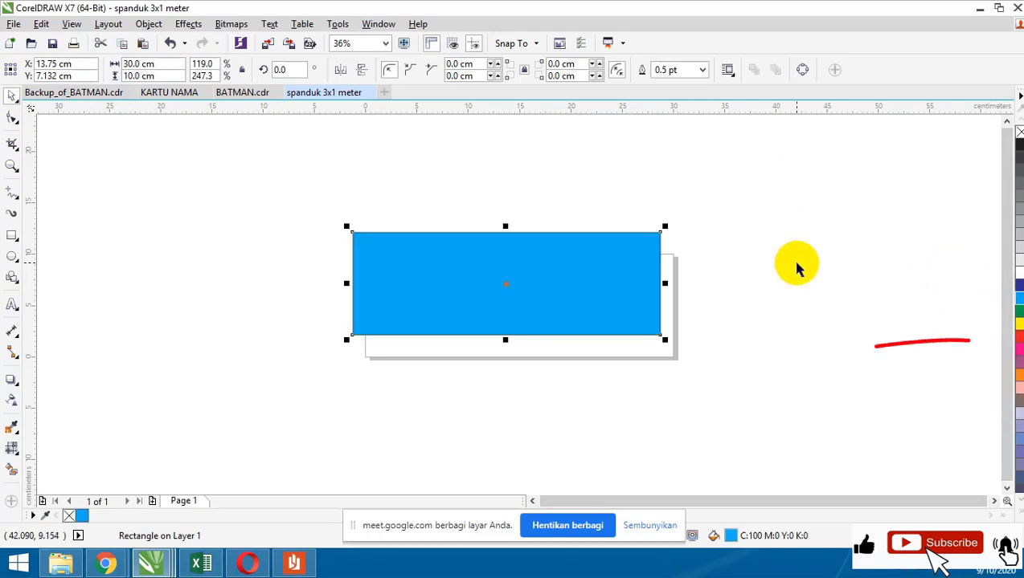
# Fill the rectangle blue, centre it on the page and zoom to it
pyautogui.click(612, 270)
pyautogui.moveTo(612, 270); pyautogui.dragTo(434, 229)
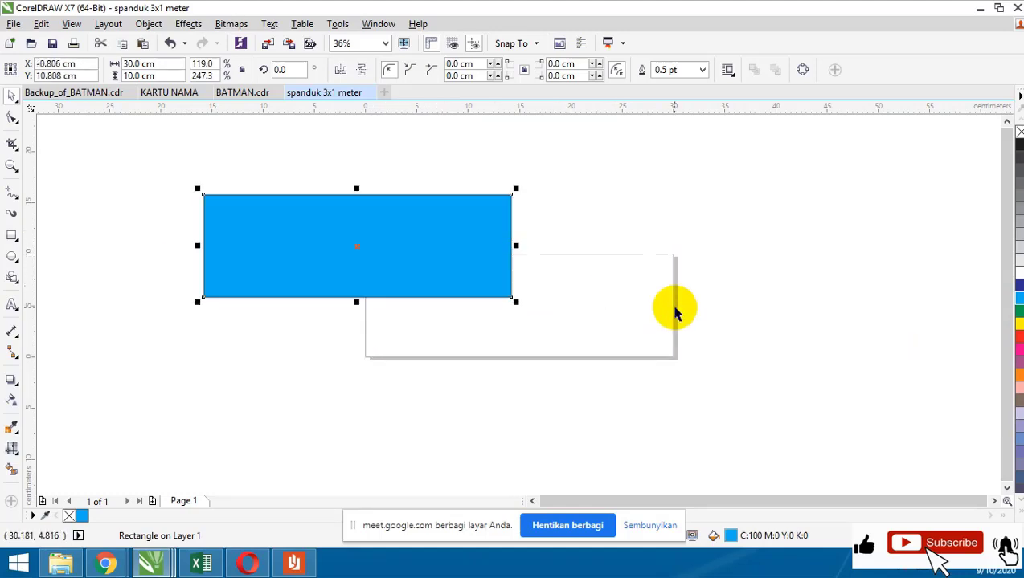
pyautogui.press('p')
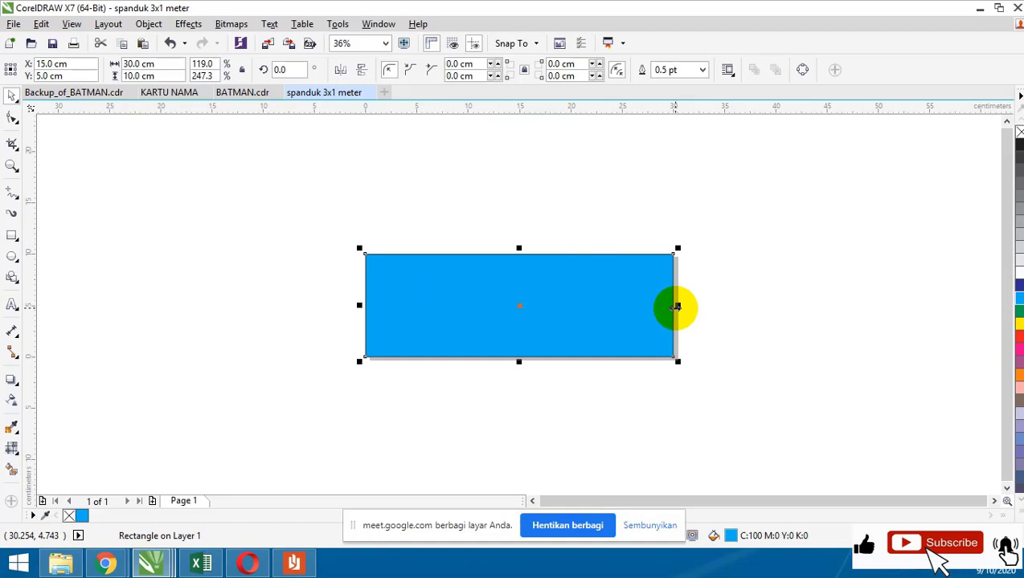
pyautogui.press('F4')
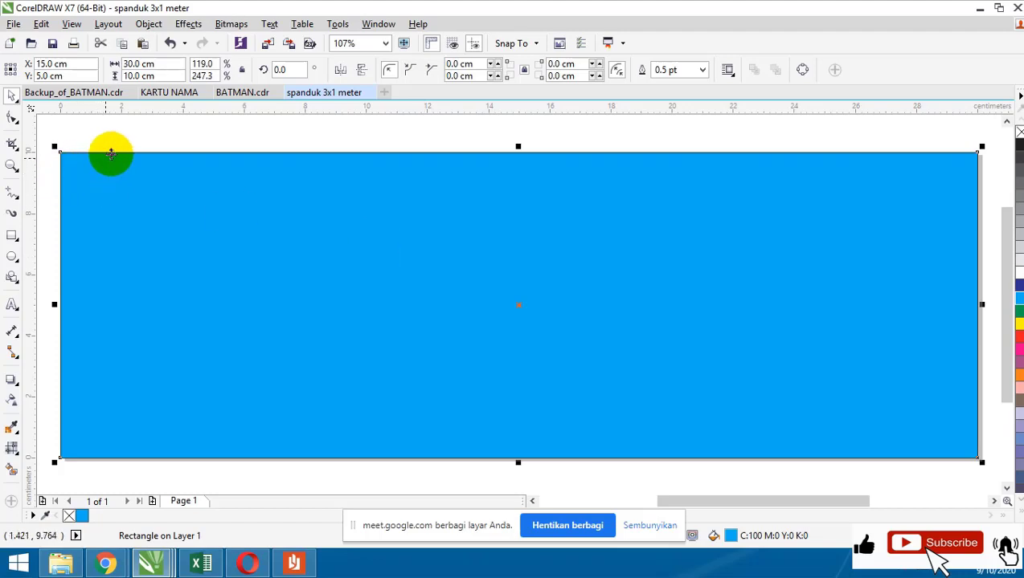
# Draw a thin 30 cm wide strip and move it to the blue background's top edge
pyautogui.click(130, 143)
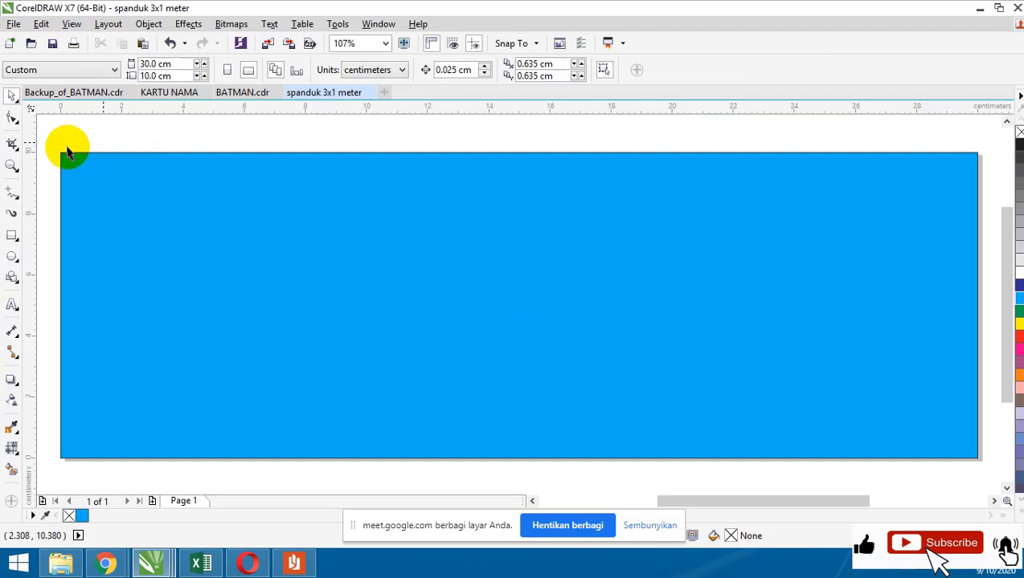
pyautogui.click(12, 235)
pyautogui.moveTo(198, 207); pyautogui.dragTo(858, 269)
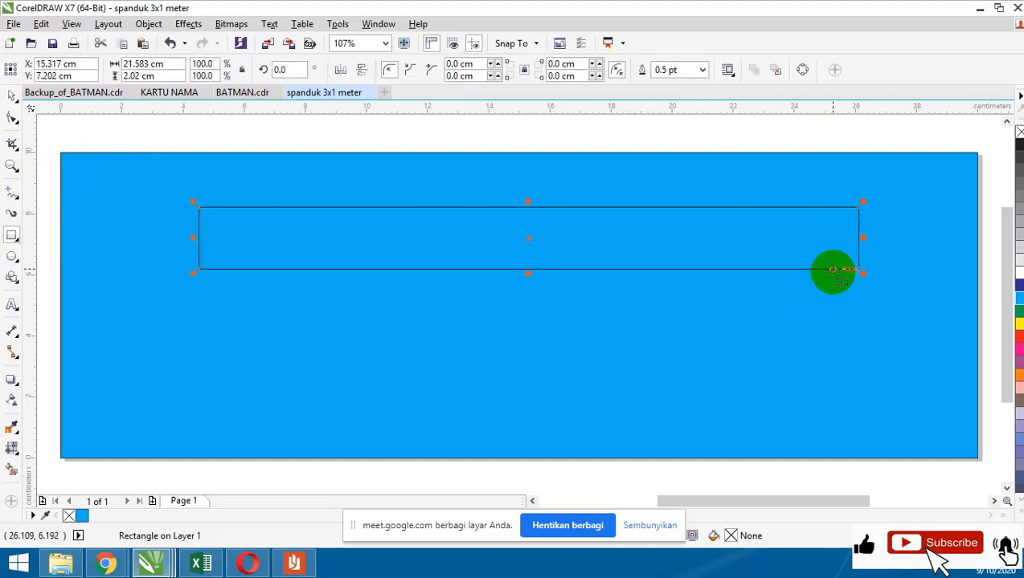
pyautogui.click(173, 63)
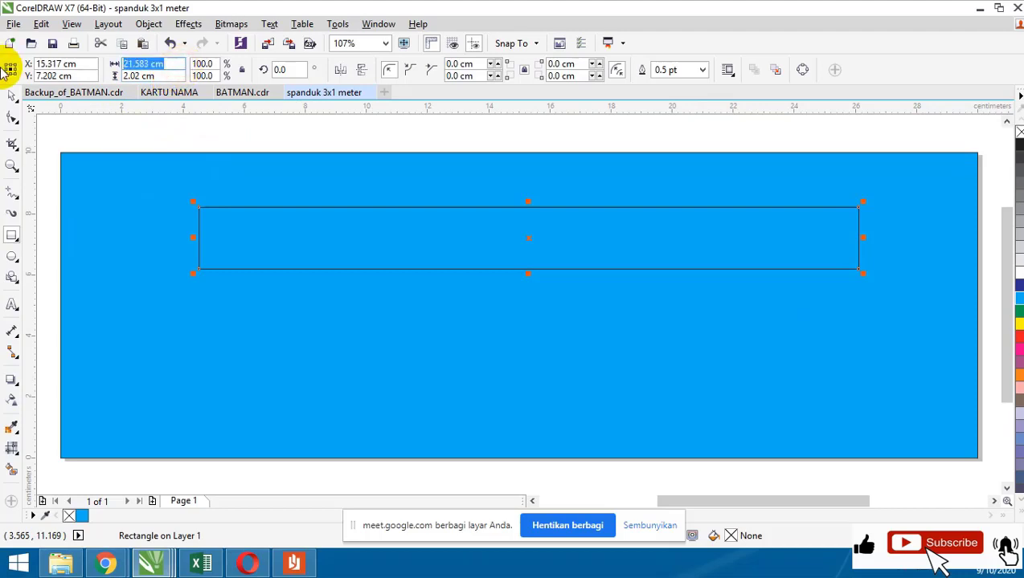
pyautogui.write('30')
pyautogui.press('Return')
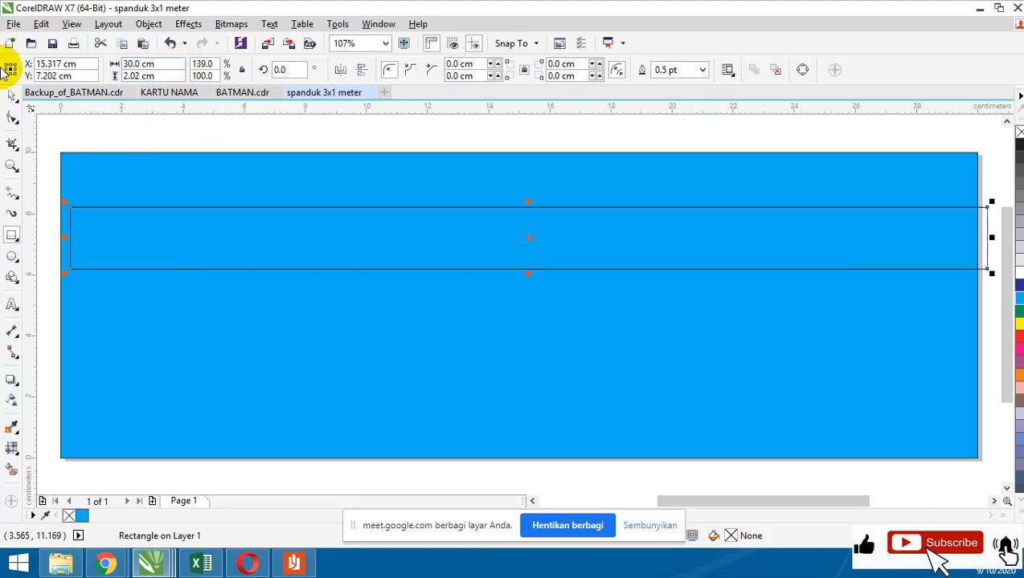
pyautogui.click(154, 76)
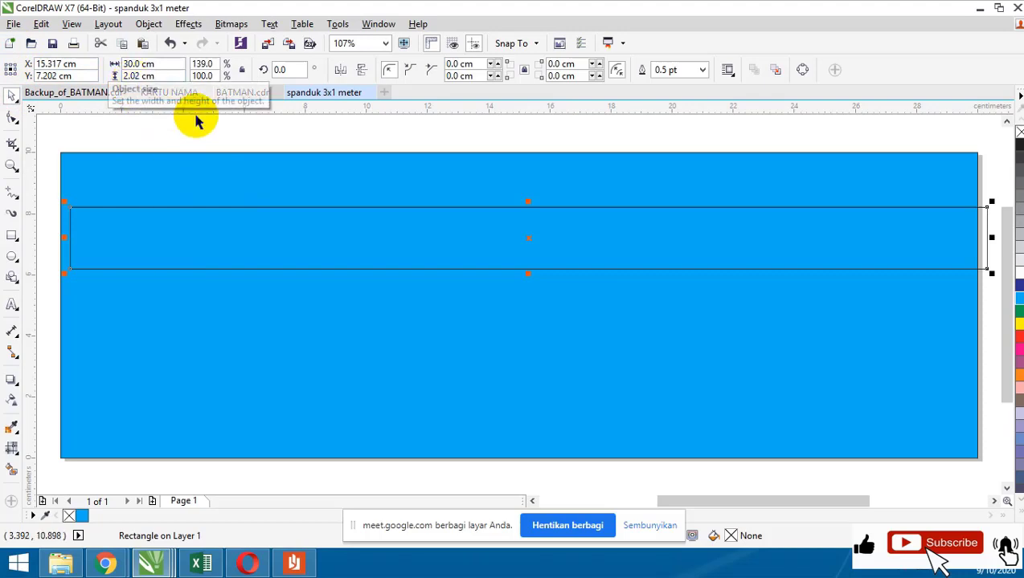
pyautogui.moveTo(528, 274); pyautogui.dragTo(528, 254)
pyautogui.moveTo(416, 229); pyautogui.dragTo(409, 173)
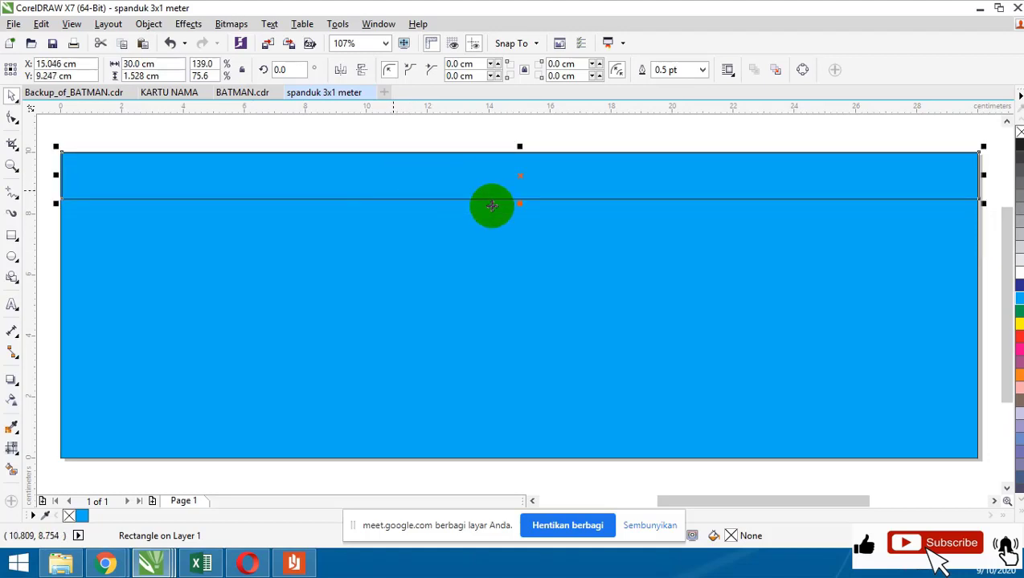
# Set both rectangles to 30 cm wide and fill the strip orange
pyautogui.click(1017, 285)
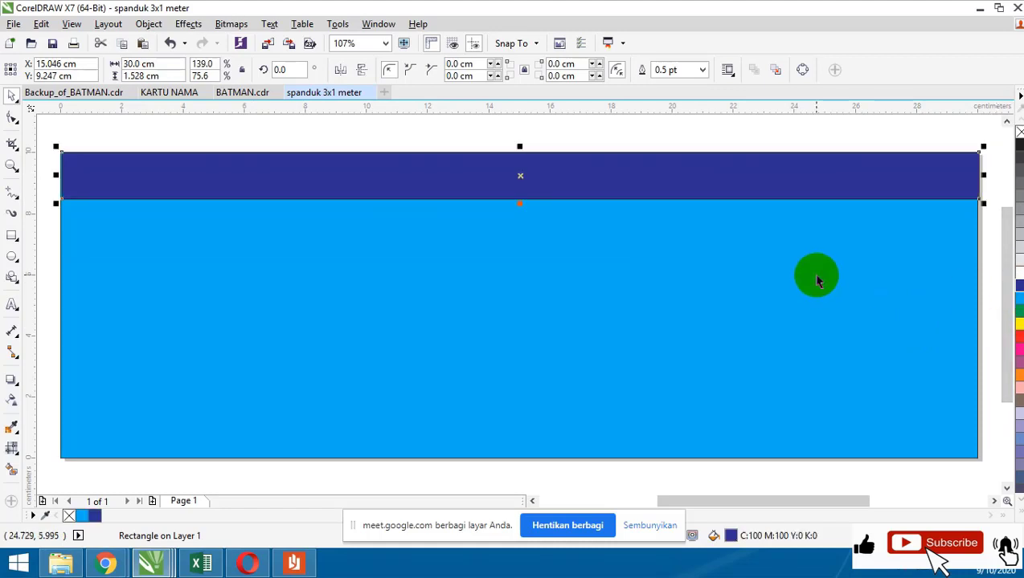
pyautogui.click(1017, 324)
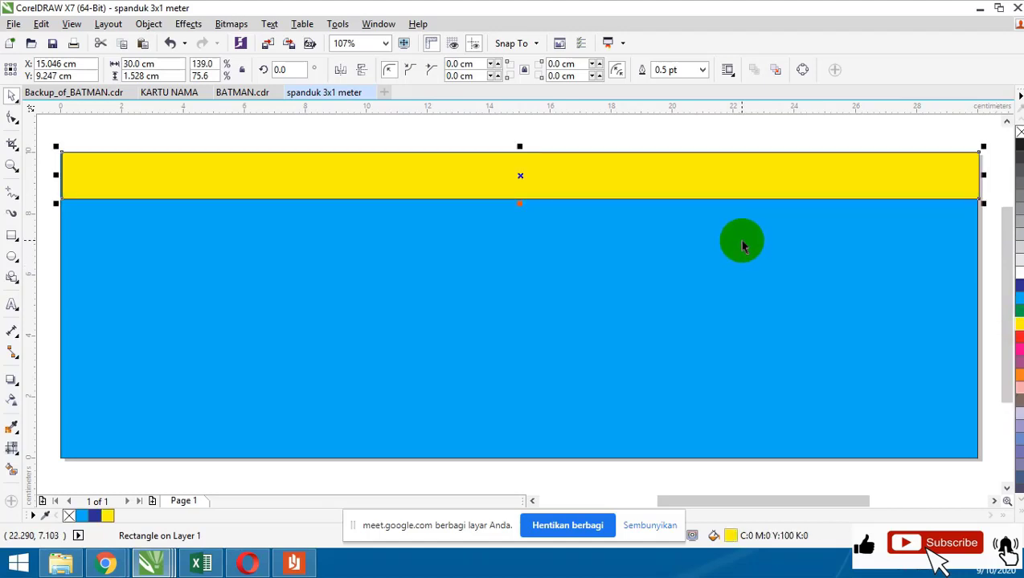
pyautogui.keyDown('shift'); pyautogui.click(573, 230); pyautogui.keyUp('shift')
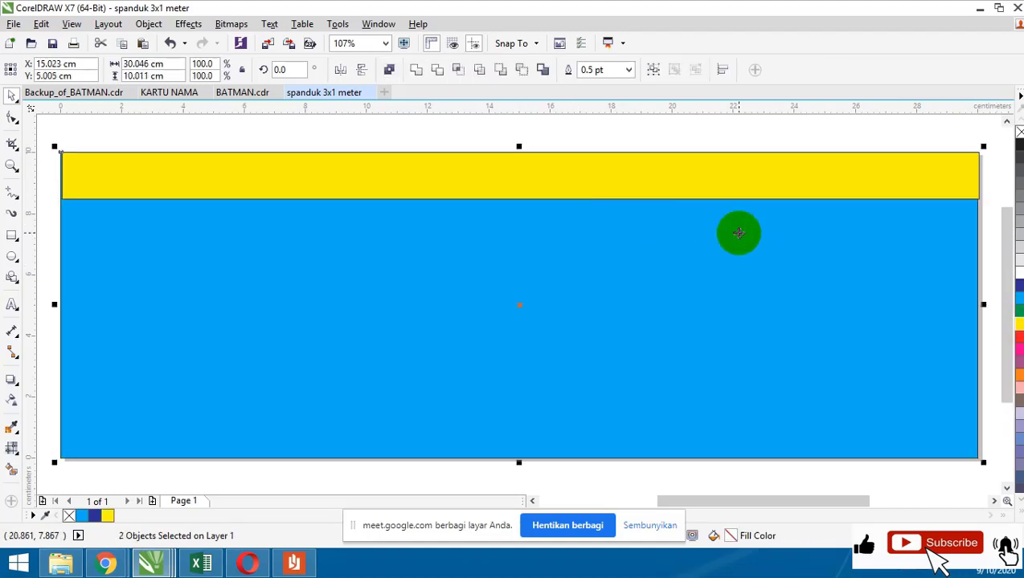
pyautogui.write('30')
pyautogui.press('Return')
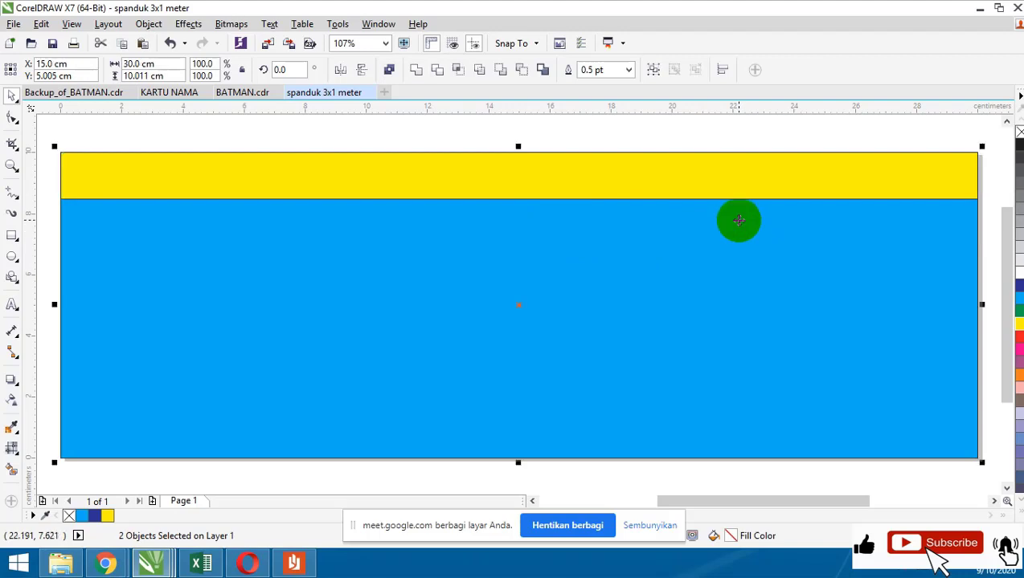
pyautogui.click(701, 145)
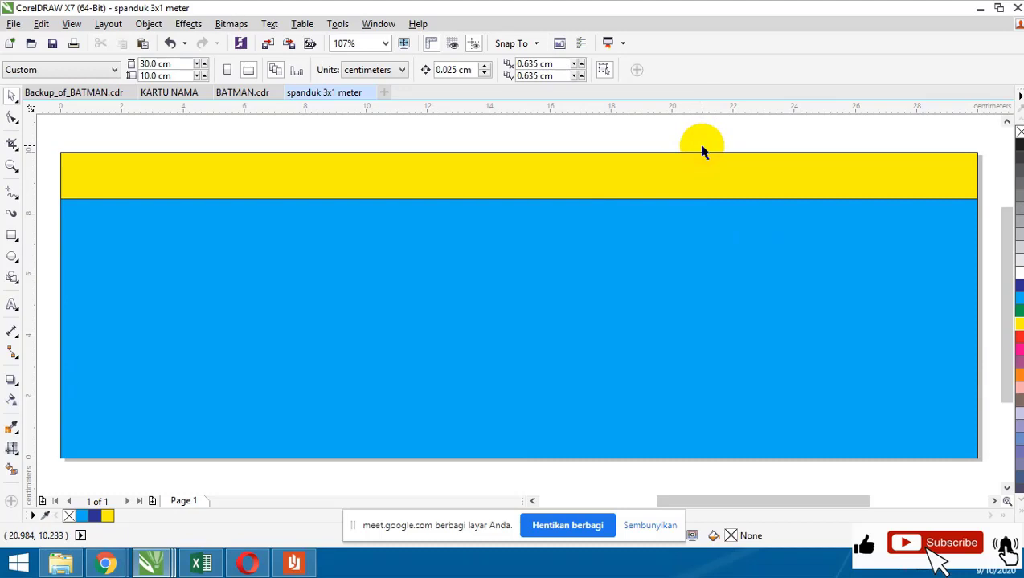
pyautogui.click(511, 197)
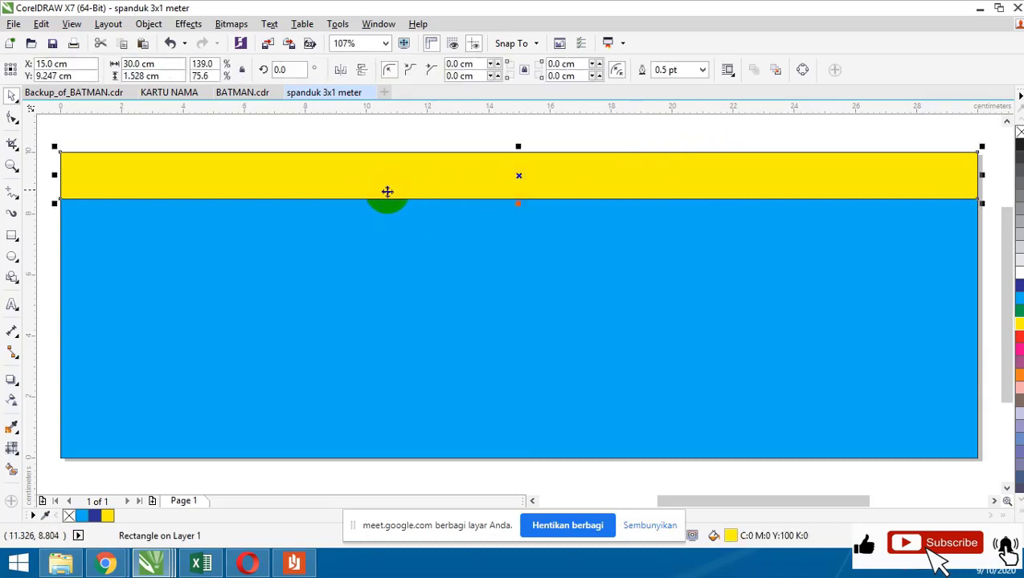
pyautogui.moveTo(1016, 365); pyautogui.dragTo(604, 190)
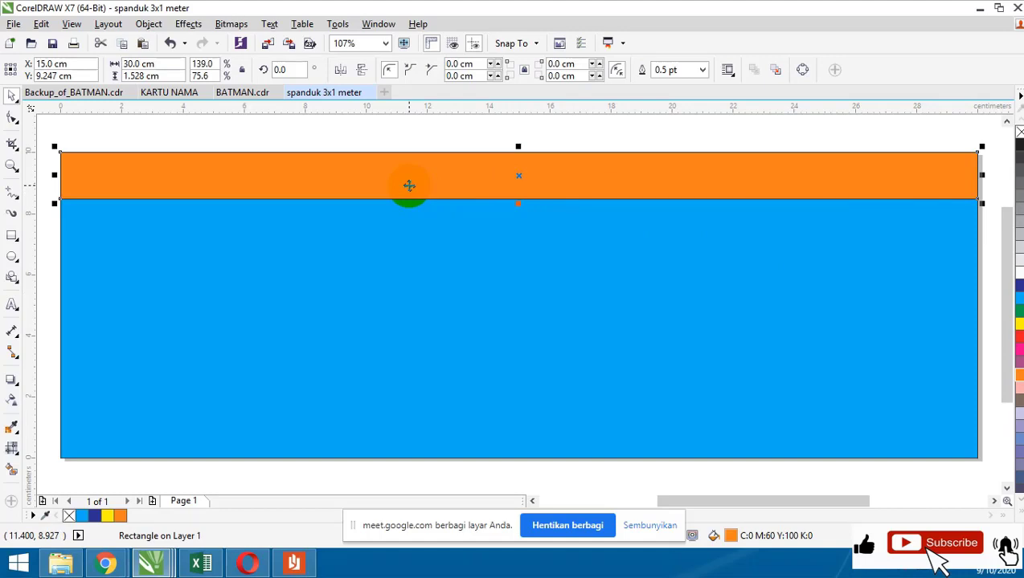
# Convert the orange strip to curves
pyautogui.rightClick(462, 195)
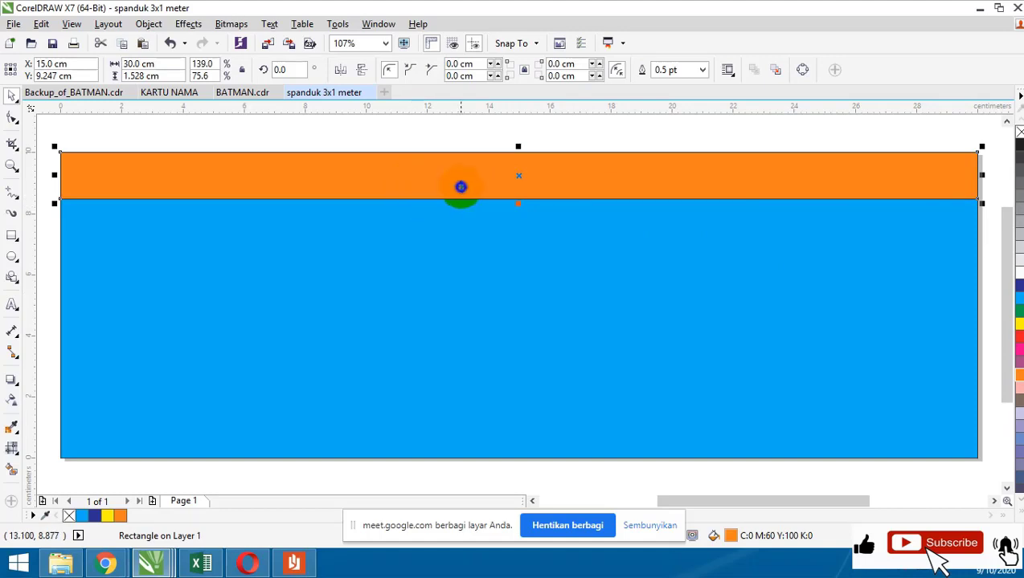
pyautogui.click(412, 146)
pyautogui.moveTo(414, 176); pyautogui.dragTo(409, 169)
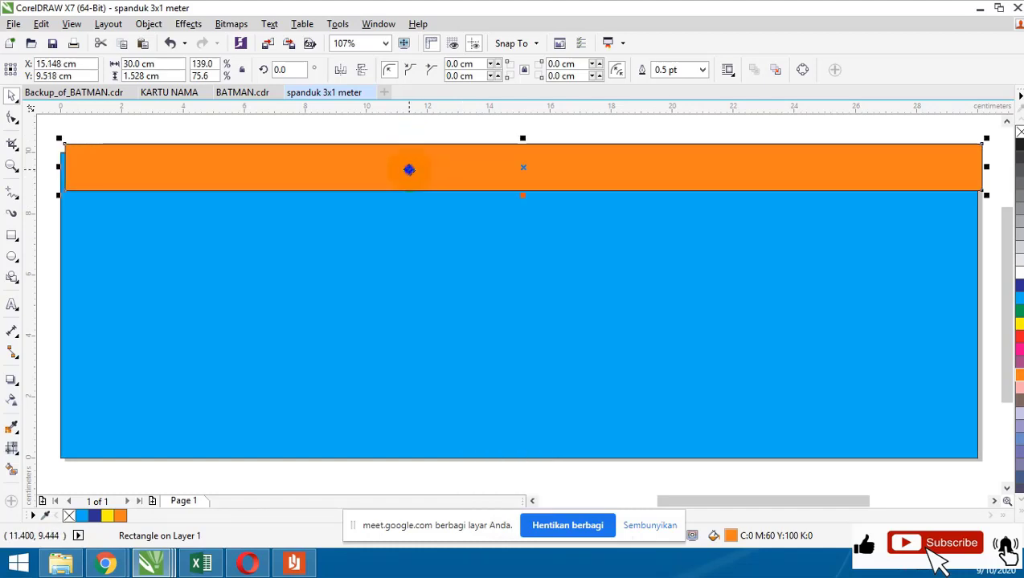
pyautogui.rightClick(409, 169)
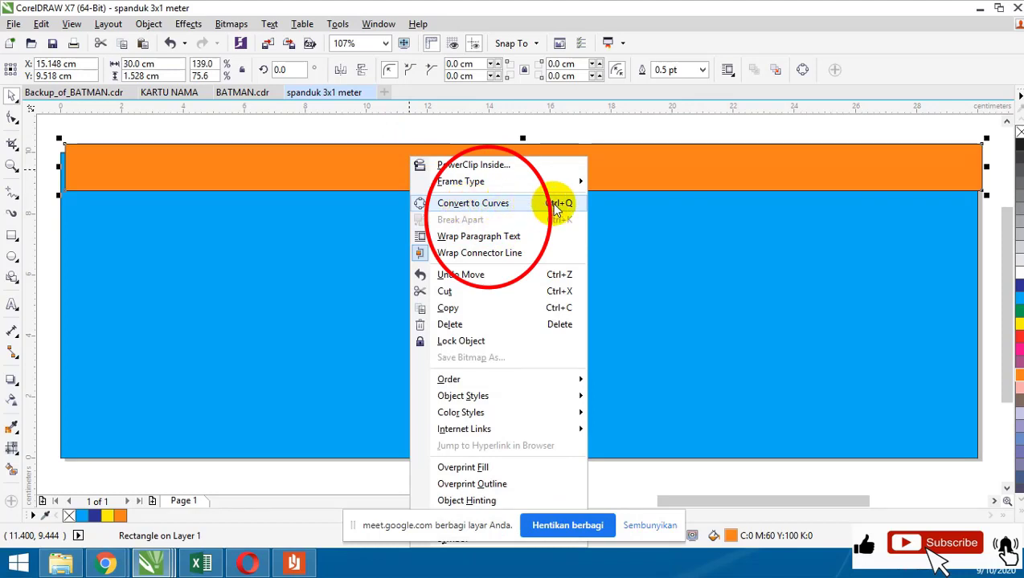
pyautogui.click(524, 203)
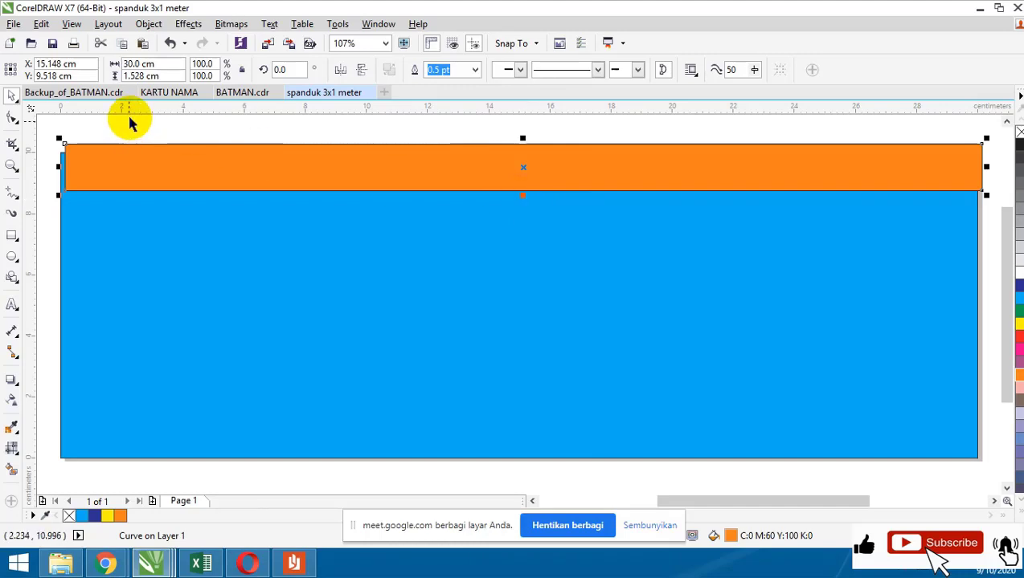
# With the Shape tool, mark a point on the strip's lower edge
pyautogui.click(12, 118)
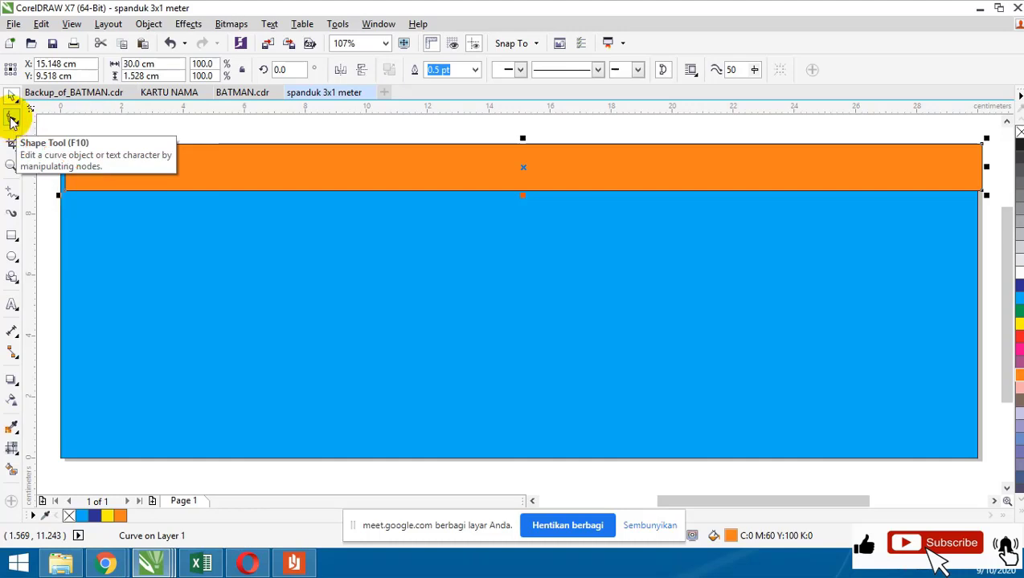
pyautogui.click(12, 119)
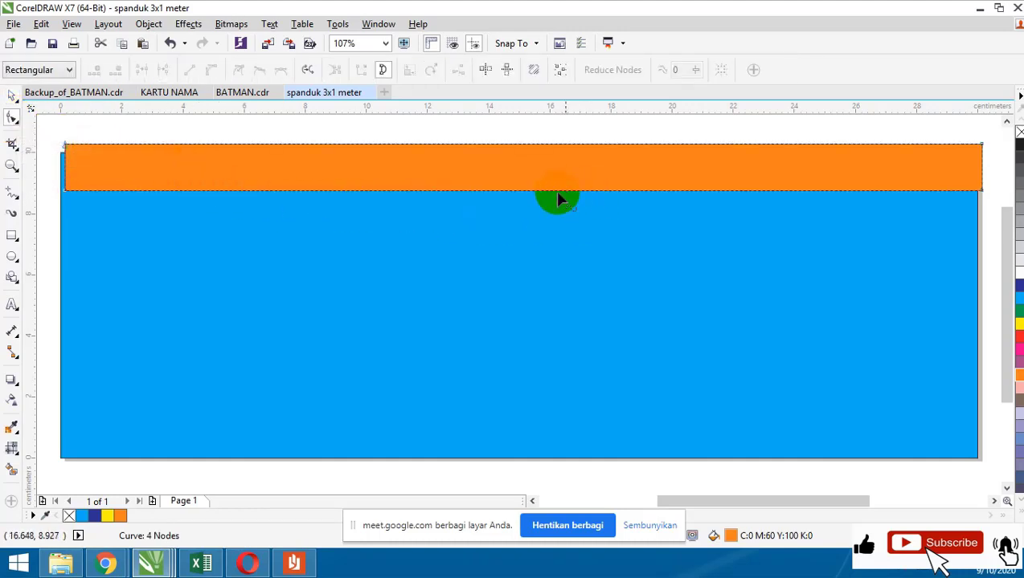
pyautogui.click(505, 192)
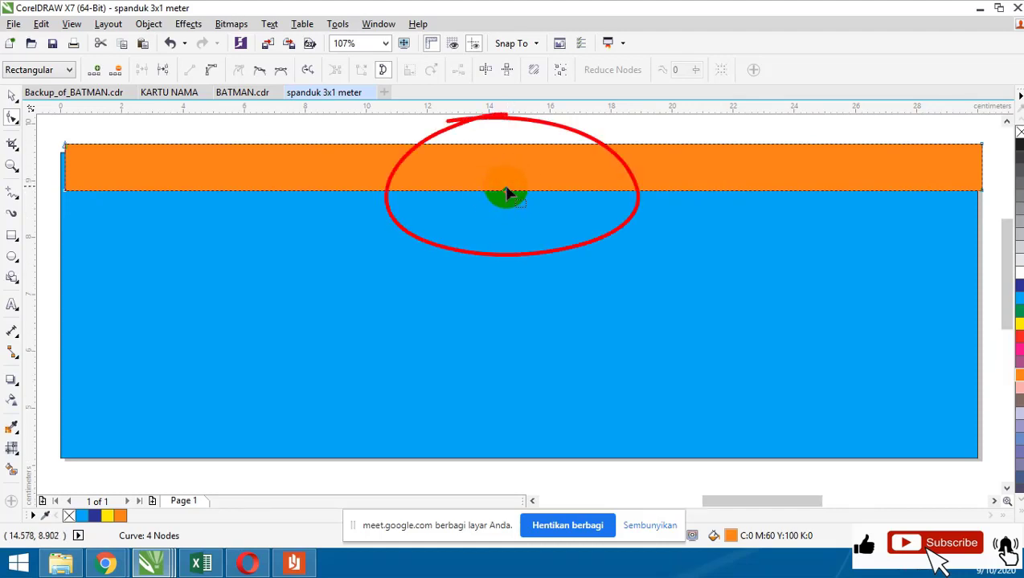
pyautogui.scroll(3, 506, 197)
pyautogui.scroll(5, 511, 201)
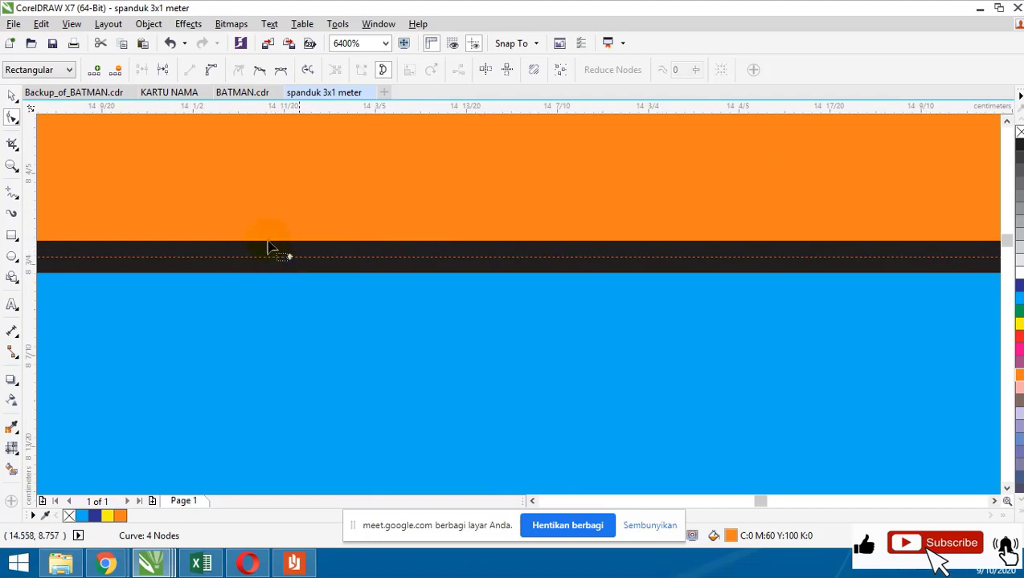
pyautogui.scroll(2, 261, 265)
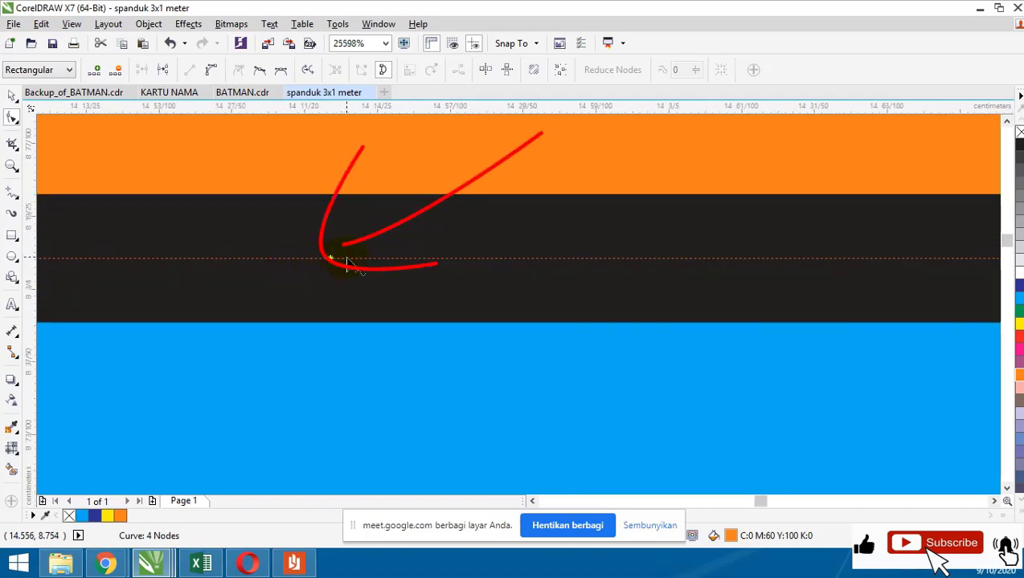
pyautogui.scroll(-5, 346, 264)
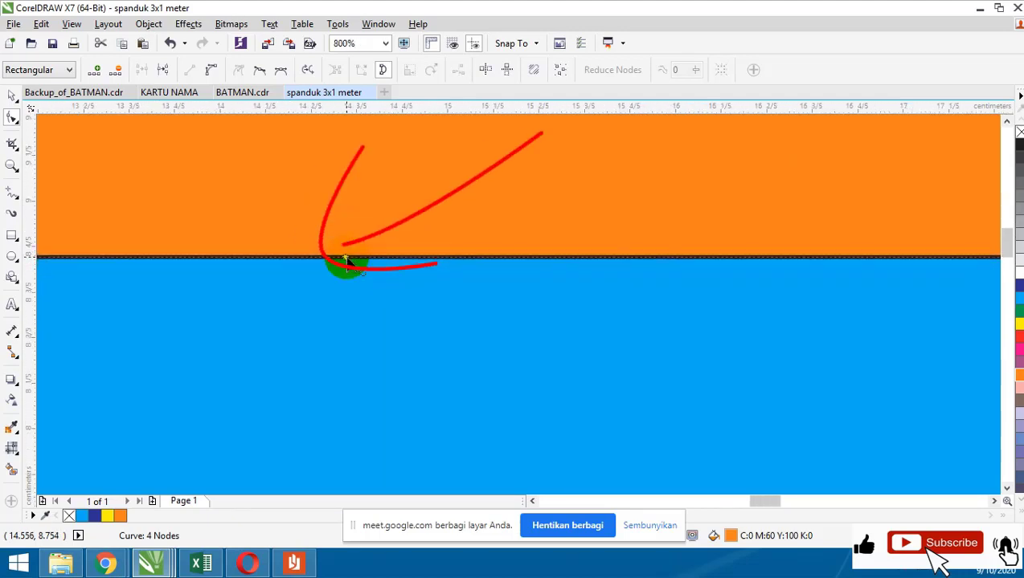
pyautogui.scroll(-3, 346, 262)
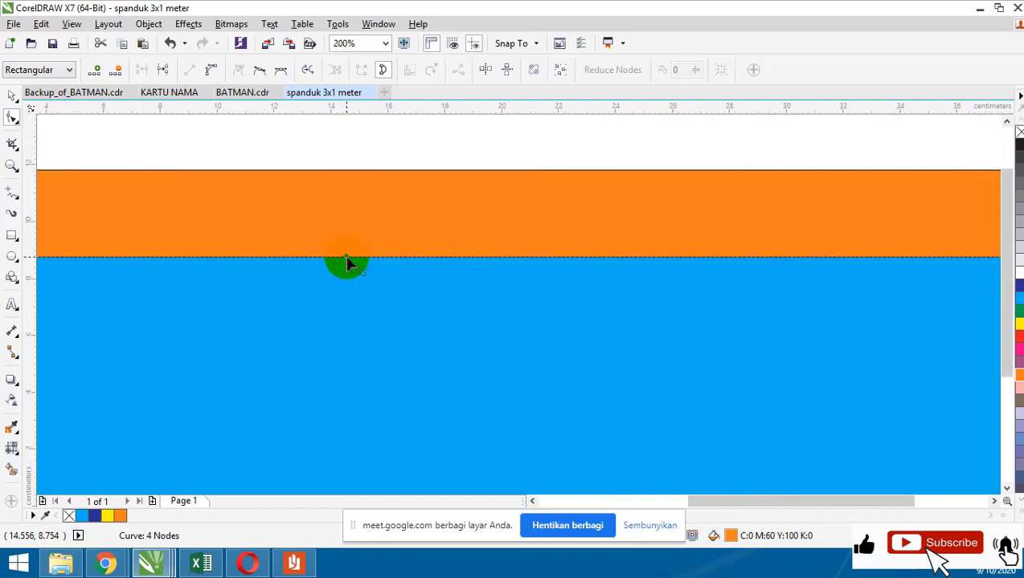
pyautogui.moveTo(725, 503); pyautogui.dragTo(658, 502)
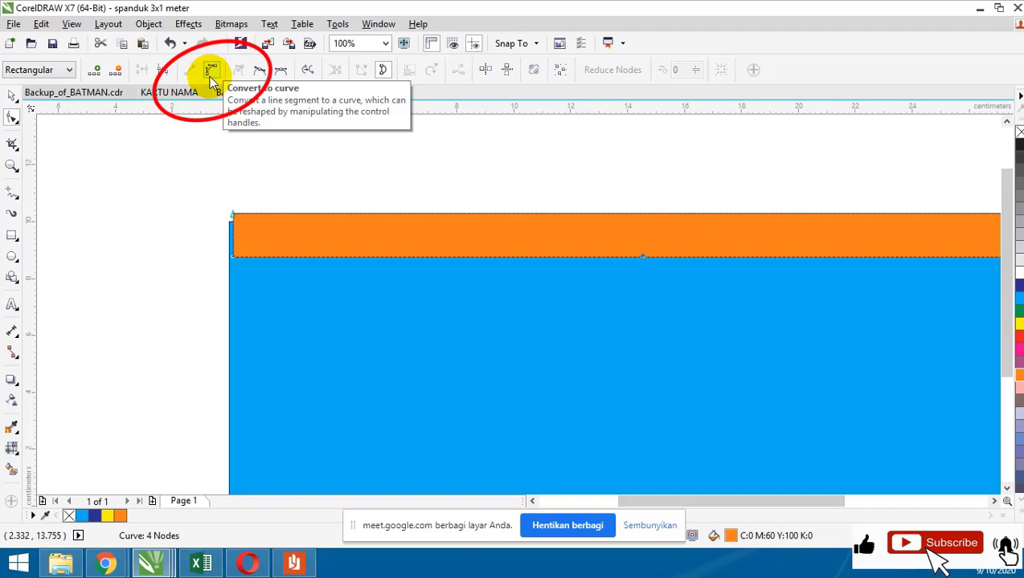
# Make the strip's lower edge segment a curve with Convert to curve
pyautogui.click(212, 73)
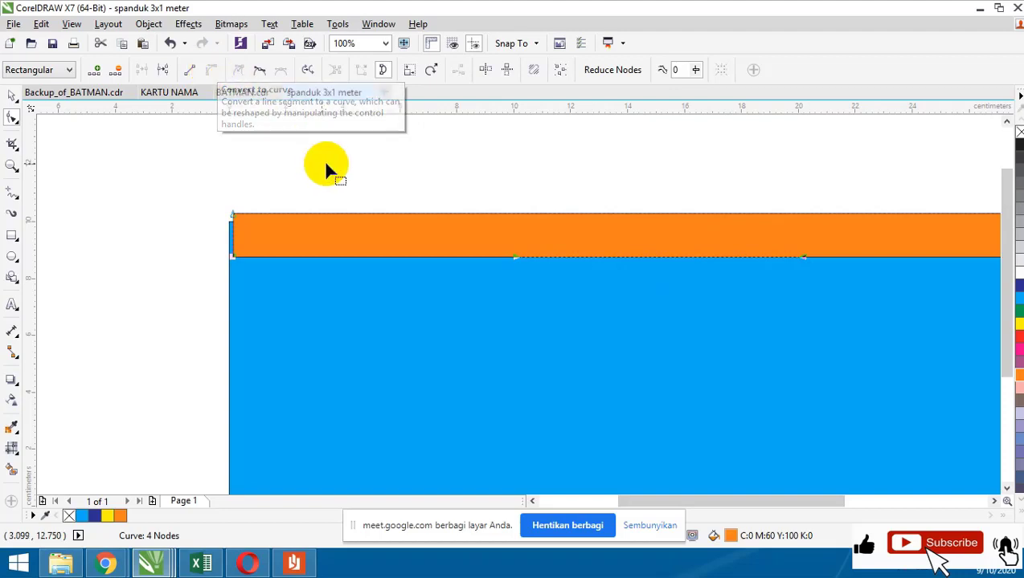
pyautogui.click(477, 285)
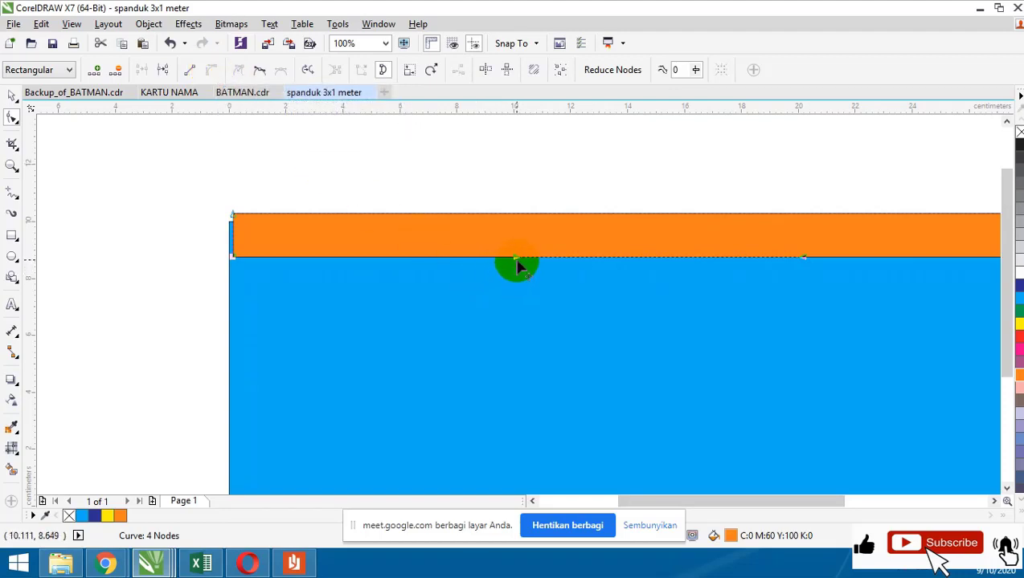
pyautogui.click(689, 503)
pyautogui.moveTo(690, 503); pyautogui.dragTo(708, 506)
pyautogui.click(451, 258)
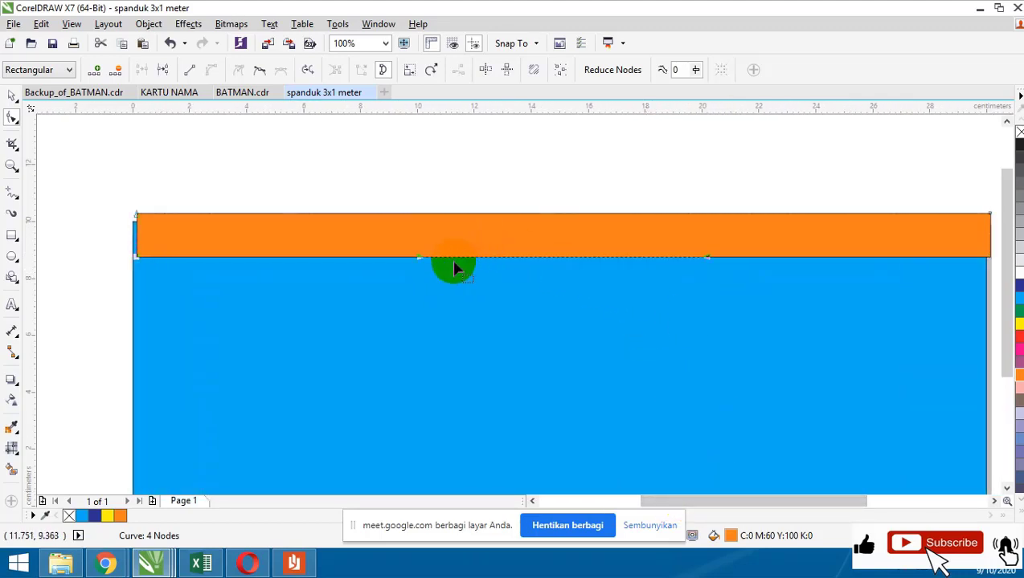
pyautogui.scroll(2, 450, 259)
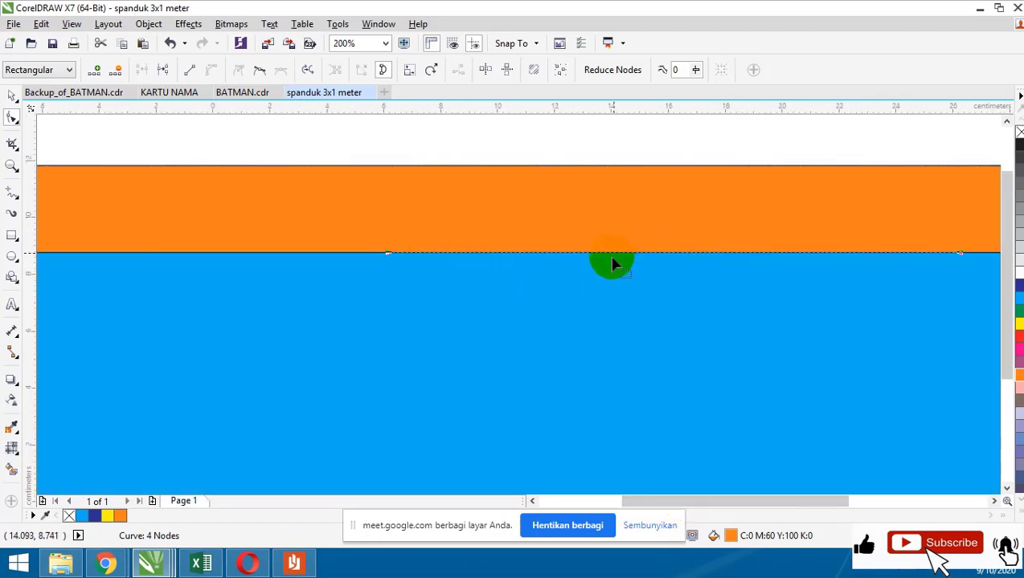
pyautogui.scroll(-2, 612, 263)
pyautogui.scroll(2, 492, 283)
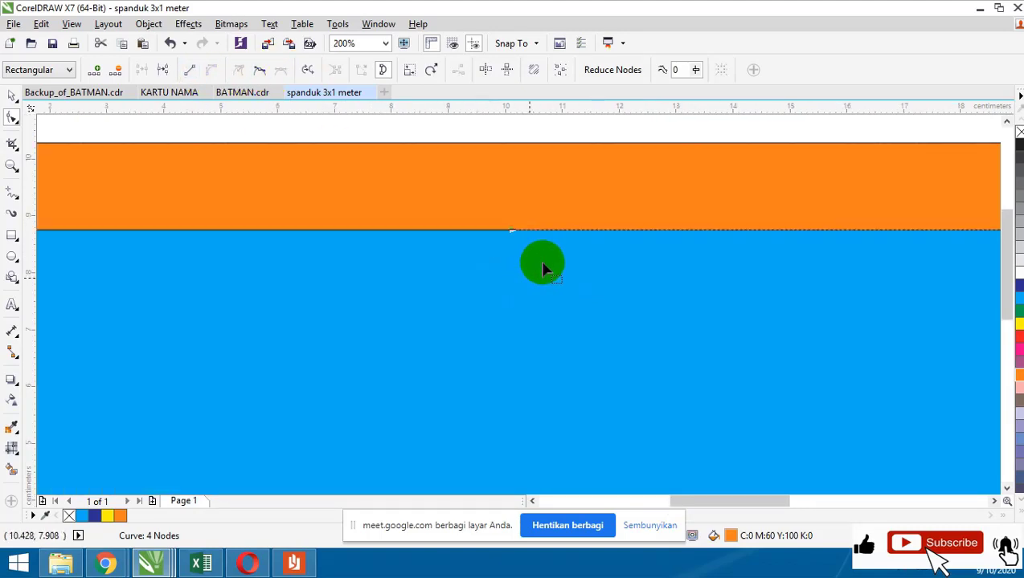
pyautogui.scroll(-2, 496, 233)
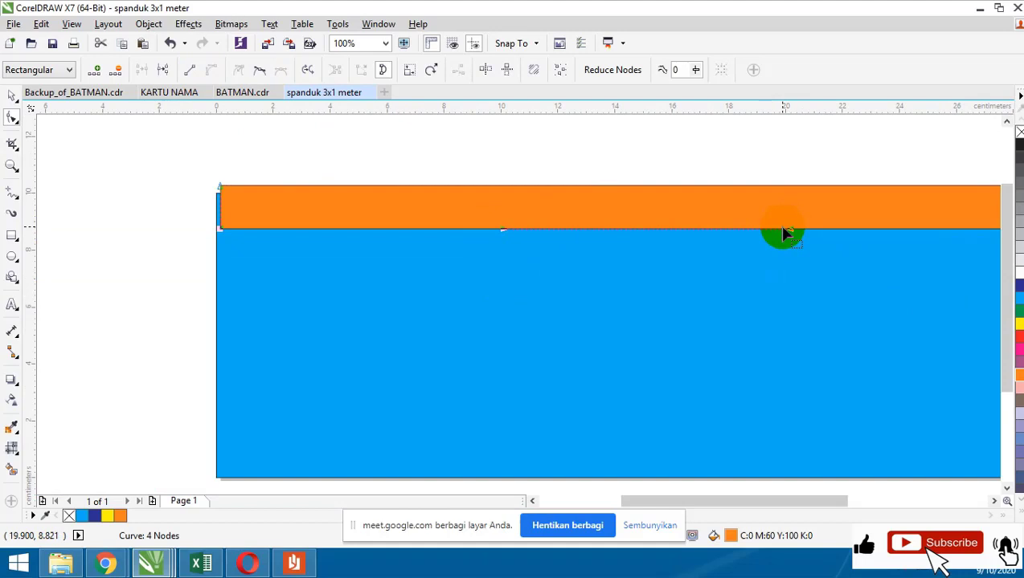
pyautogui.scroll(1, 739, 235)
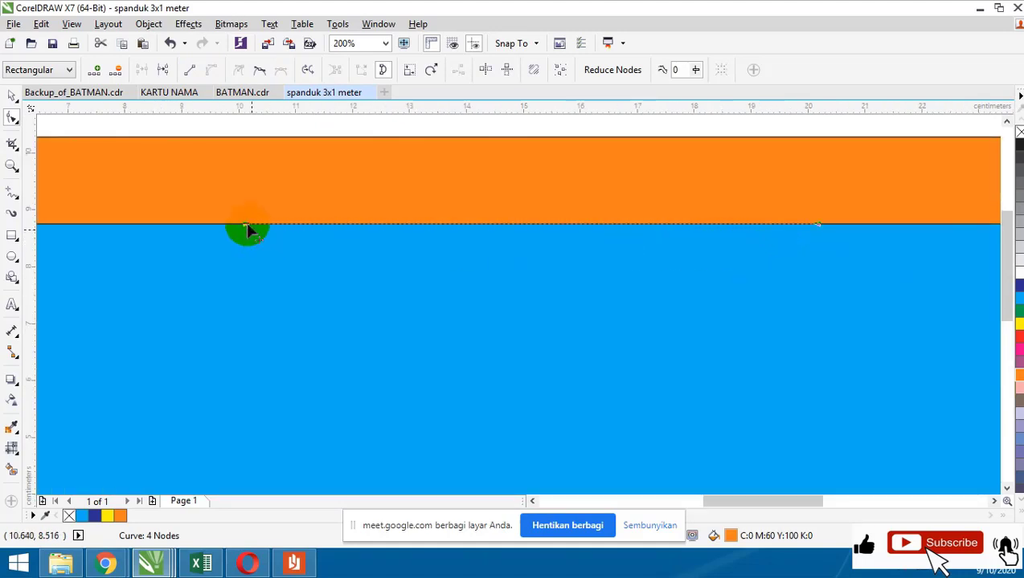
# Drag the lower edge and its control handles into an S-shaped wave
pyautogui.moveTo(245, 231); pyautogui.dragTo(317, 198)
pyautogui.scroll(-1, 460, 230)
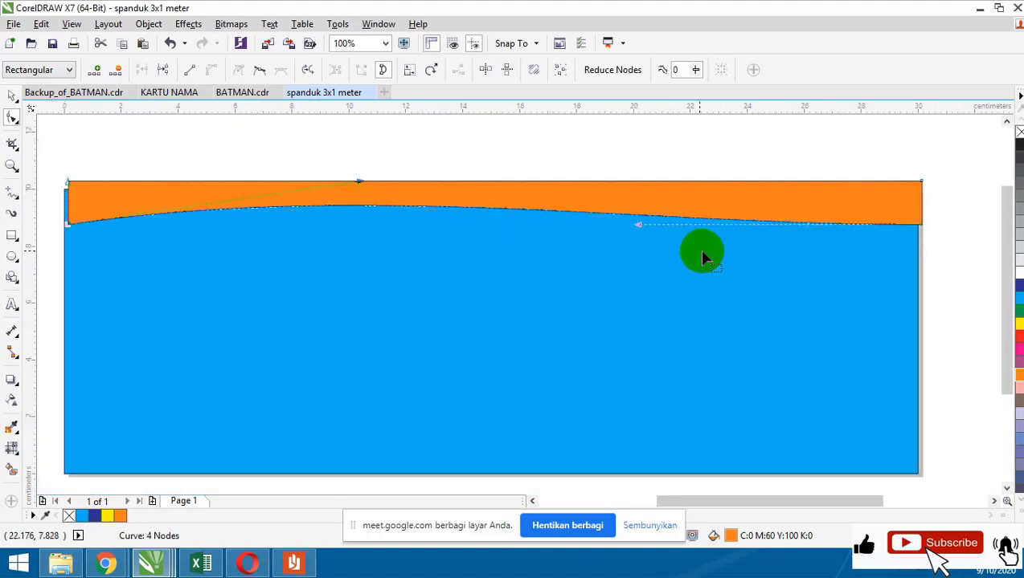
pyautogui.moveTo(639, 230); pyautogui.dragTo(652, 305)
pyautogui.moveTo(359, 182); pyautogui.dragTo(357, 147)
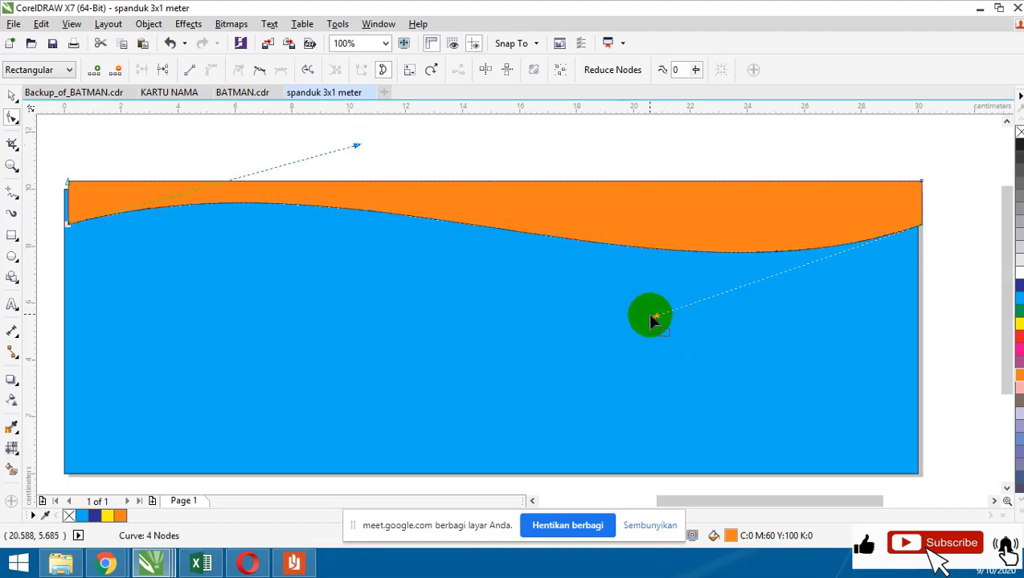
pyautogui.moveTo(654, 320); pyautogui.dragTo(665, 336)
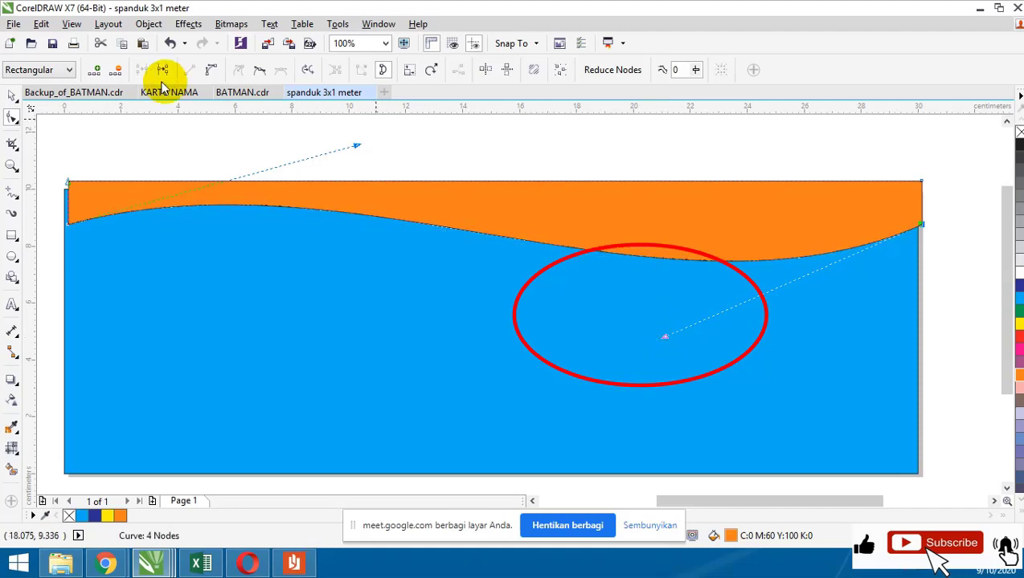
pyautogui.click(12, 96)
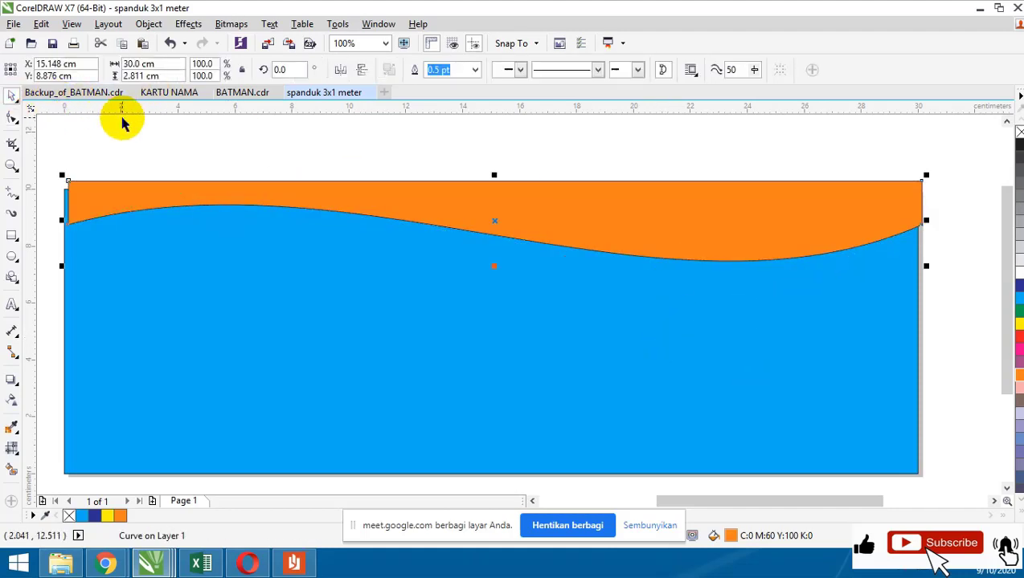
# Undo the accidental node edit on the orange wave
pyautogui.press('F10')
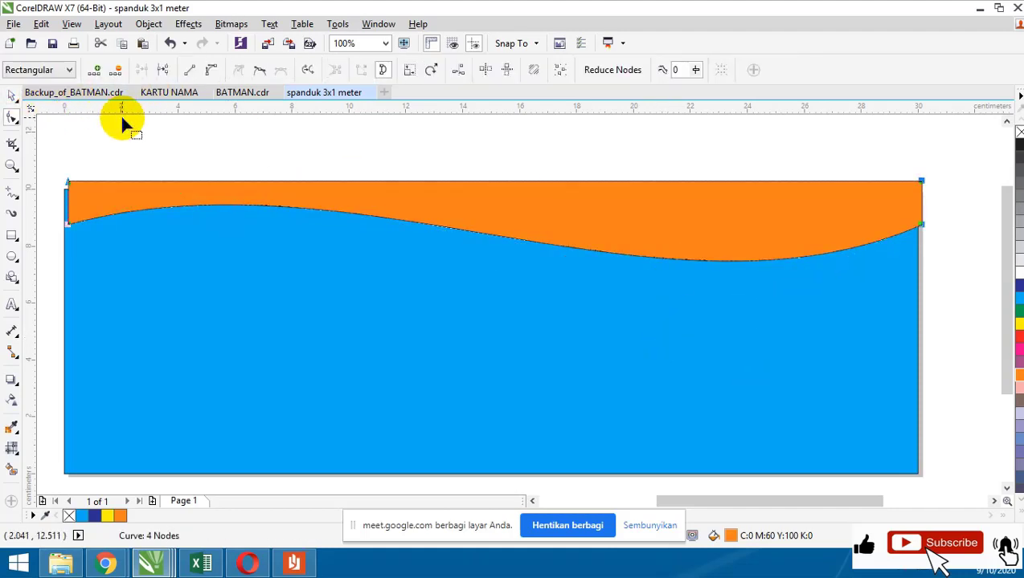
pyautogui.click(12, 96)
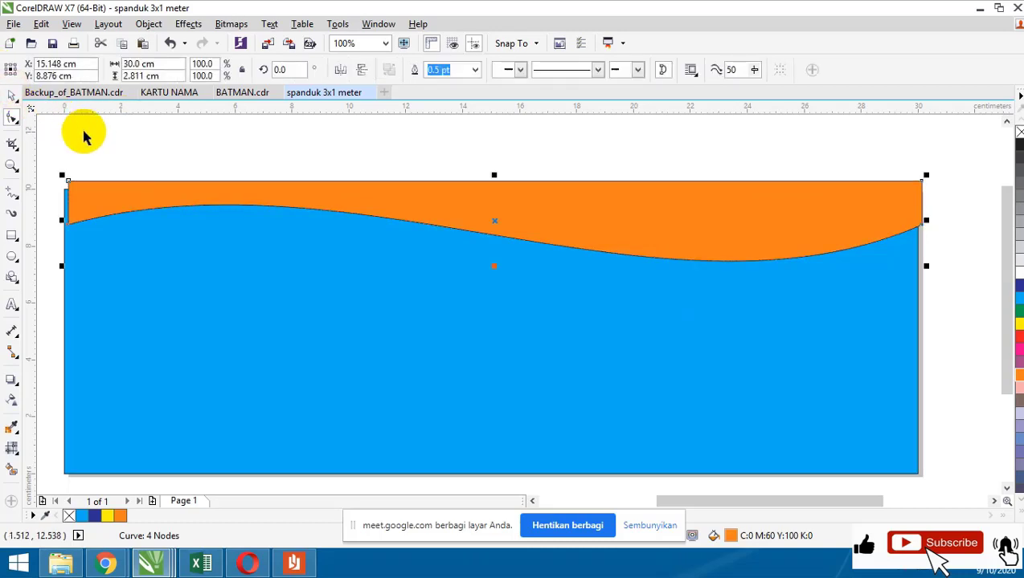
pyautogui.press('F10')
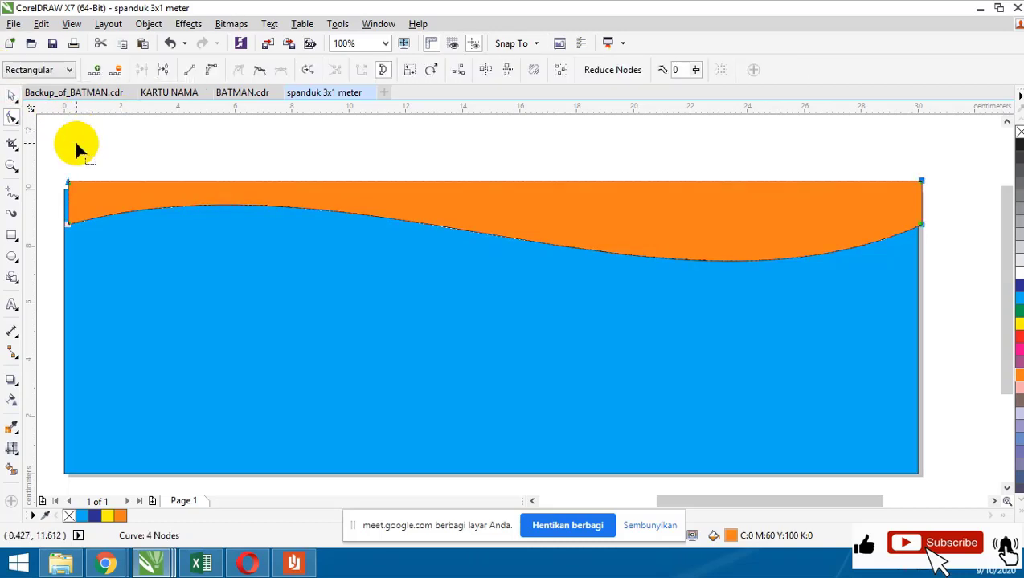
pyautogui.hotkey('ctrl', 'z')
pyautogui.hotkey('ctrl', 'z')
pyautogui.click(12, 95)
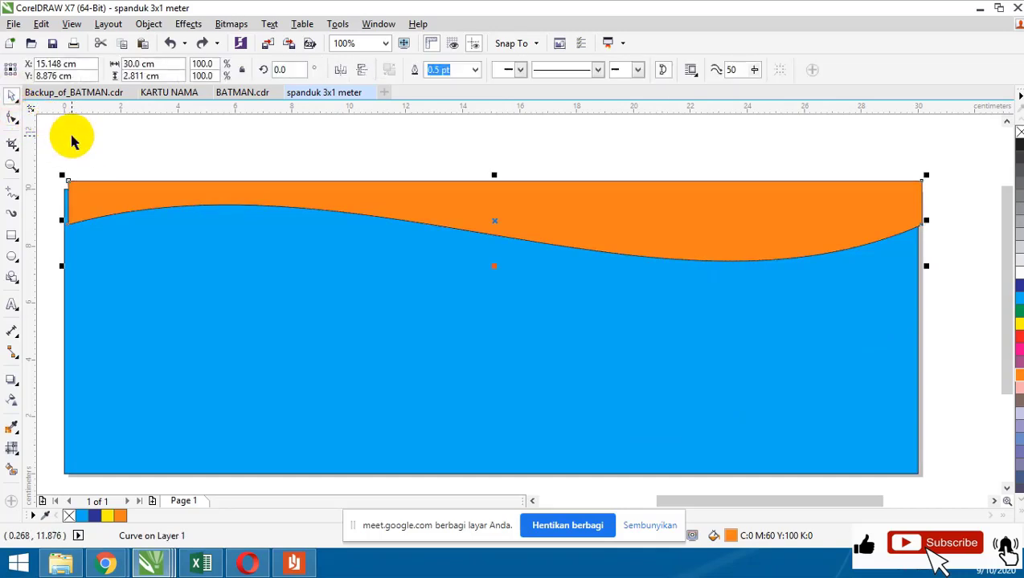
pyautogui.click(112, 191)
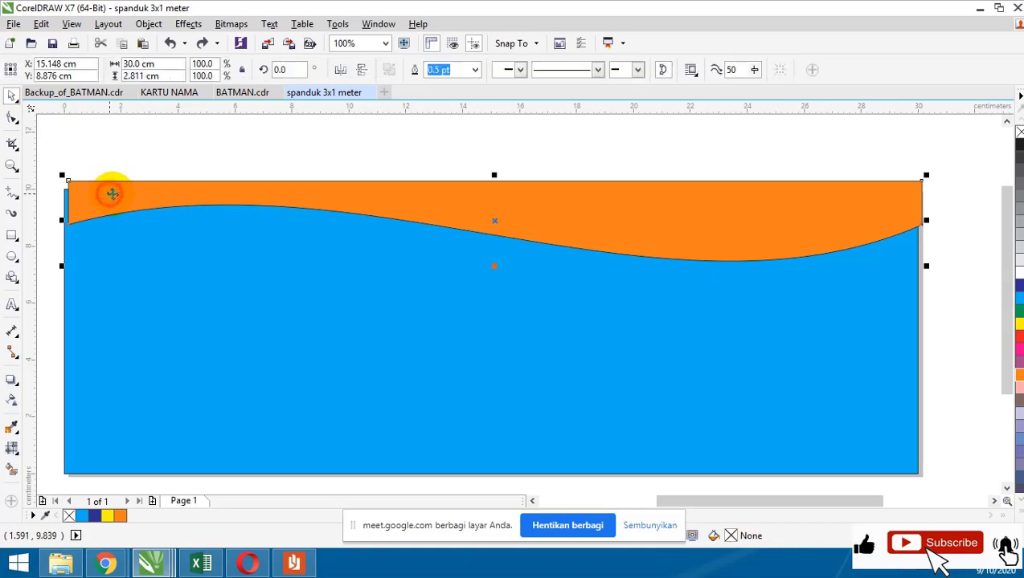
pyautogui.click(110, 189)
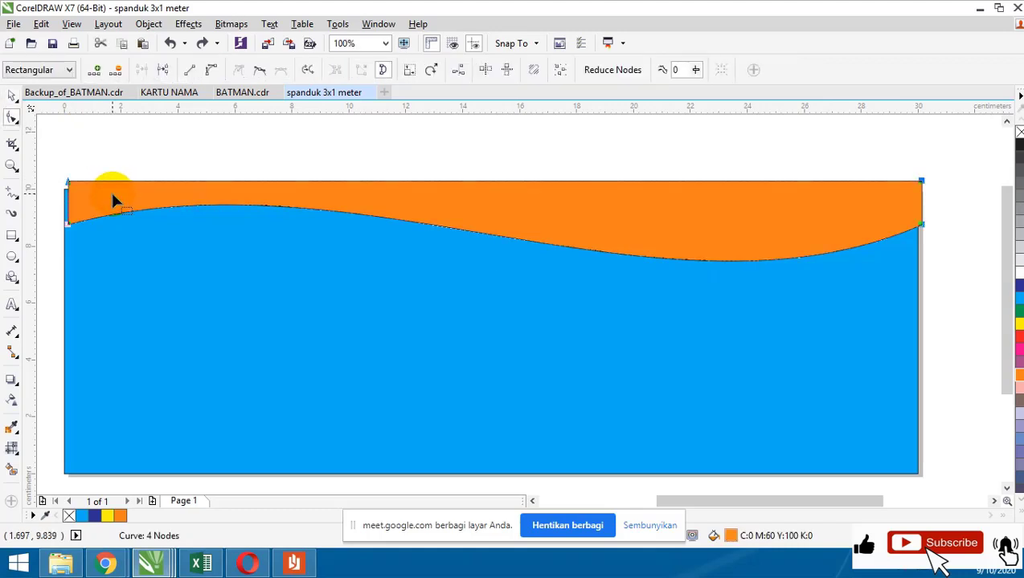
pyautogui.click(11, 94)
pyautogui.scroll(-1, 79, 120)
# Select the blue background rectangle, zoom to it and switch to the Interactive Fill tool
pyautogui.moveTo(59, 127); pyautogui.dragTo(388, 272)
pyautogui.hotkey('ctrl', 'a')
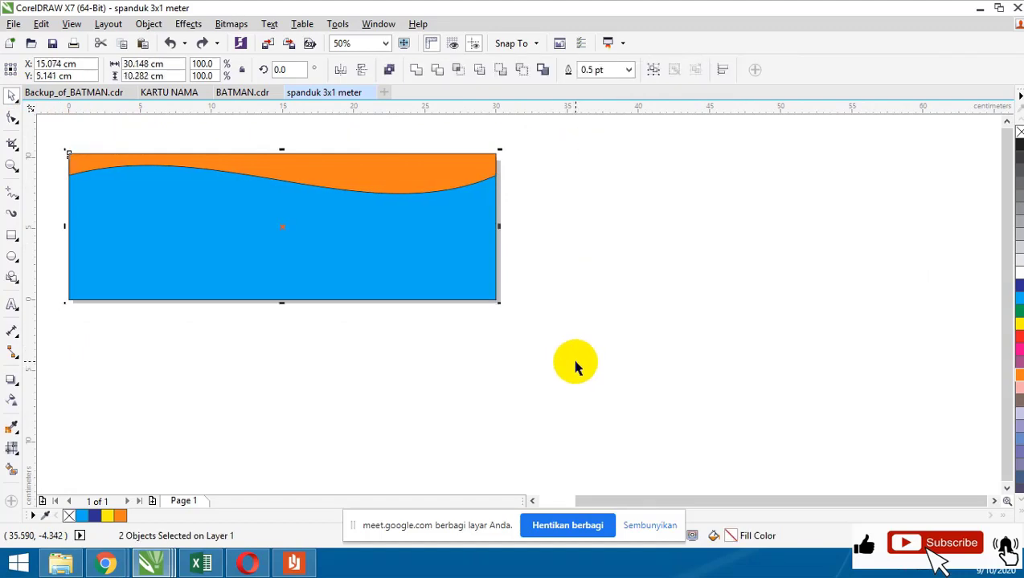
pyautogui.click(563, 283)
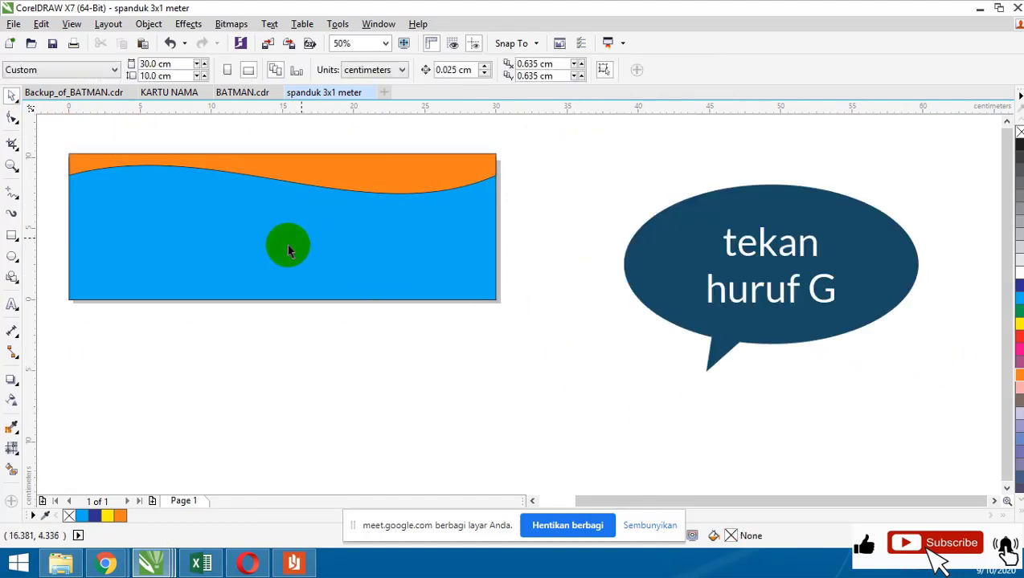
pyautogui.click(281, 243)
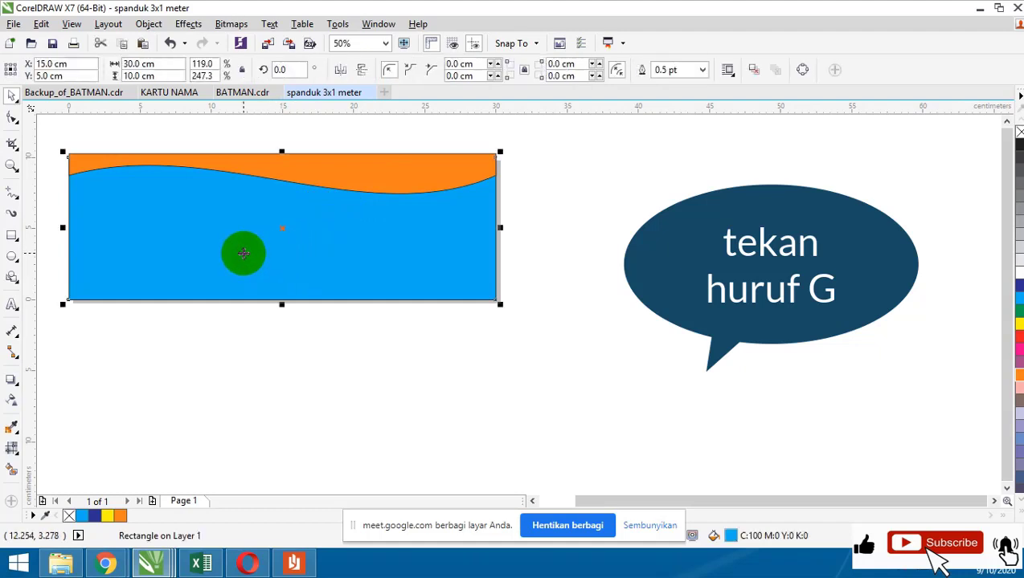
pyautogui.hotkey('shift', 'F2')
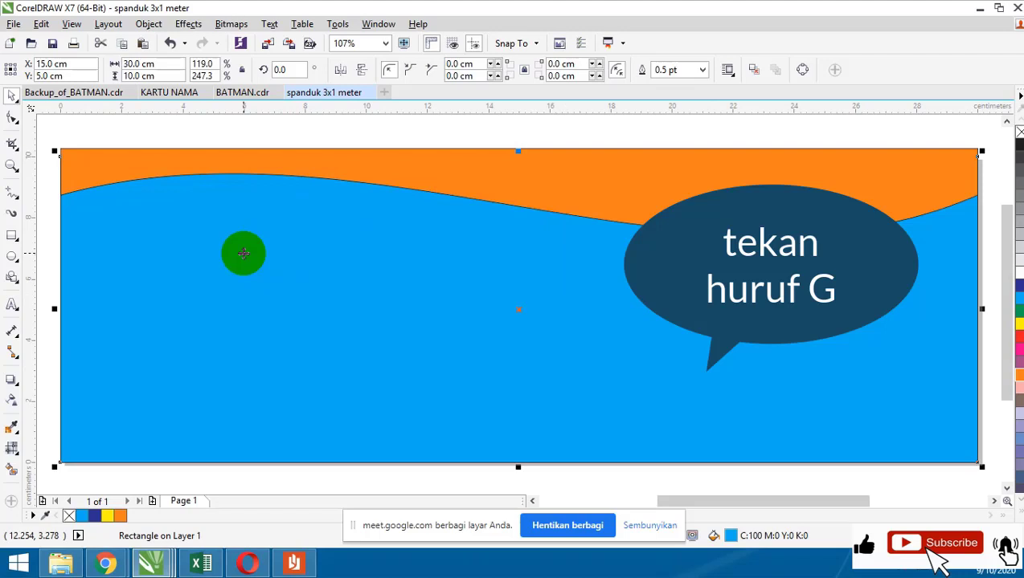
pyautogui.press('g')
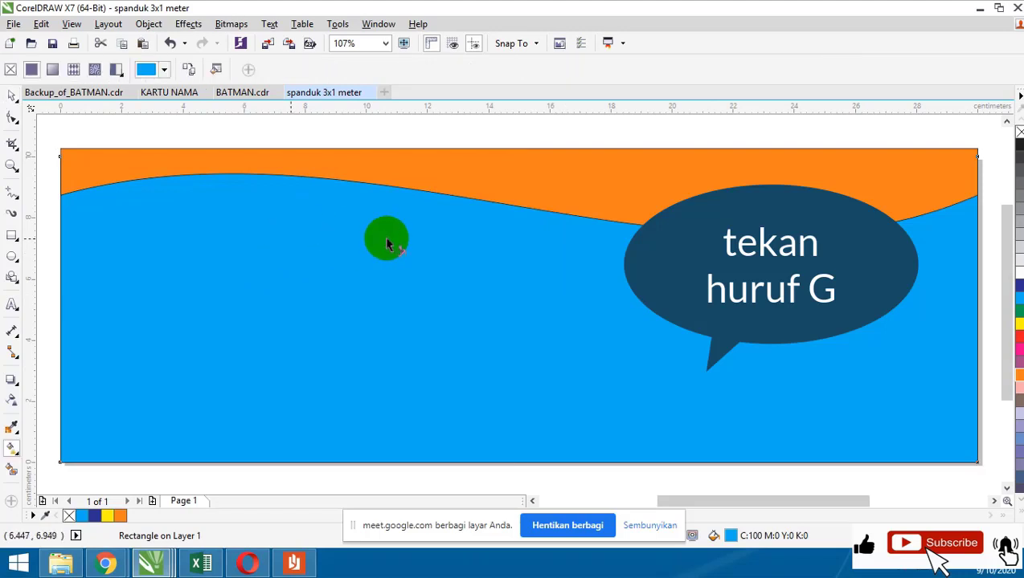
# Give the blue rectangle a fountain fill fading to white toward the right
pyautogui.moveTo(502, 302); pyautogui.dragTo(977, 309)
pyautogui.moveTo(505, 303); pyautogui.dragTo(303, 320)
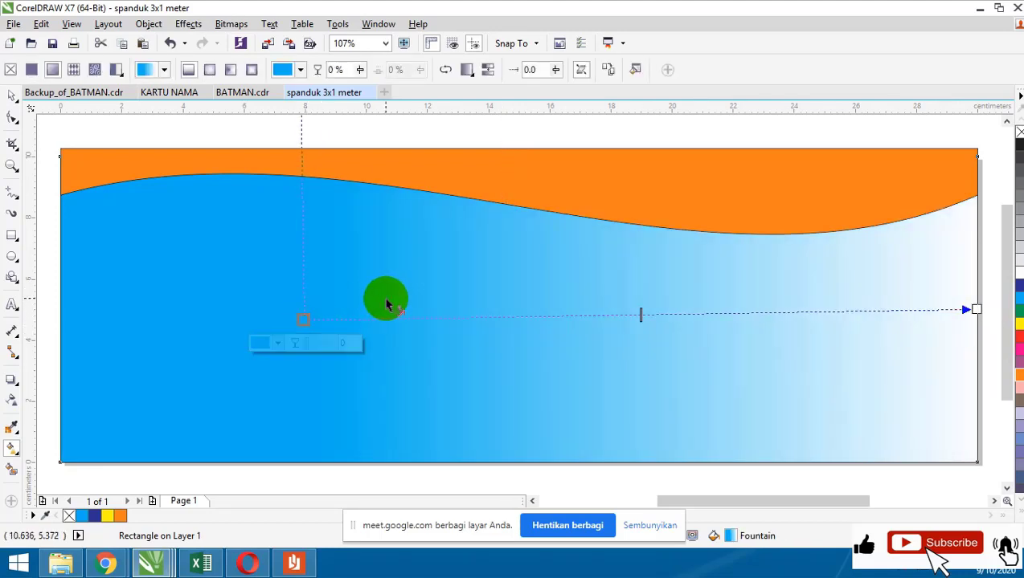
pyautogui.click(13, 97)
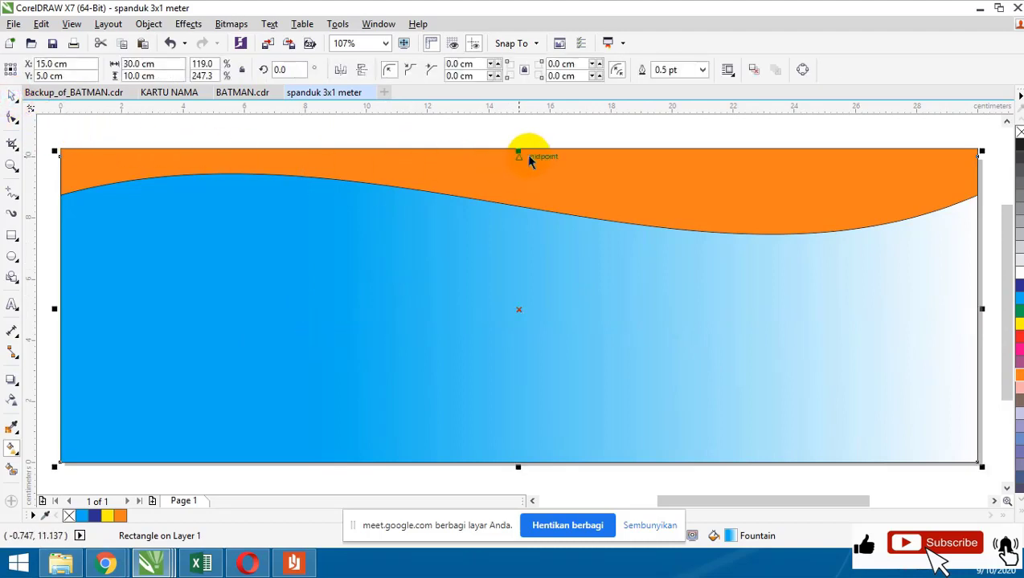
# Give the orange wave a fountain fill from near white on the left to orange
pyautogui.click(556, 191)
pyautogui.press('g')
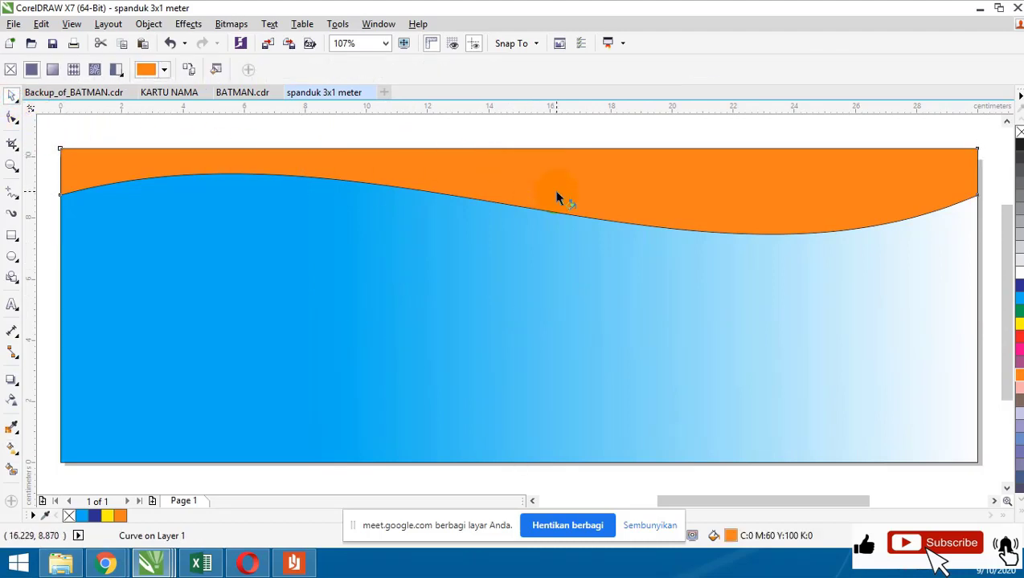
pyautogui.moveTo(551, 188); pyautogui.dragTo(46, 179)
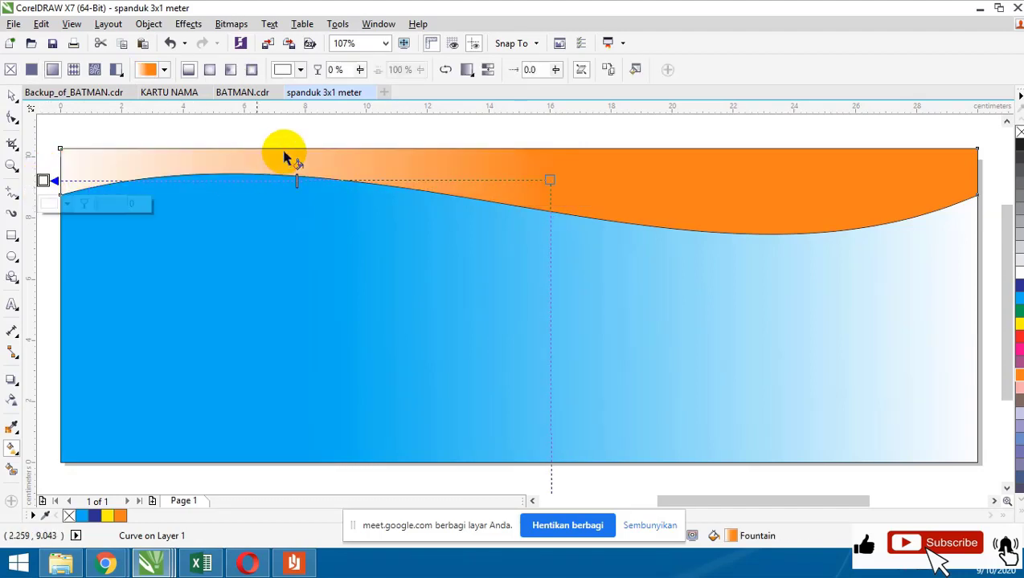
pyautogui.moveTo(550, 180); pyautogui.dragTo(627, 185)
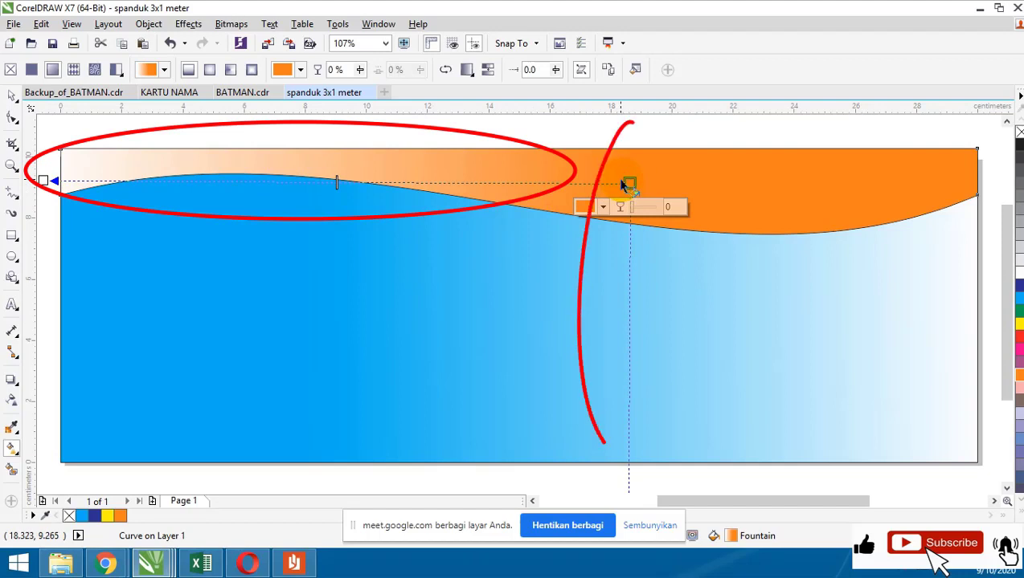
pyautogui.click(12, 96)
pyautogui.click(276, 139)
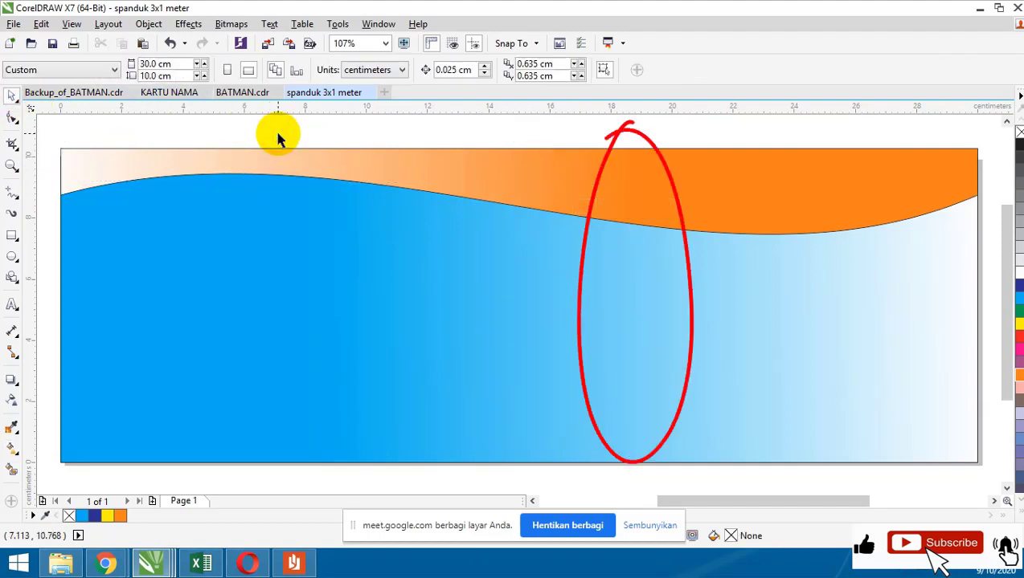
# Remove the orange wave's black outline using the No Color swatch
pyautogui.click(458, 199)
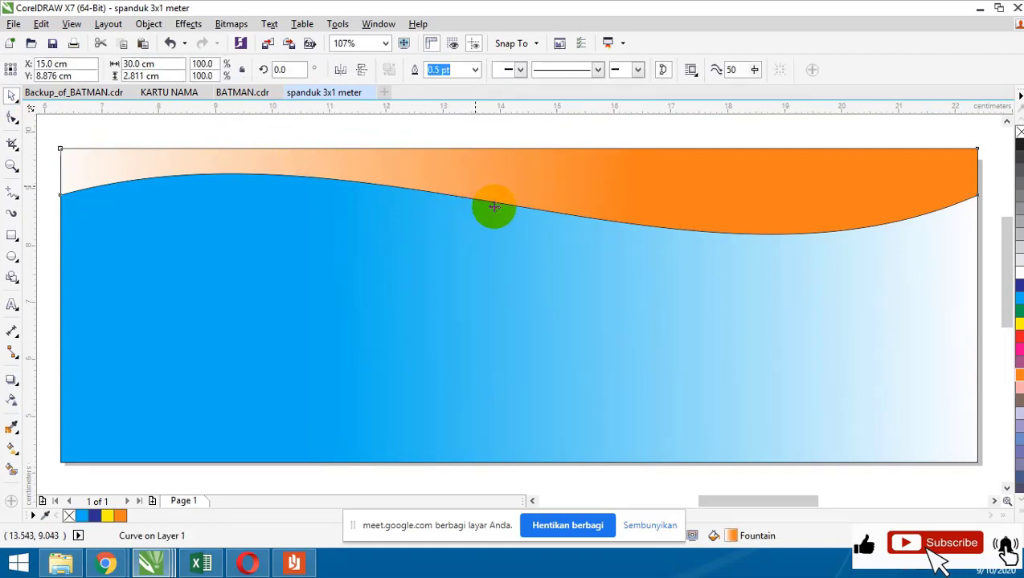
pyautogui.scroll(3, 482, 198)
pyautogui.scroll(5, 474, 235)
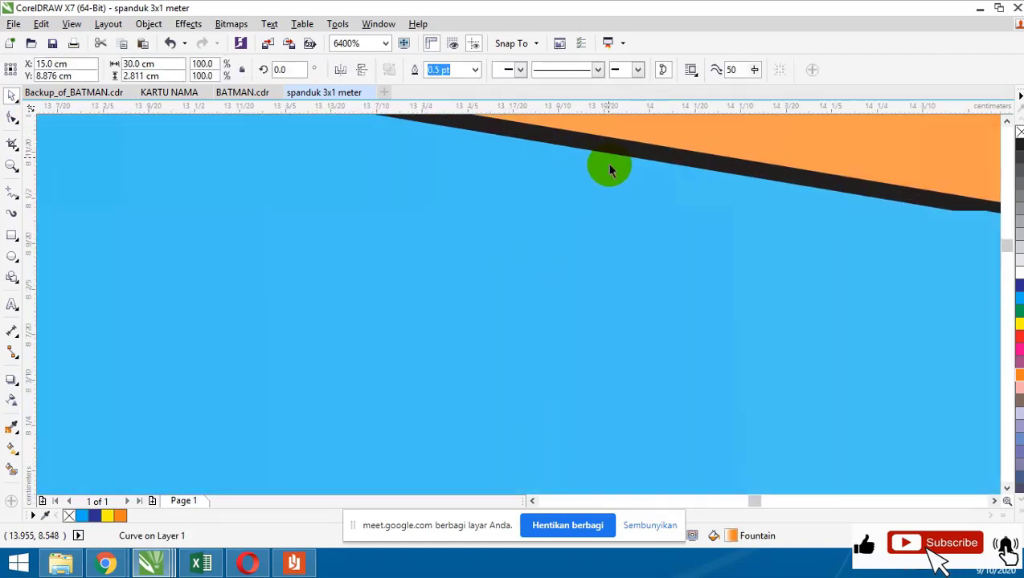
pyautogui.scroll(-2, 625, 169)
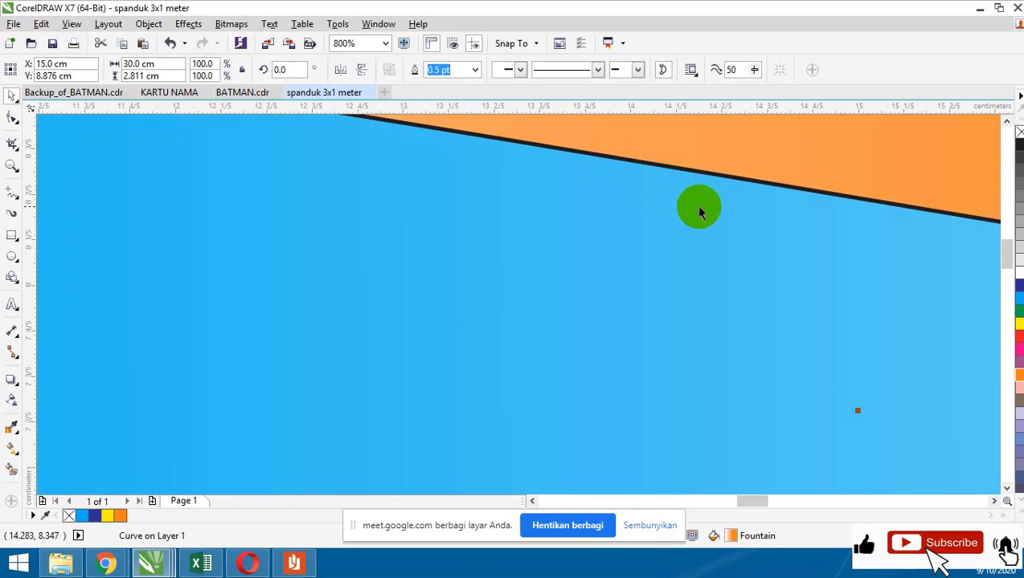
pyautogui.scroll(-1, 698, 212)
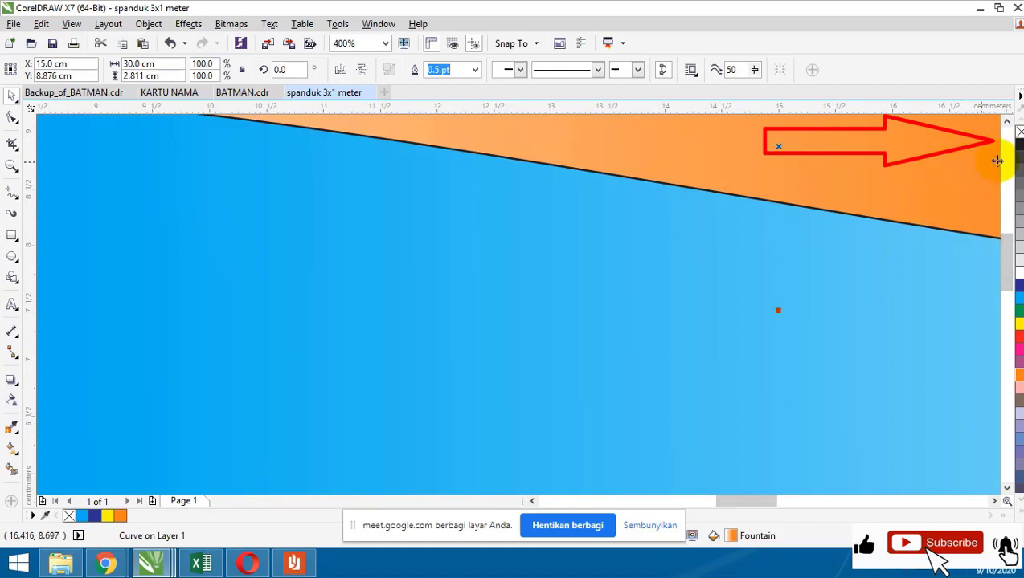
pyautogui.rightClick(1016, 133)
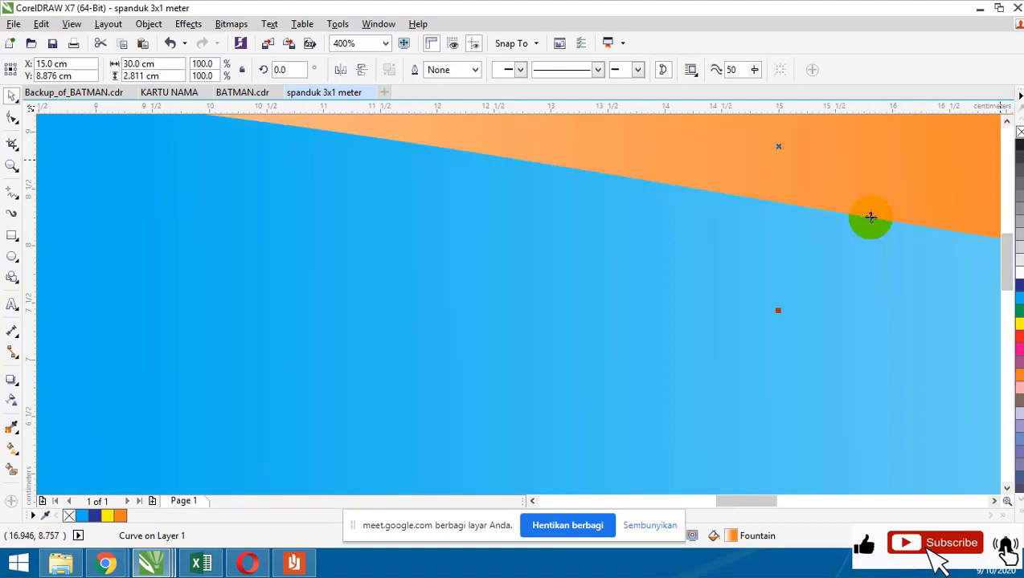
pyautogui.scroll(-1, 745, 277)
pyautogui.scroll(-1, 486, 213)
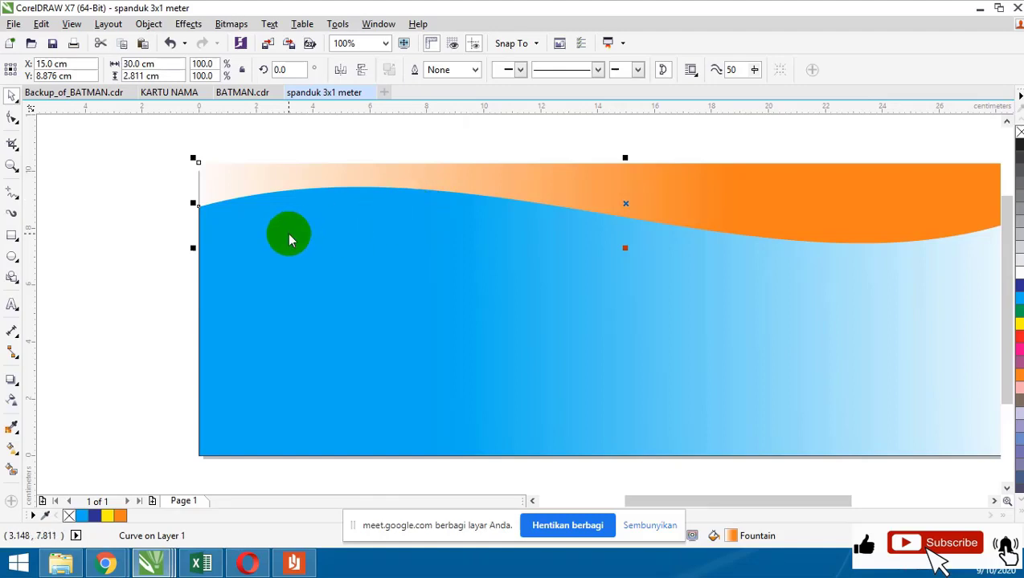
# Select both banner shapes and set their height to 10 cm
pyautogui.press('F10')
pyautogui.click(11, 95)
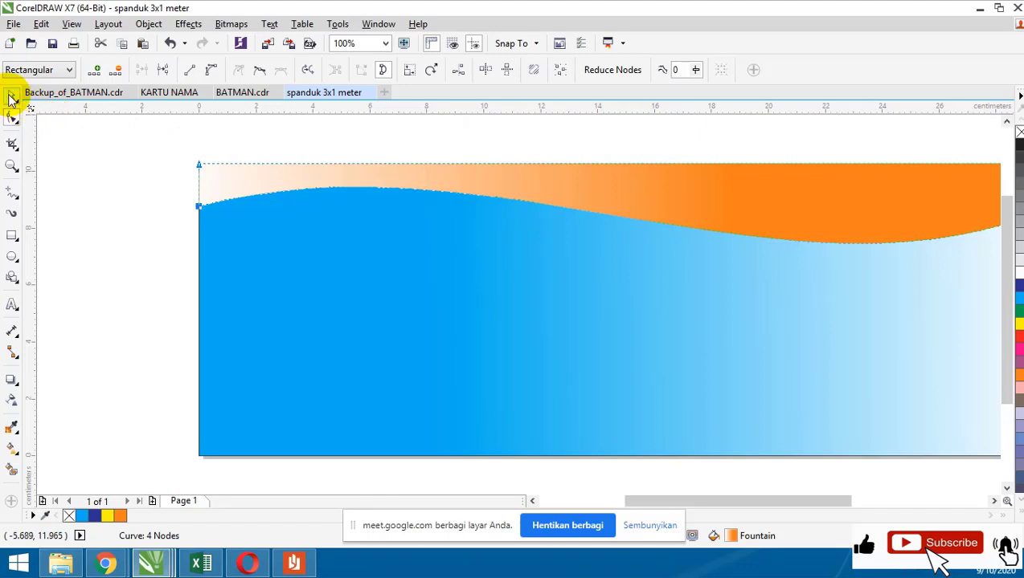
pyautogui.click(111, 166)
pyautogui.scroll(-2, 111, 165)
pyautogui.moveTo(102, 149); pyautogui.dragTo(632, 358)
pyautogui.write('10')
pyautogui.press('Return')
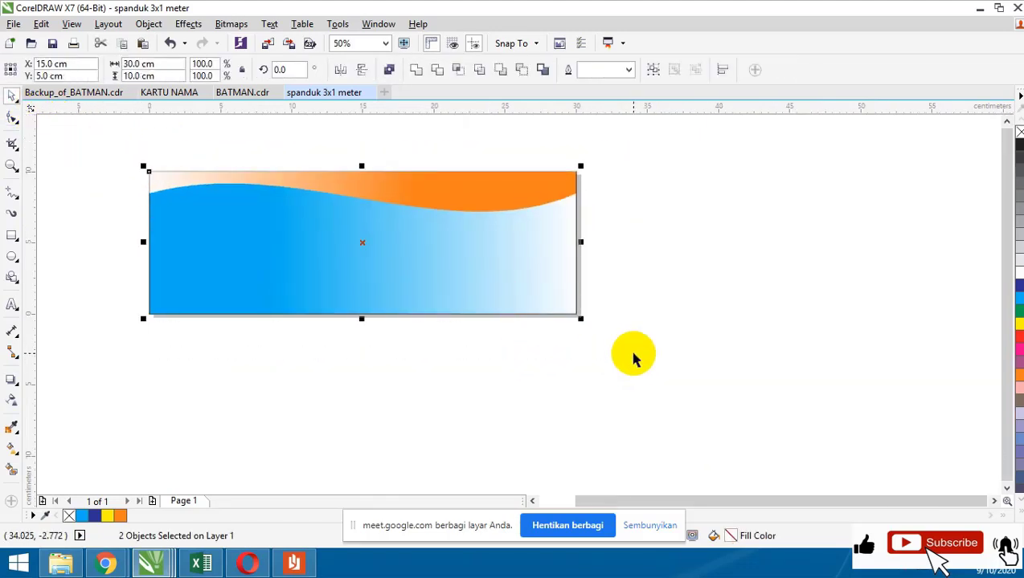
pyautogui.click(611, 336)
pyautogui.moveTo(252, 320); pyautogui.dragTo(347, 266)
pyautogui.moveTo(283, 246); pyautogui.dragTo(385, 277)
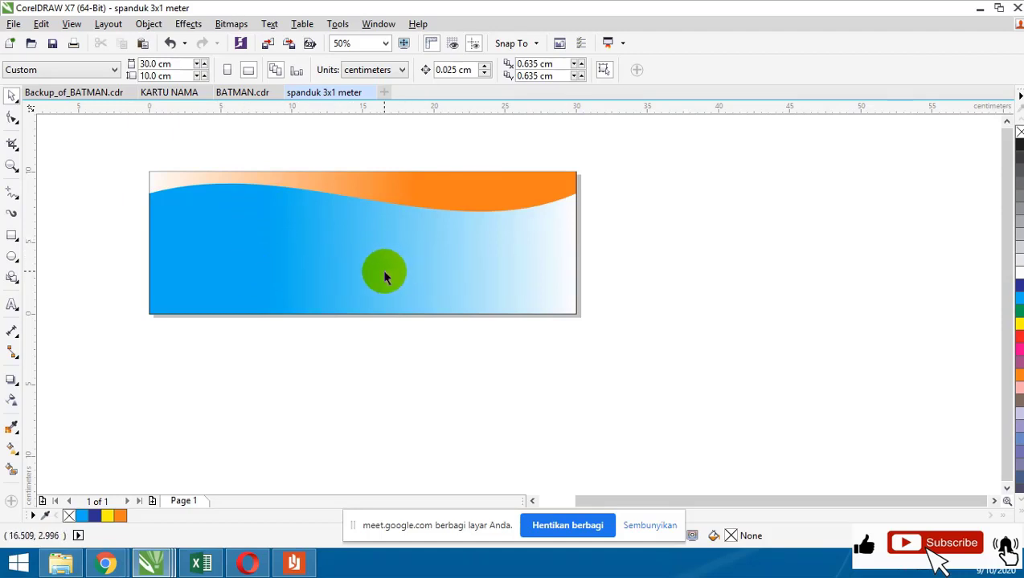
pyautogui.scroll(2, 384, 274)
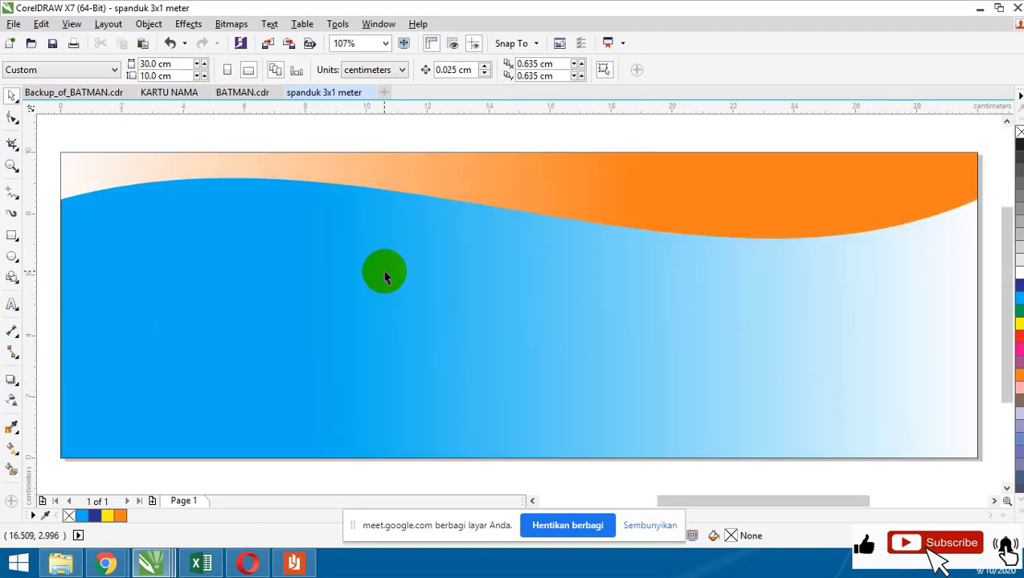
pyautogui.moveTo(262, 230); pyautogui.dragTo(41, 292)
pyautogui.moveTo(130, 331)
pyautogui.mouseDown()
pyautogui.moveTo(49, 241)
pyautogui.moveTo(84, 201)
pyautogui.mouseUp()
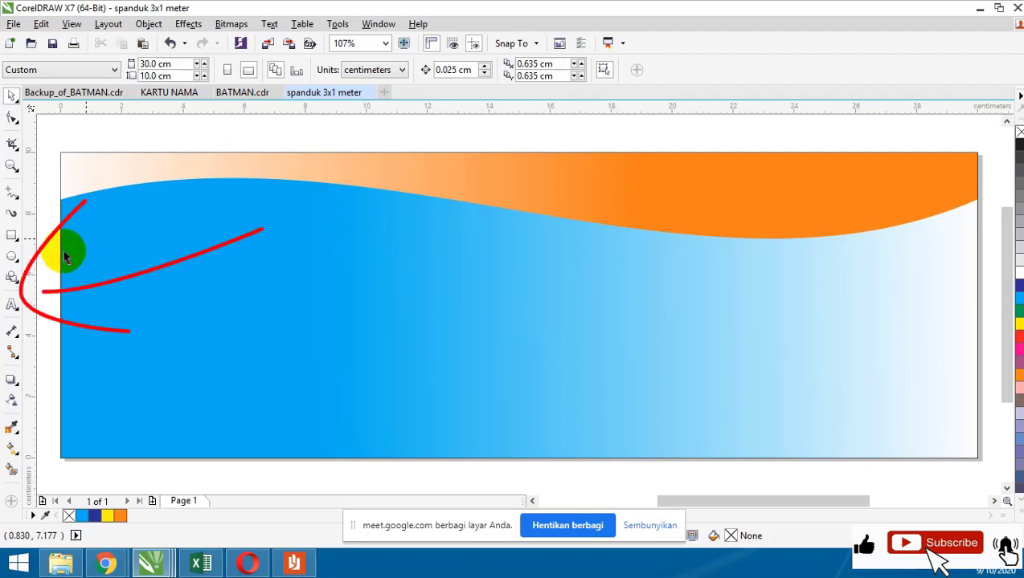
# Add artistic text 'Selamat Datang Para Undangan' on the blue area of the banner
pyautogui.click(12, 304)
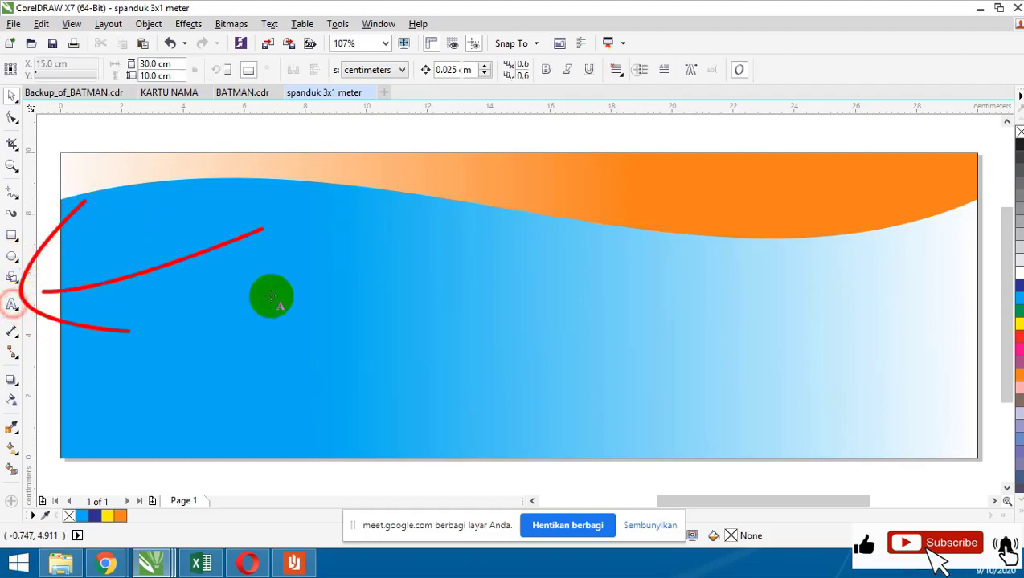
pyautogui.click(310, 283)
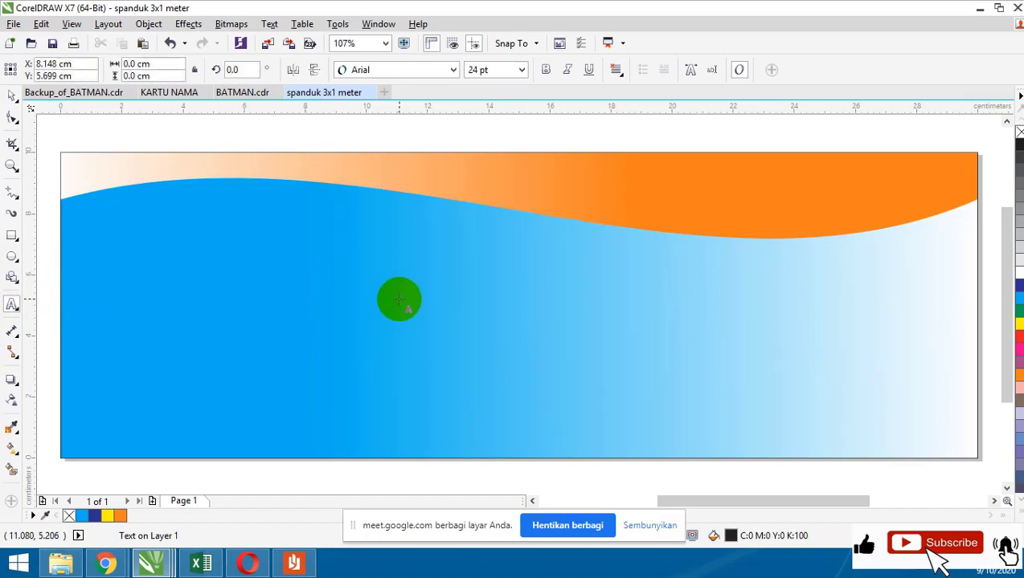
pyautogui.write('Selamat Datang Para Undangan')
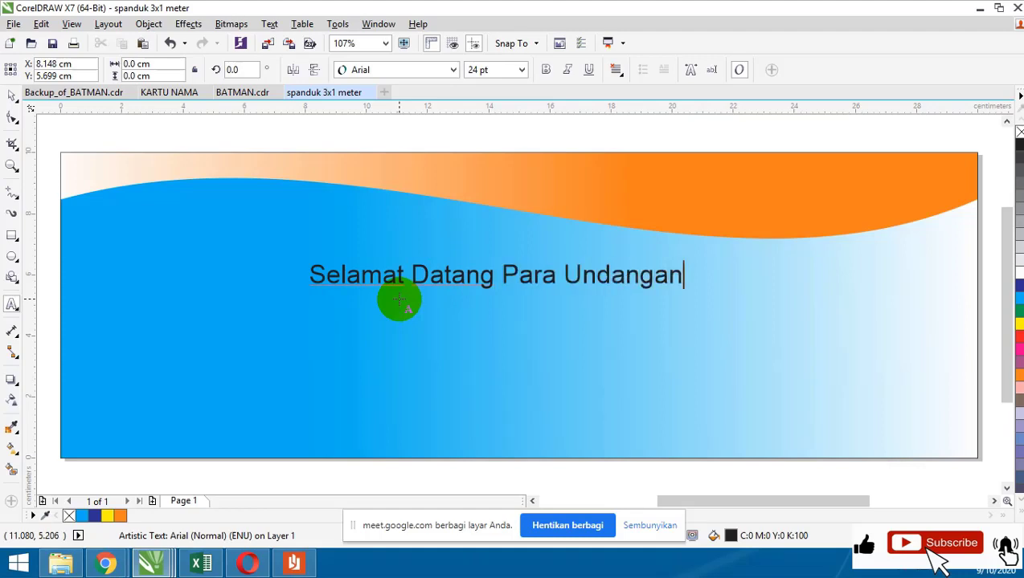
pyautogui.click(12, 96)
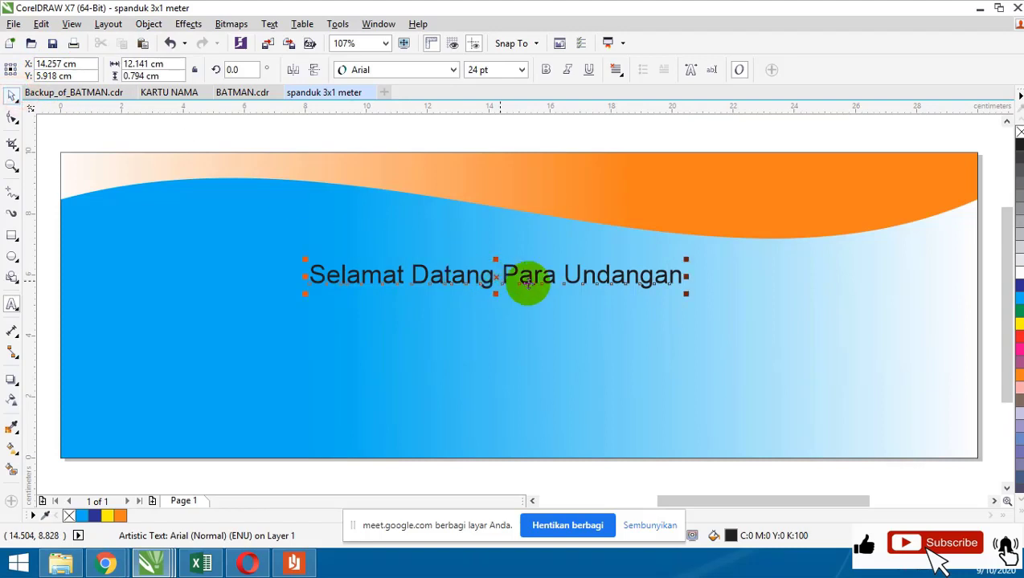
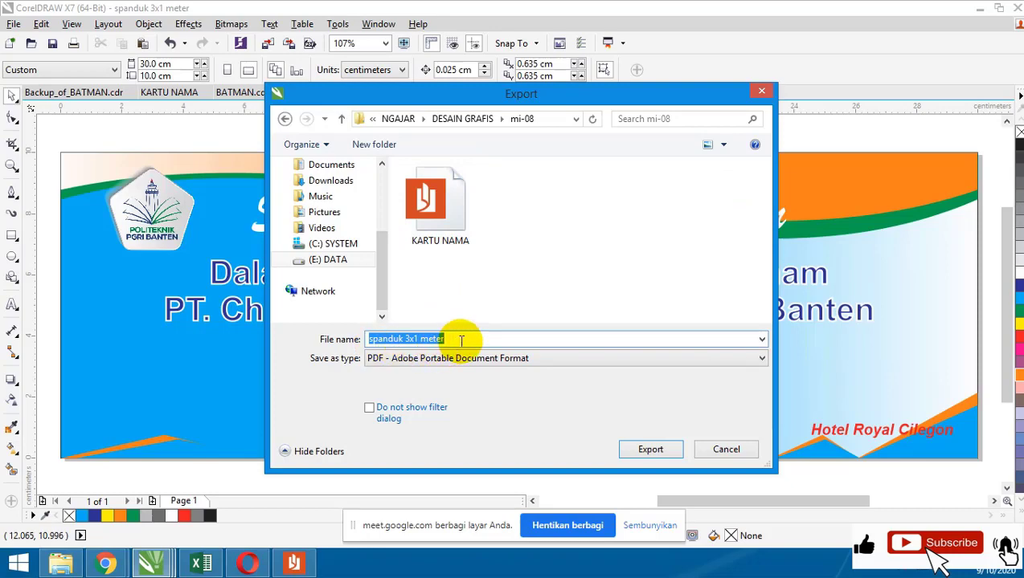
# Set the export file type to JPG - JPEG Bitmaps
pyautogui.click(455, 363)
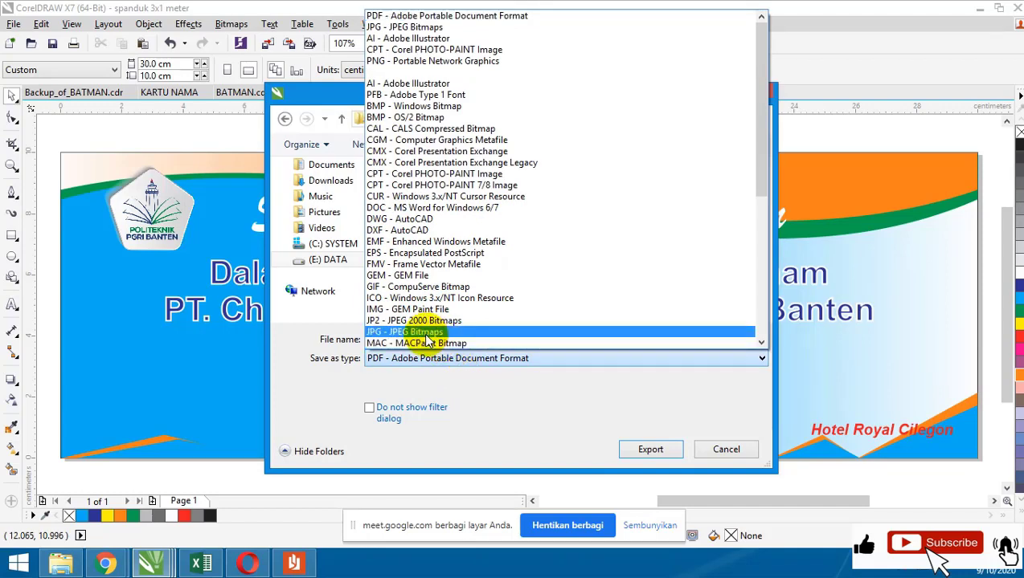
pyautogui.click(426, 334)
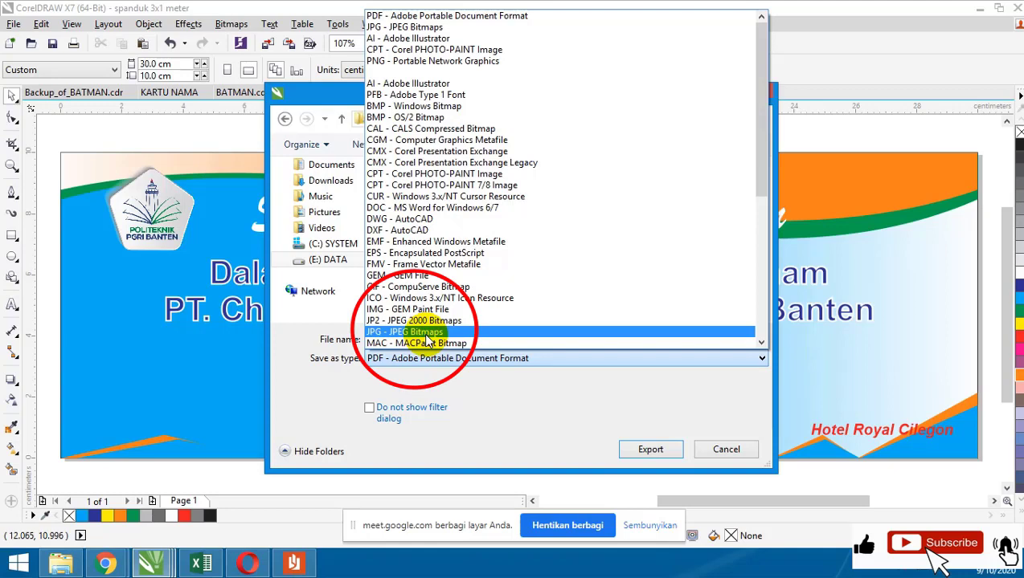
pyautogui.click(427, 332)
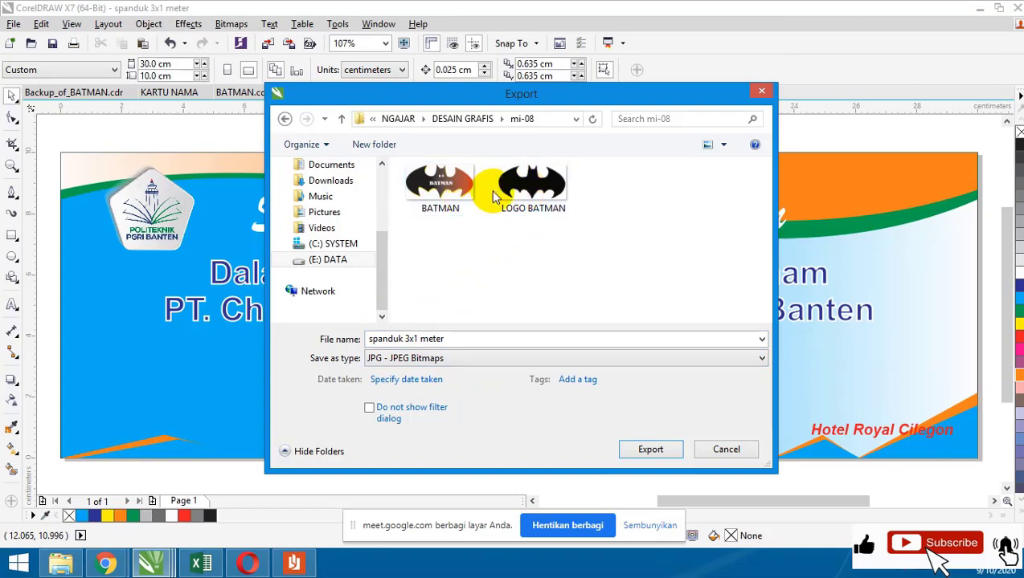
# Name the file 'spanduk 3x1 m' and start the export
pyautogui.click(532, 189)
pyautogui.click(439, 193)
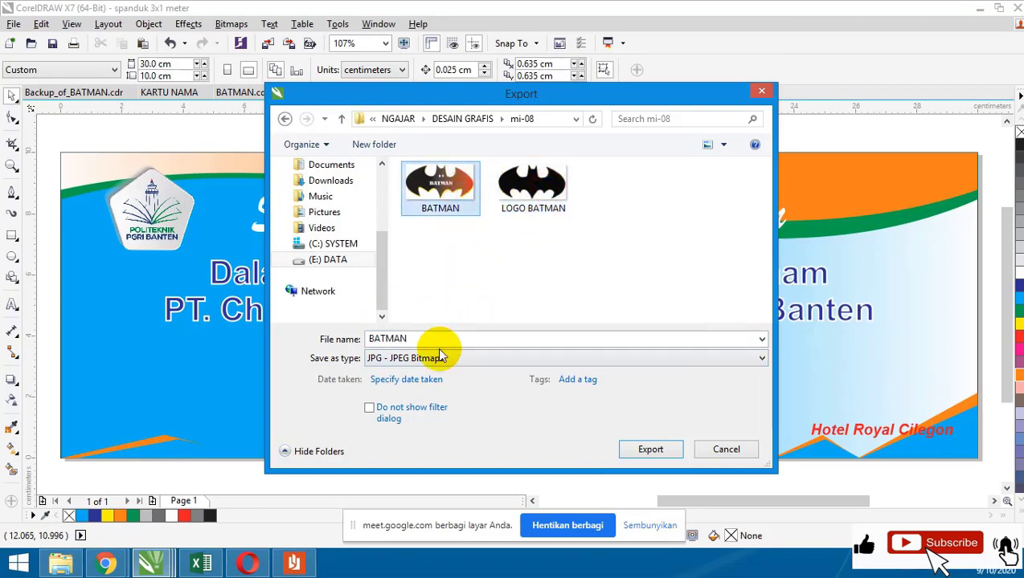
pyautogui.click(531, 242)
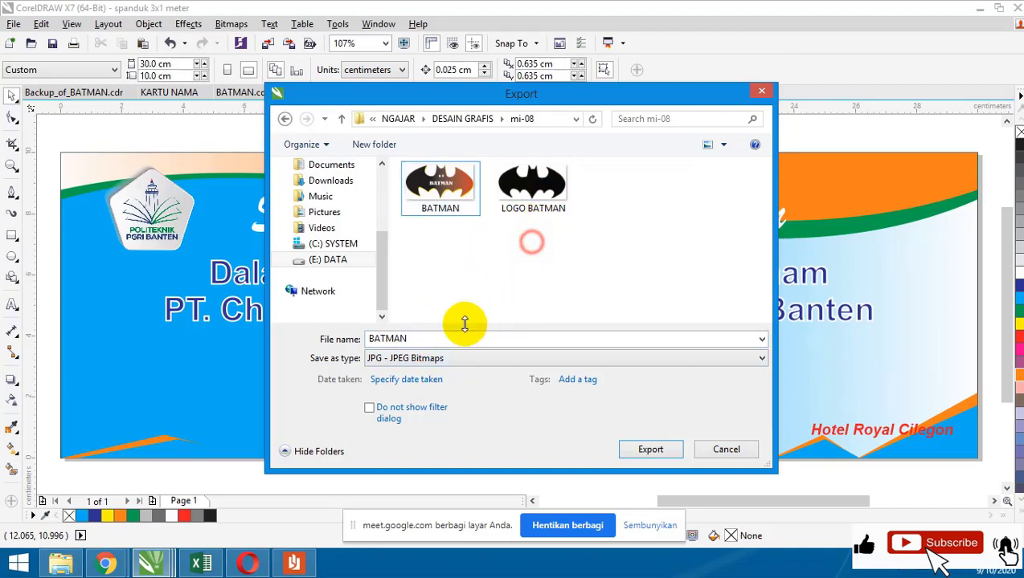
pyautogui.doubleClick(434, 339)
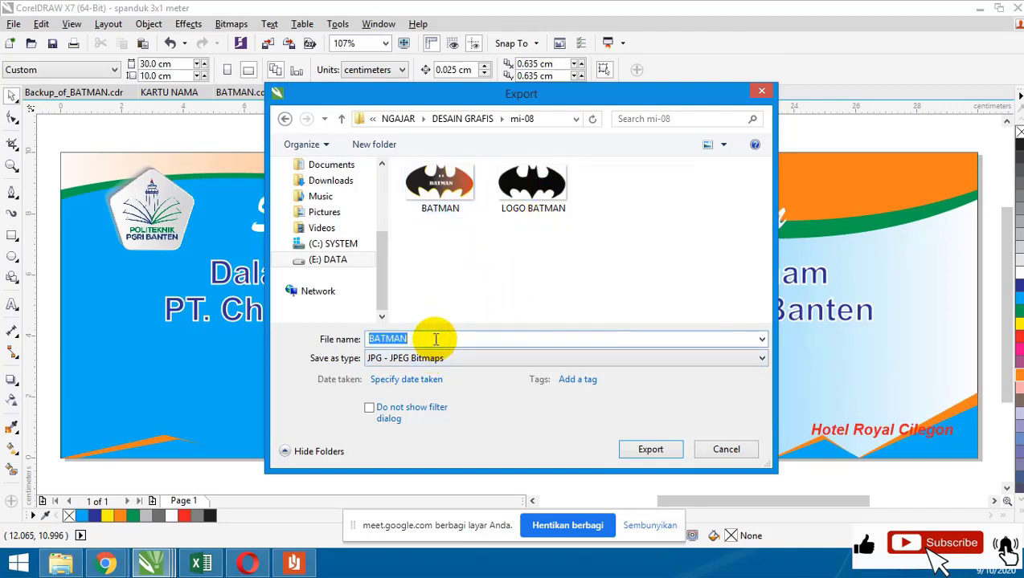
pyautogui.write('span')
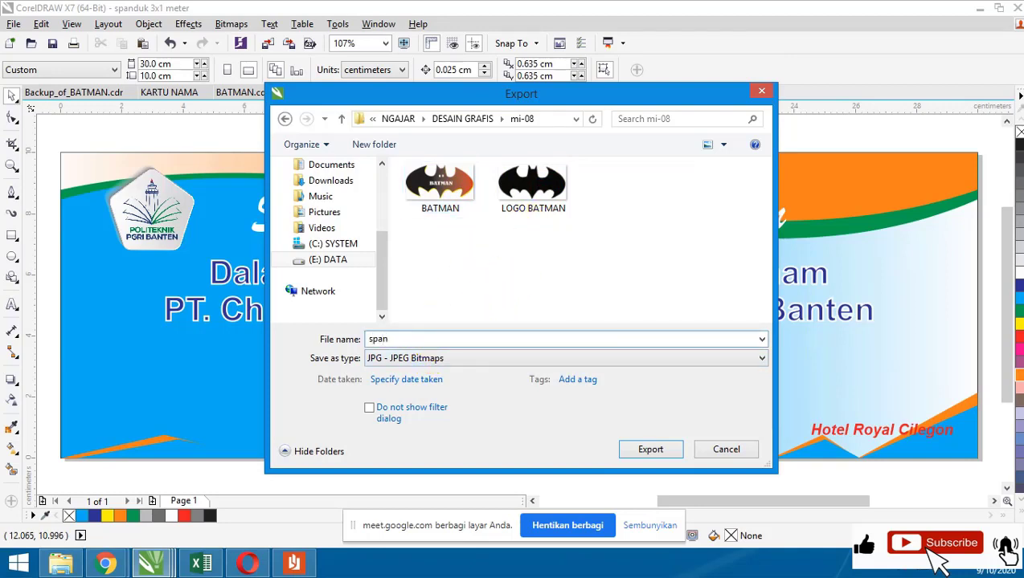
pyautogui.write('duk 3x1 m')
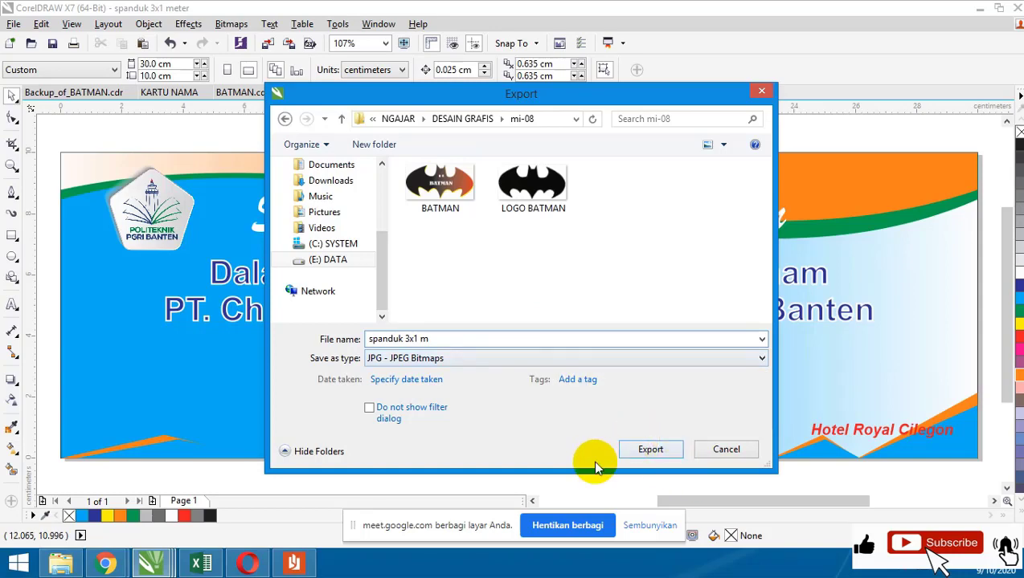
pyautogui.click(647, 449)
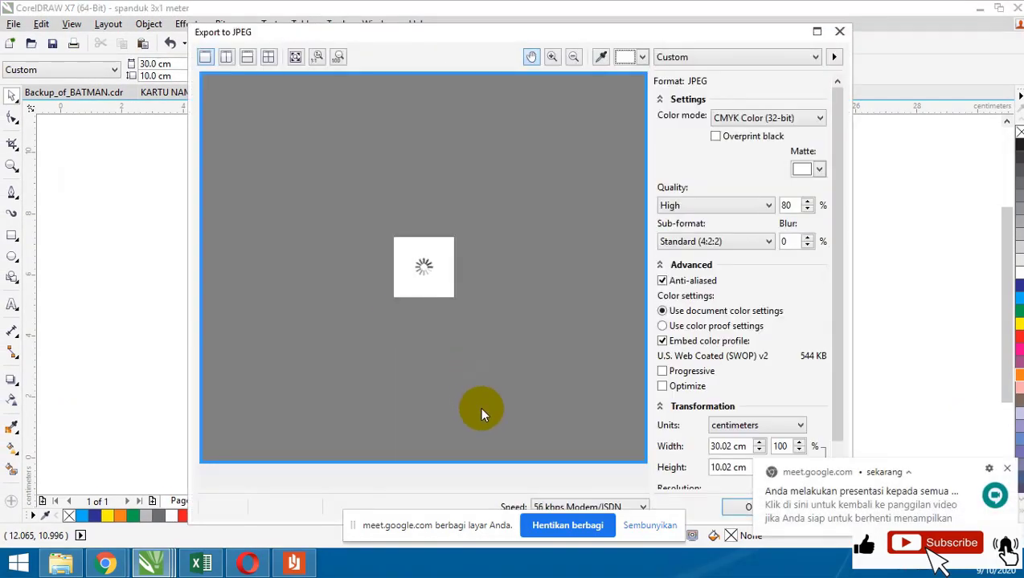
# Let the Export to JPEG preview load and scroll the settings down to Transformation
pyautogui.click(891, 566)
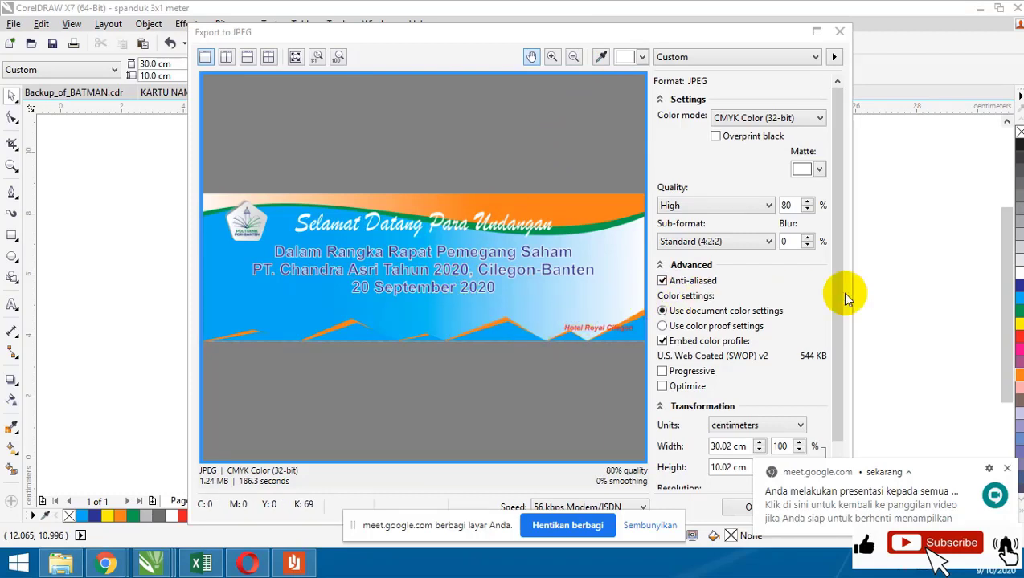
pyautogui.moveTo(840, 281); pyautogui.dragTo(799, 398)
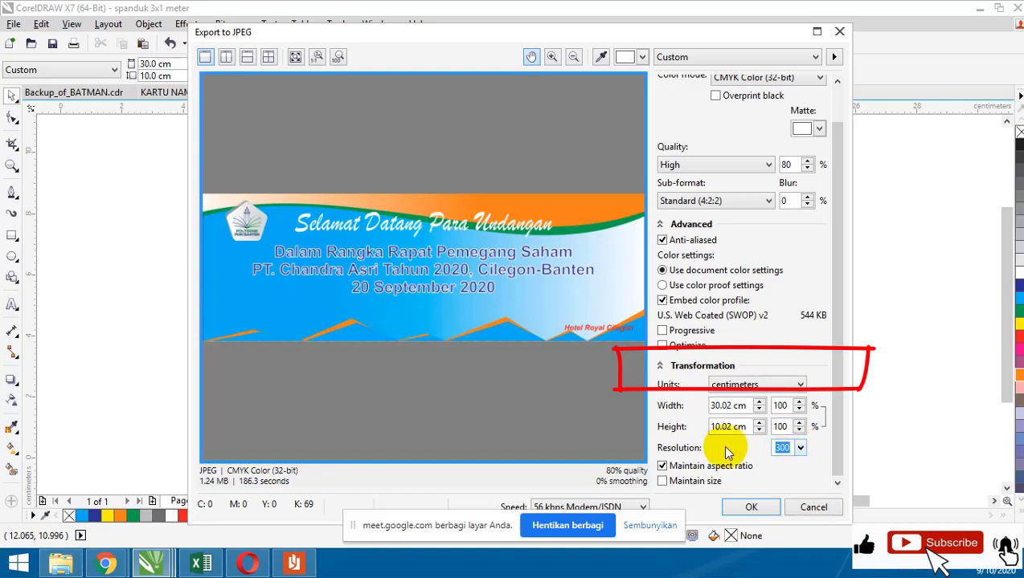
# Set the JPEG export resolution to 72 dpi
pyautogui.click(800, 448)
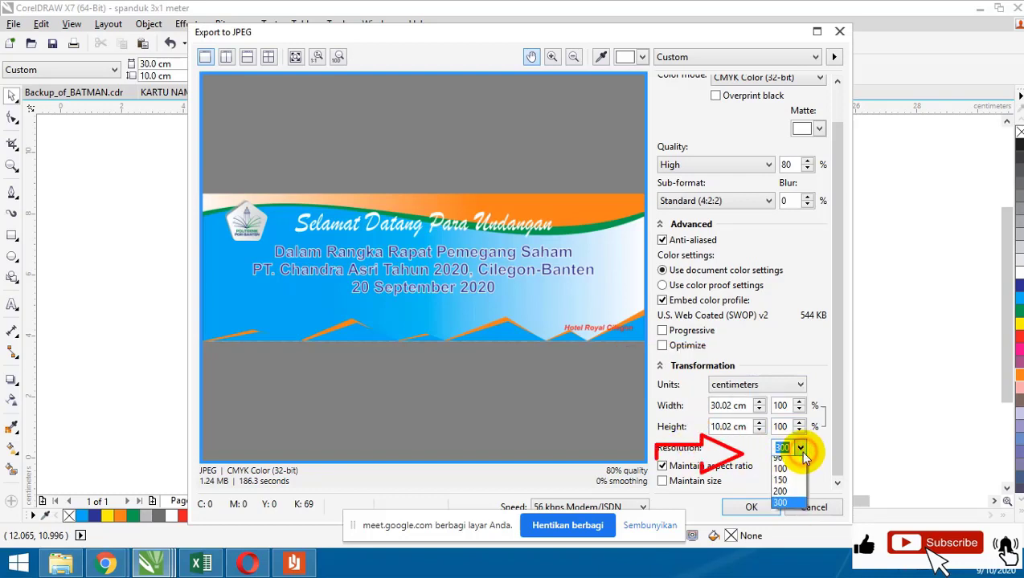
pyautogui.click(785, 463)
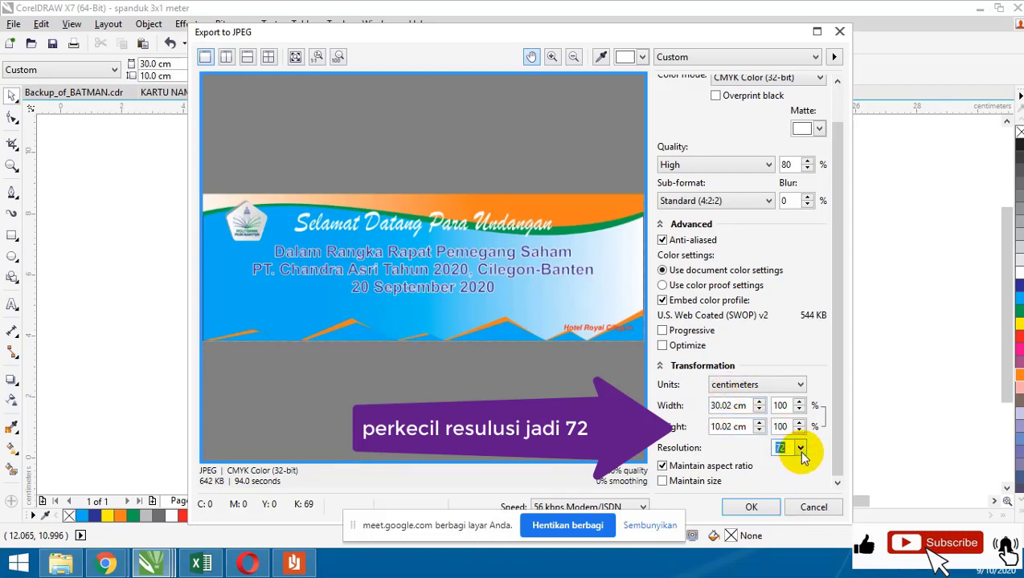
pyautogui.click(734, 406)
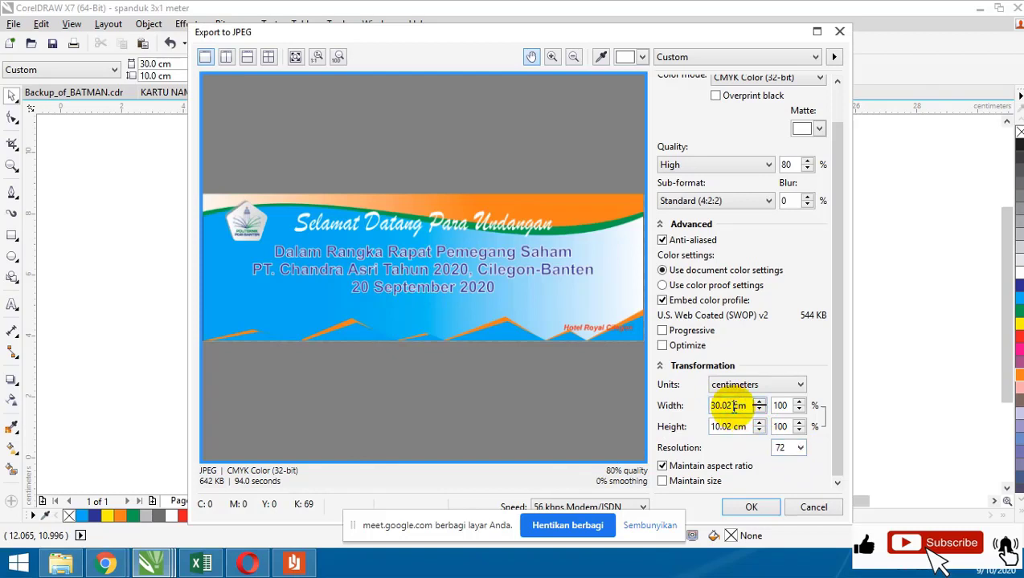
pyautogui.doubleClick(717, 406)
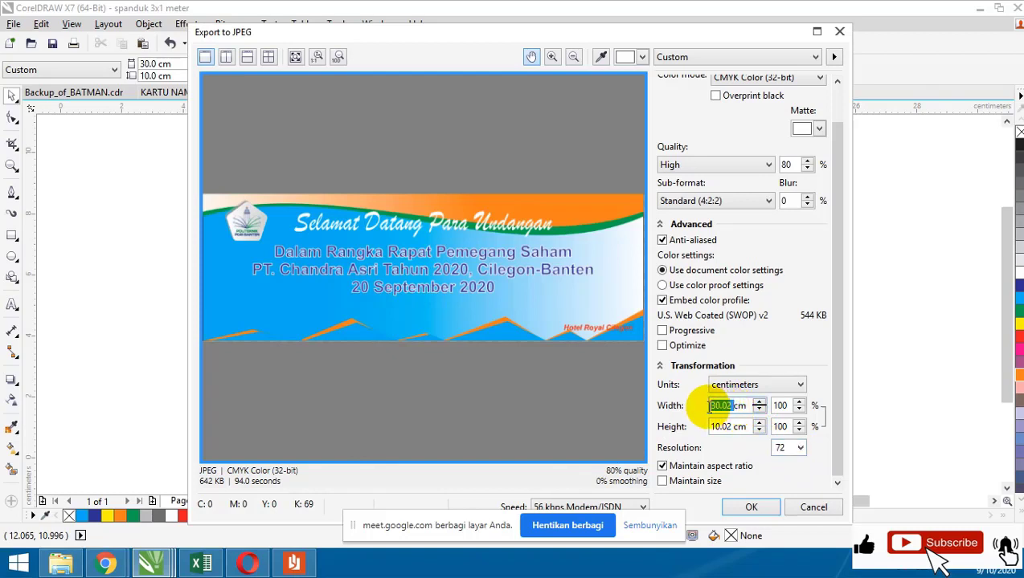
pyautogui.click(797, 448)
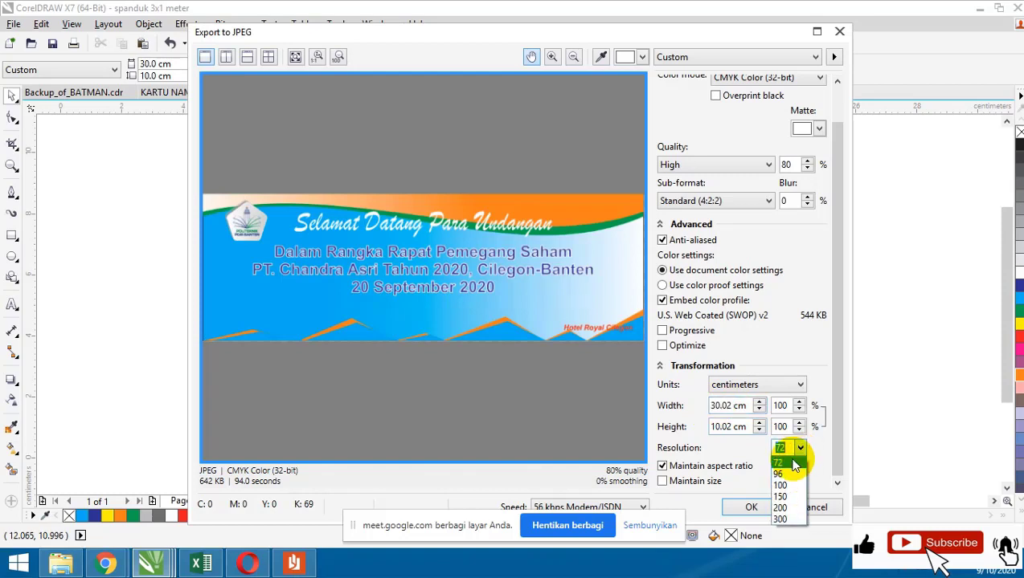
pyautogui.click(730, 405)
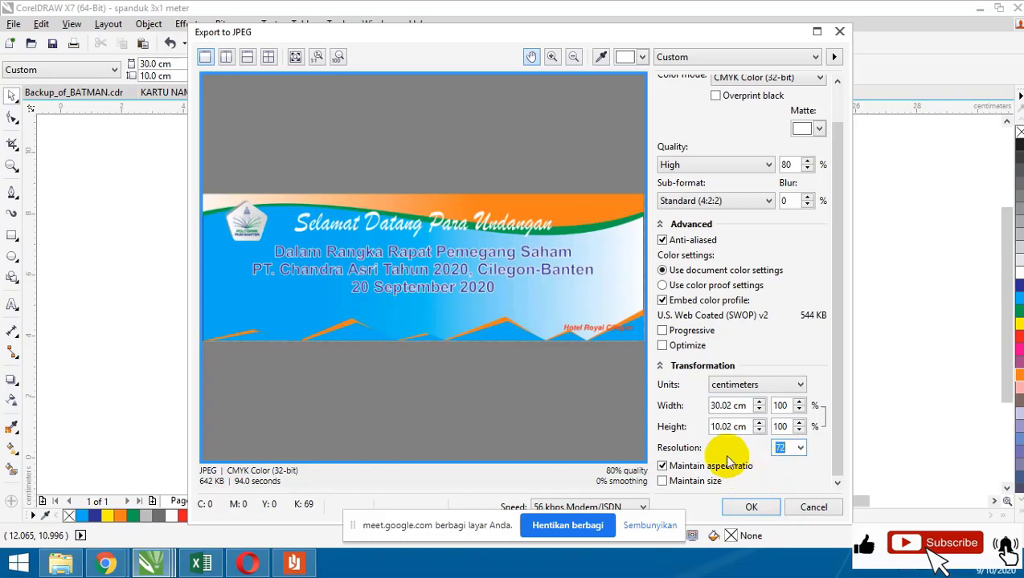
pyautogui.click(801, 448)
pyautogui.click(801, 451)
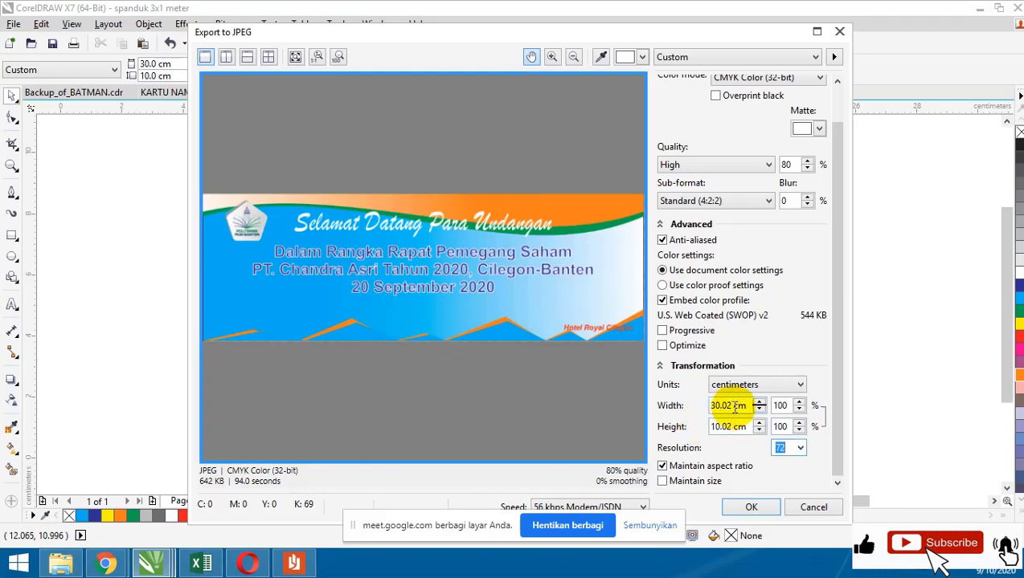
# Resize the export to 300 cm wide by 100 cm high
pyautogui.doubleClick(734, 406)
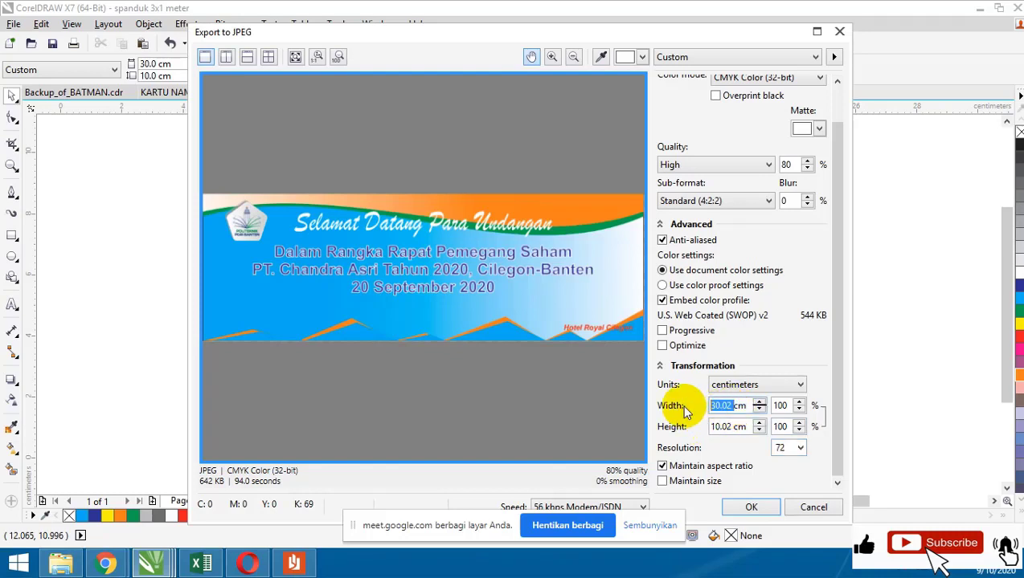
pyautogui.write('300')
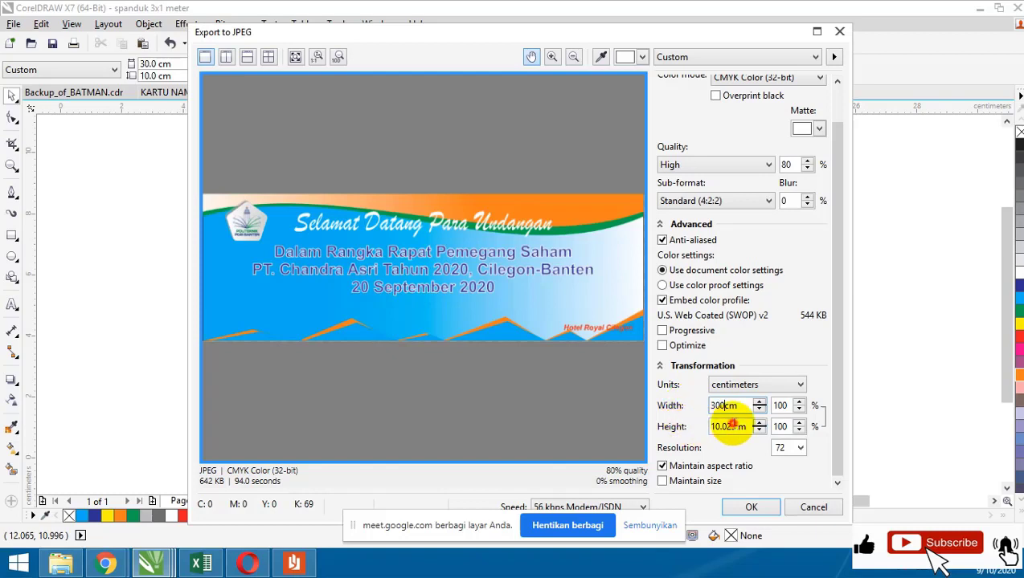
pyautogui.click(727, 427)
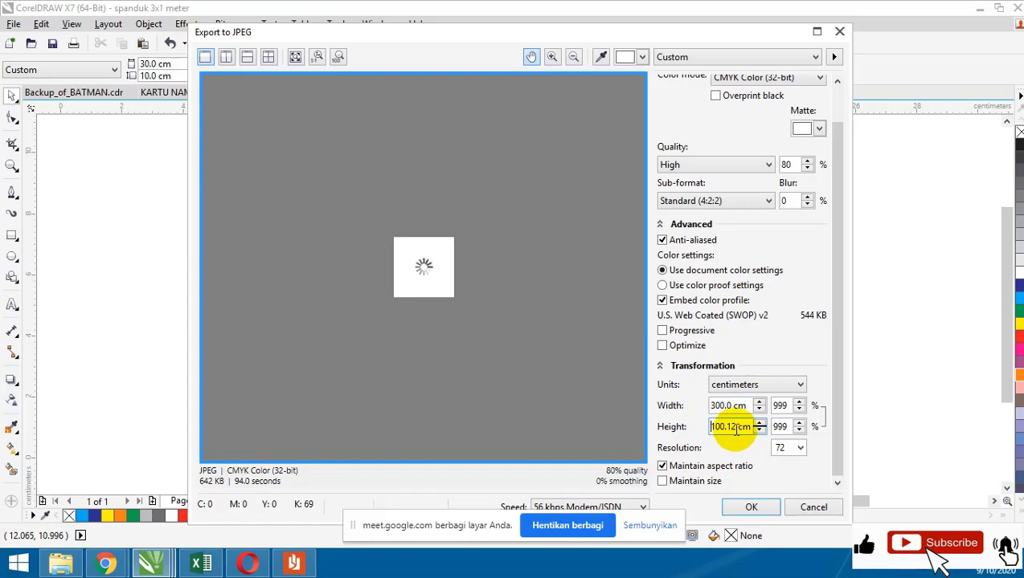
pyautogui.doubleClick(733, 426)
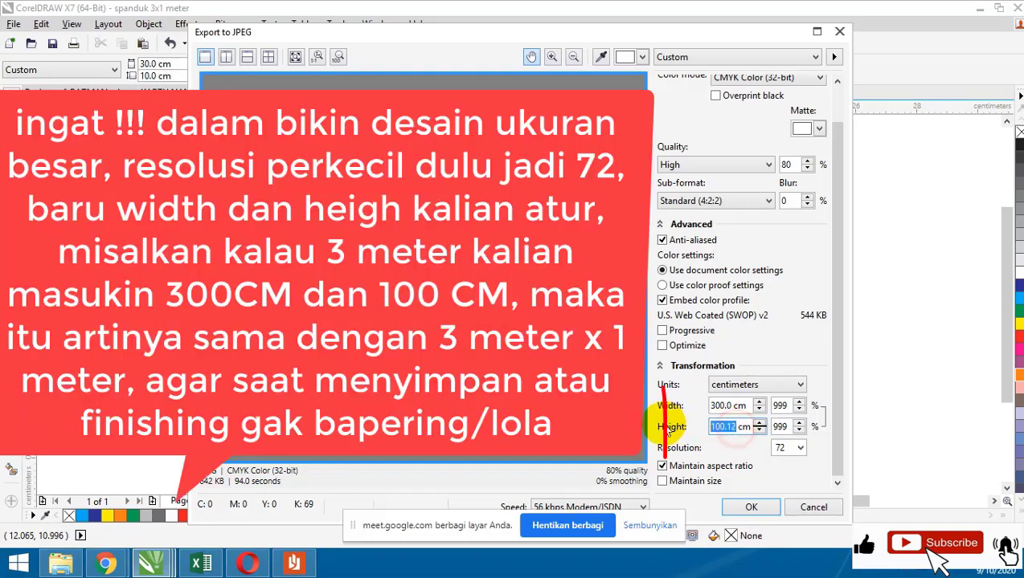
pyautogui.write('100')
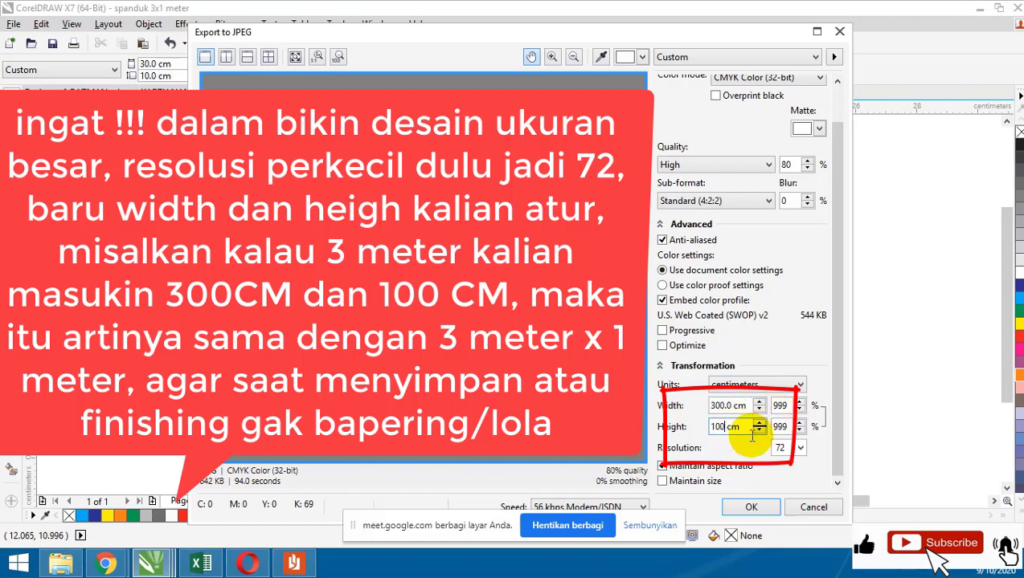
pyautogui.press('Tab')
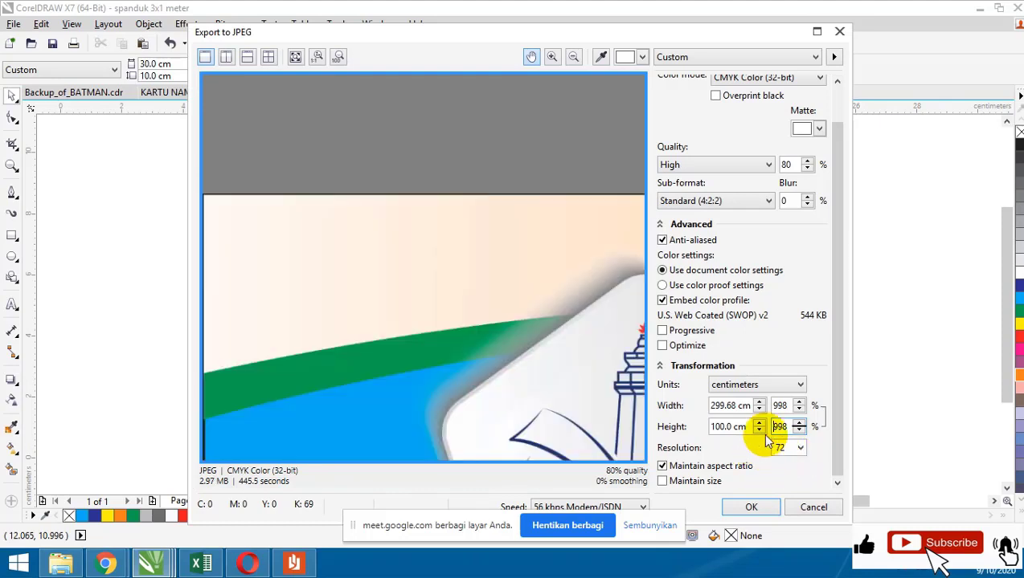
# Accept the Export to JPEG settings with OK to save the banner file
pyautogui.click(773, 426)
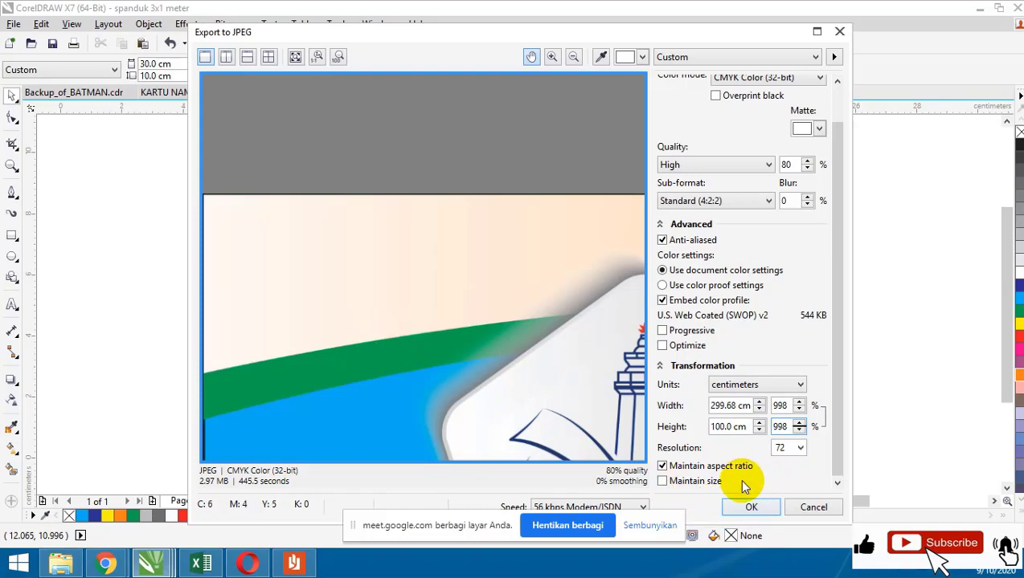
pyautogui.click(755, 508)
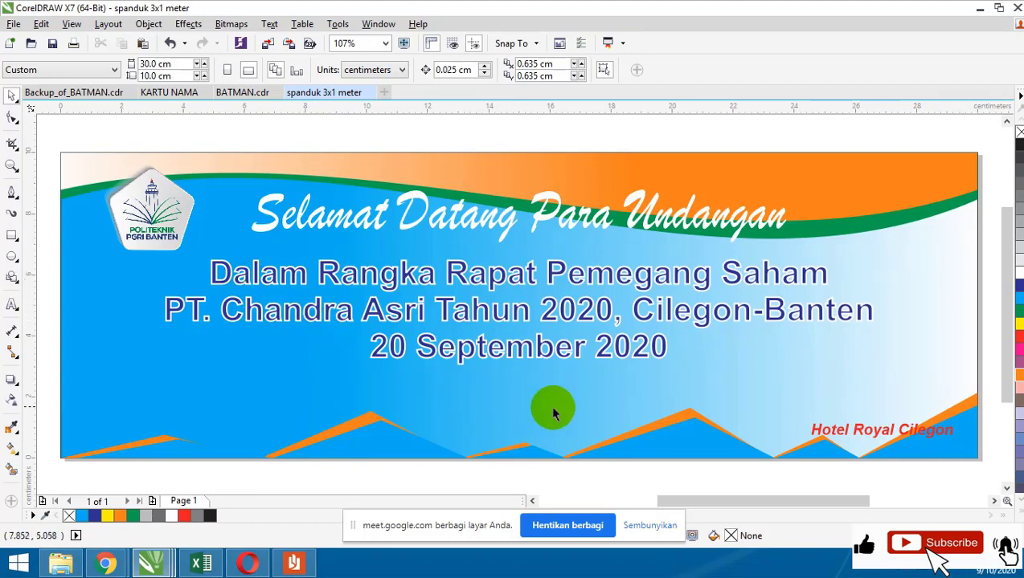
# In the mi-08 folder, check the exported spanduk 3x1 m JPEG (8495 × 2835, 2.97 MB)
pyautogui.click(60, 562)
pyautogui.click(788, 227)
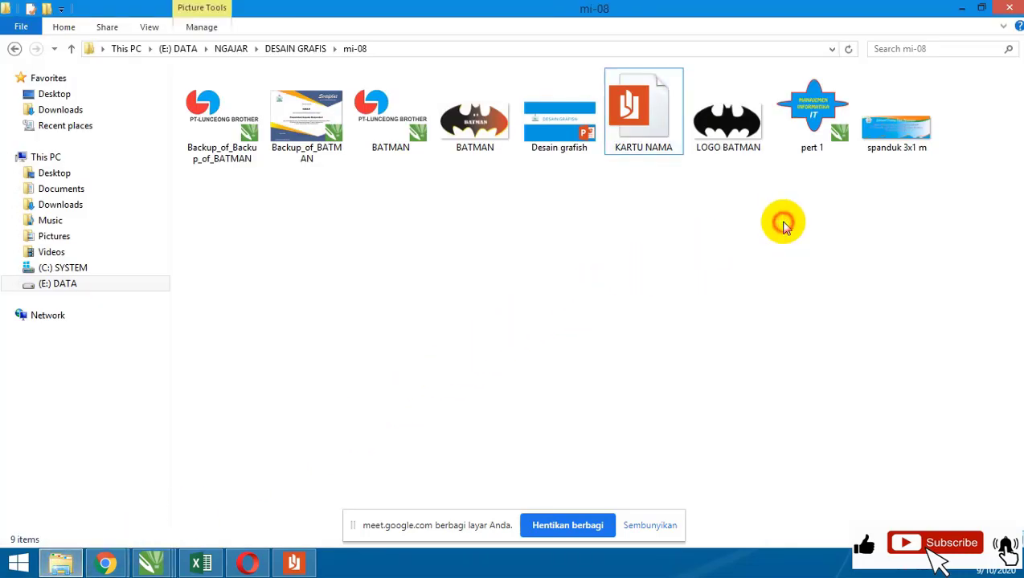
pyautogui.moveTo(898, 149)
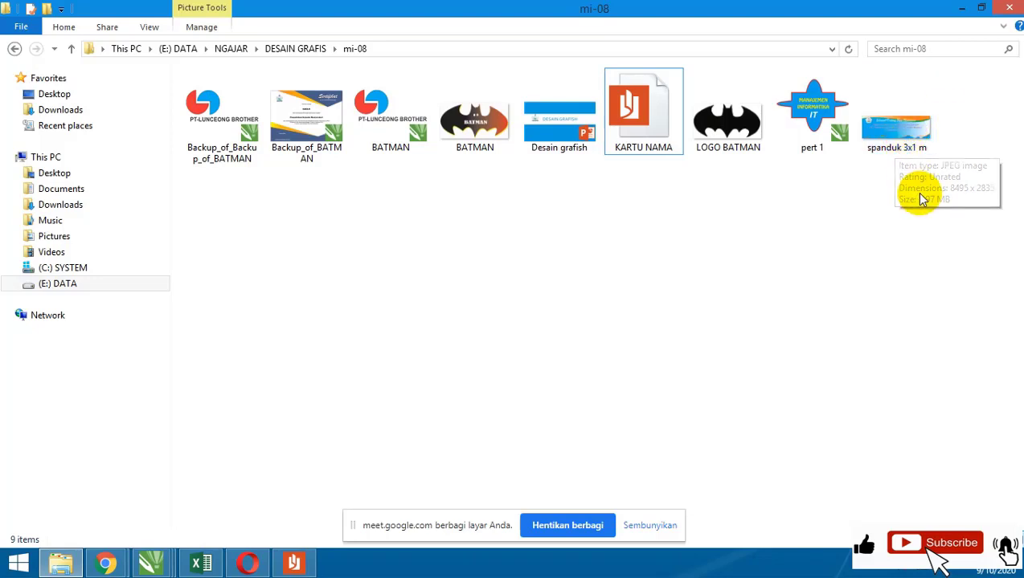
pyautogui.click(896, 133)
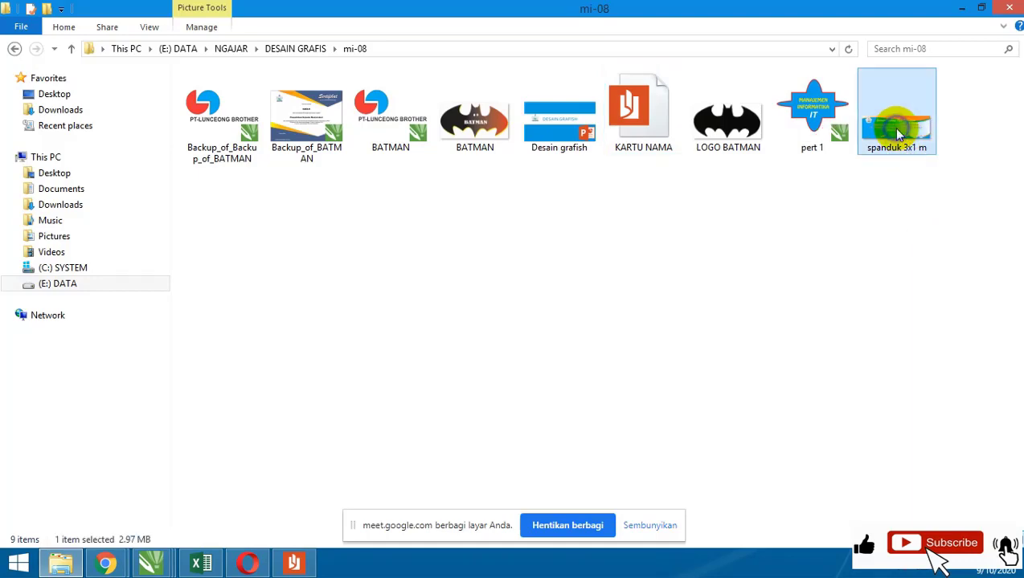
pyautogui.rightClick(892, 127)
# Preview the banner in Windows Photo Viewer and zoom in and out on the text
pyautogui.click(862, 136)
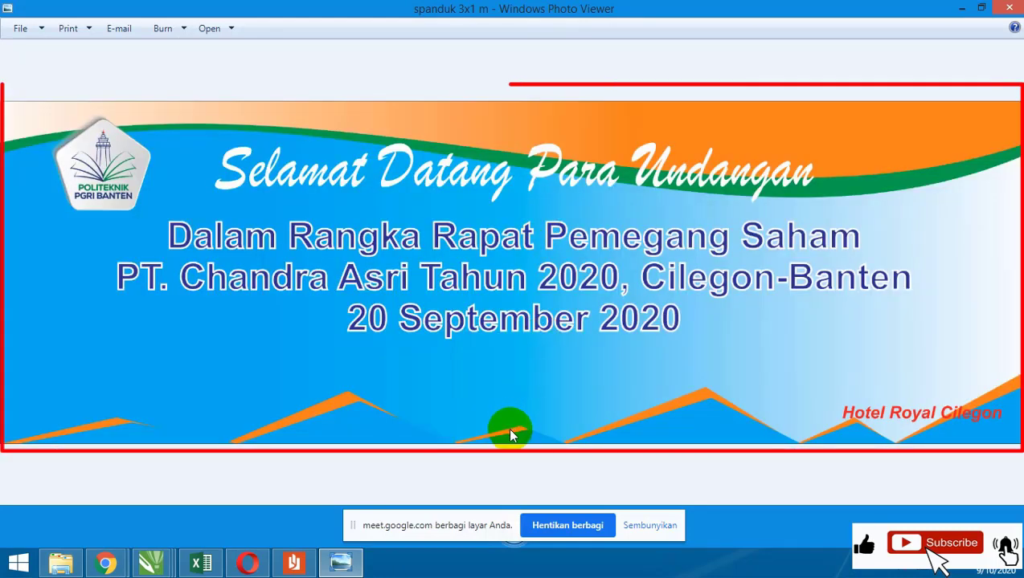
pyautogui.scroll(5, 664, 332)
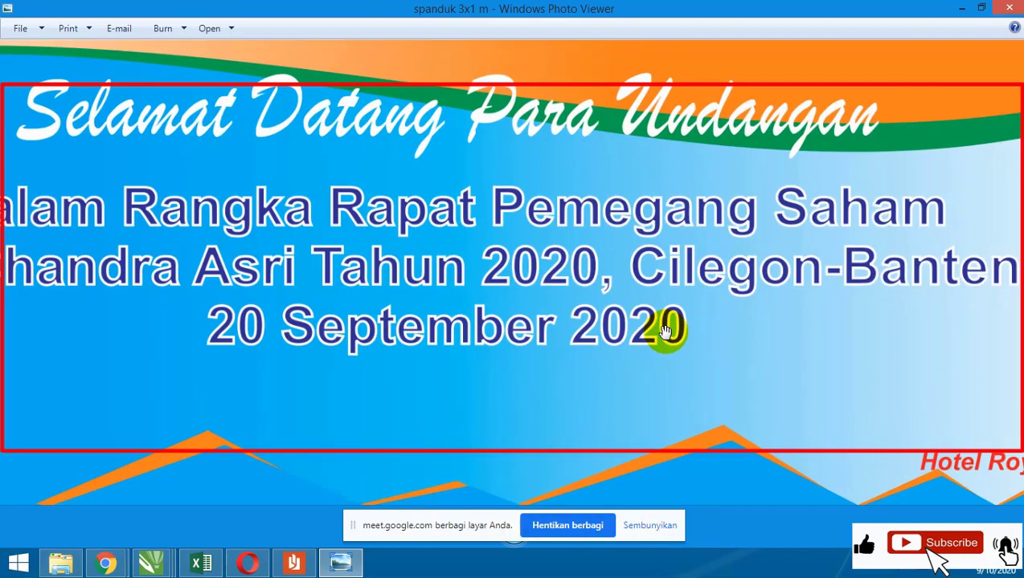
pyautogui.scroll(-5, 665, 332)
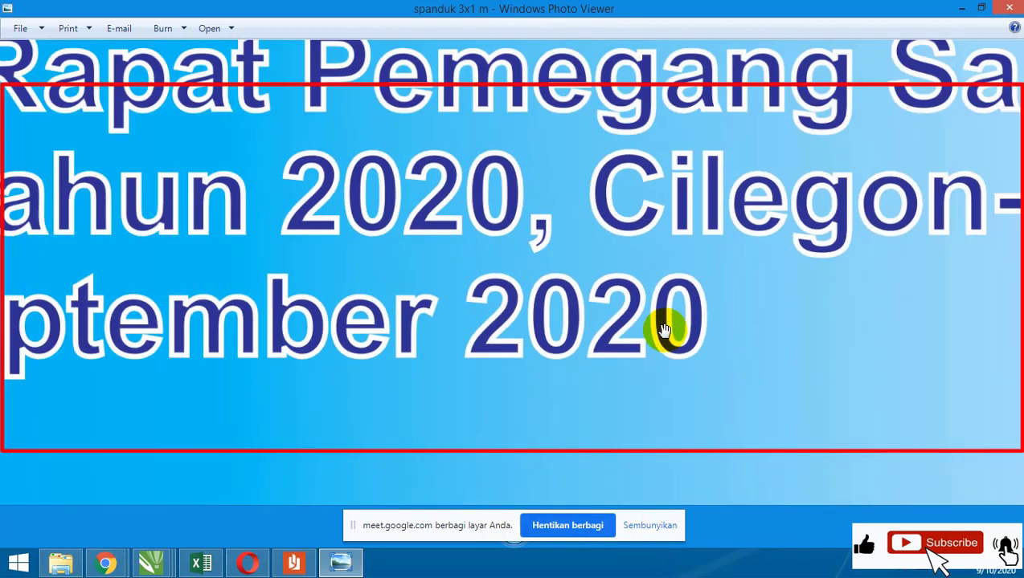
pyautogui.scroll(5, 659, 337)
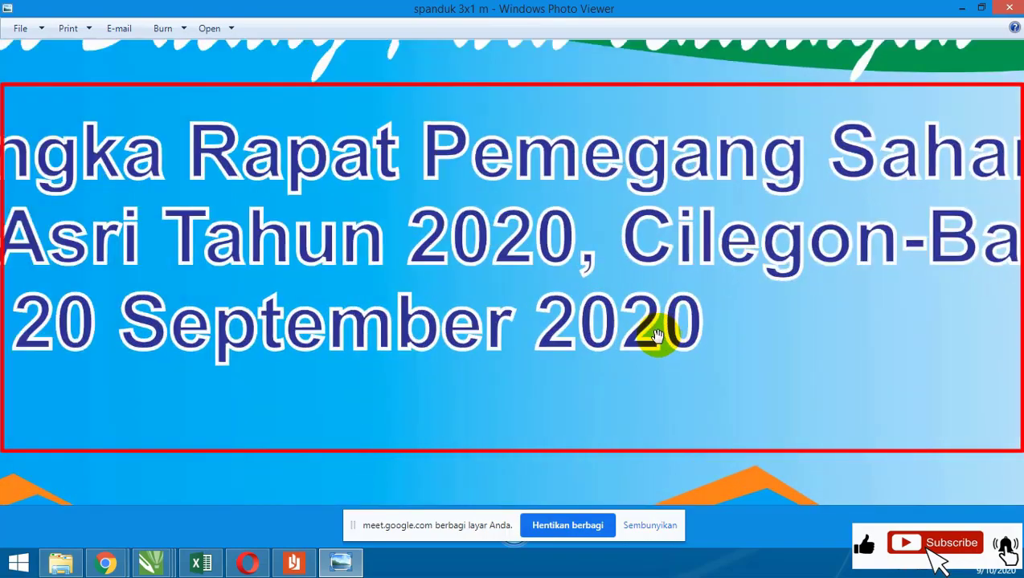
pyautogui.scroll(-4, 655, 338)
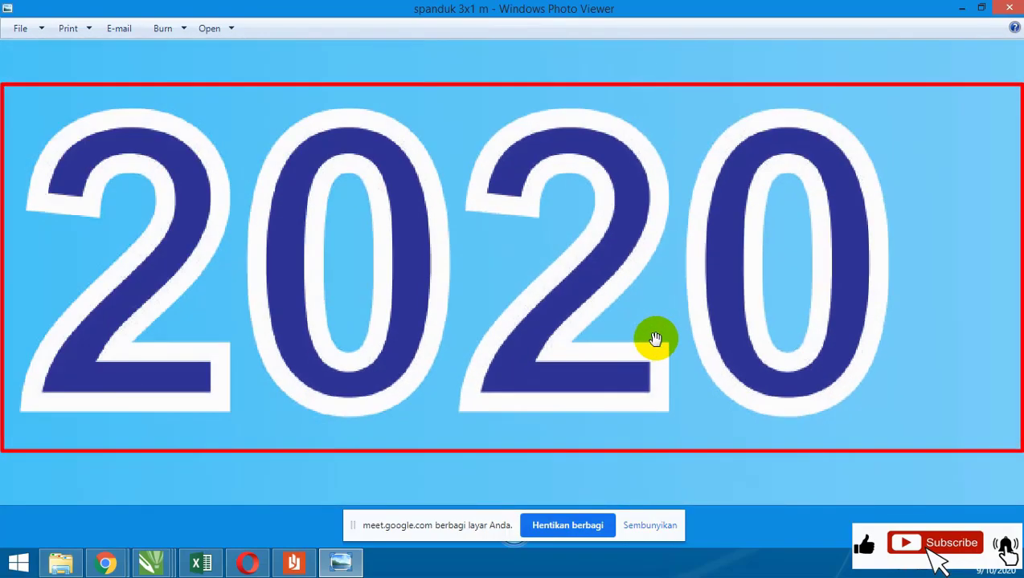